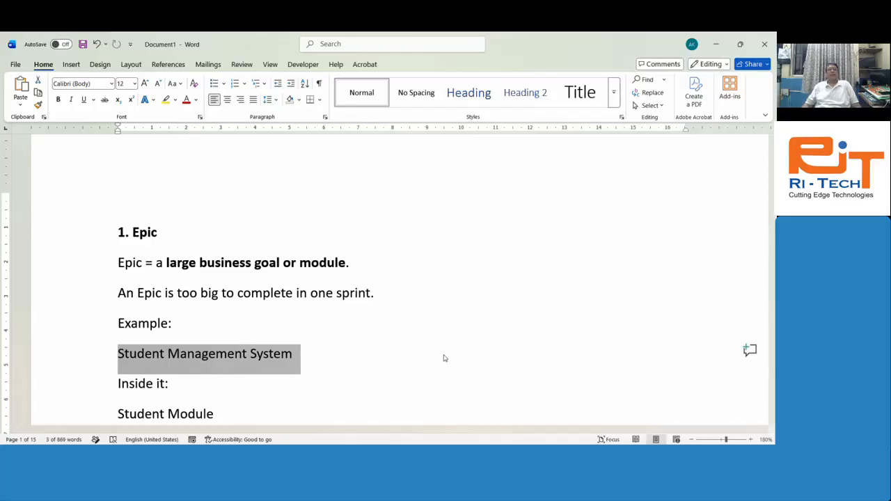
# Step: Highlight the sentence about Epics exceeding one sprint and the Student Module line
pyautogui.press('Up')
pyautogui.press('Up')
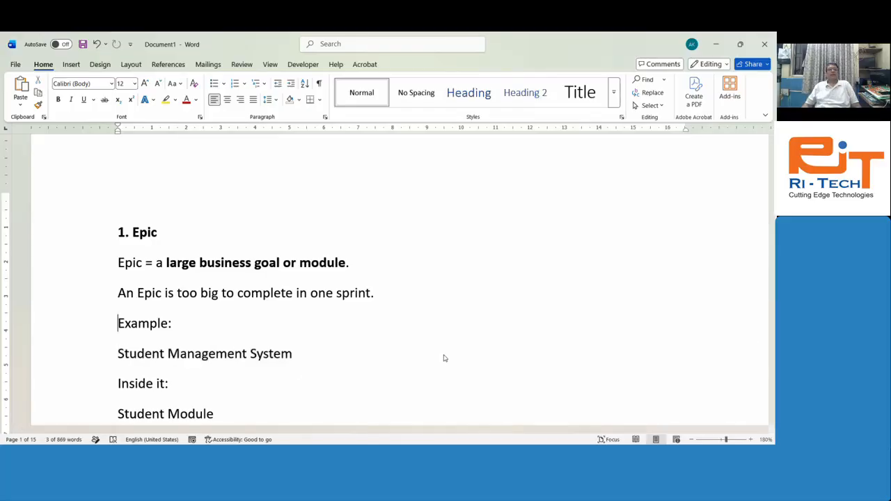
pyautogui.hotkey('shift', 'Down')
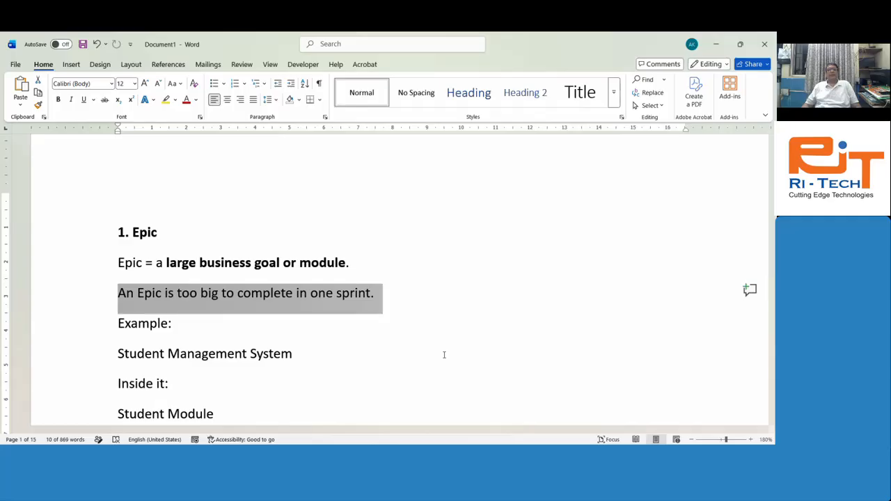
pyautogui.press('Down')
pyautogui.press('Down')
pyautogui.press('Down')
pyautogui.press('Down')
pyautogui.press('Down')
pyautogui.press('Down')
pyautogui.press('Up')
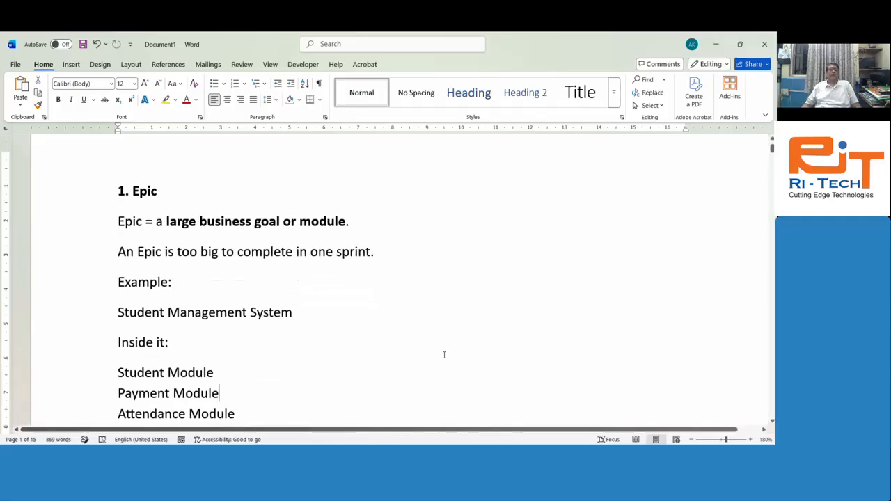
pyautogui.press('Up')
pyautogui.hotkey('shift', 'Home')
pyautogui.press('Down')
pyautogui.press('Down')
pyautogui.press('Down')
pyautogui.press('Down')
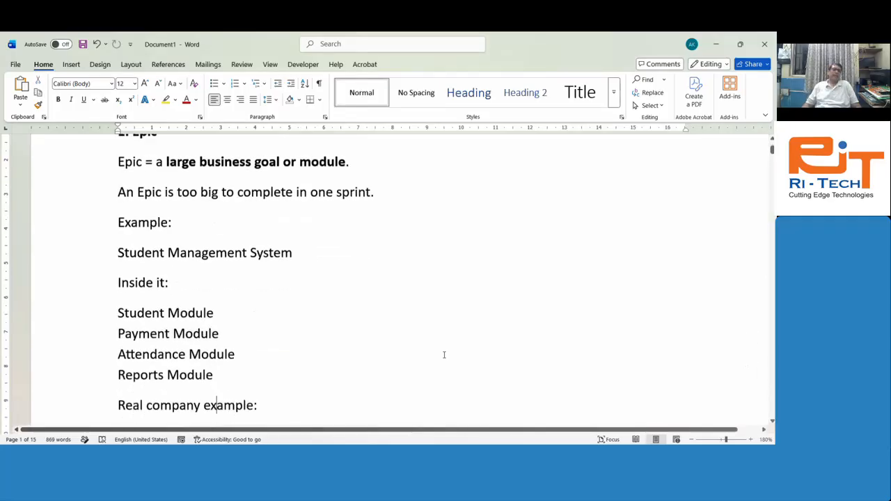
# Step: Move through the Online Training Institute Portal and Student Admission examples, returning to Student Admission
pyautogui.press('Down')
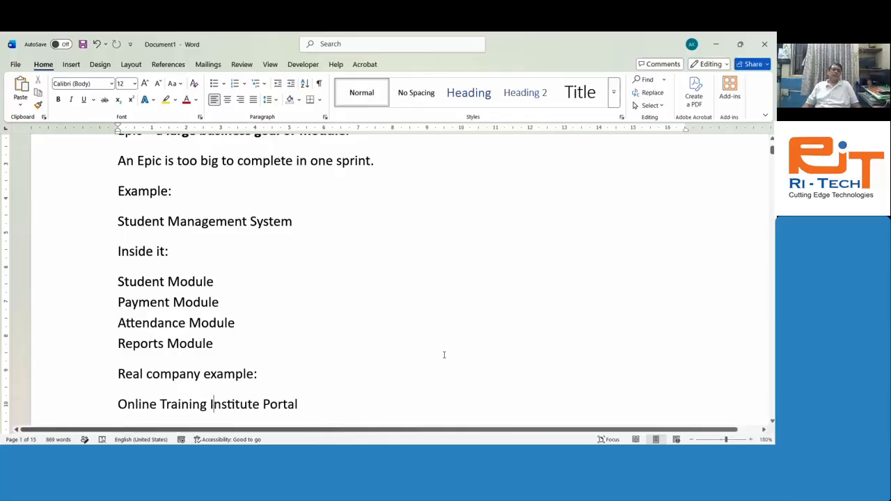
pyautogui.press('Down')
pyautogui.press('Down')
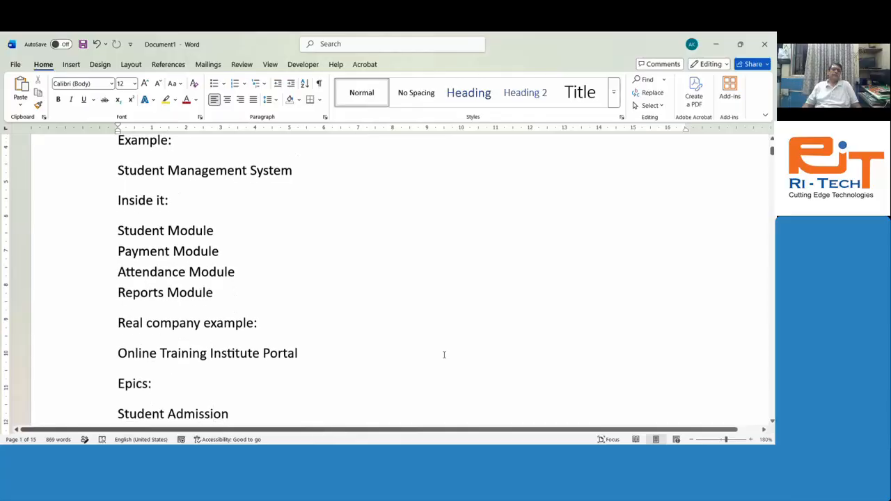
pyautogui.press('Down')
pyautogui.press('Down')
pyautogui.press('Down')
pyautogui.press('Down')
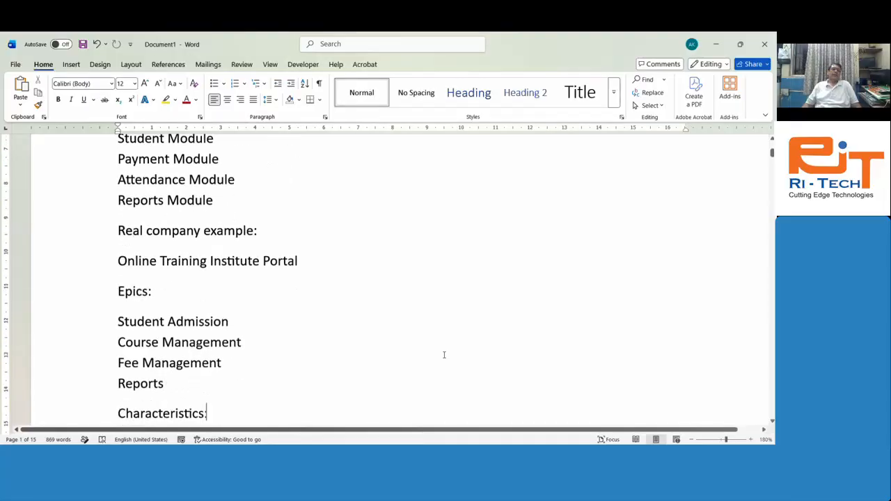
pyautogui.press('Up')
pyautogui.press('Up')
pyautogui.press('Up')
pyautogui.press('Up')
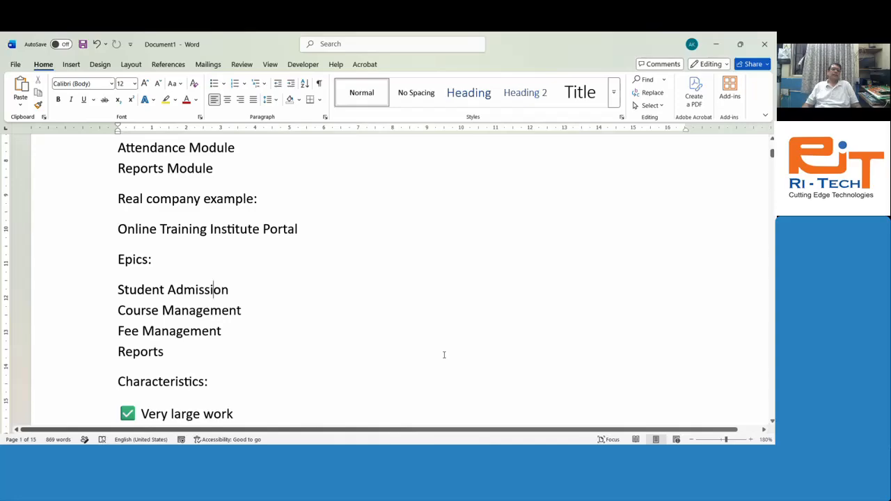
pyautogui.press('Home')
# Step: Highlight each example epic in turn, then step through the characteristics to '2. Feature'
pyautogui.hotkey('shift', 'End')
pyautogui.press('Down')
pyautogui.hotkey('shift', 'Home')
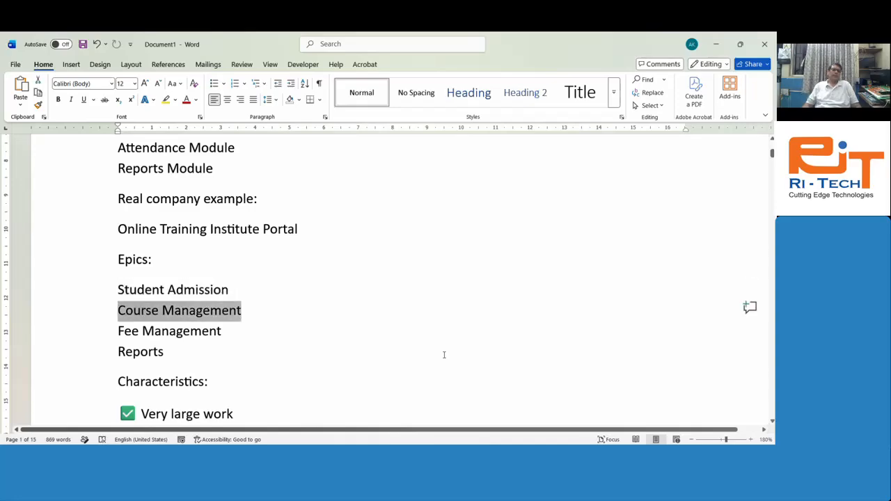
pyautogui.press('Down')
pyautogui.hotkey('shift', 'End')
pyautogui.press('Down')
pyautogui.hotkey('shift', 'Home')
pyautogui.press('Down')
pyautogui.press('Down')
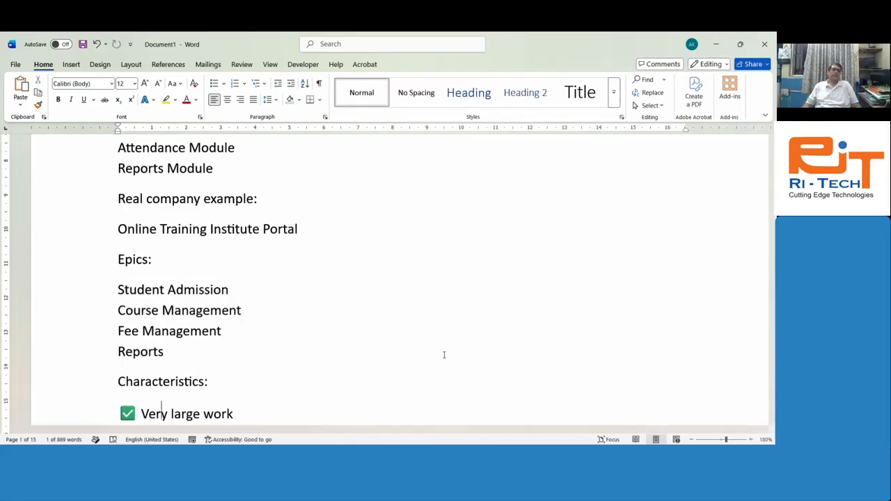
pyautogui.press('Down')
pyautogui.press('Down')
pyautogui.press('Down')
pyautogui.press('Down')
pyautogui.press('Down')
pyautogui.press('Down')
pyautogui.press('Down')
pyautogui.press('Down')
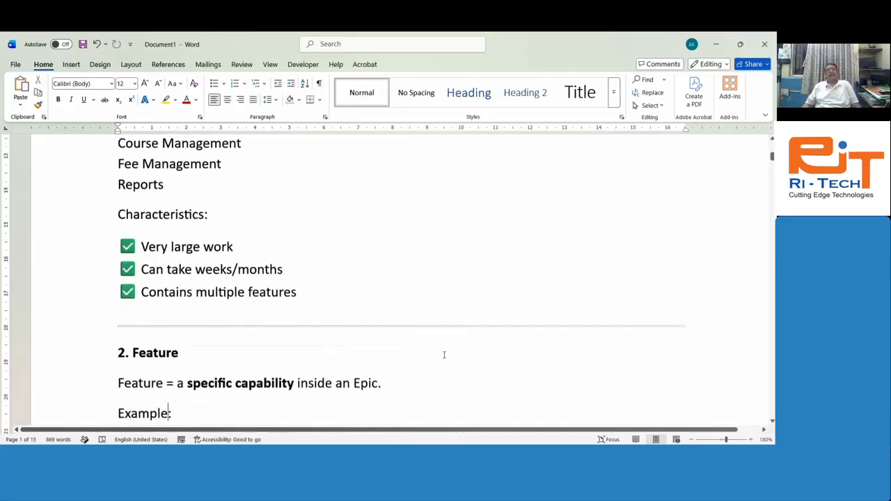
# Step: Highlight the Feature definition sentence and the 'Epic:' label in its example
pyautogui.press('Down')
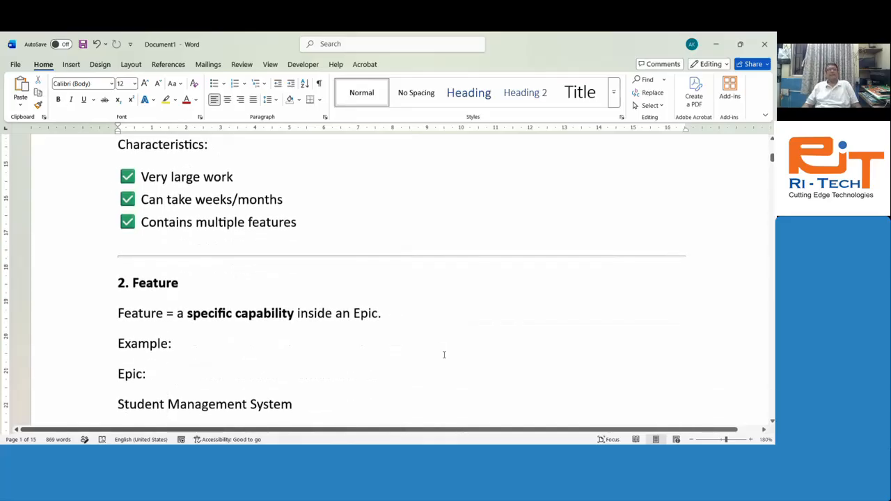
pyautogui.press('Down')
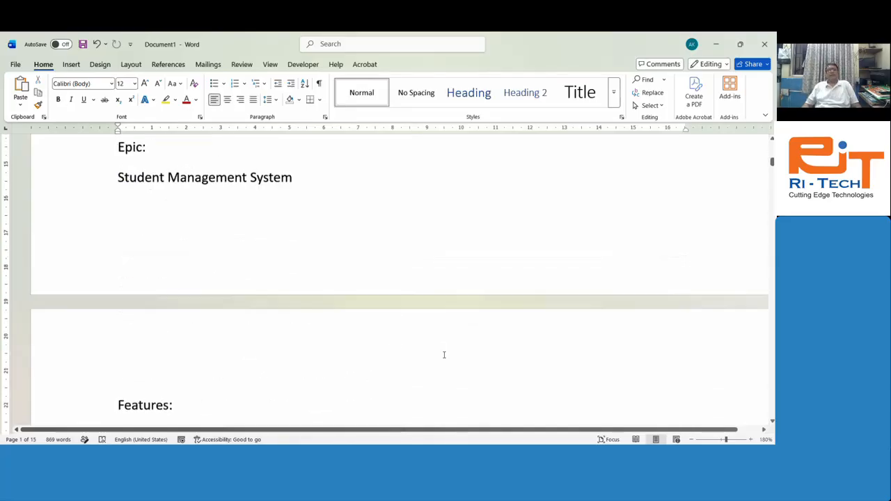
pyautogui.press('Up')
pyautogui.press('Up')
pyautogui.press('Up')
pyautogui.press('Up')
pyautogui.press('Up')
pyautogui.press('Up')
pyautogui.press('Down')
pyautogui.press('Down')
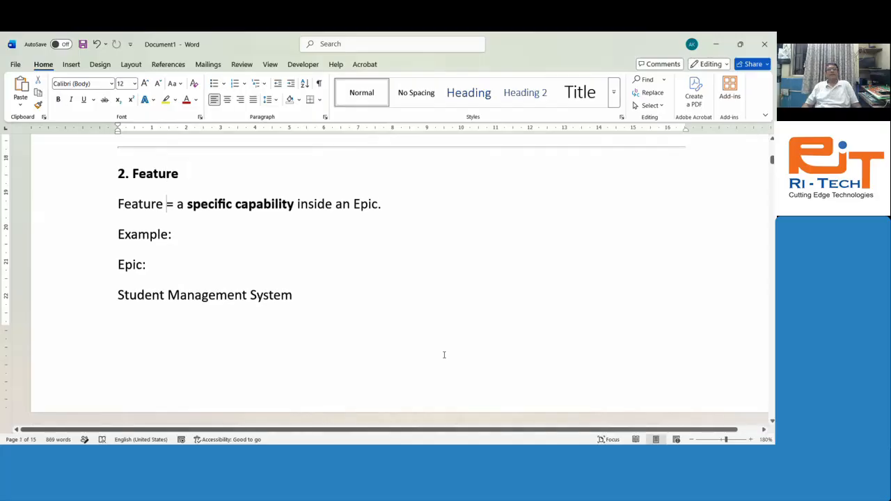
pyautogui.hotkey('shift', 'End')
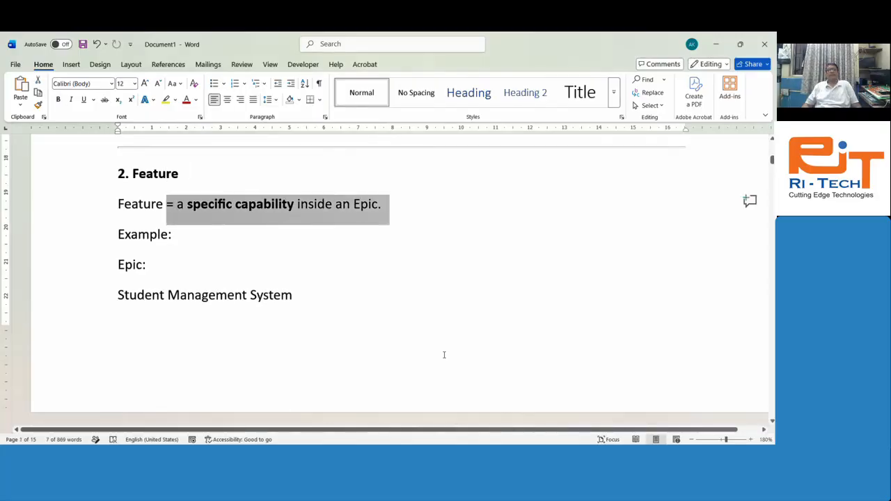
pyautogui.press('Down')
pyautogui.press('Down')
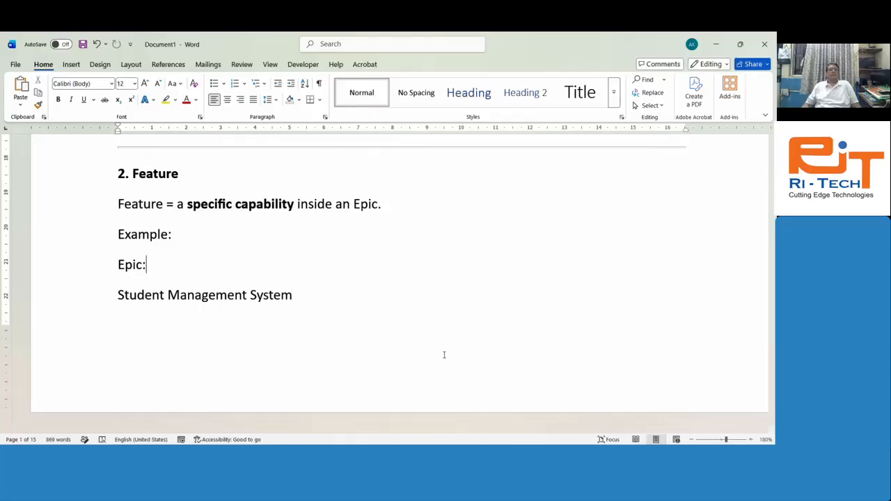
pyautogui.hotkey('shift', 'Home')
# Step: Highlight the student feature list from Student Registration, narrowing it to the first three features
pyautogui.press('Down')
pyautogui.hotkey('shift', 'Down')
pyautogui.press('Down')
pyautogui.press('Down')
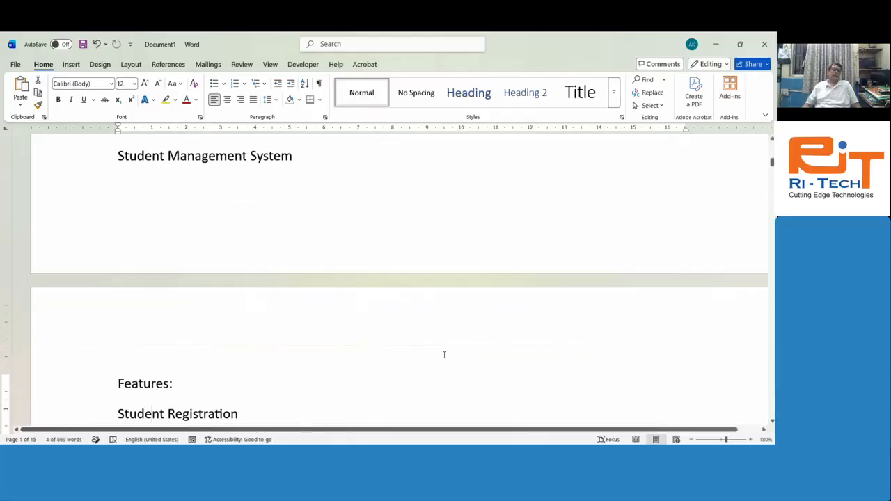
pyautogui.press('Down')
pyautogui.press('Down')
pyautogui.press('Up')
pyautogui.press('Up')
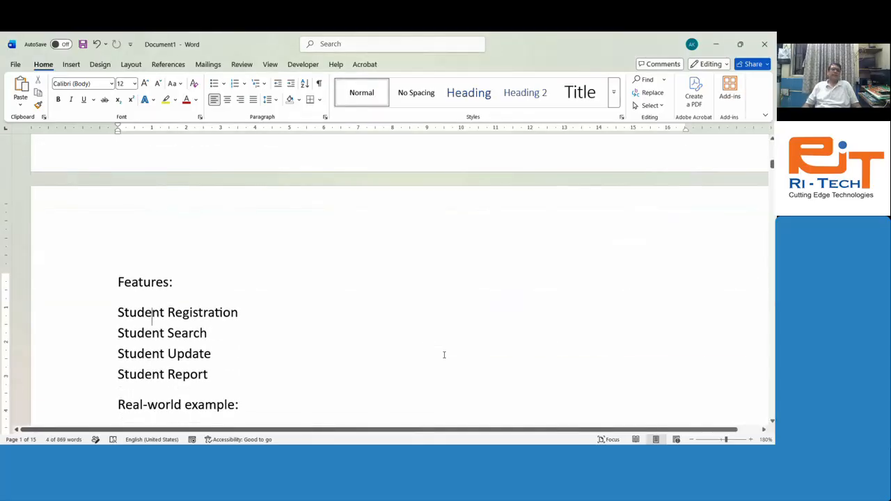
pyautogui.press('Home')
pyautogui.hotkey('shift', 'Down')
pyautogui.hotkey('shift', 'Down')
pyautogui.hotkey('shift', 'Down')
pyautogui.hotkey('shift', 'Down')
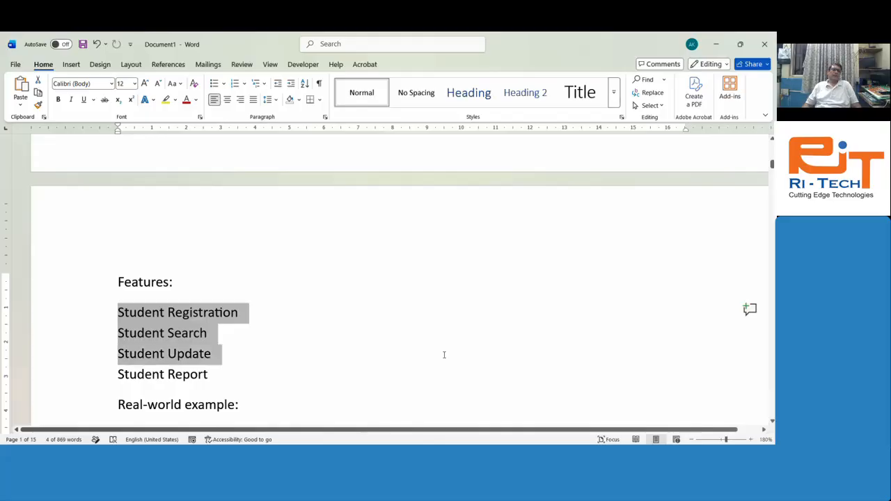
pyautogui.hotkey('shift', 'Down')
pyautogui.hotkey('shift', 'Up')
pyautogui.hotkey('shift', 'Up')
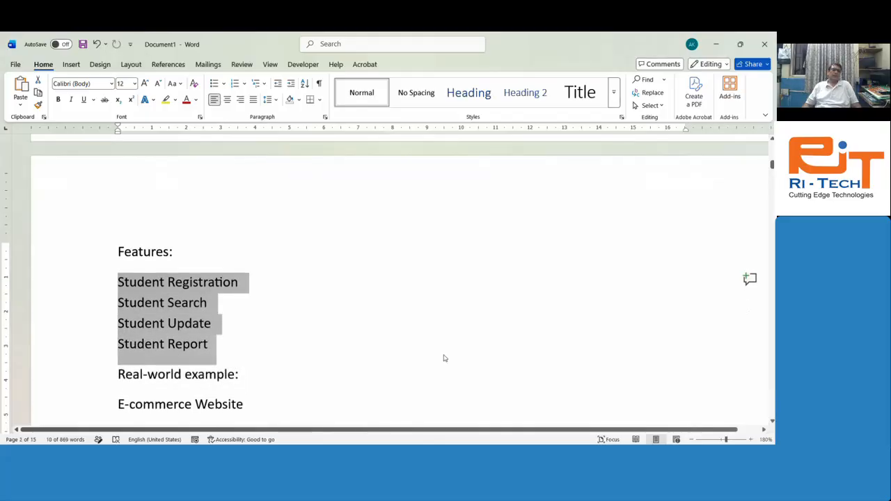
# Step: Highlight the Place Order feature, then step past Cancel Order and the characteristics to '3. User Story'
pyautogui.press('Down')
pyautogui.press('Down')
pyautogui.press('Down')
pyautogui.press('Down')
pyautogui.press('Down')
pyautogui.press('Down')
pyautogui.press('Down')
pyautogui.press('Down')
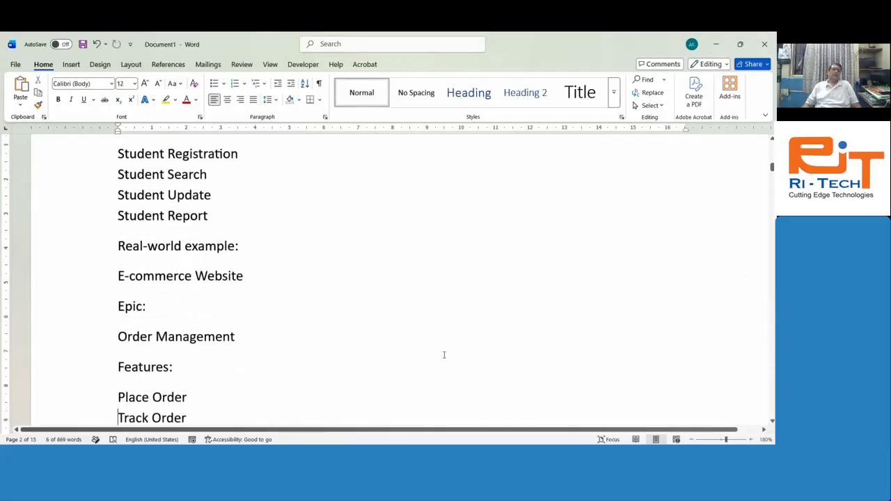
pyautogui.press('Down')
pyautogui.press('Up')
pyautogui.press('Up')
pyautogui.press('Up')
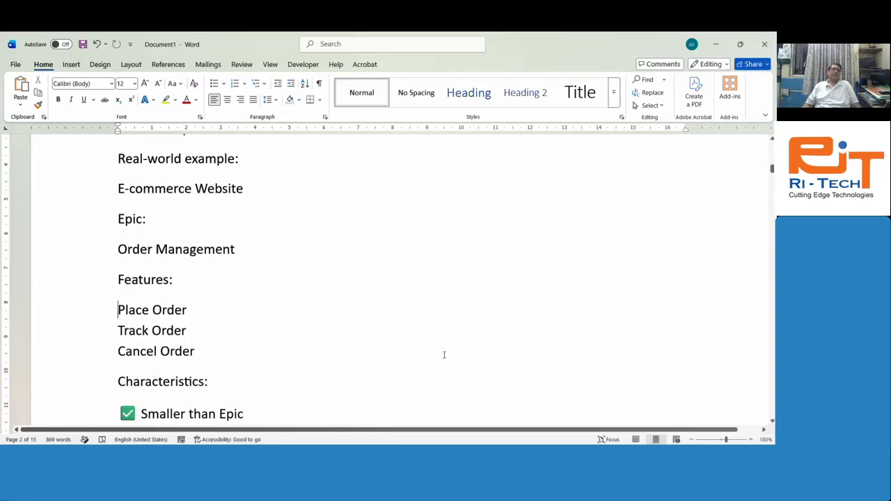
pyautogui.press('Down')
pyautogui.press('Down')
pyautogui.hotkey('shift', 'Down')
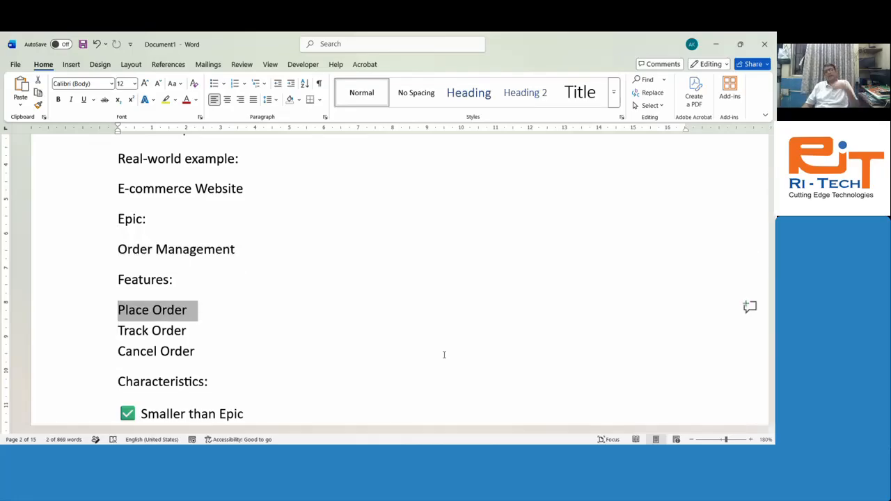
pyautogui.press('Down')
pyautogui.press('Down')
pyautogui.press('Down')
pyautogui.press('Down')
pyautogui.press('Down')
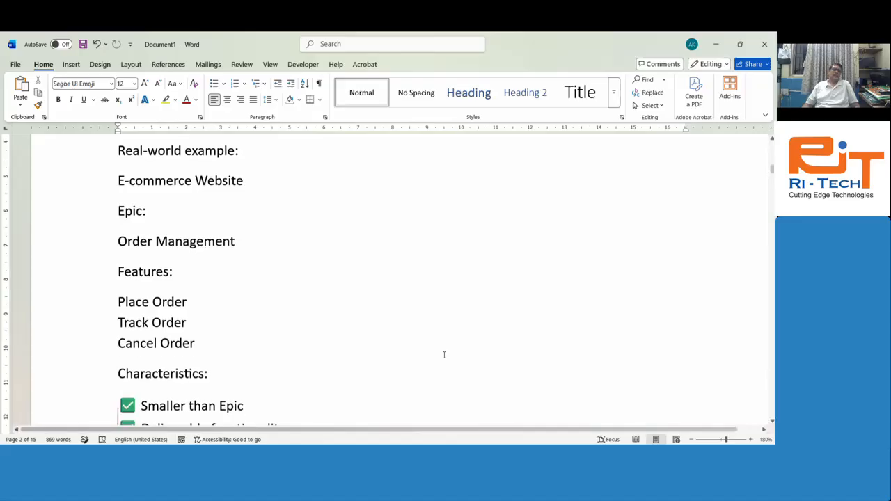
pyautogui.press('Down')
pyautogui.press('Down')
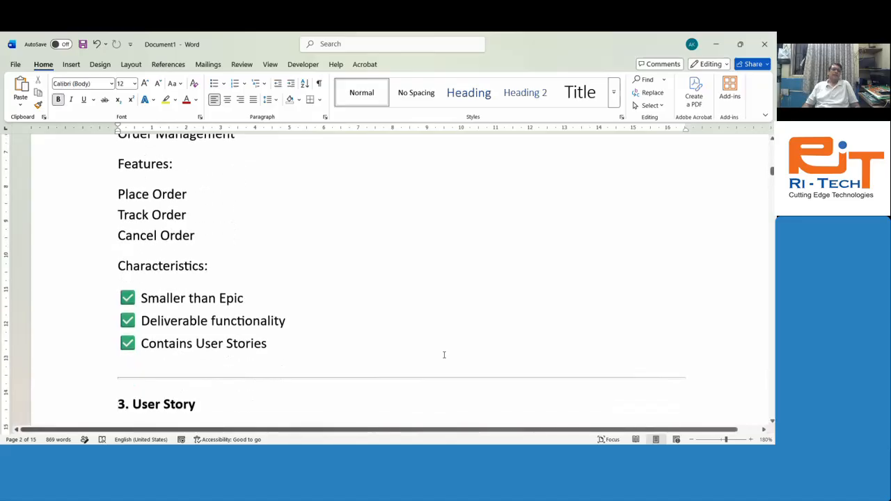
pyautogui.press('Down')
pyautogui.press('Down')
pyautogui.press('Down')
pyautogui.press('Down')
pyautogui.press('Up')
pyautogui.press('Up')
pyautogui.press('Up')
pyautogui.press('Up')
pyautogui.press('Up')
pyautogui.press('Up')
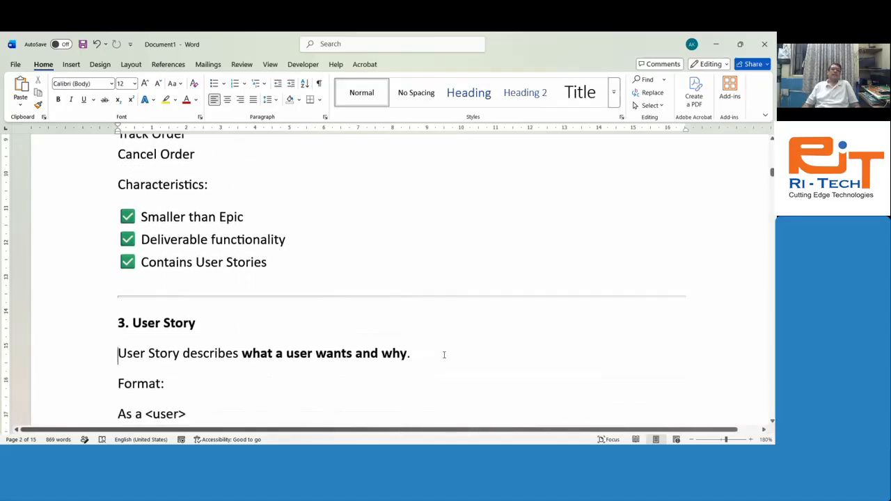
pyautogui.press('Up')
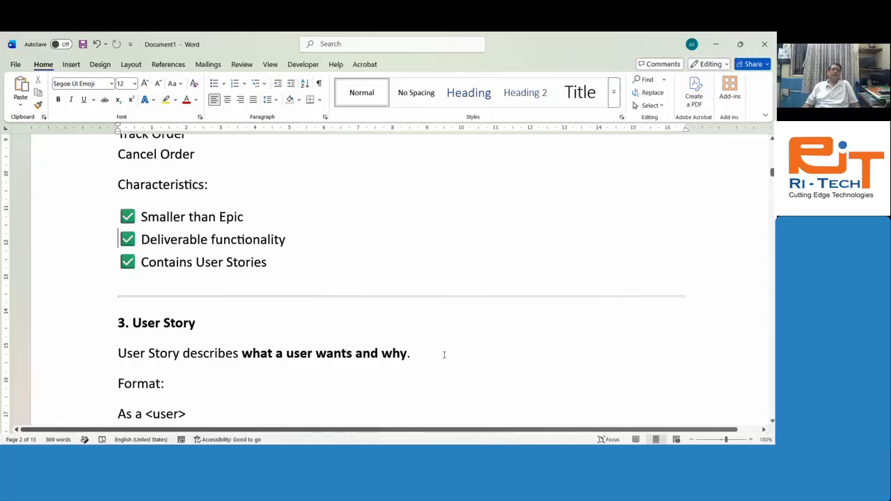
pyautogui.hotkey('shift', 'Down')
pyautogui.press('Down')
pyautogui.press('Down')
pyautogui.press('Down')
pyautogui.press('Down')
pyautogui.press('Down')
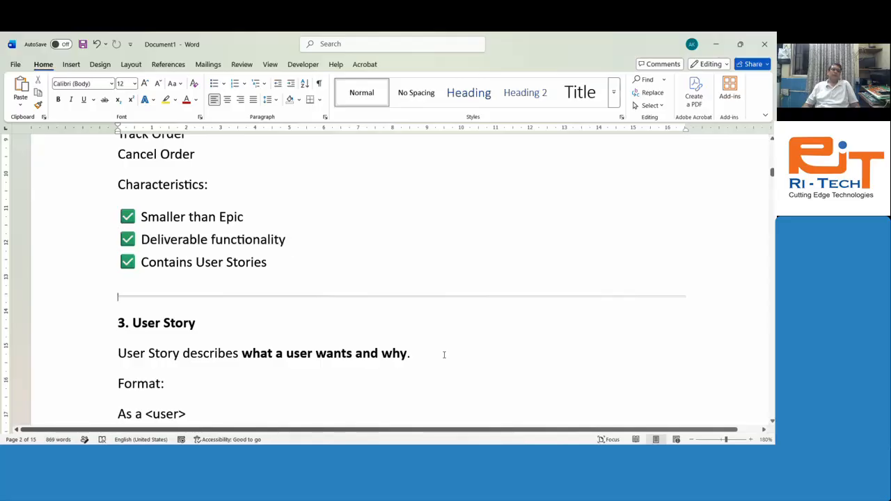
pyautogui.press('Down')
pyautogui.press('Down')
pyautogui.press('Down')
pyautogui.press('Down')
pyautogui.press('Down')
pyautogui.press('Down')
pyautogui.press('Down')
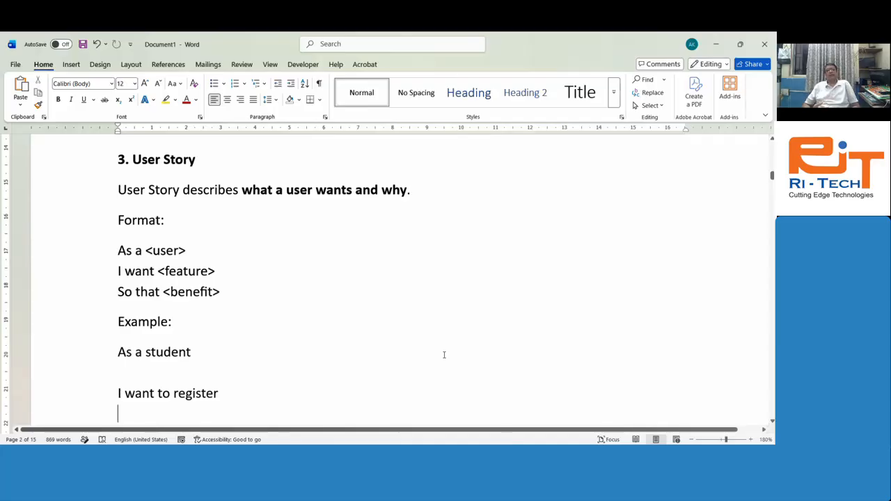
pyautogui.press('Down')
pyautogui.press('Down')
pyautogui.press('Down')
pyautogui.press('Down')
pyautogui.press('Down')
pyautogui.press('Down')
pyautogui.press('Down')
pyautogui.press('Down')
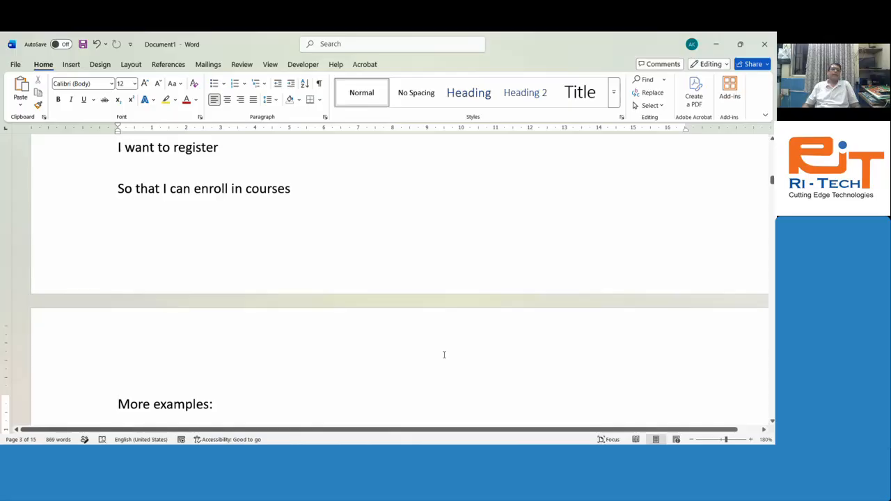
pyautogui.press('Up')
pyautogui.press('Up')
pyautogui.press('Up')
pyautogui.press('Up')
pyautogui.press('Up')
pyautogui.press('Up')
pyautogui.hotkey('shift', 'Down')
pyautogui.hotkey('shift', 'Down')
pyautogui.hotkey('shift', 'Down')
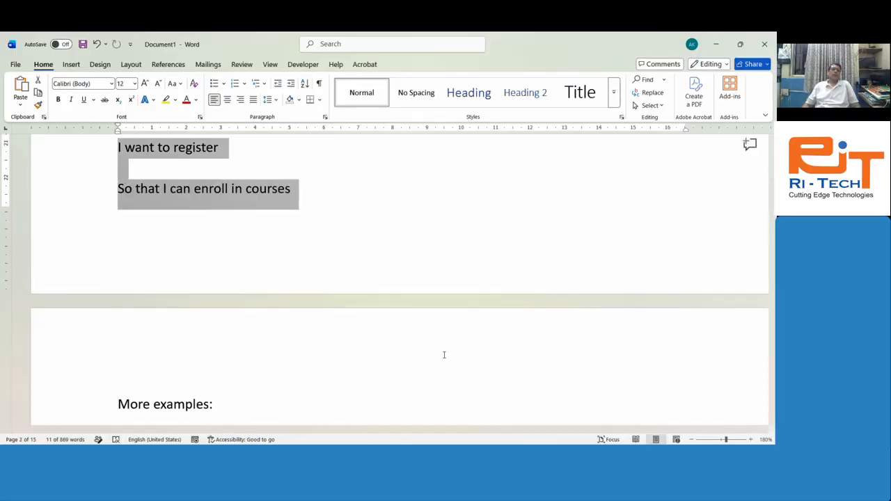
pyautogui.press('Up')
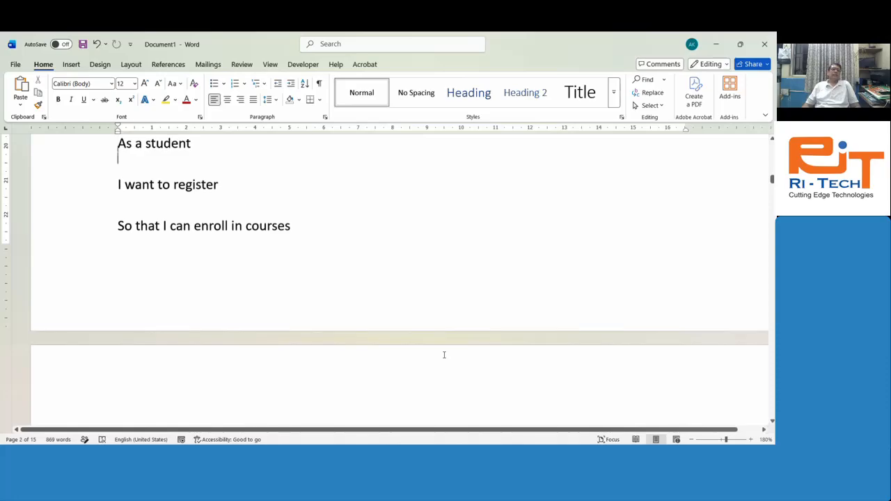
pyautogui.press('Up')
pyautogui.press('Up')
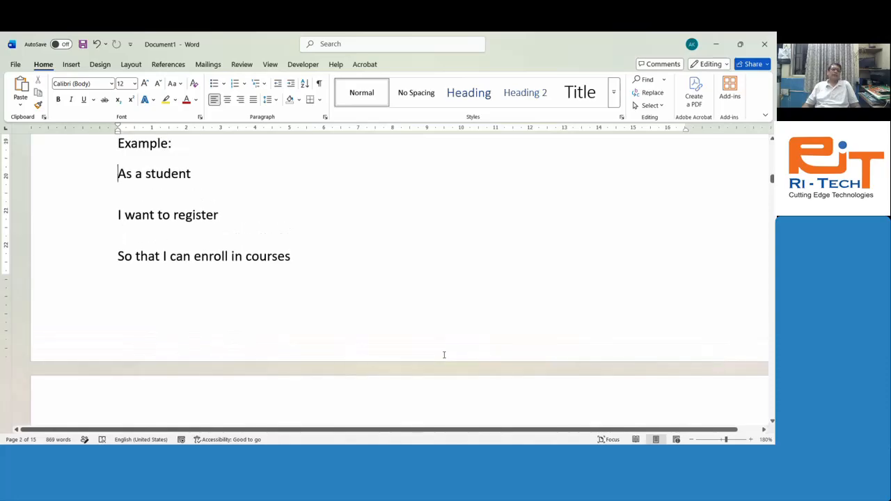
pyautogui.hotkey('shift', 'Down')
pyautogui.hotkey('shift', 'Down')
pyautogui.hotkey('shift', 'Down')
pyautogui.hotkey('shift', 'Down')
pyautogui.hotkey('shift', 'Down')
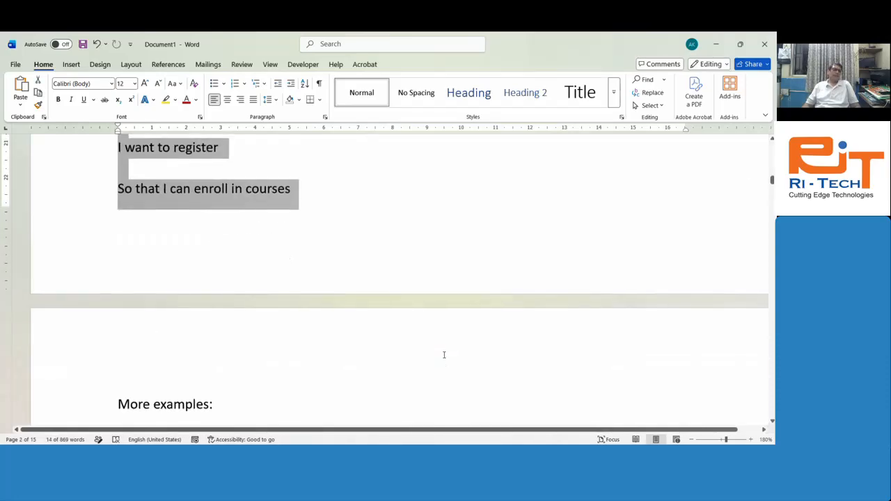
pyautogui.press('Down')
pyautogui.press('Down')
pyautogui.press('Down')
pyautogui.press('Down')
pyautogui.press('Down')
pyautogui.press('Down')
pyautogui.press('Down')
pyautogui.press('Down')
pyautogui.press('Down')
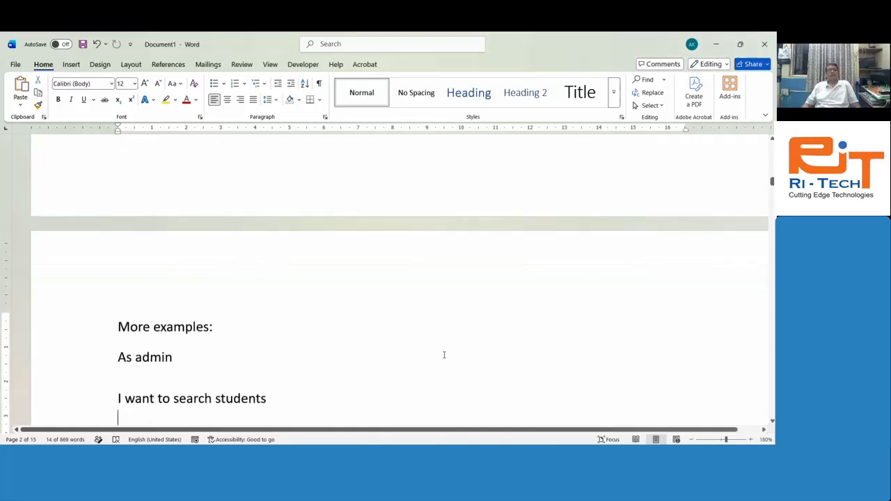
pyautogui.press('Up')
pyautogui.press('Up')
pyautogui.press('Up')
pyautogui.press('Up')
pyautogui.press('Up')
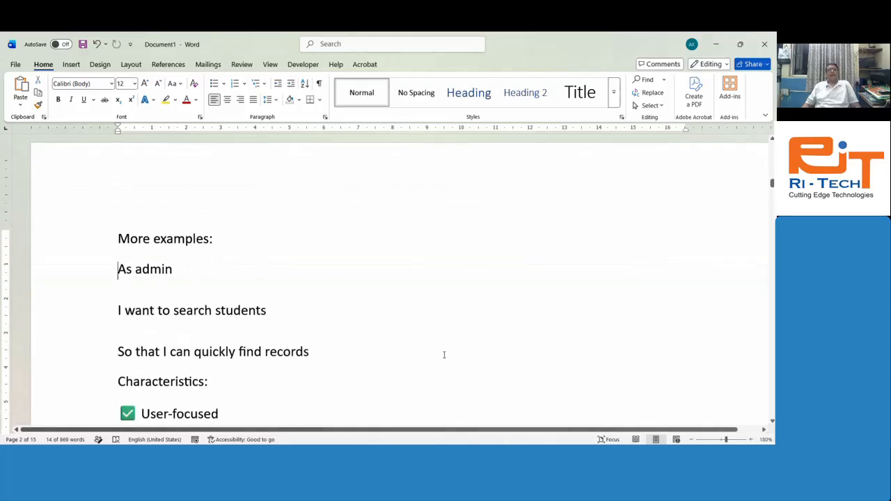
pyautogui.hotkey('shift', 'Down')
pyautogui.hotkey('shift', 'Down')
pyautogui.hotkey('shift', 'Down')
pyautogui.hotkey('shift', 'Down')
pyautogui.hotkey('shift', 'Down')
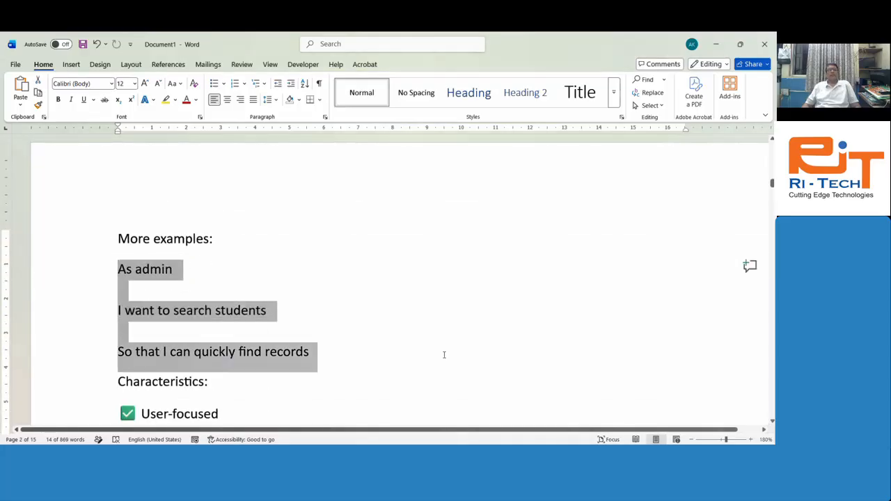
pyautogui.press('Down')
pyautogui.press('Down')
pyautogui.press('Down')
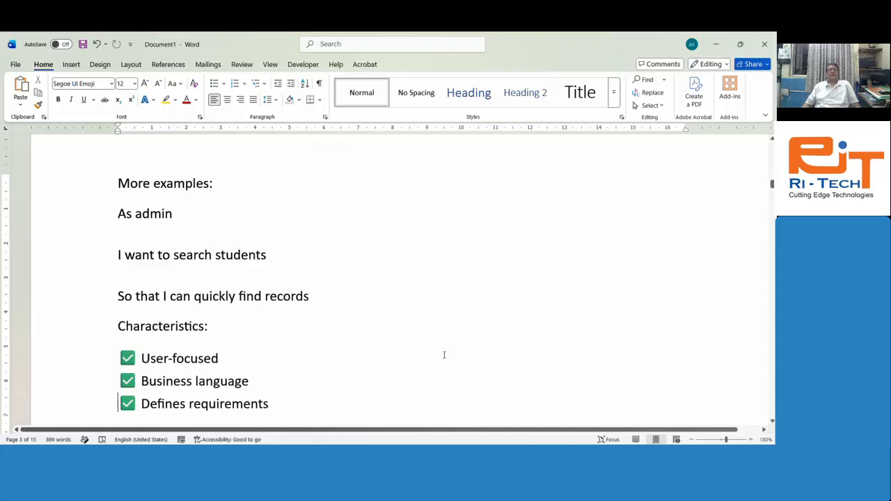
pyautogui.press('Down')
pyautogui.press('Down')
pyautogui.press('Down')
pyautogui.press('Up')
pyautogui.press('Up')
pyautogui.press('Up')
pyautogui.press('Up')
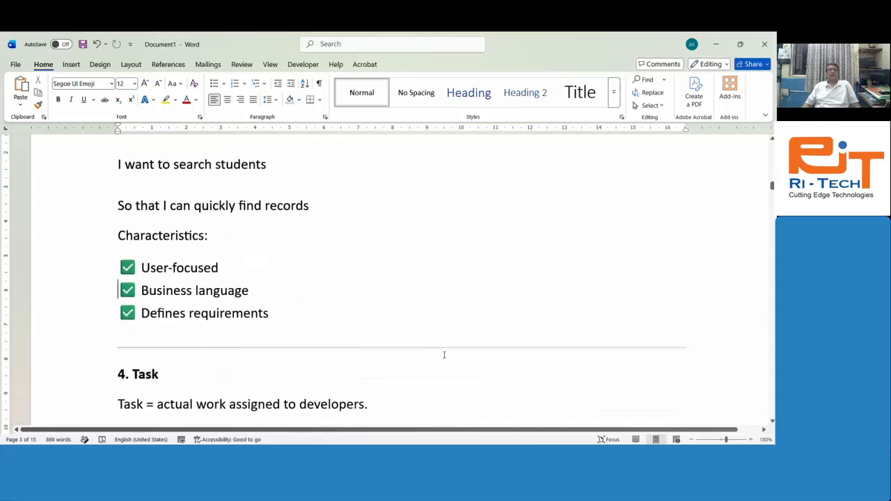
pyautogui.hotkey('shift', 'Down')
pyautogui.hotkey('shift', 'Down')
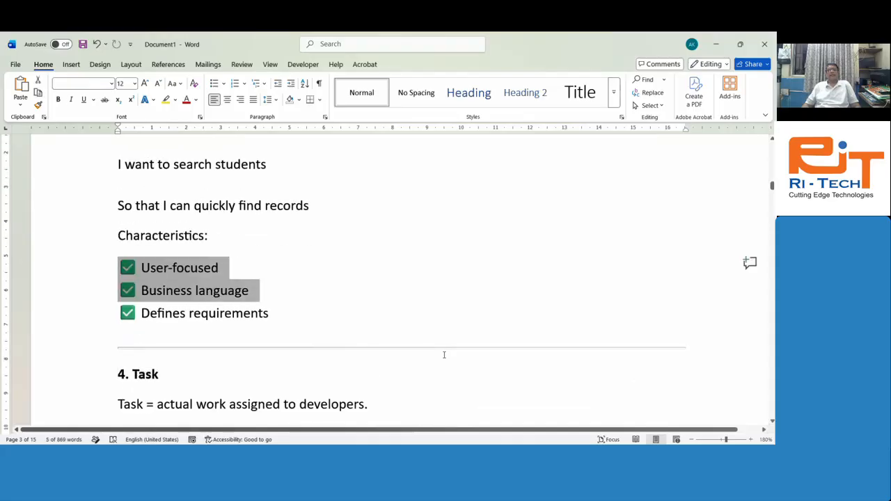
pyautogui.hotkey('shift', 'Down')
pyautogui.press('Down')
pyautogui.press('Down')
pyautogui.press('Down')
pyautogui.press('Down')
pyautogui.press('Down')
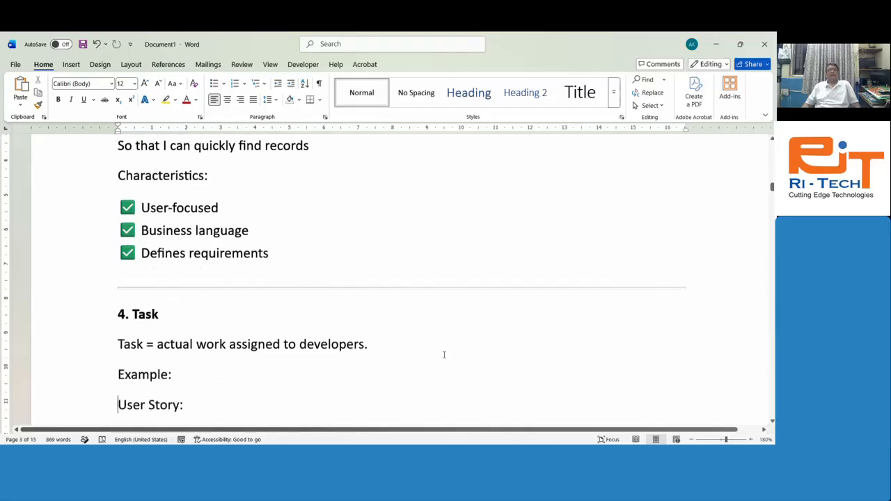
pyautogui.press('Down')
pyautogui.press('Down')
pyautogui.press('Down')
pyautogui.press('Down')
pyautogui.press('Down')
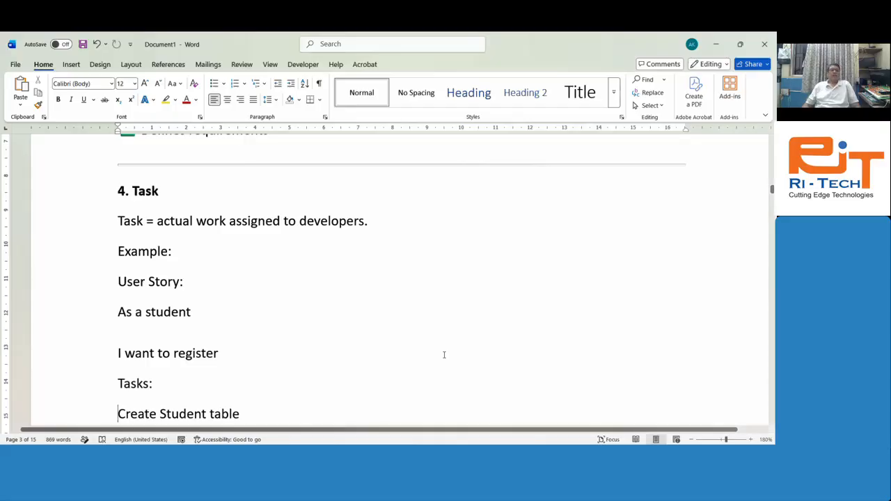
pyautogui.press('Up')
pyautogui.press('Up')
pyautogui.press('Up')
pyautogui.press('Up')
pyautogui.hotkey('shift', 'Down')
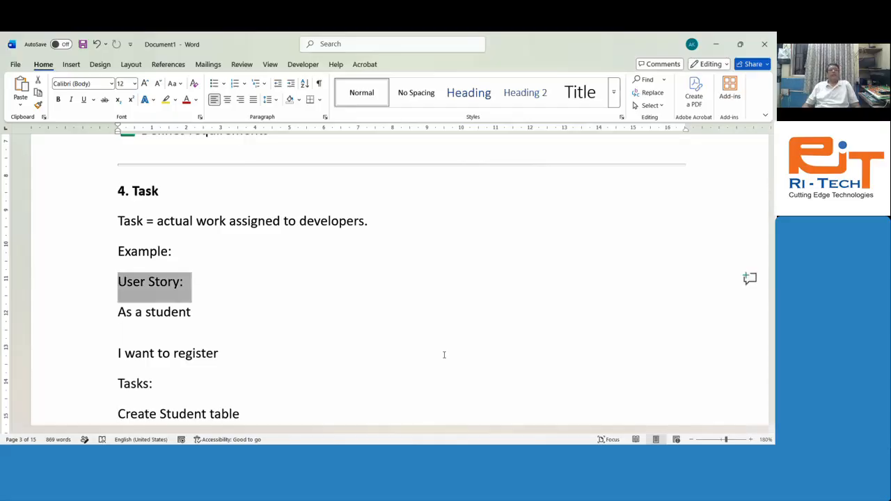
pyautogui.press('Down')
pyautogui.hotkey('shift', 'Down')
pyautogui.hotkey('shift', 'Down')
pyautogui.hotkey('shift', 'Down')
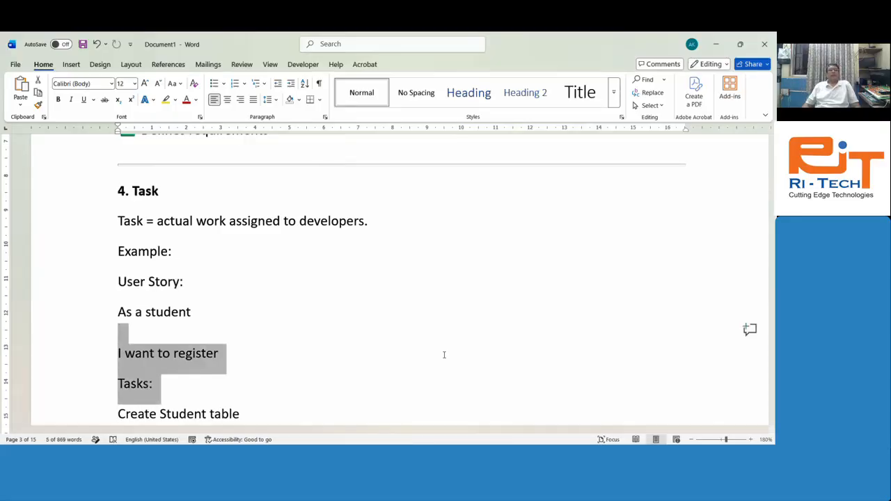
pyautogui.hotkey('shift', 'Down')
pyautogui.press('Down')
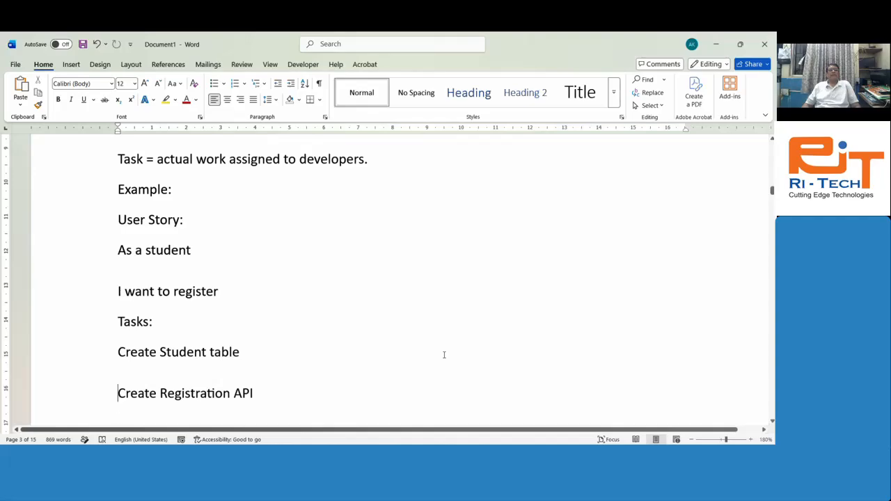
pyautogui.press('Up')
pyautogui.press('Up')
pyautogui.hotkey('shift', 'Down')
pyautogui.press('Down')
pyautogui.press('Down')
pyautogui.press('Up')
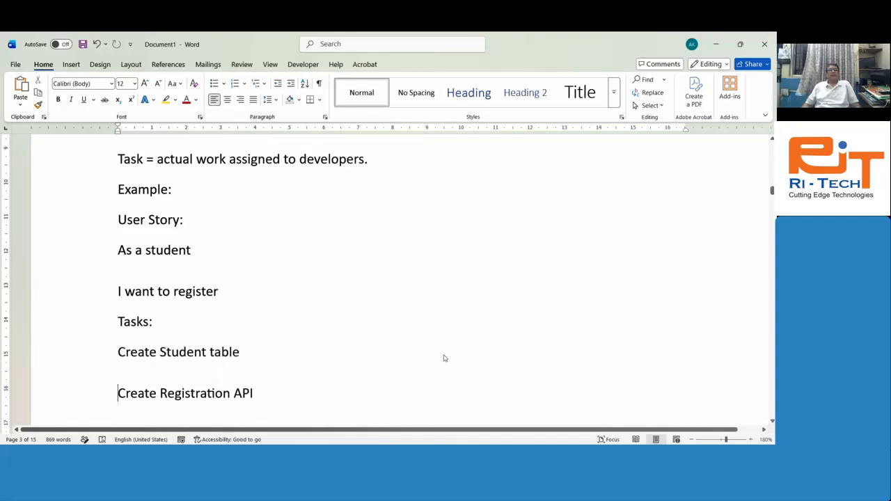
pyautogui.hotkey('shift', 'Down')
pyautogui.press('Down')
pyautogui.hotkey('shift', 'Down')
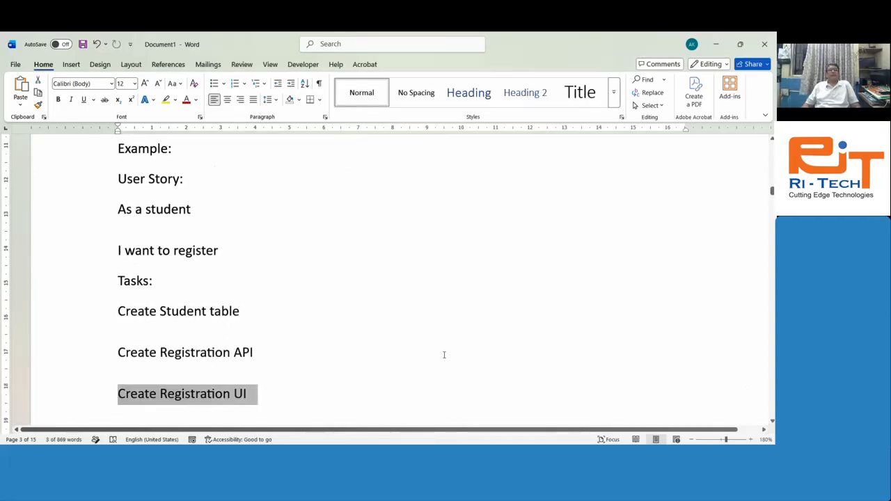
pyautogui.press('Down')
pyautogui.press('Down')
pyautogui.press('Up')
pyautogui.press('Up')
pyautogui.hotkey('shift', 'Down')
pyautogui.hotkey('shift', 'Down')
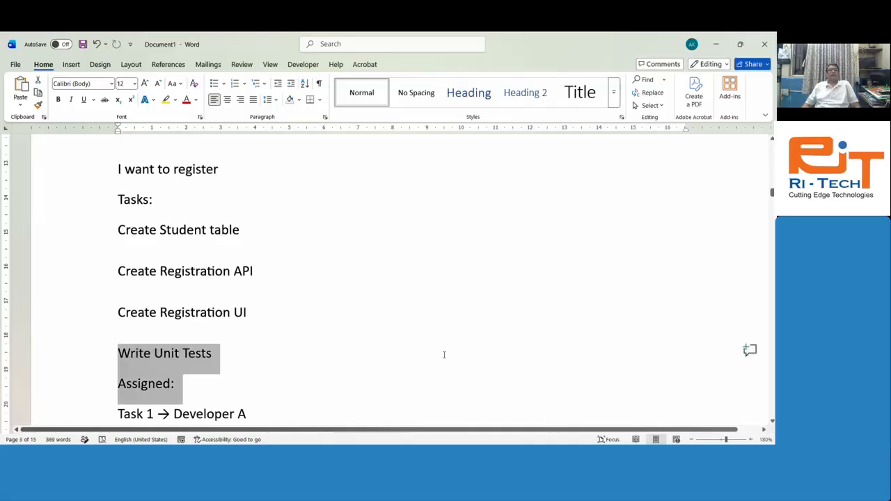
pyautogui.press('Down')
pyautogui.press('Down')
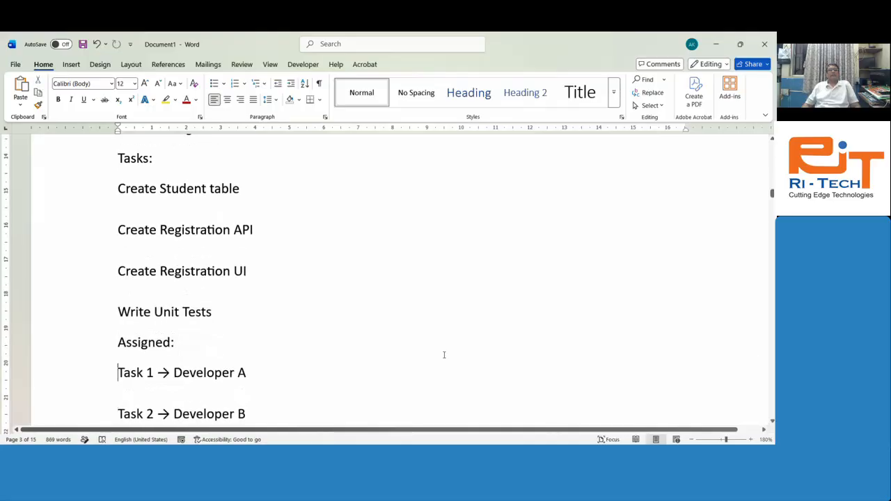
pyautogui.hotkey('shift', 'Down')
pyautogui.press('Down')
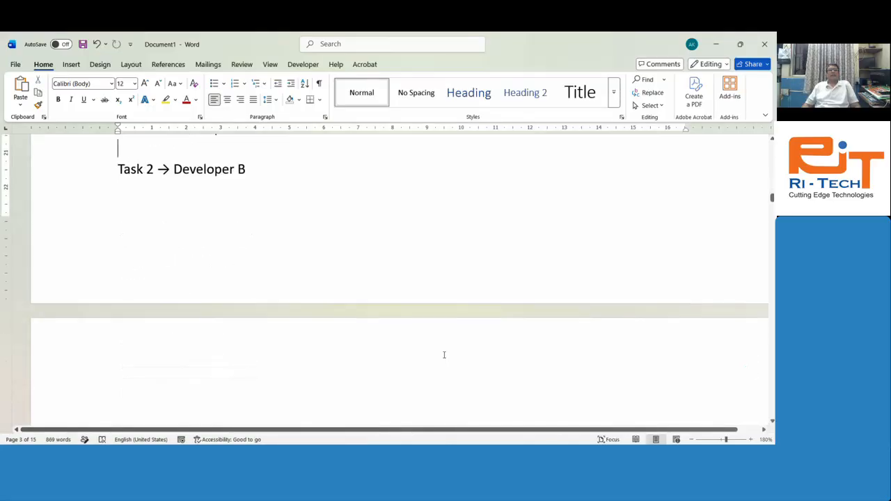
pyautogui.hotkey('shift', 'Down')
pyautogui.press('Down')
pyautogui.press('Down')
pyautogui.press('Down')
pyautogui.press('Down')
pyautogui.press('Down')
pyautogui.press('Down')
pyautogui.press('Down')
pyautogui.press('Down')
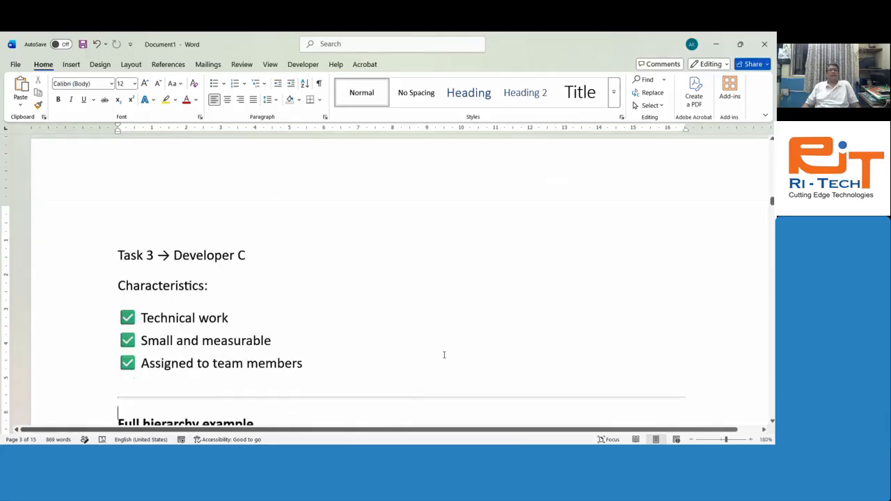
pyautogui.press('Down')
pyautogui.press('Down')
pyautogui.press('Down')
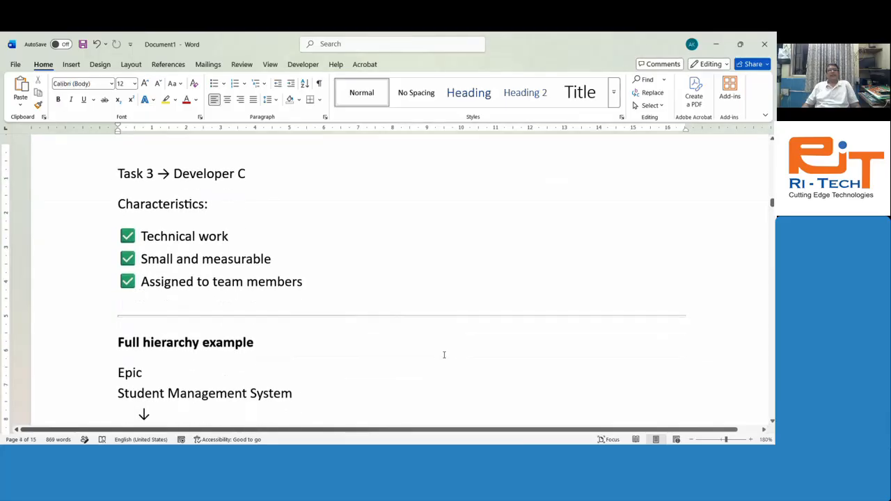
# Step: Step down the Feature, User Story and Tasks hierarchy past 'Write tests' to '5. Bug'
pyautogui.press('Down')
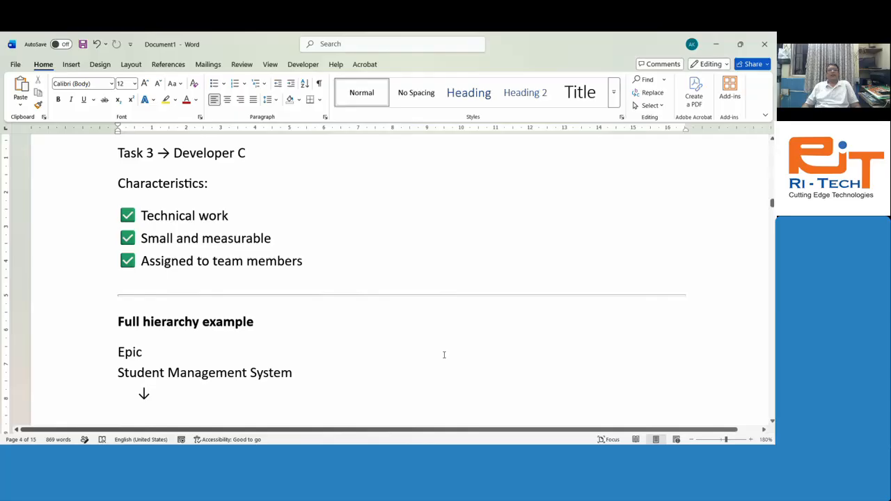
pyautogui.press('Down')
pyautogui.press('Down')
pyautogui.press('Down')
pyautogui.press('Down')
pyautogui.press('Down')
pyautogui.press('Down')
pyautogui.press('Down')
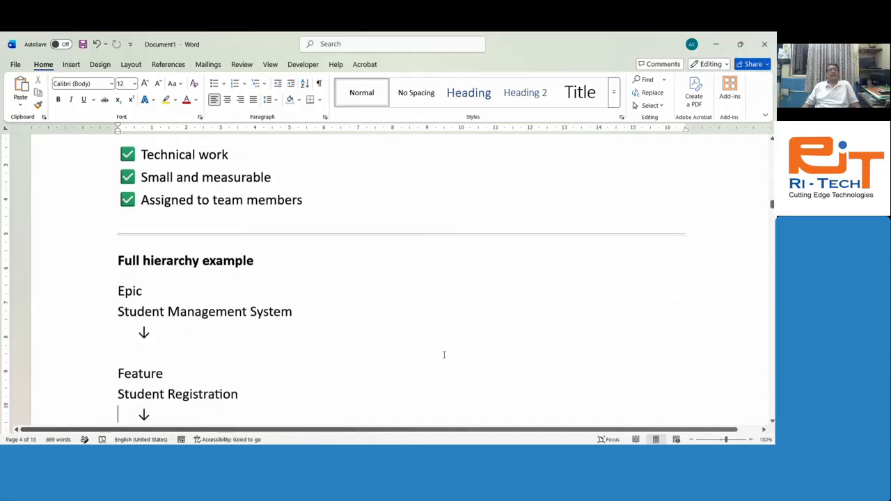
pyautogui.press('Down')
pyautogui.press('Down')
pyautogui.press('Down')
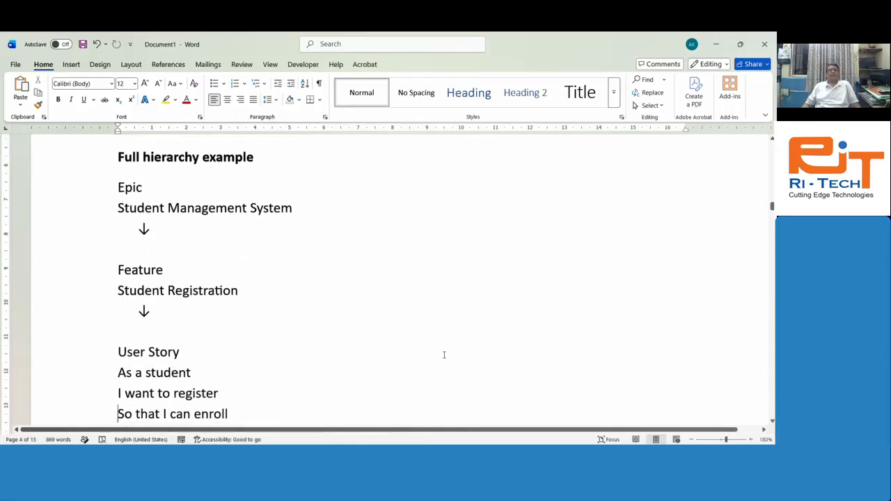
pyautogui.press('Down')
pyautogui.press('Down')
pyautogui.press('Down')
pyautogui.press('Down')
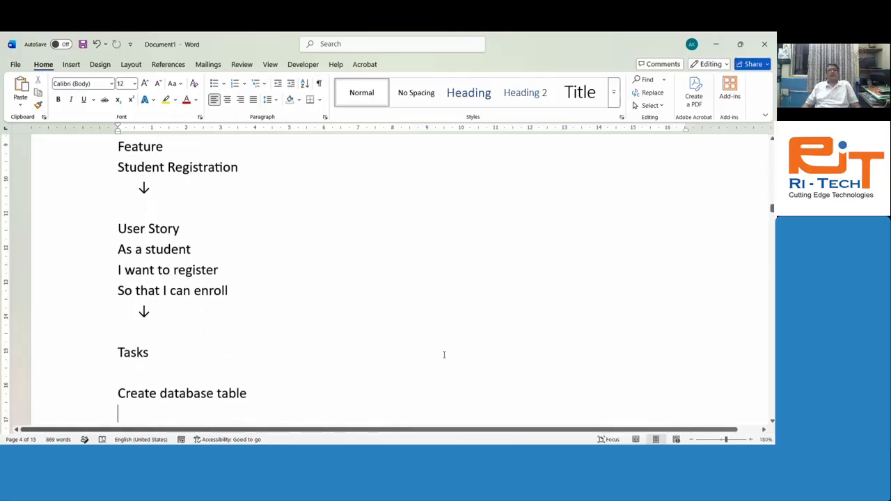
pyautogui.press('Down')
pyautogui.press('Down')
pyautogui.press('Down')
pyautogui.press('Down')
pyautogui.press('Down')
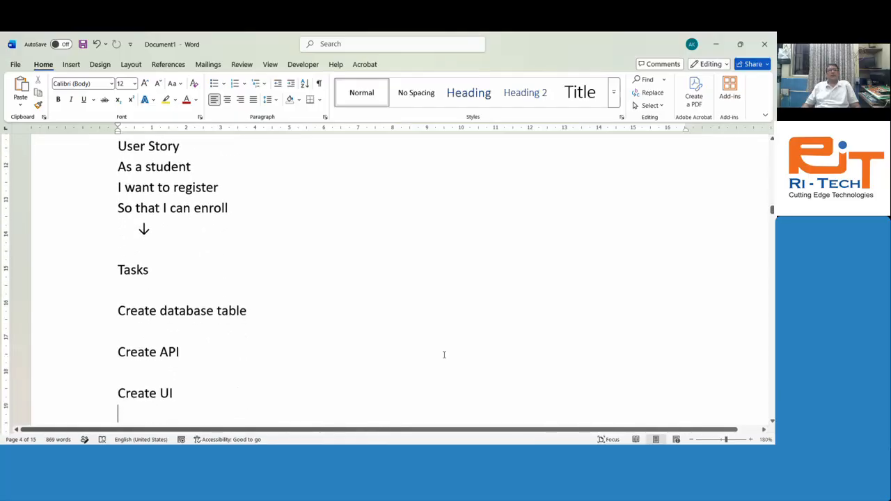
pyautogui.press('Down')
pyautogui.press('Down')
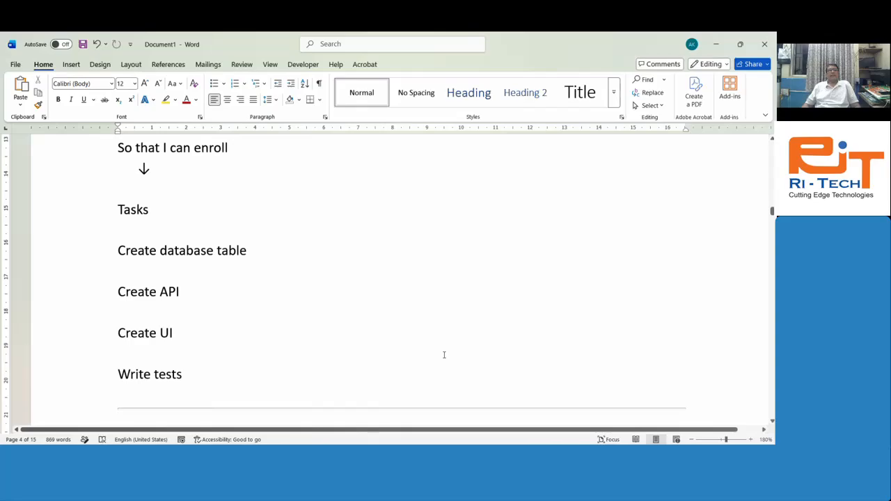
pyautogui.press('Down')
pyautogui.press('Down')
pyautogui.press('Down')
pyautogui.press('Down')
pyautogui.press('Down')
pyautogui.press('Down')
pyautogui.press('Down')
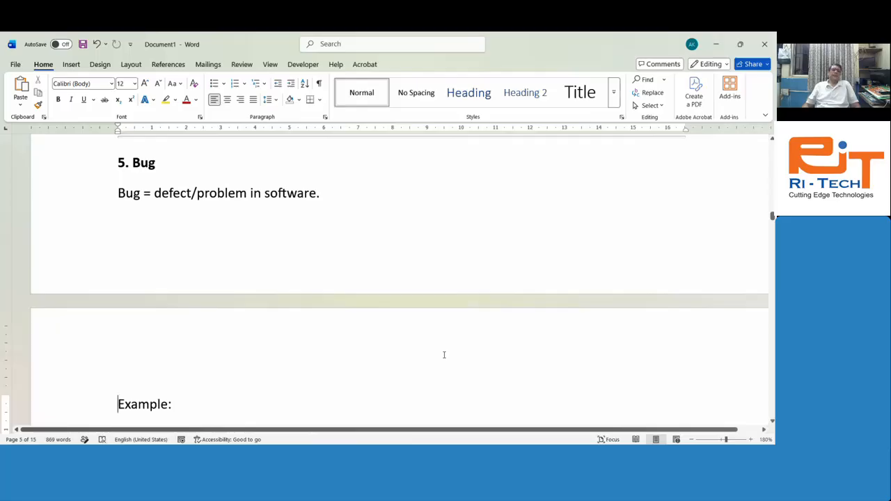
# Step: Highlight the 'Registration page crashes' line and the bug title 'Registration page throws exception'
pyautogui.press('Down')
pyautogui.press('Down')
pyautogui.press('Down')
pyautogui.press('Down')
pyautogui.press('Down')
pyautogui.press('Down')
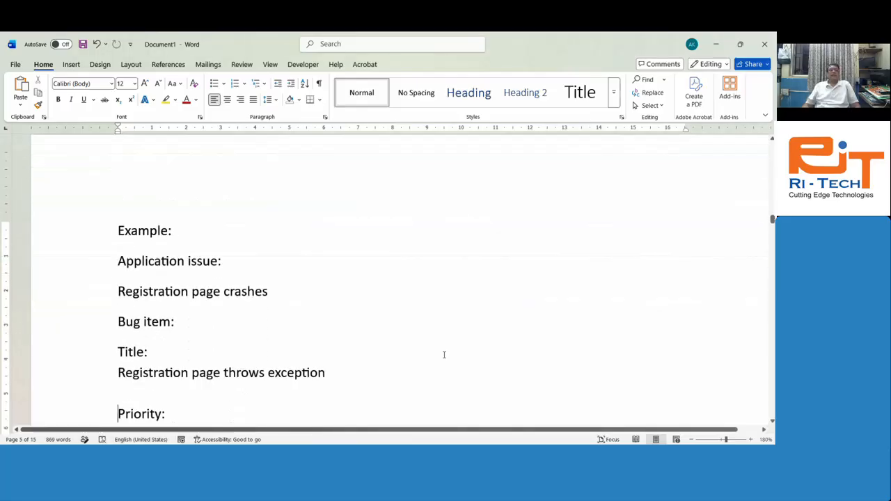
pyautogui.press('Up')
pyautogui.press('Up')
pyautogui.press('Up')
pyautogui.press('Up')
pyautogui.hotkey('shift', 'Down')
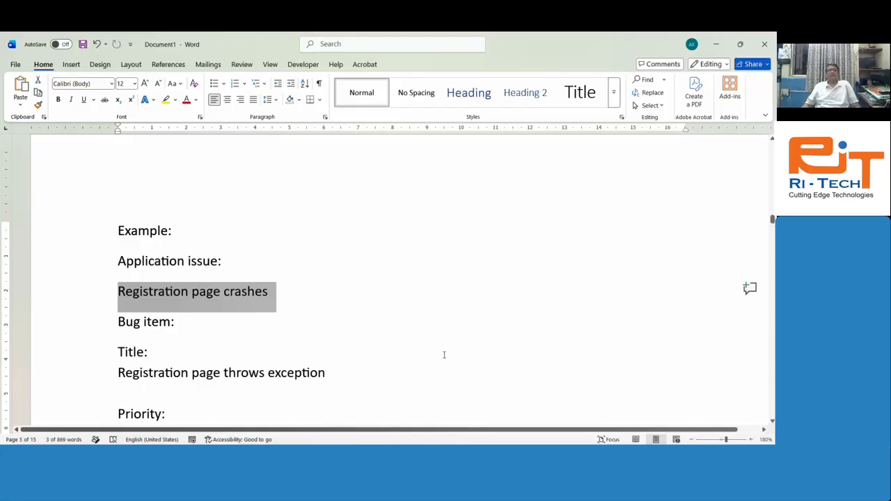
pyautogui.press('Down')
pyautogui.hotkey('shift', 'Up')
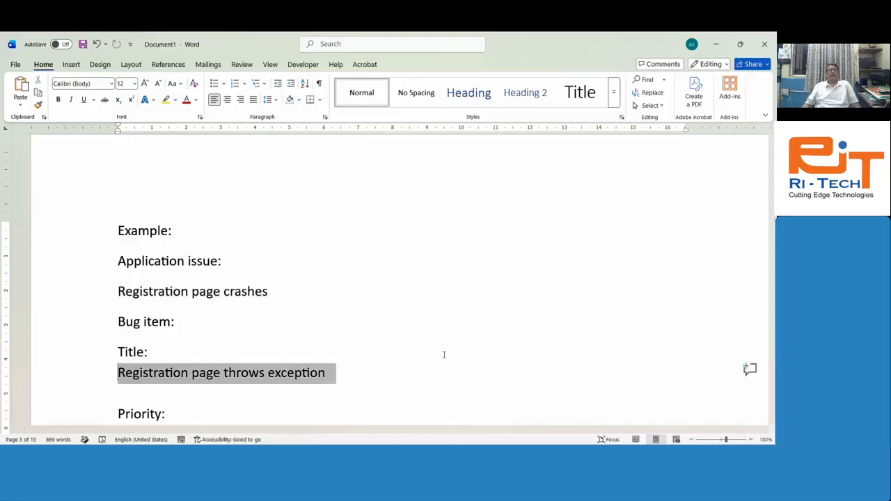
pyautogui.press('Down')
# Step: Move past the High priority value and highlight 'Assigned To' together with 'Developer A'
pyautogui.press('Down')
pyautogui.press('Down')
pyautogui.hotkey('shift', 'Up')
pyautogui.press('Down')
pyautogui.press('Down')
pyautogui.press('Down')
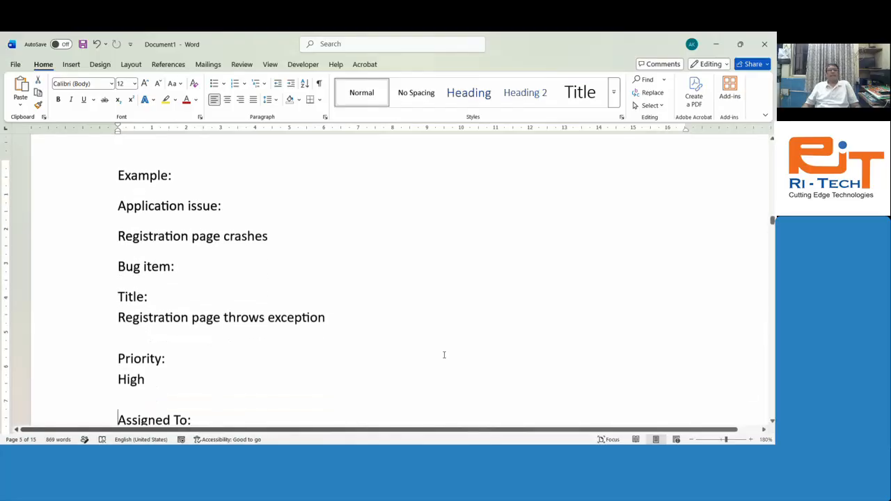
pyautogui.press('Up')
pyautogui.press('Up')
pyautogui.press('Down')
pyautogui.hotkey('shift', 'Down')
pyautogui.press('Down')
pyautogui.press('Down')
pyautogui.press('Down')
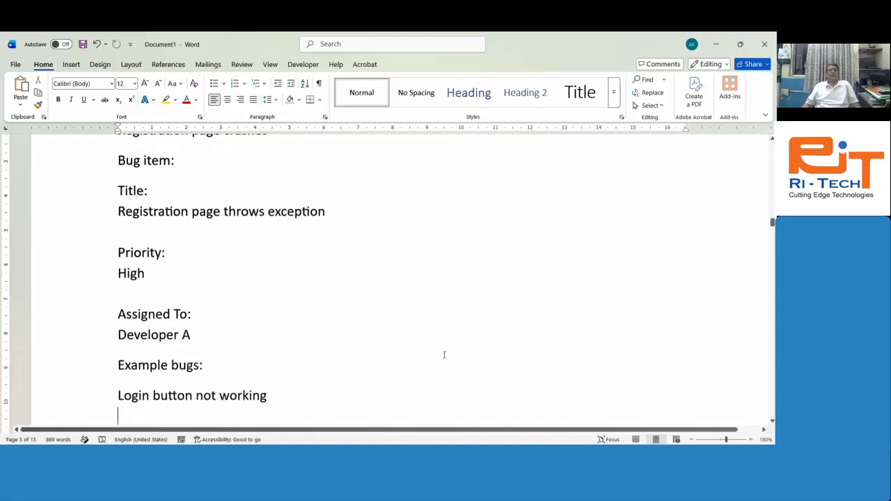
pyautogui.press('Up')
pyautogui.press('Up')
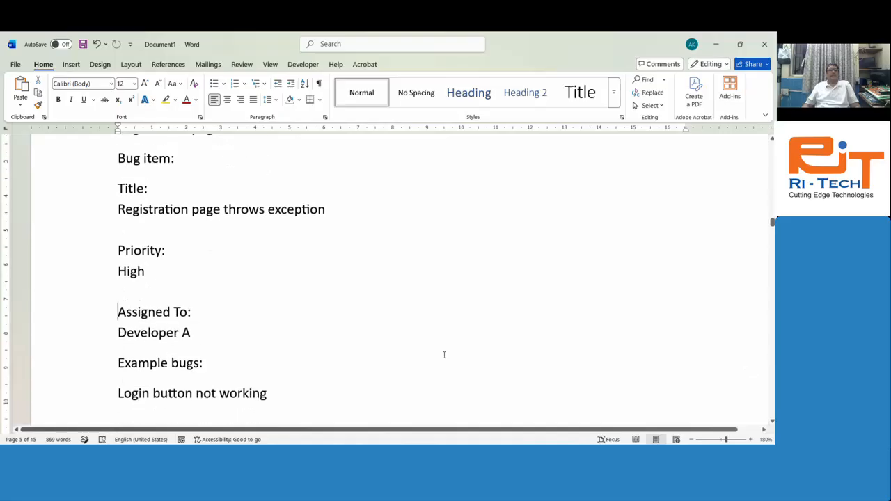
pyautogui.hotkey('shift', 'Down')
pyautogui.hotkey('shift', 'Down')
# Step: Highlight the Example bugs heading through 'Login button not working', then move to 'Payment failed'
pyautogui.press('Down')
pyautogui.press('Up')
pyautogui.hotkey('shift', 'Down')
pyautogui.hotkey('shift', 'Down')
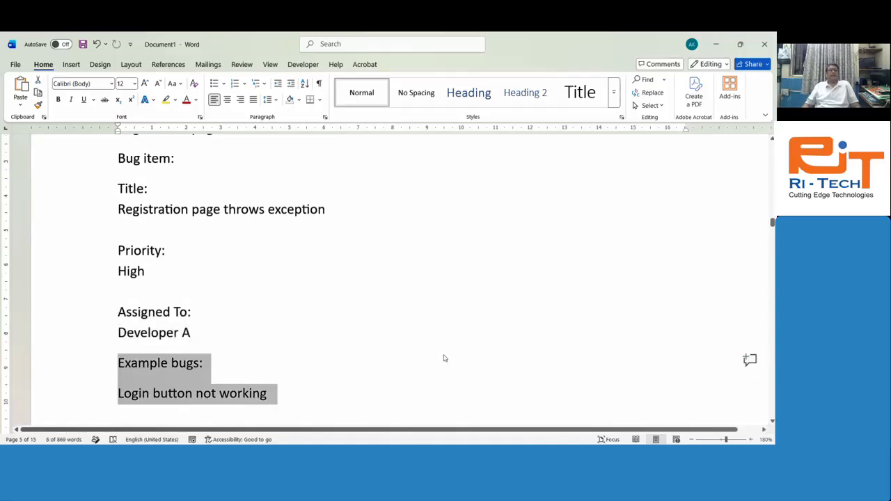
pyautogui.press('Down')
pyautogui.press('Up')
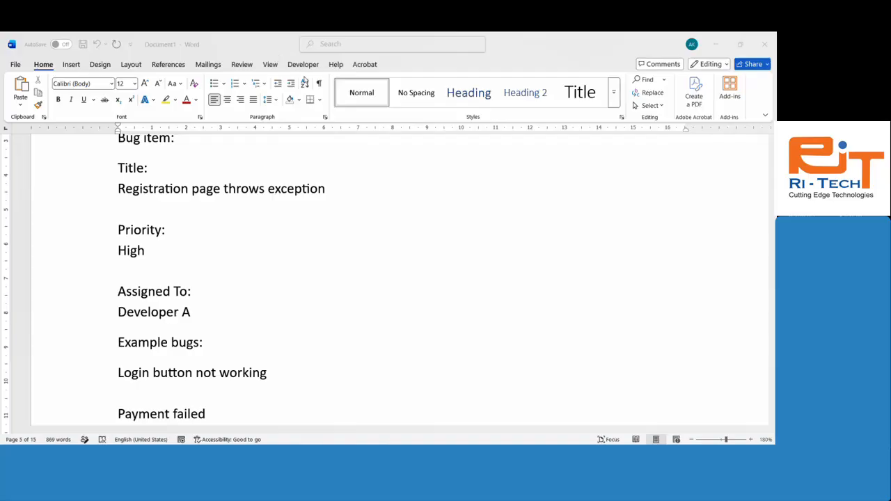
# Step: Refocus the Word document and move back up to the '5. Bug' heading
pyautogui.click(362, 211)
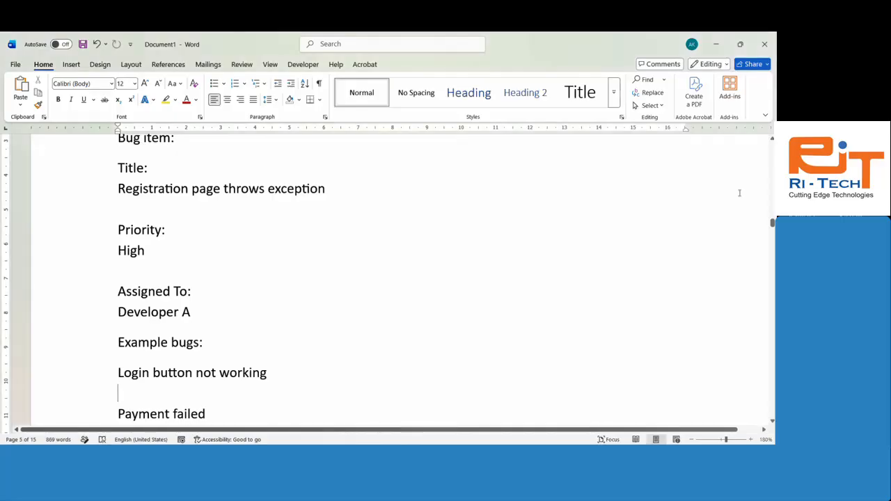
pyautogui.press('Up')
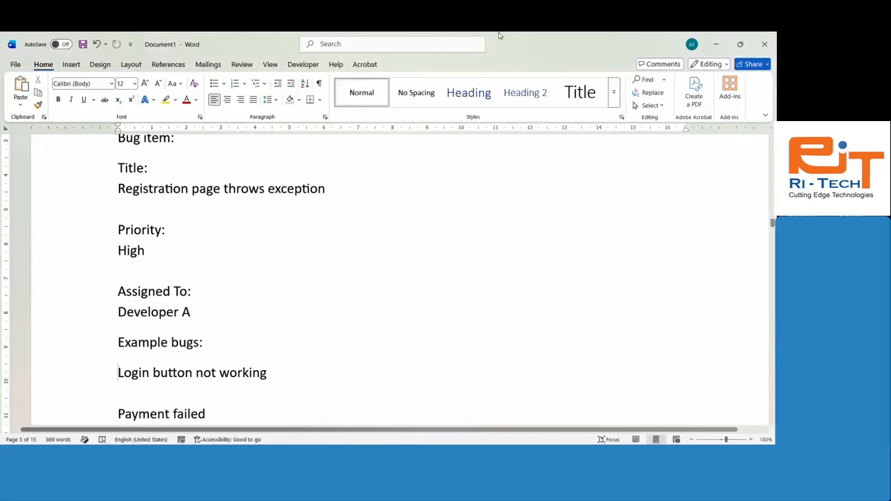
pyautogui.click(256, 55)
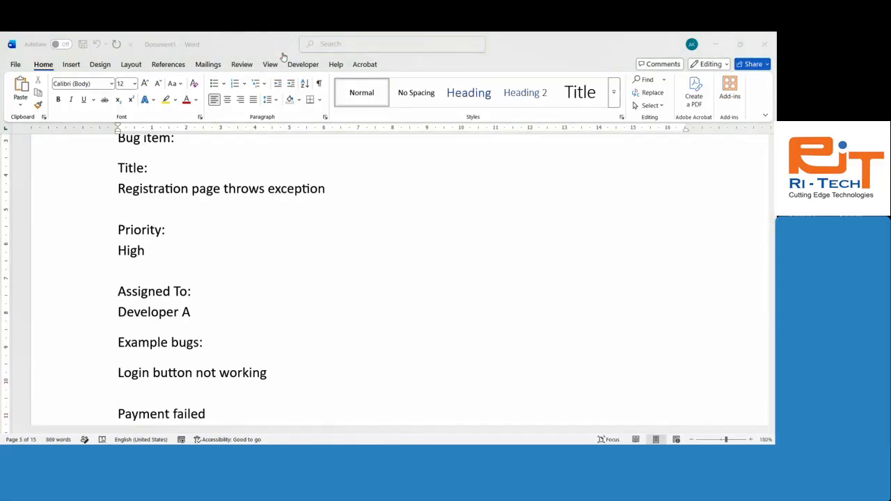
pyautogui.click(369, 243)
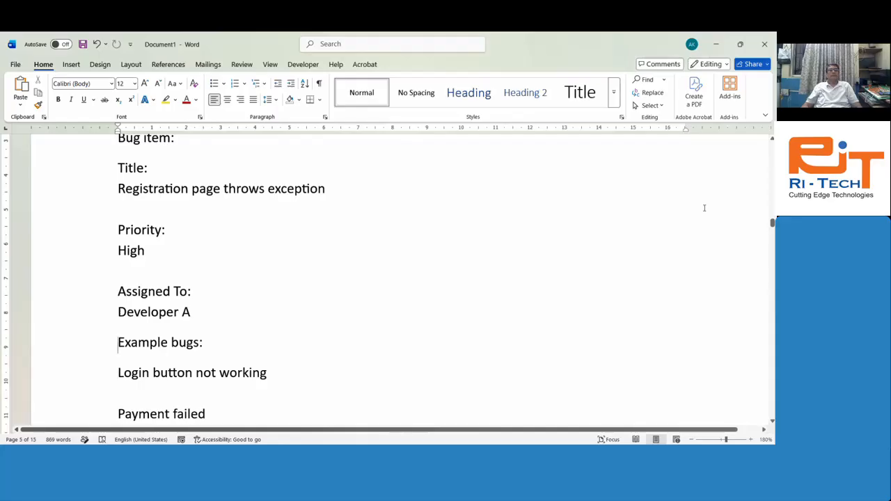
pyautogui.press('Up')
pyautogui.press('Up')
pyautogui.press('Up')
pyautogui.press('Up')
pyautogui.press('Up')
pyautogui.scroll(5, 704, 208)
pyautogui.press('Down')
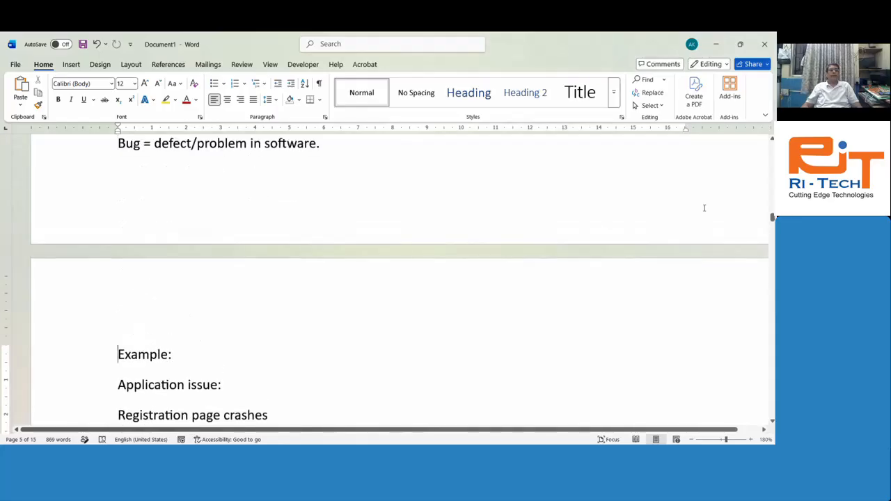
pyautogui.press('Up')
pyautogui.press('Up')
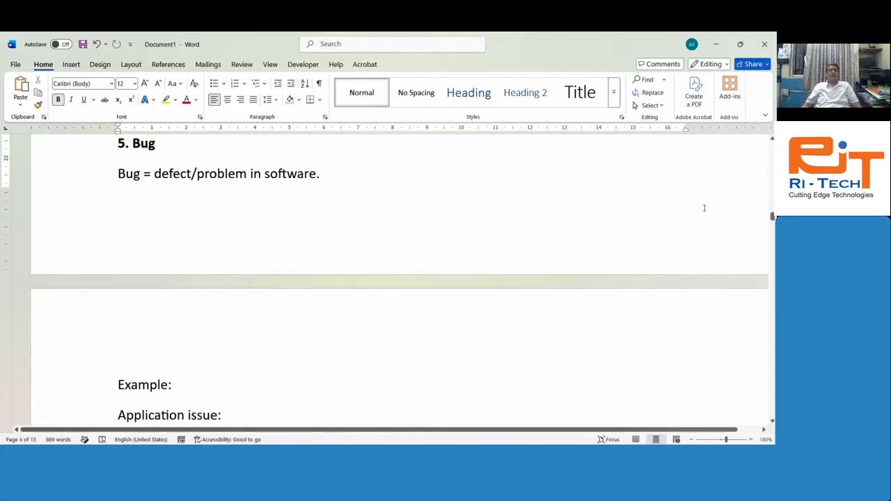
# Step: Step through the bug details, High priority and 'Payment failed' example into '6. Sprint'
pyautogui.press('Down')
pyautogui.press('Down')
pyautogui.press('Down')
pyautogui.press('Down')
pyautogui.press('Down')
pyautogui.press('Down')
pyautogui.press('Down')
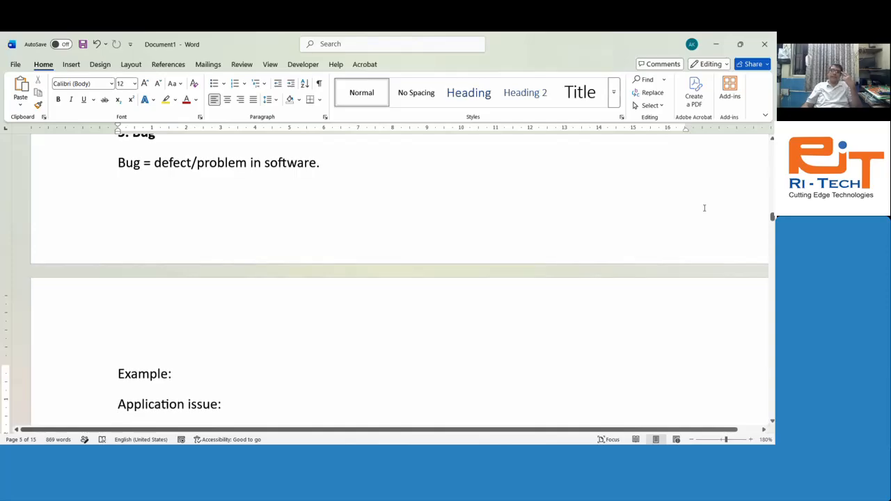
pyautogui.press('Down')
pyautogui.press('Down')
pyautogui.press('Up')
pyautogui.press('Up')
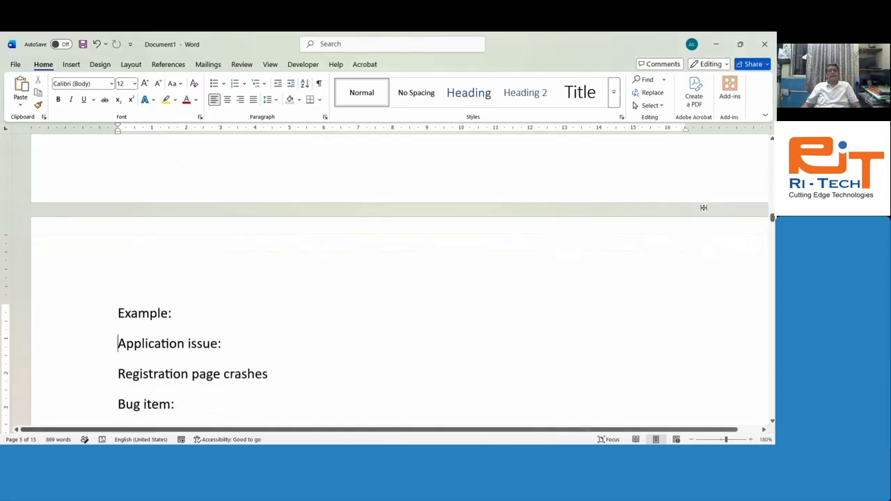
pyautogui.press('Down')
pyautogui.press('Down')
pyautogui.press('Down')
pyautogui.press('Down')
pyautogui.press('Down')
pyautogui.press('Down')
pyautogui.press('Down')
pyautogui.press('Down')
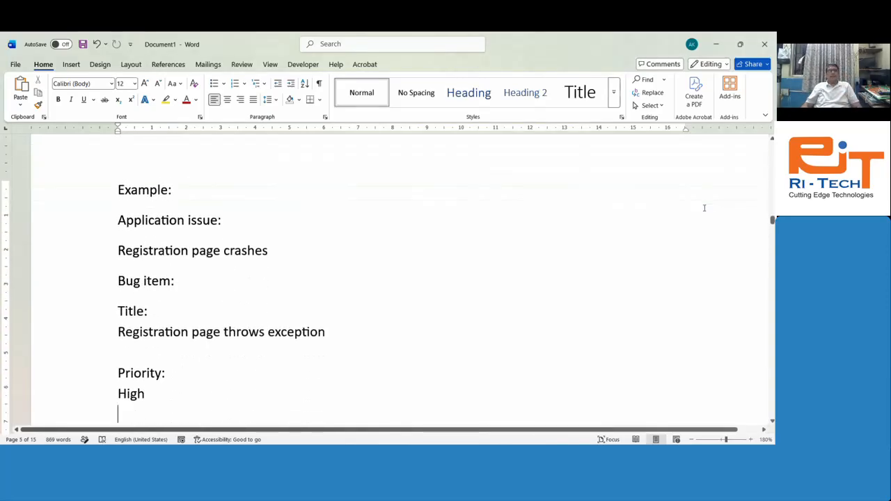
pyautogui.press('Down')
pyautogui.press('Down')
pyautogui.press('Down')
pyautogui.press('Down')
pyautogui.press('Down')
pyautogui.press('Down')
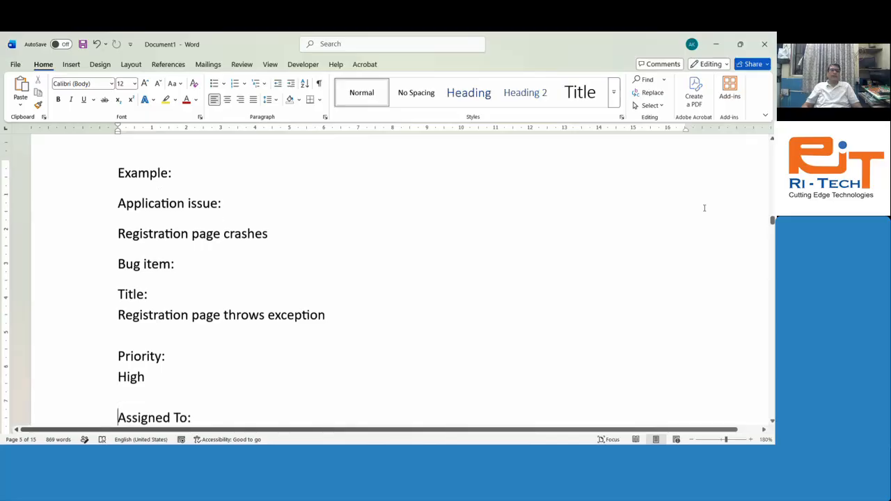
pyautogui.press('Down')
pyautogui.press('Down')
pyautogui.press('Down')
pyautogui.press('Down')
pyautogui.press('Down')
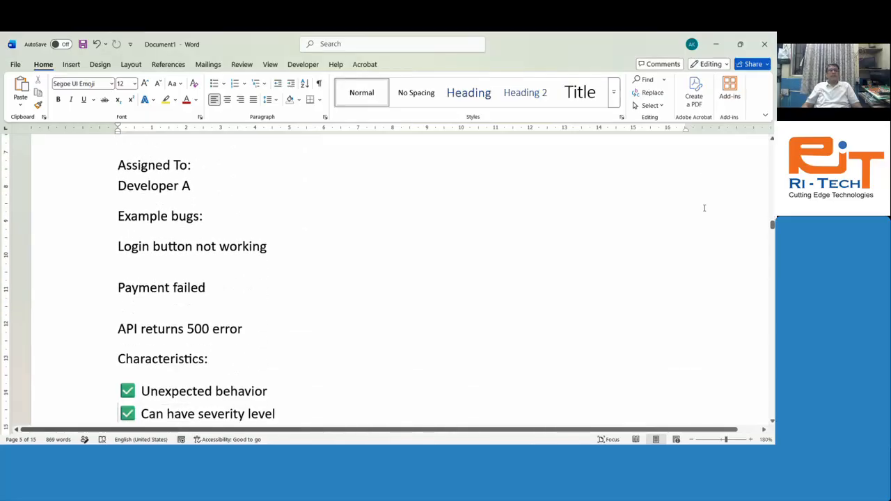
pyautogui.press('Down')
pyautogui.press('Down')
pyautogui.press('Down')
pyautogui.press('Down')
pyautogui.press('Down')
pyautogui.press('Down')
pyautogui.press('Down')
pyautogui.press('Down')
pyautogui.press('Down')
pyautogui.press('Down')
pyautogui.press('Down')
pyautogui.press('Down')
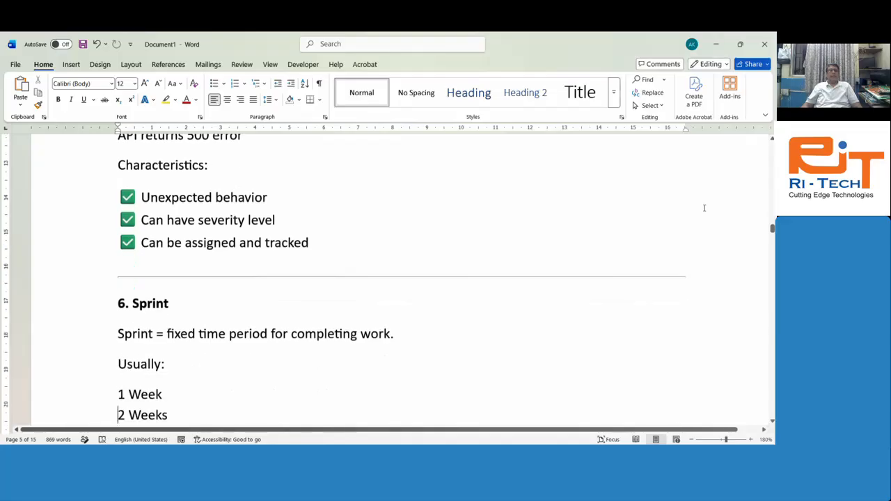
# Step: Highlight the Sprint definition sentence and step through the 1 Week durations to Tasks
pyautogui.press('Down')
pyautogui.press('Down')
pyautogui.press('Down')
pyautogui.press('Up')
pyautogui.press('Up')
pyautogui.press('Up')
pyautogui.press('Up')
pyautogui.press('Up')
pyautogui.press('Up')
pyautogui.press('Up')
pyautogui.press('Up')
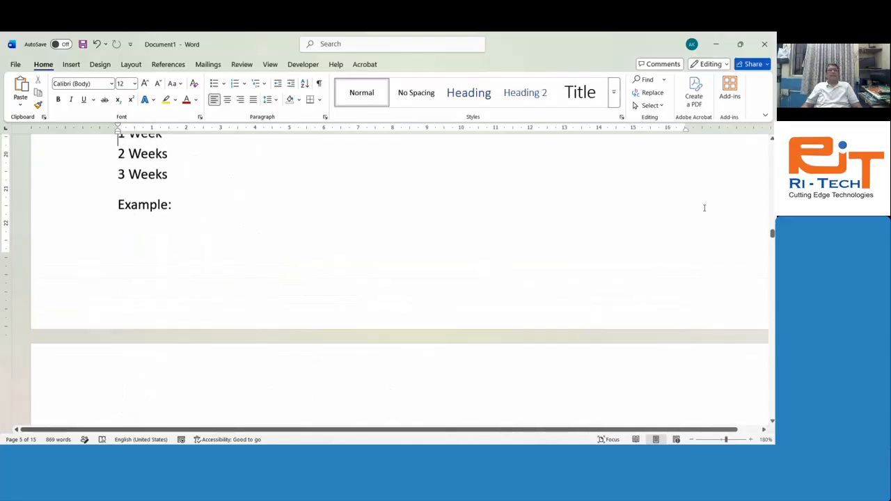
pyautogui.press('Up')
pyautogui.hotkey('shift', 'Down')
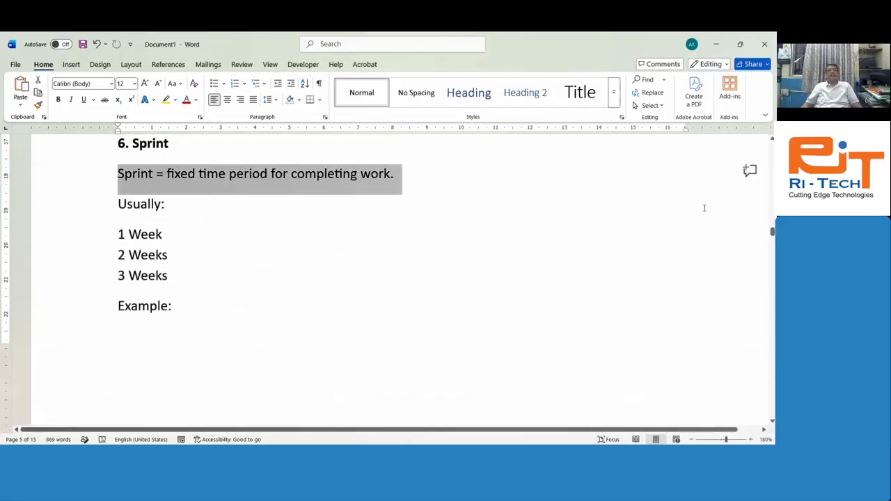
pyautogui.press('Down')
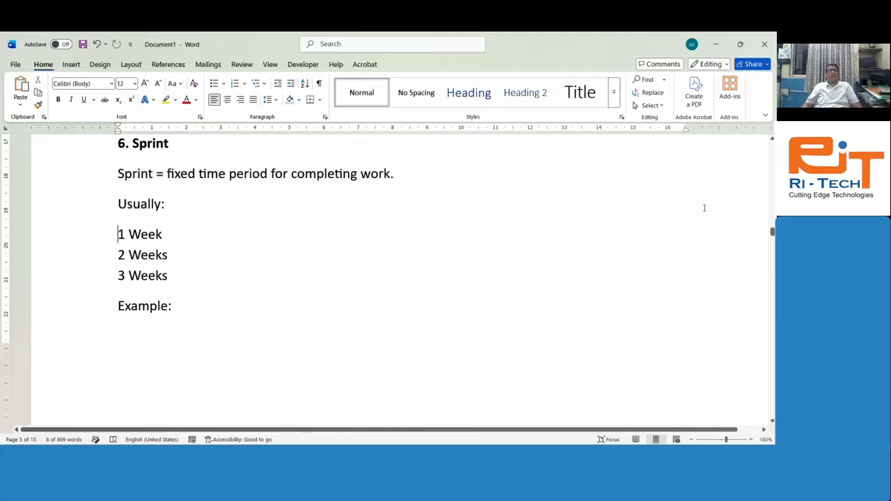
pyautogui.press('Down')
pyautogui.press('Down')
pyautogui.press('Down')
pyautogui.press('Down')
pyautogui.press('Down')
pyautogui.press('Down')
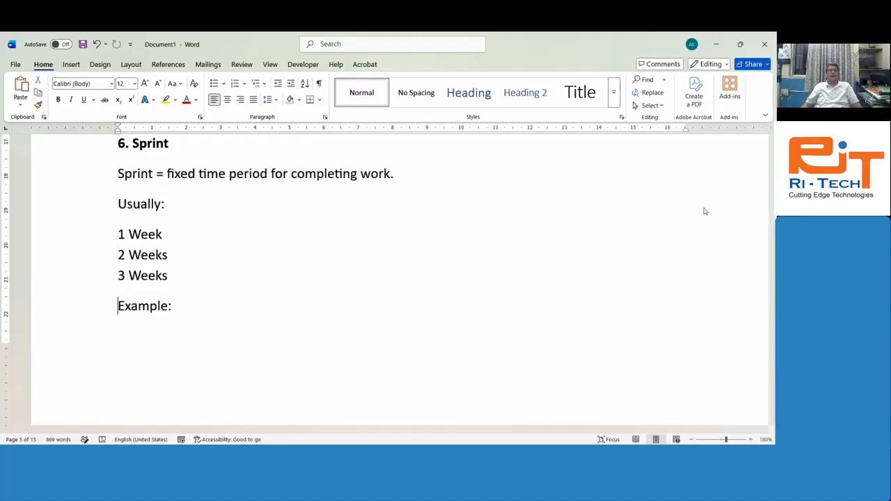
# Step: Review the sprint tasks Student Registration API, Student Registration UI and Unit Testing
pyautogui.press('Down')
pyautogui.press('Down')
pyautogui.press('Down')
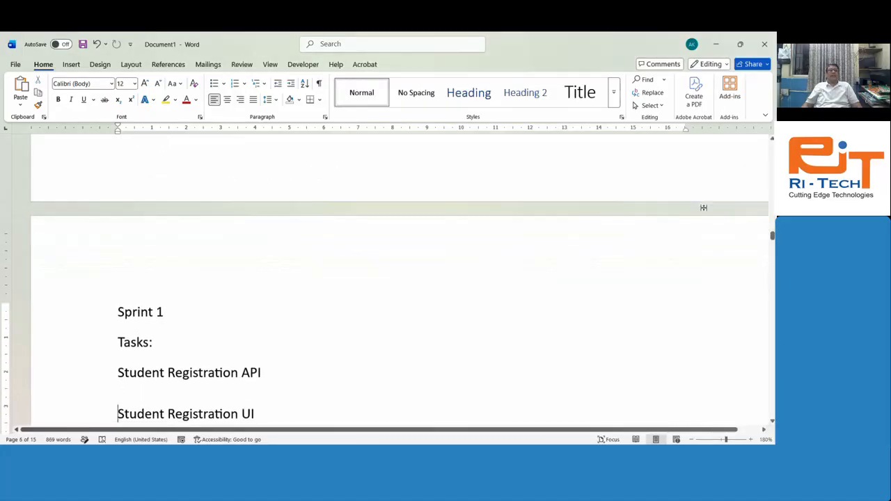
pyautogui.press('Up')
pyautogui.press('Up')
pyautogui.press('Down')
pyautogui.press('Down')
pyautogui.press('Up')
pyautogui.press('Down')
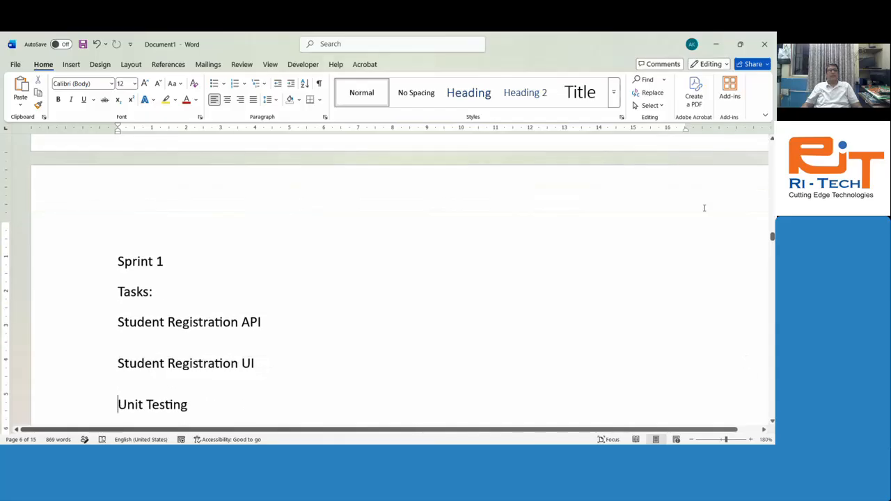
pyautogui.press('Down')
pyautogui.press('Down')
pyautogui.press('Down')
pyautogui.press('Up')
pyautogui.press('Up')
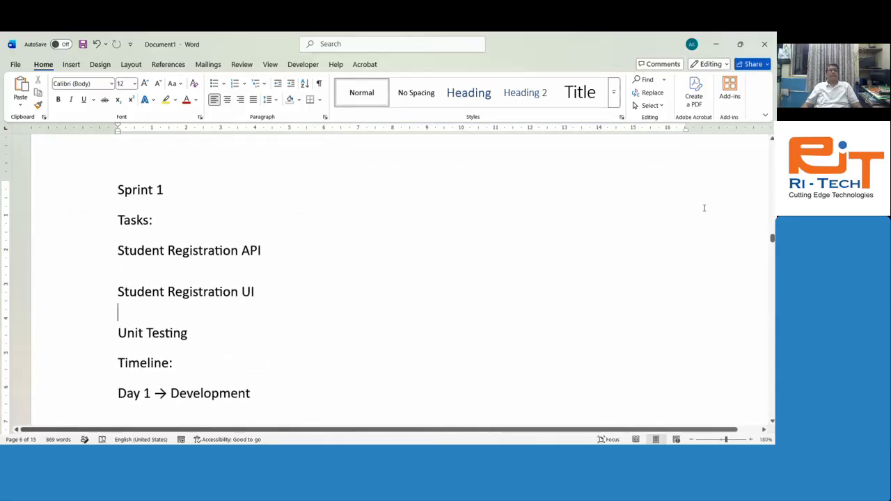
pyautogui.press('Down')
pyautogui.press('Down')
pyautogui.press('Down')
pyautogui.press('Down')
# Step: Highlight the timeline from Day 1 to 'Day 4 → Fix issues', then move to '7. Workflow'
pyautogui.hotkey('shift', 'Down')
pyautogui.hotkey('shift', 'Down')
pyautogui.hotkey('shift', 'Down')
pyautogui.hotkey('shift', 'Down')
pyautogui.hotkey('shift', 'Down')
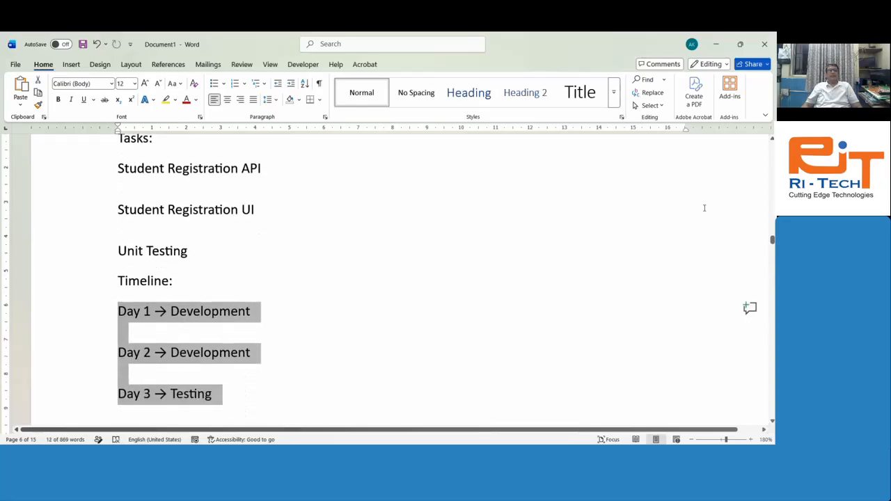
pyautogui.hotkey('shift', 'Down')
pyautogui.hotkey('shift', 'Down')
pyautogui.hotkey('shift', 'Down')
pyautogui.hotkey('shift', 'Down')
pyautogui.hotkey('shift', 'Down')
pyautogui.hotkey('shift', 'Down')
pyautogui.hotkey('shift', 'Down')
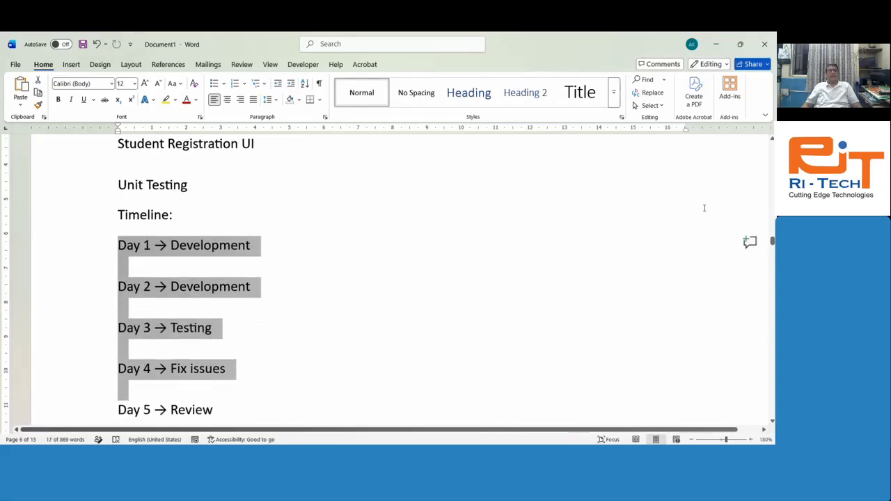
pyautogui.hotkey('shift', 'Up')
pyautogui.hotkey('shift', 'Up')
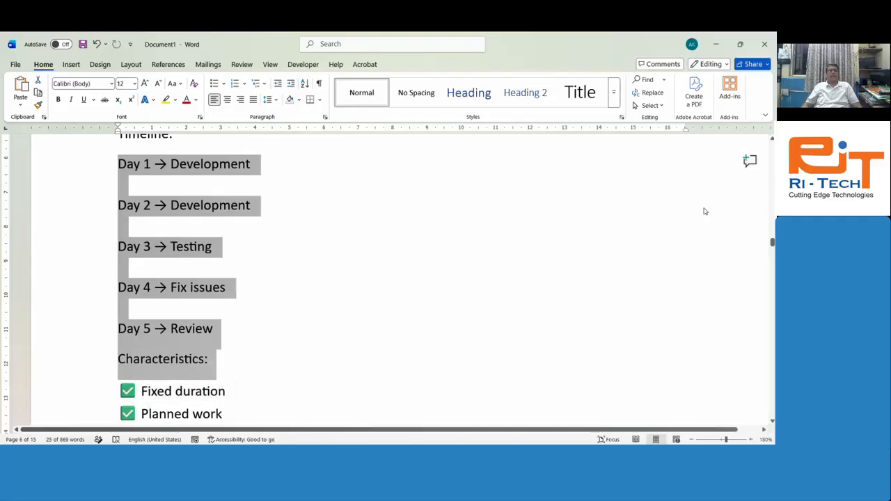
pyautogui.press('Up')
pyautogui.press('Up')
pyautogui.press('Up')
pyautogui.press('Up')
pyautogui.press('Up')
pyautogui.press('Up')
pyautogui.press('Up')
pyautogui.press('Up')
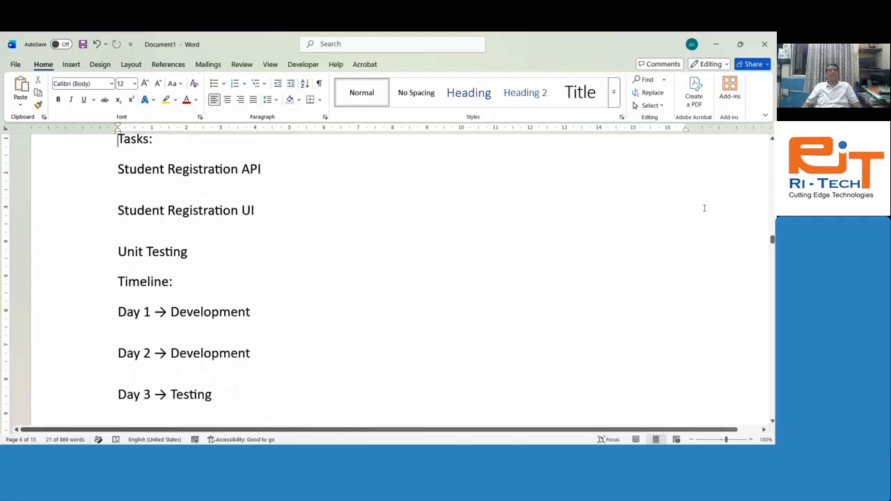
pyautogui.press('Down')
pyautogui.press('Down')
pyautogui.press('Down')
pyautogui.press('Down')
pyautogui.press('Down')
pyautogui.press('Down')
pyautogui.press('Down')
pyautogui.press('Down')
pyautogui.press('Down')
pyautogui.press('Down')
pyautogui.press('Down')
pyautogui.press('Down')
pyautogui.press('Down')
pyautogui.press('Down')
pyautogui.press('Down')
pyautogui.press('Down')
pyautogui.press('Down')
pyautogui.press('Down')
pyautogui.press('Down')
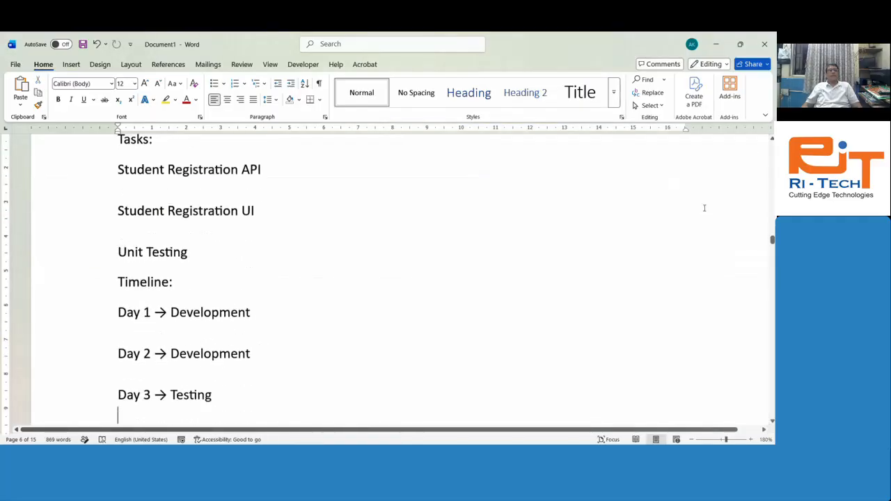
pyautogui.press('Down')
pyautogui.press('Down')
pyautogui.press('Down')
pyautogui.press('Down')
pyautogui.press('Down')
pyautogui.press('Down')
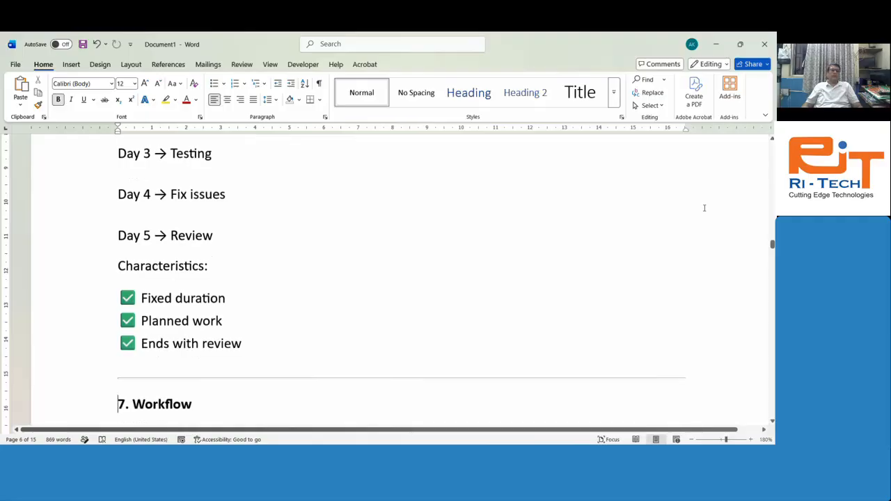
# Step: Review the workflow state meanings from 'Task created' to 'Approved and finished'
pyautogui.press('Down')
pyautogui.press('Down')
pyautogui.press('Down')
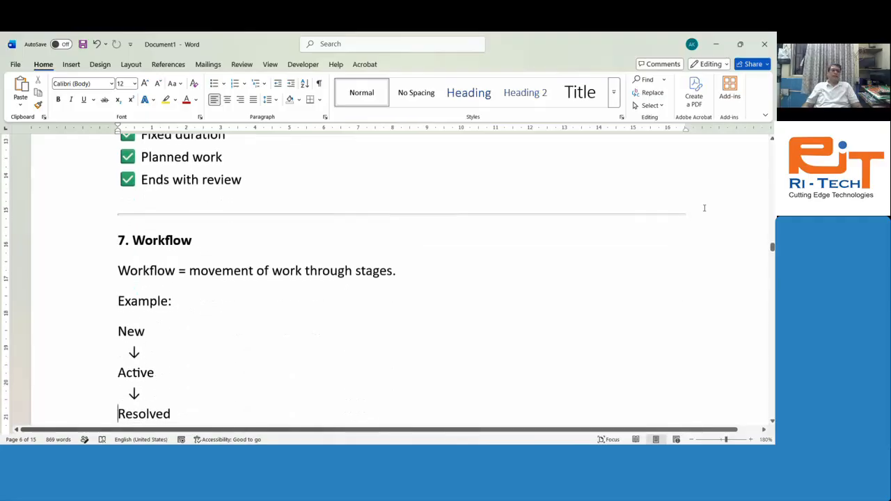
pyautogui.press('Down')
pyautogui.press('Down')
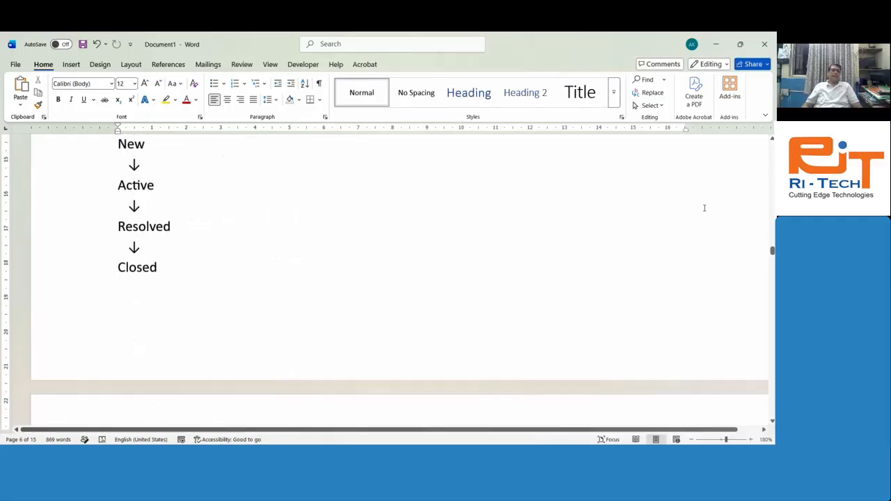
pyautogui.press('Up')
pyautogui.press('Up')
pyautogui.press('Up')
pyautogui.press('Up')
pyautogui.press('Up')
pyautogui.press('Up')
pyautogui.press('Up')
pyautogui.press('Up')
pyautogui.press('Up')
pyautogui.press('Down')
pyautogui.press('Down')
pyautogui.press('Down')
pyautogui.press('Down')
pyautogui.press('Down')
pyautogui.press('Down')
pyautogui.press('Down')
pyautogui.press('Down')
pyautogui.press('Down')
pyautogui.press('Down')
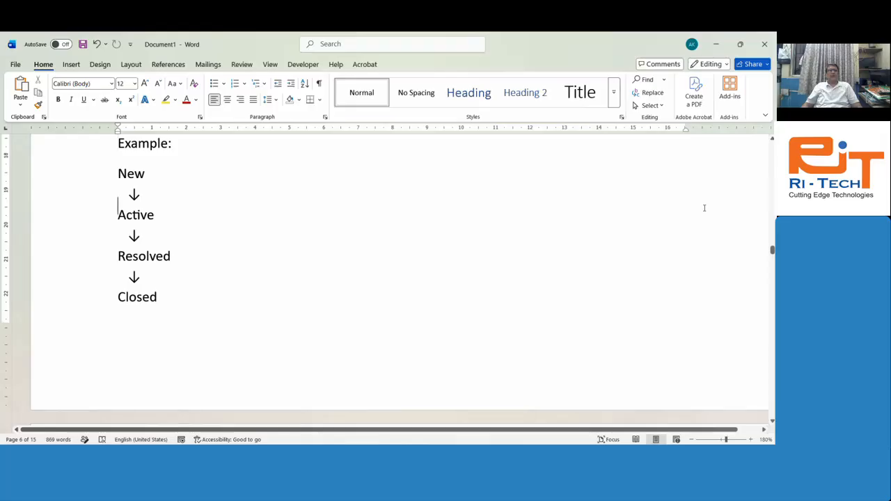
pyautogui.press('Down')
pyautogui.press('Down')
pyautogui.press('Down')
pyautogui.press('Down')
pyautogui.press('Down')
pyautogui.press('Down')
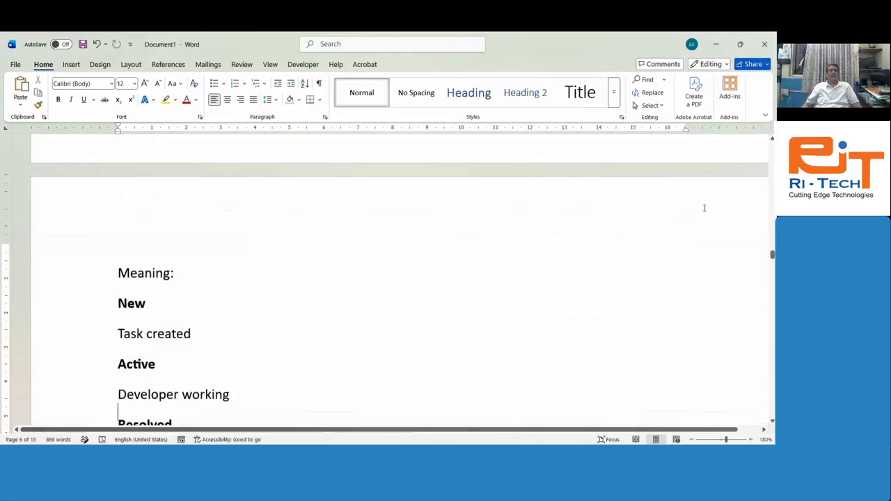
pyautogui.press('Down')
pyautogui.press('Down')
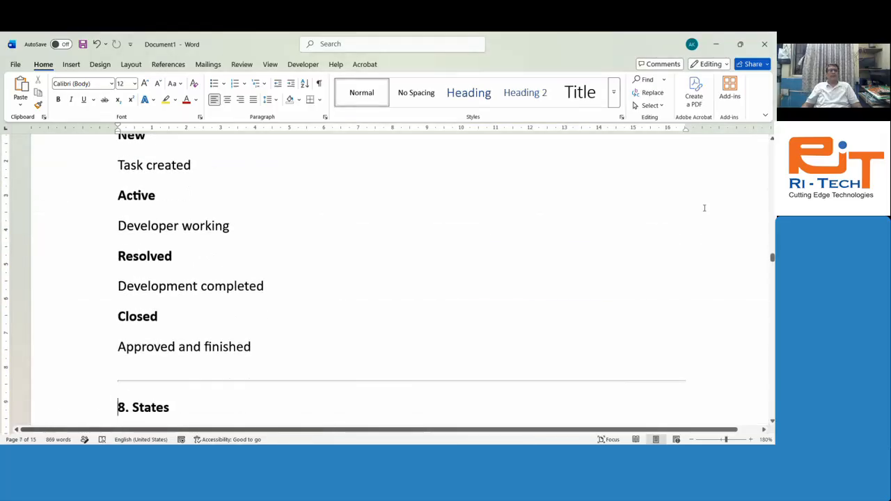
pyautogui.press('Up')
pyautogui.press('Up')
pyautogui.press('Up')
pyautogui.press('Up')
pyautogui.press('Up')
pyautogui.press('Up')
pyautogui.press('Up')
pyautogui.press('Up')
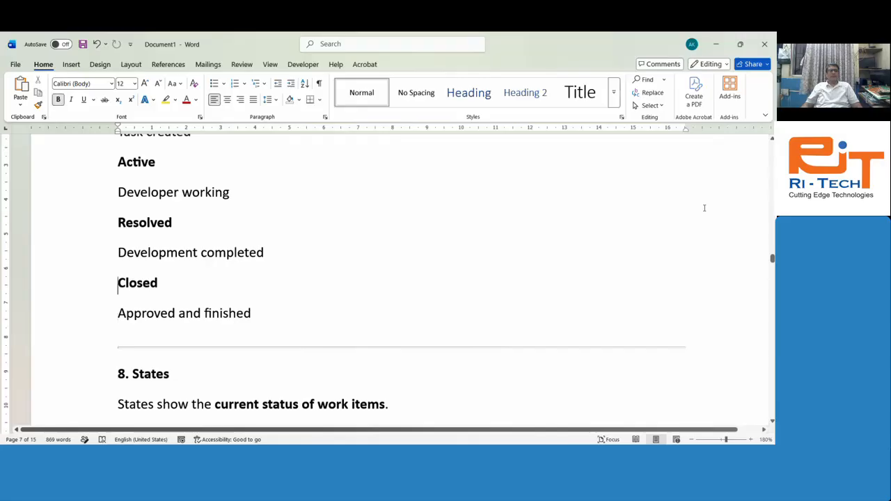
pyautogui.press('Down')
pyautogui.press('Down')
pyautogui.press('Down')
pyautogui.press('Down')
pyautogui.press('Down')
pyautogui.press('Down')
pyautogui.press('Down')
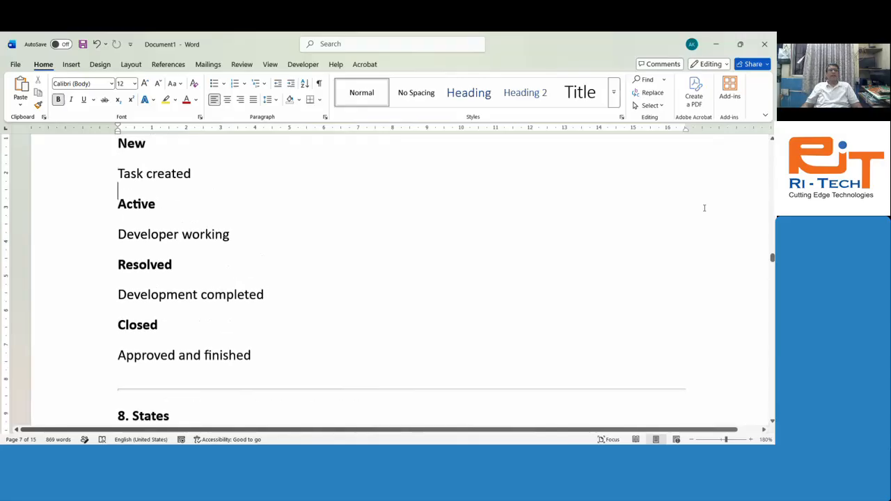
# Step: Step through the '8. States' list (To Do, In Progress, Testing, Done, Resolved) to the real-world picture
pyautogui.press('Down')
pyautogui.press('Down')
pyautogui.press('Down')
pyautogui.press('Down')
pyautogui.press('Down')
pyautogui.press('Down')
pyautogui.press('Down')
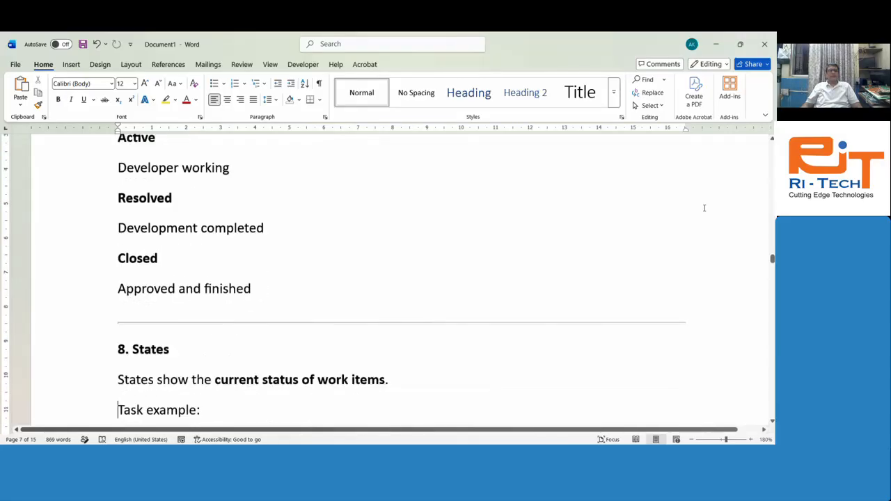
pyautogui.press('Down')
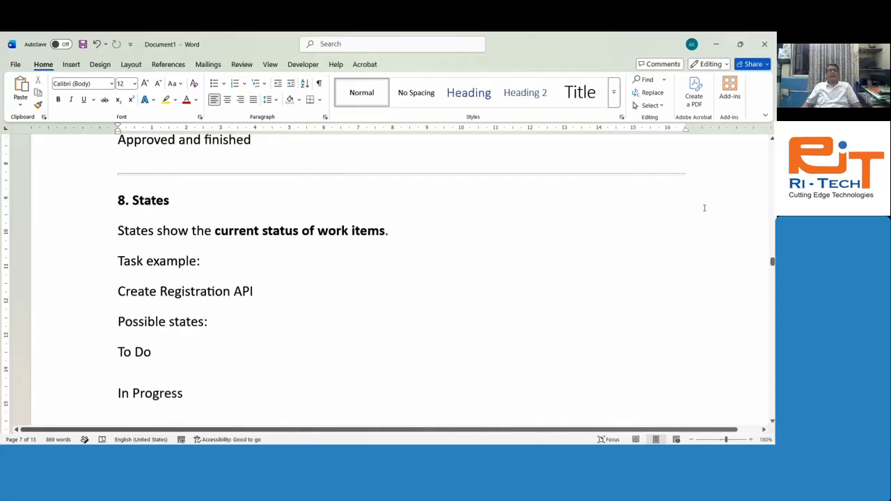
pyautogui.press('Down')
pyautogui.press('Down')
pyautogui.press('Down')
pyautogui.press('Down')
pyautogui.press('Down')
pyautogui.press('Down')
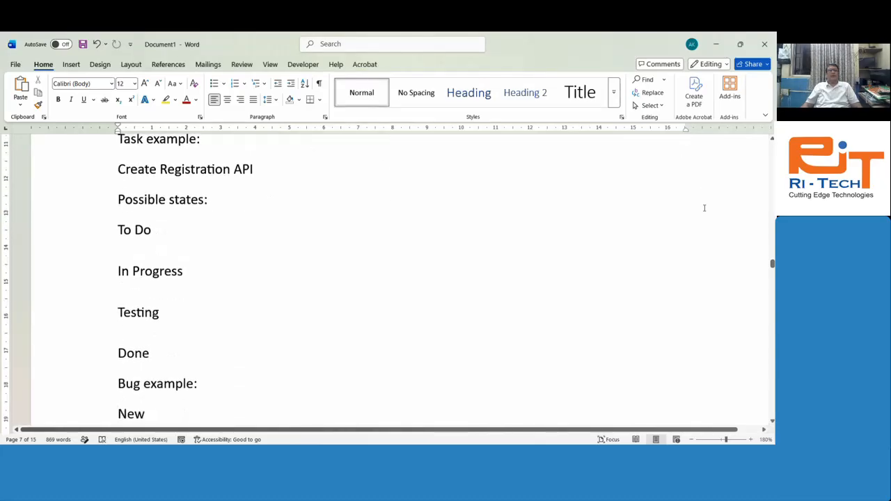
pyautogui.press('Down')
pyautogui.press('Down')
pyautogui.press('Down')
pyautogui.press('Down')
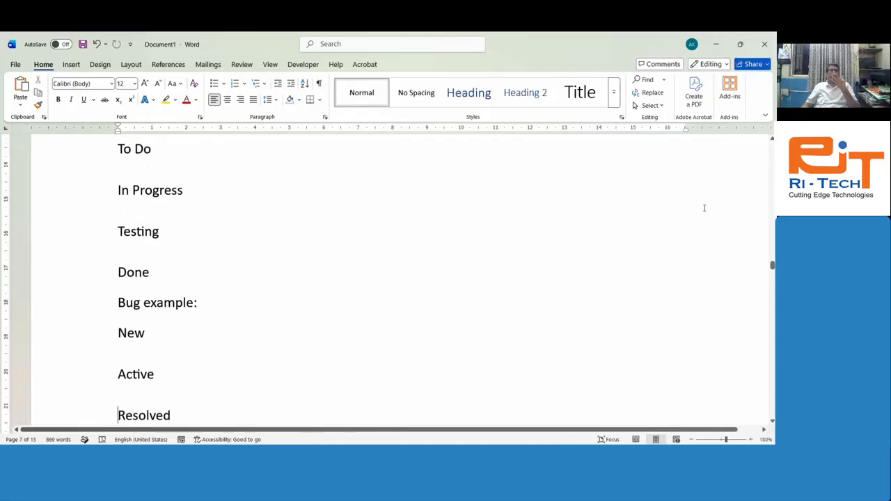
pyautogui.press('Down')
pyautogui.press('Down')
pyautogui.press('Down')
pyautogui.press('Down')
pyautogui.press('Down')
pyautogui.press('Down')
pyautogui.press('Down')
pyautogui.press('Down')
pyautogui.press('Down')
pyautogui.press('Down')
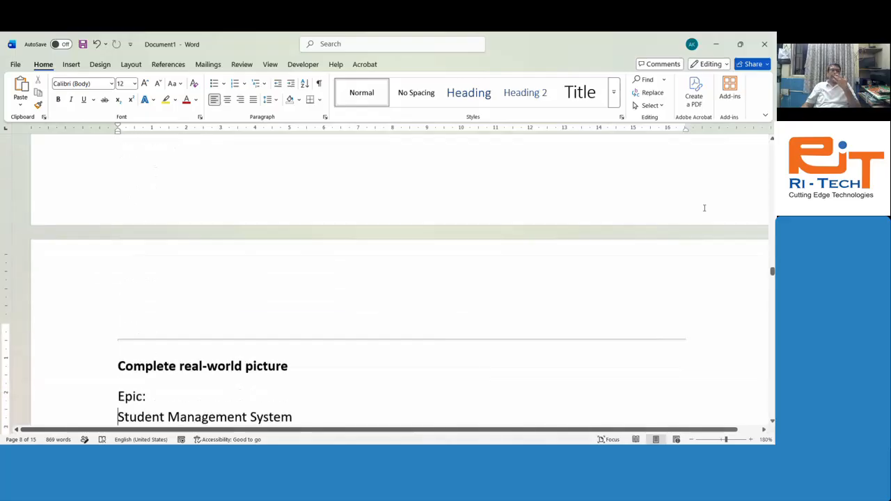
pyautogui.press('Down')
pyautogui.press('Down')
pyautogui.press('Down')
pyautogui.press('Down')
pyautogui.press('Down')
pyautogui.press('Down')
pyautogui.press('Down')
pyautogui.press('Down')
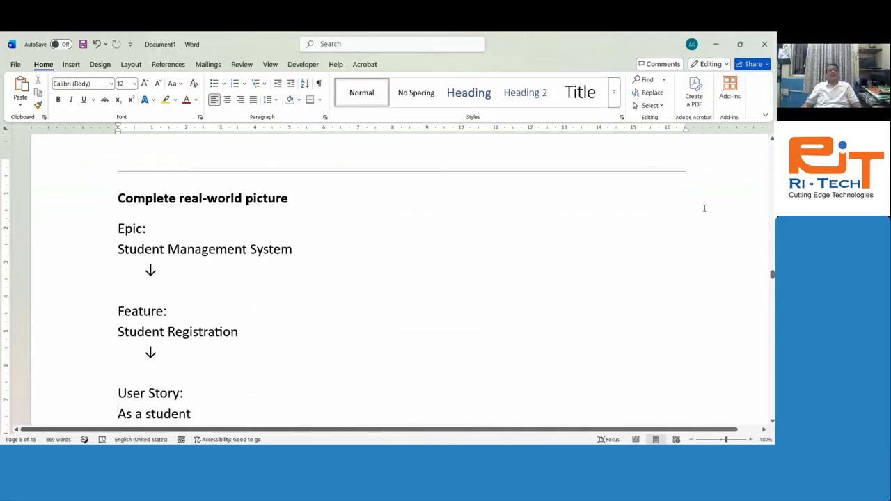
pyautogui.press('Down')
pyautogui.press('Down')
pyautogui.press('Down')
pyautogui.press('Down')
pyautogui.press('Down')
pyautogui.press('Down')
pyautogui.press('Down')
pyautogui.press('Down')
pyautogui.press('Down')
pyautogui.press('Down')
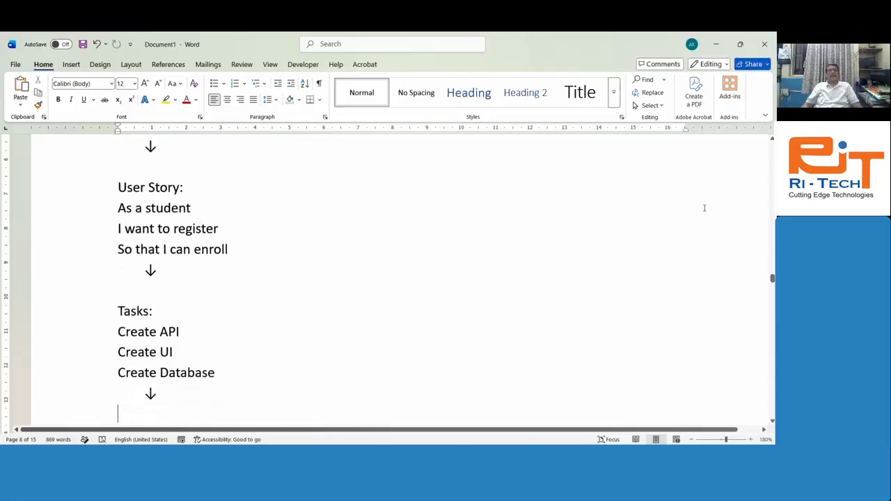
pyautogui.press('Down')
pyautogui.press('Down')
pyautogui.press('Down')
pyautogui.press('Down')
pyautogui.press('Down')
pyautogui.press('Down')
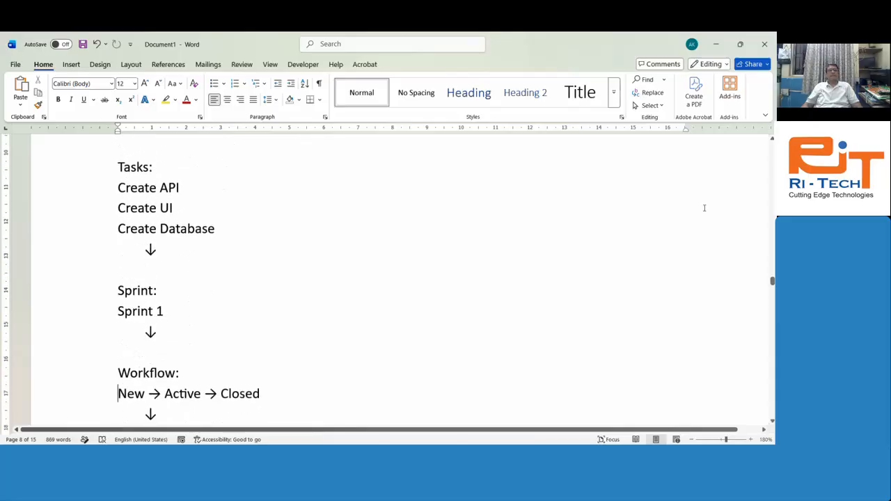
pyautogui.press('Up')
pyautogui.press('Up')
pyautogui.press('Up')
pyautogui.press('Up')
pyautogui.press('Up')
pyautogui.press('Up')
pyautogui.press('Up')
pyautogui.press('Up')
pyautogui.press('Up')
pyautogui.press('Up')
pyautogui.press('Up')
pyautogui.press('Up')
pyautogui.press('Up')
pyautogui.press('Up')
pyautogui.press('Up')
pyautogui.press('Up')
pyautogui.press('Up')
pyautogui.press('Up')
pyautogui.press('Up')
pyautogui.press('Up')
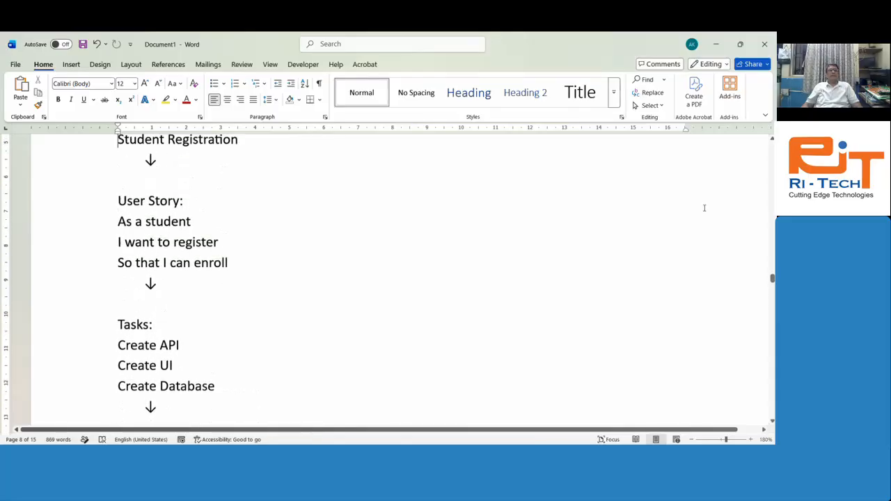
pyautogui.press('Up')
pyautogui.press('Up')
pyautogui.press('Up')
pyautogui.press('Up')
pyautogui.press('Up')
pyautogui.press('Up')
pyautogui.press('Up')
pyautogui.press('Up')
pyautogui.press('Up')
pyautogui.press('Up')
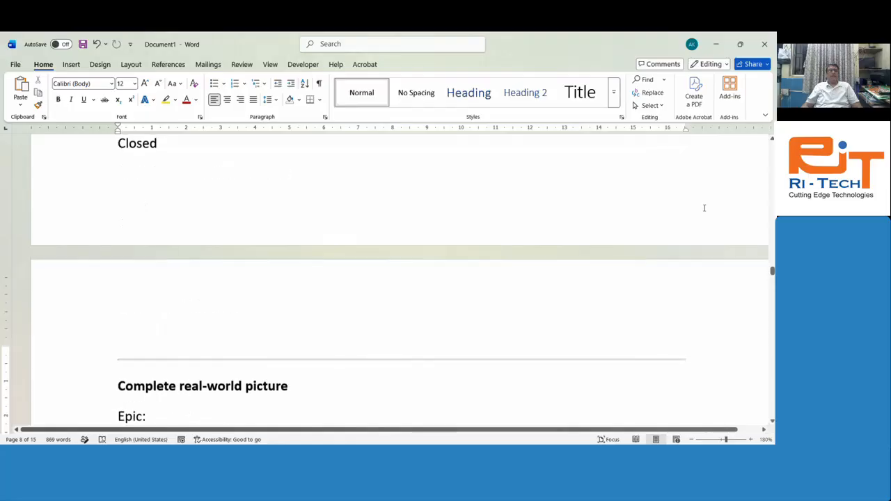
pyautogui.press('Down')
pyautogui.press('Down')
pyautogui.press('Down')
pyautogui.press('Down')
pyautogui.press('Down')
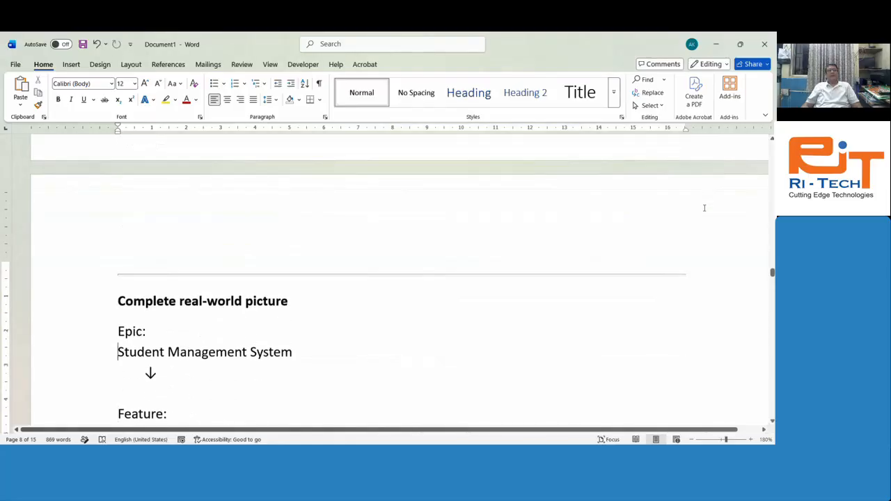
pyautogui.hotkey('shift', 'Down')
pyautogui.press('Down')
pyautogui.press('Down')
pyautogui.press('Down')
pyautogui.press('Down')
pyautogui.press('Down')
pyautogui.press('Down')
pyautogui.press('Down')
pyautogui.press('Down')
pyautogui.press('Down')
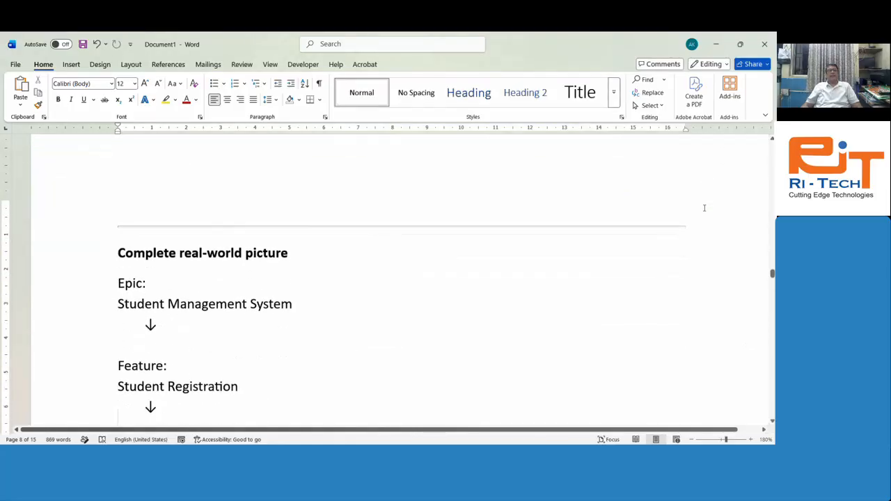
pyautogui.press('Up')
pyautogui.press('Up')
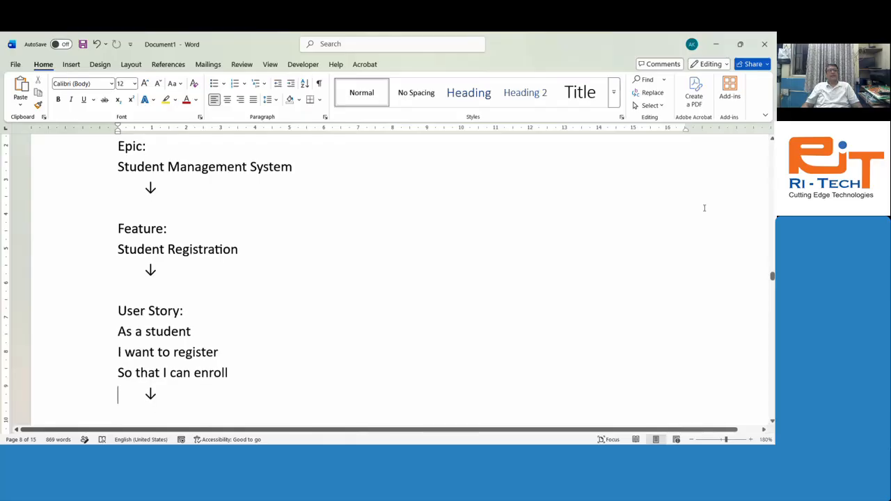
pyautogui.hotkey('shift', 'Down')
pyautogui.hotkey('shift', 'Down')
pyautogui.hotkey('shift', 'Down')
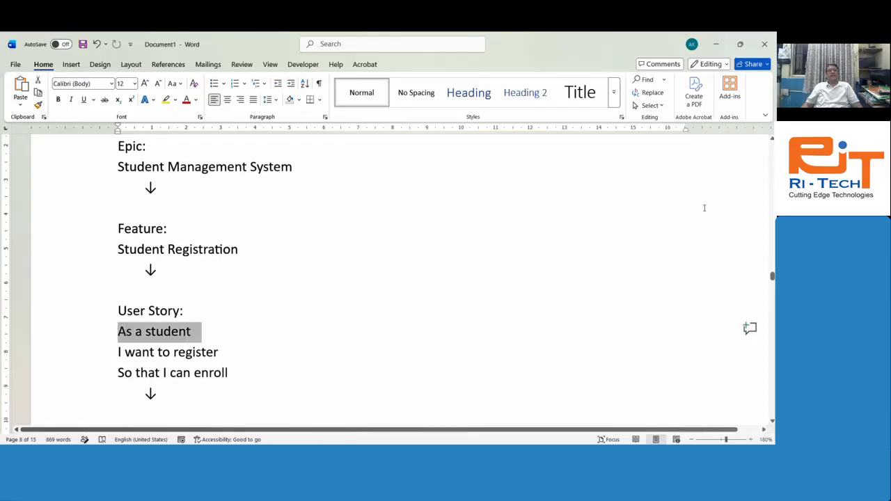
pyautogui.press('Down')
pyautogui.press('Down')
pyautogui.press('Down')
pyautogui.press('Down')
pyautogui.press('Down')
pyautogui.press('Down')
pyautogui.press('Down')
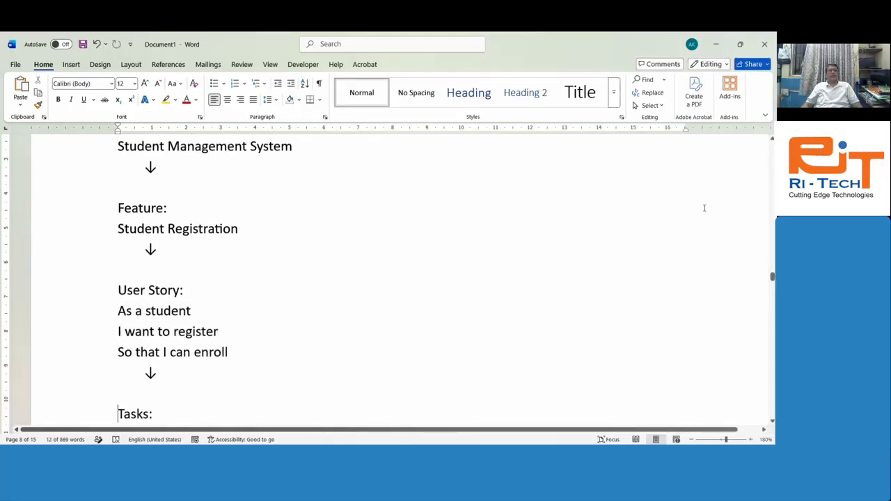
pyautogui.press('Up')
pyautogui.press('Up')
pyautogui.press('Up')
pyautogui.press('Up')
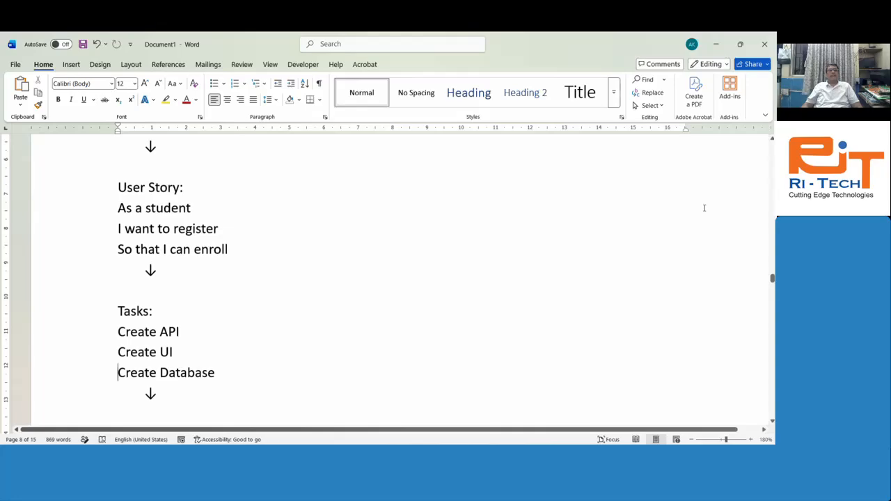
pyautogui.hotkey('shift', 'Down')
pyautogui.press('Down')
pyautogui.hotkey('shift', 'Down')
pyautogui.press('Up')
pyautogui.press('Up')
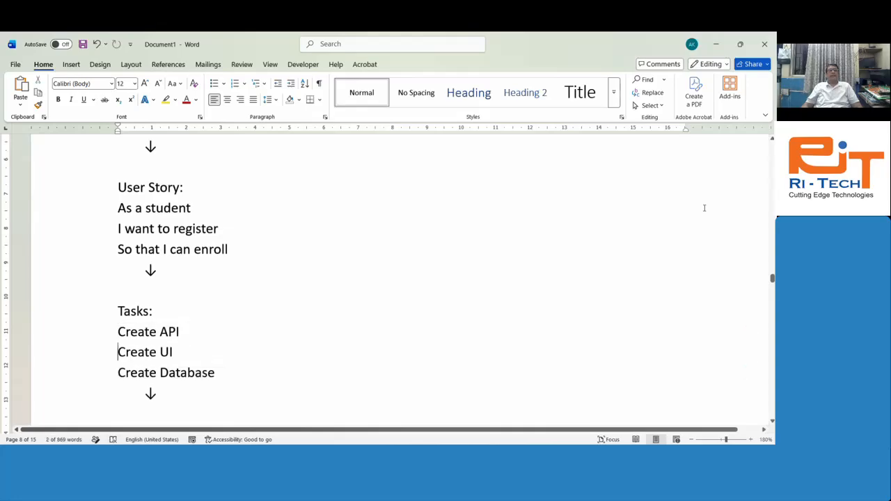
pyautogui.hotkey('shift', 'Down')
pyautogui.press('Down')
pyautogui.hotkey('shift', 'Down')
pyautogui.press('Down')
pyautogui.press('Down')
pyautogui.press('Down')
pyautogui.press('Down')
pyautogui.press('Down')
pyautogui.press('Down')
pyautogui.press('Down')
pyautogui.press('Down')
pyautogui.press('Down')
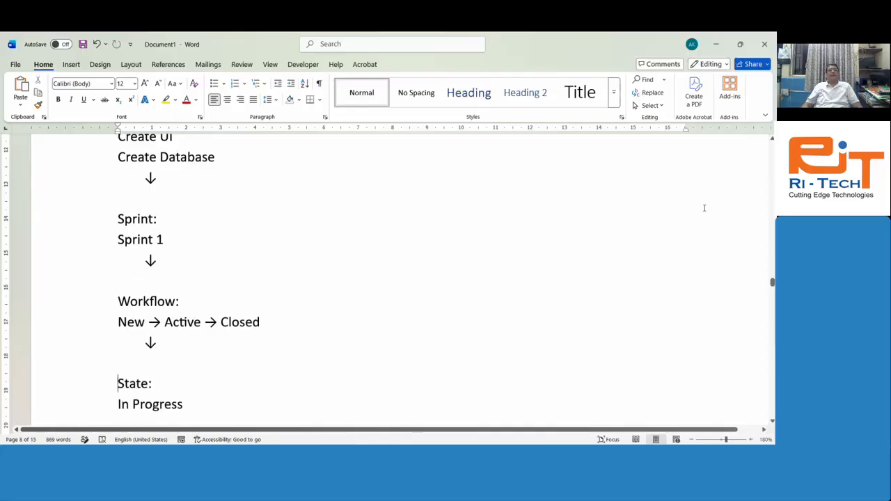
pyautogui.hotkey('shift', 'Down')
pyautogui.press('Down')
pyautogui.hotkey('shift', 'Down')
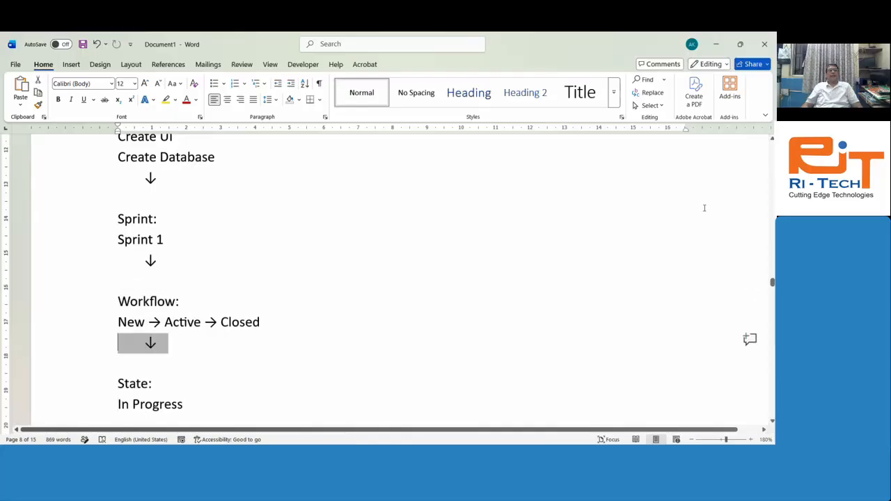
pyautogui.press('Down')
pyautogui.press('Down')
pyautogui.press('Down')
pyautogui.press('Down')
pyautogui.press('Down')
pyautogui.press('Down')
pyautogui.press('Down')
pyautogui.press('Down')
pyautogui.press('Down')
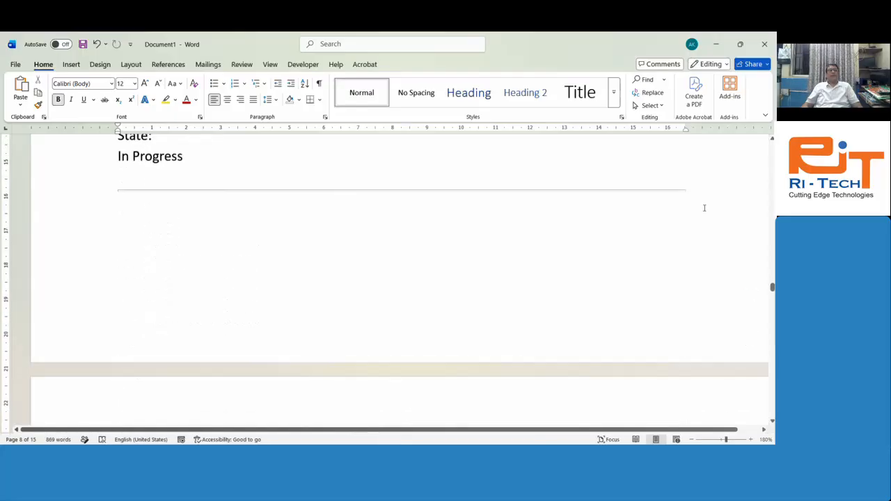
pyautogui.press('Down')
pyautogui.press('Down')
pyautogui.press('Down')
pyautogui.press('Down')
pyautogui.press('Down')
pyautogui.press('Down')
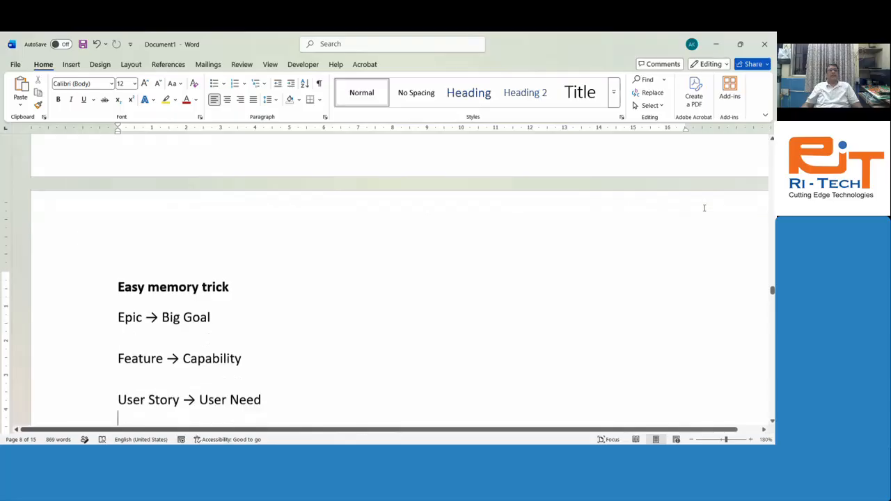
pyautogui.press('Down')
pyautogui.press('Down')
pyautogui.press('Down')
pyautogui.press('Down')
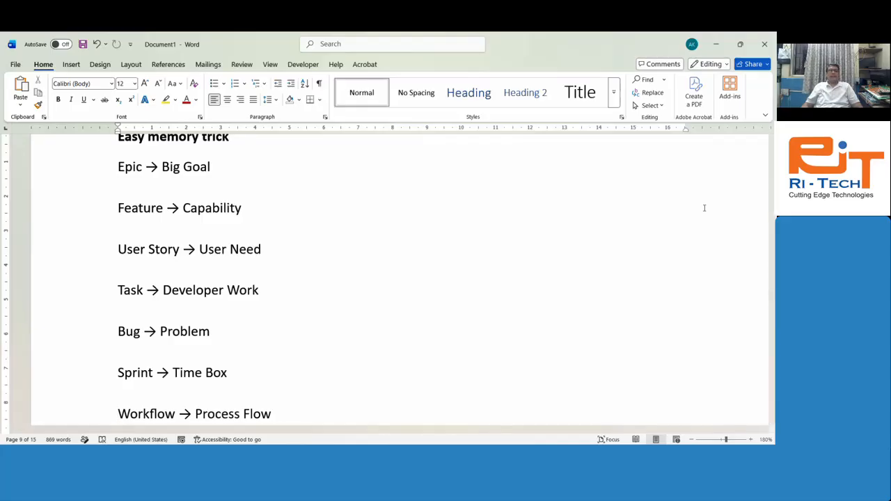
# Step: Highlight the 'Workflow → Process Flow' and 'State → Current Position' lines of the memory trick list
pyautogui.press('Down')
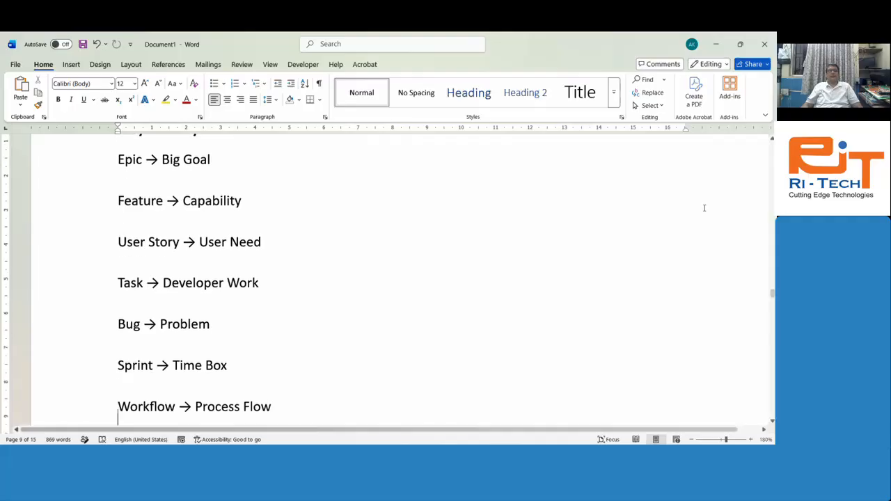
pyautogui.hotkey('shift', 'Down')
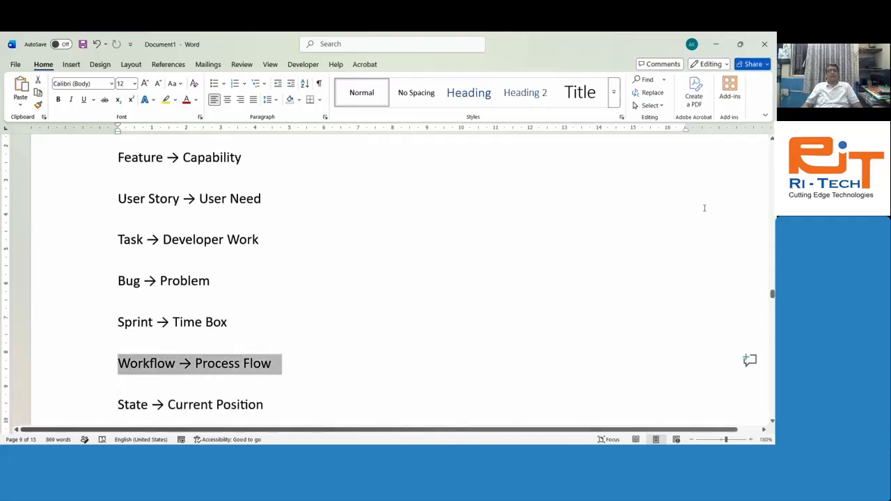
pyautogui.press('Down')
pyautogui.press('Down')
pyautogui.press('Up')
pyautogui.hotkey('shift', 'Down')
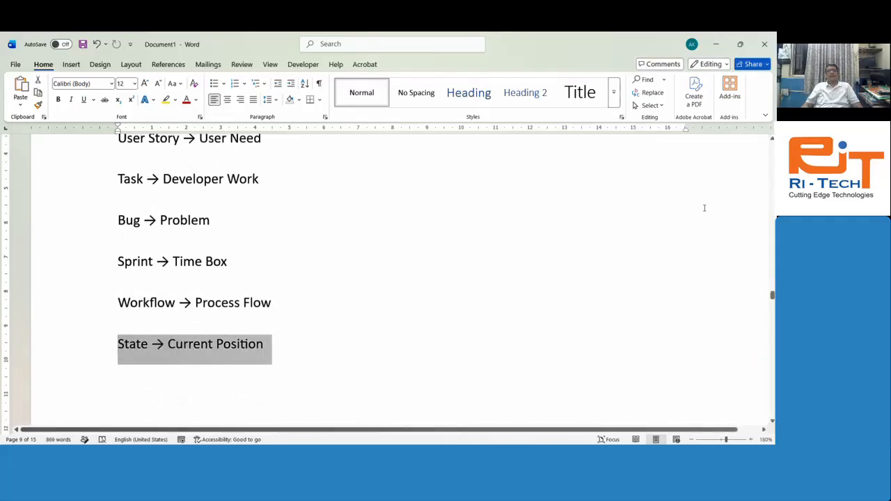
pyautogui.press('Down')
pyautogui.press('Down')
pyautogui.press('Down')
pyautogui.press('Down')
pyautogui.press('Down')
pyautogui.press('Down')
pyautogui.press('Down')
pyautogui.press('Down')
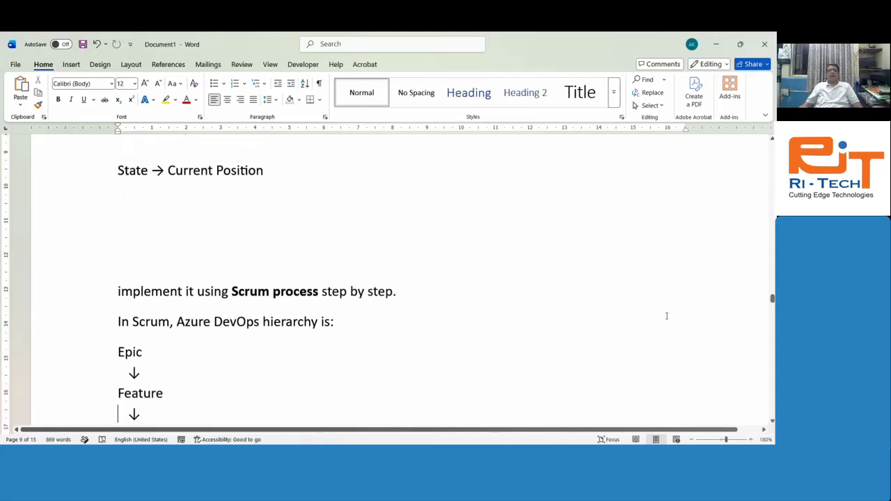
# Step: Switch to Chrome's Azure DevOps 'Create a project to get started' page
pyautogui.scroll(-5, 629, 279)
pyautogui.scroll(20, 470, 302)
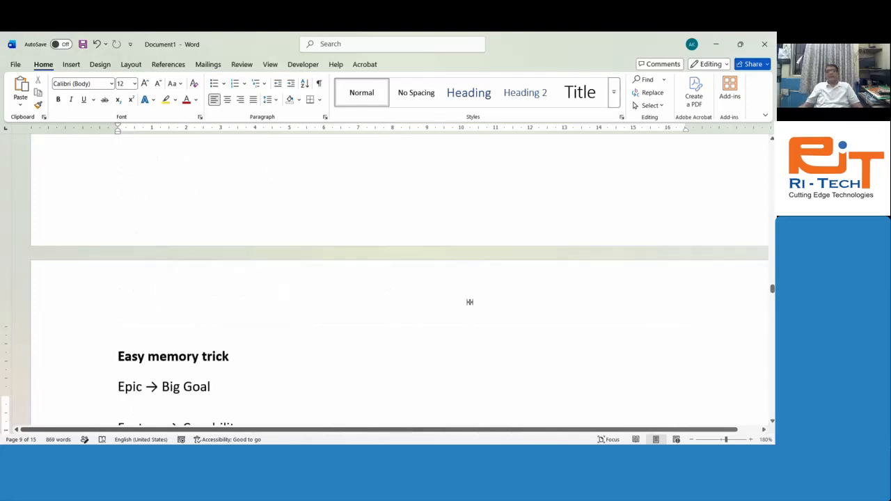
pyautogui.scroll(1, 470, 302)
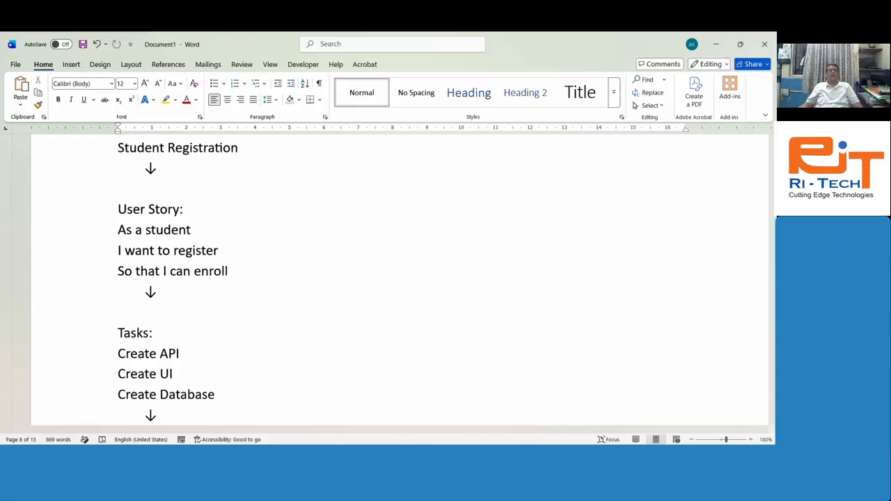
pyautogui.hotkey('alt', 'Tab')
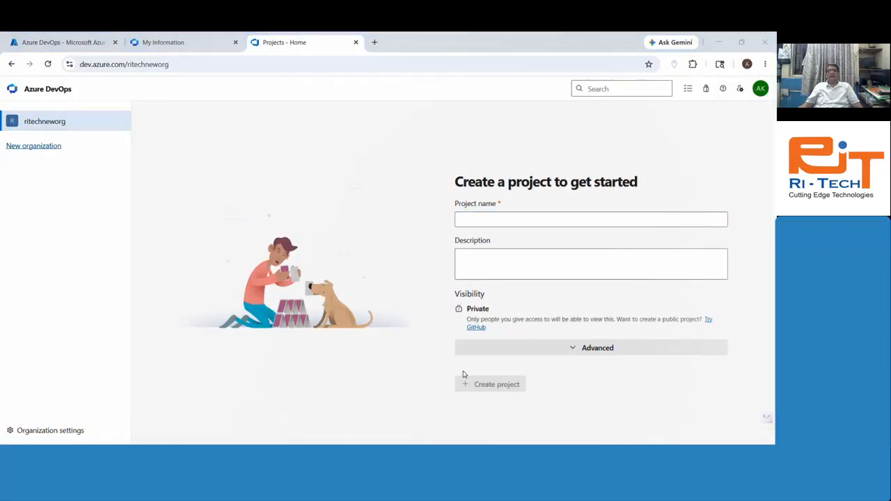
# Step: Open dev.azure.com in a new browser tab and scroll down the product page
pyautogui.click(375, 42)
pyautogui.write('dev')
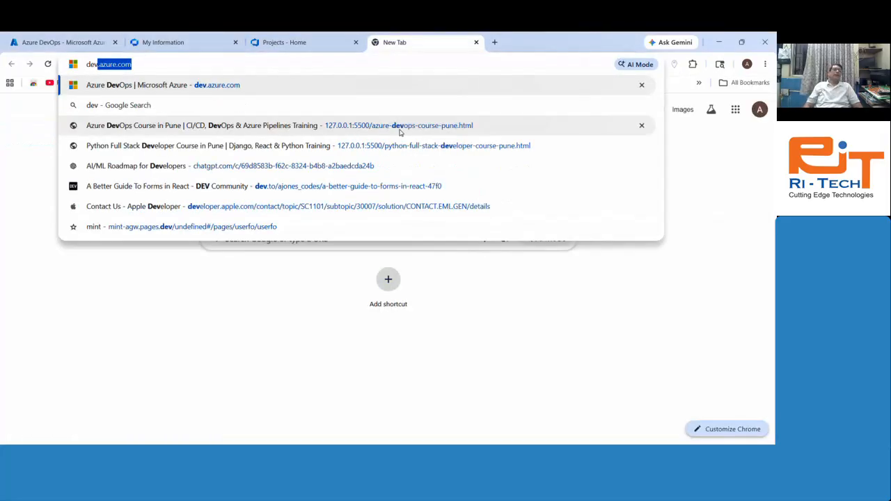
pyautogui.press('Return')
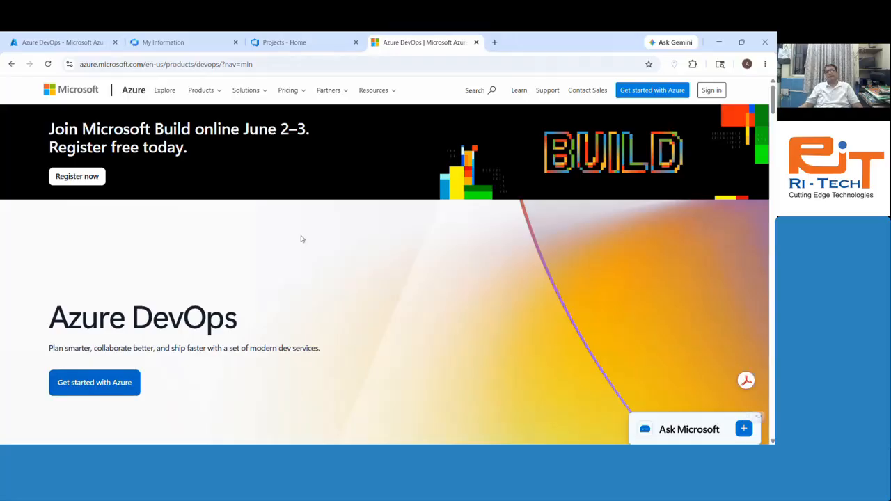
pyautogui.scroll(-5, 295, 232)
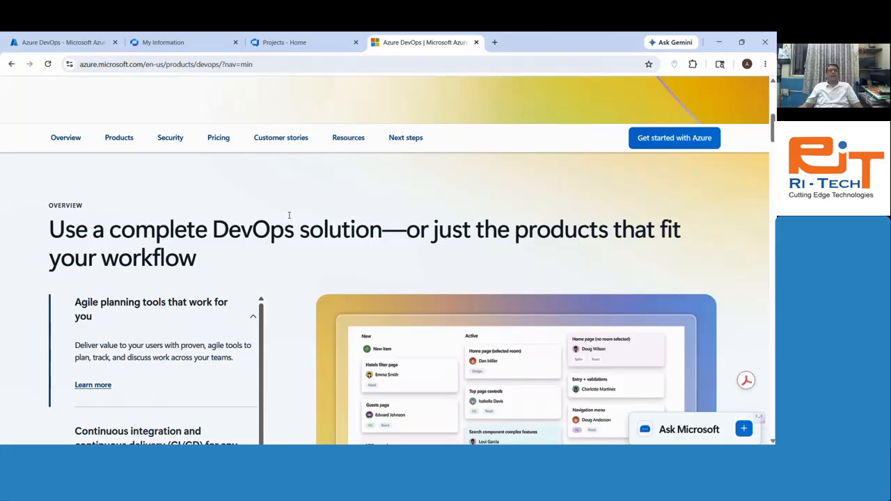
pyautogui.scroll(-5, 772, 128)
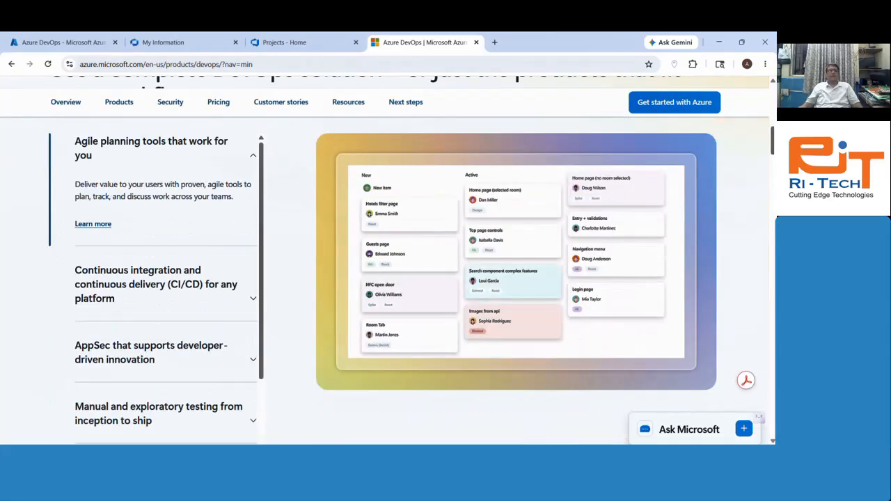
pyautogui.scroll(-3, 387, 279)
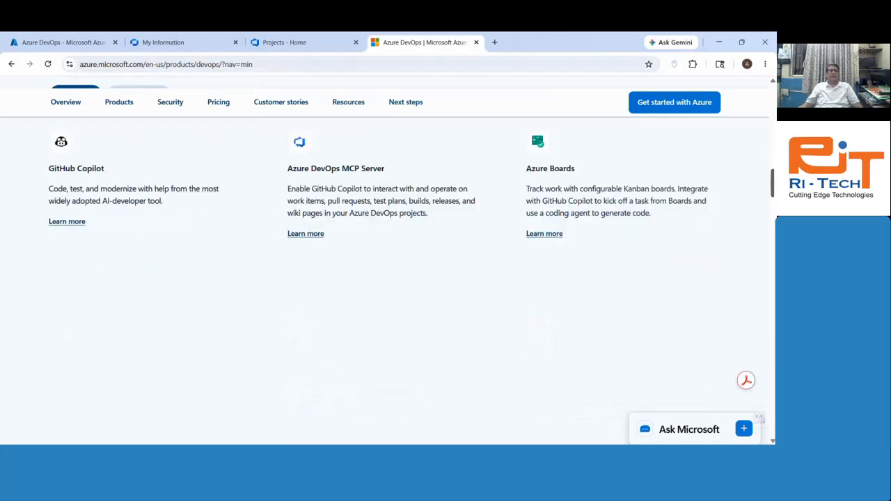
pyautogui.scroll(-10, 388, 279)
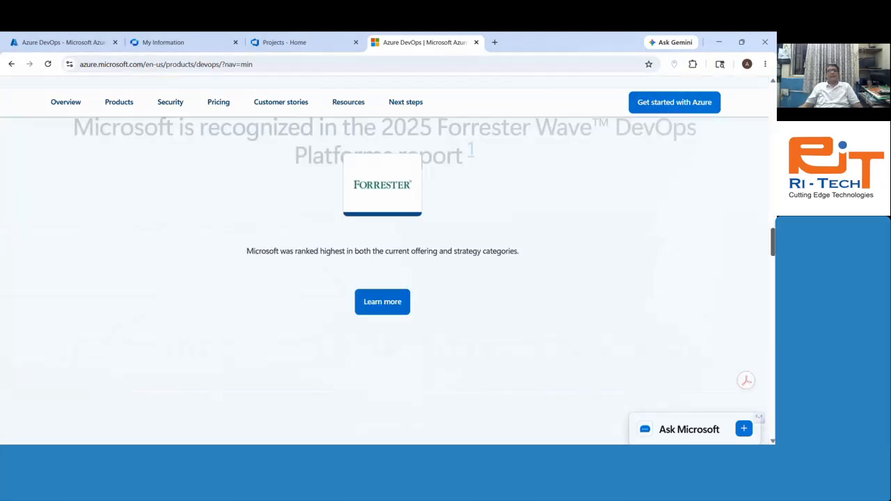
# Step: Jump to the Pricing section, highlight the 'Build in the cloud' heading, and open See Azure DevOps pricing
pyautogui.moveTo(772, 251); pyautogui.dragTo(774, 138)
pyautogui.scroll(-3, 771, 124)
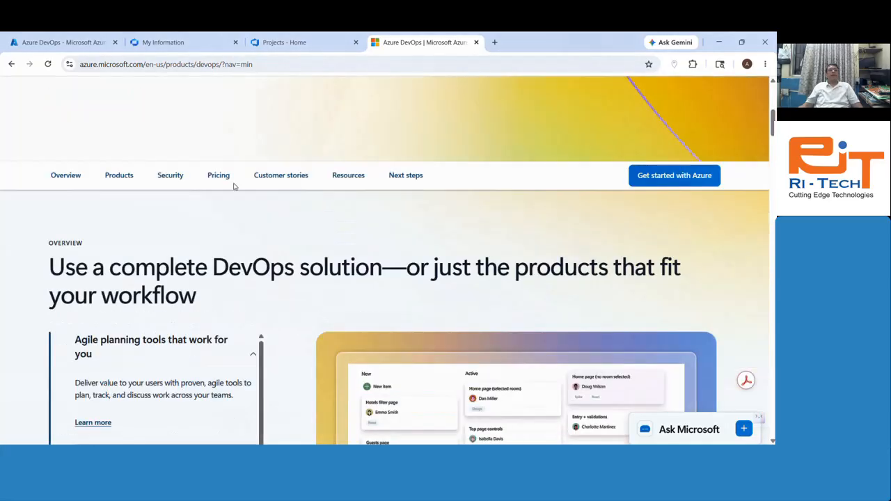
pyautogui.click(224, 179)
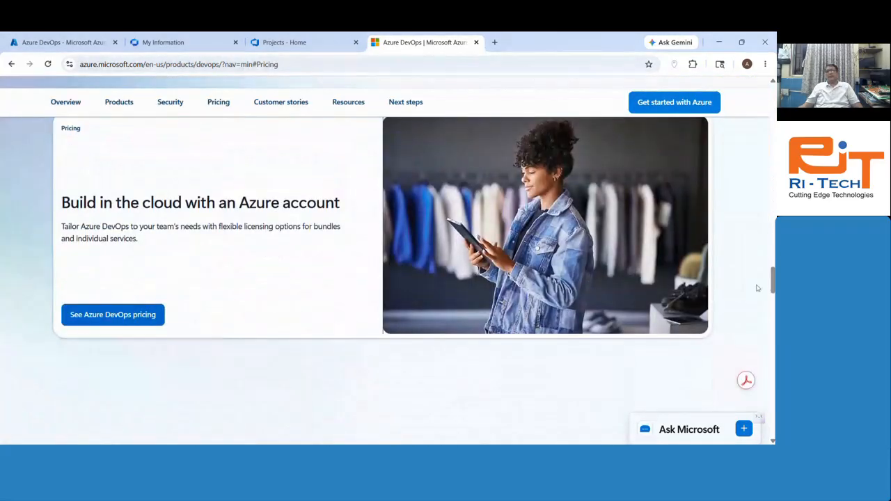
pyautogui.moveTo(85, 203); pyautogui.dragTo(308, 203)
pyautogui.click(287, 290)
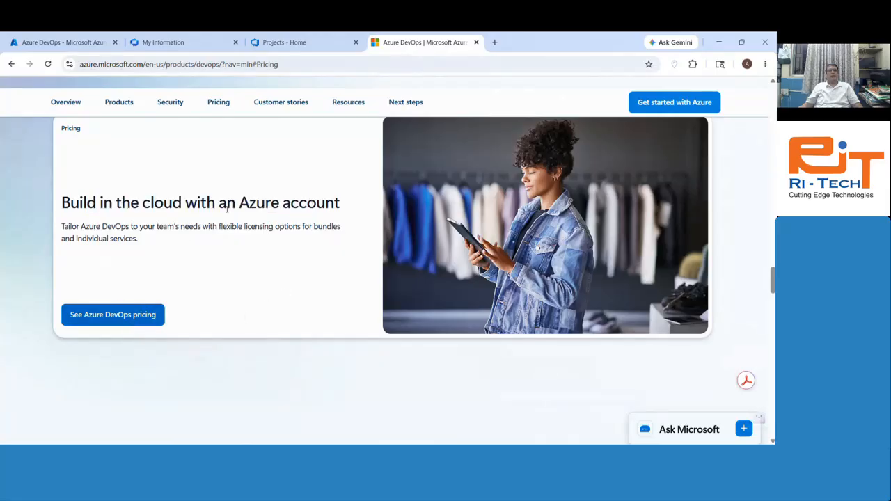
pyautogui.moveTo(238, 203); pyautogui.dragTo(285, 291)
pyautogui.click(177, 334)
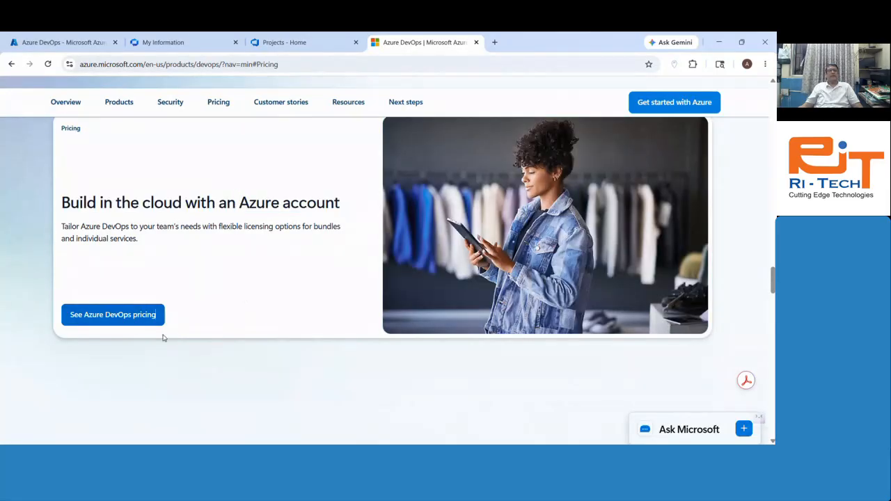
pyautogui.click(137, 319)
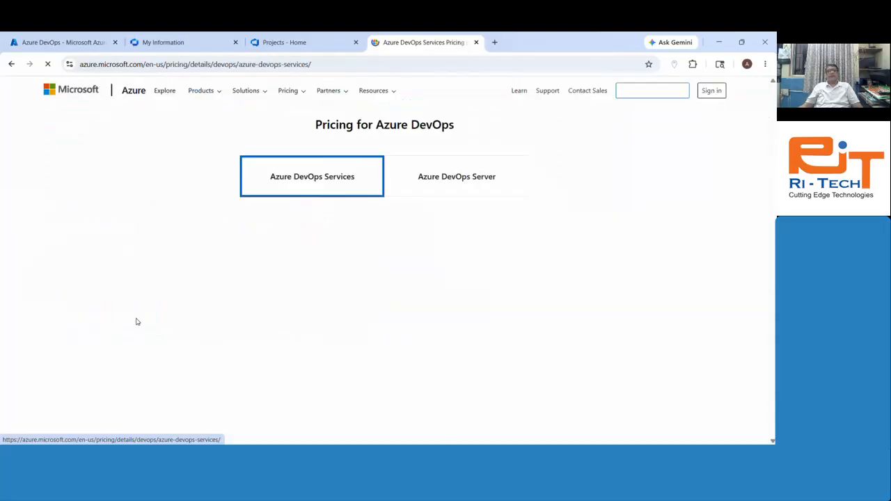
# Step: Look over Azure DevOps Server pricing, then switch to Azure DevOps Services and scroll to the licence cards
pyautogui.scroll(-1, 597, 191)
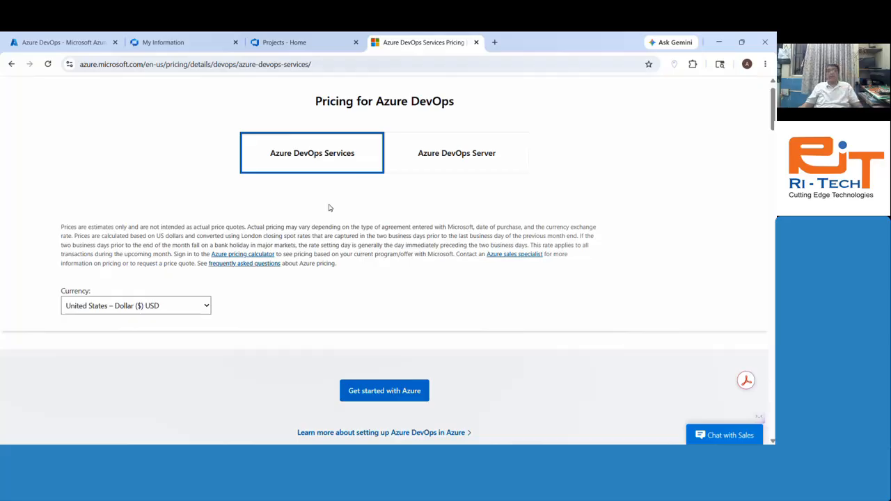
pyautogui.click(460, 162)
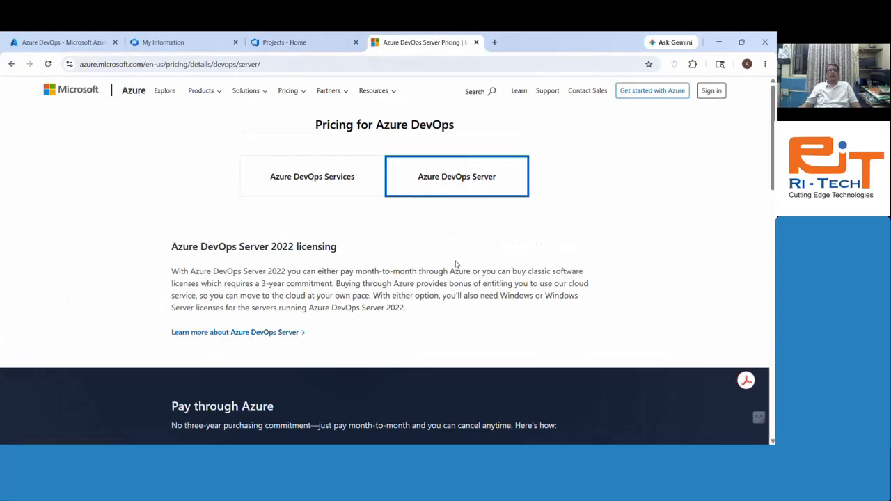
pyautogui.scroll(-5, 455, 263)
pyautogui.scroll(6, 456, 264)
pyautogui.scroll(-5, 456, 264)
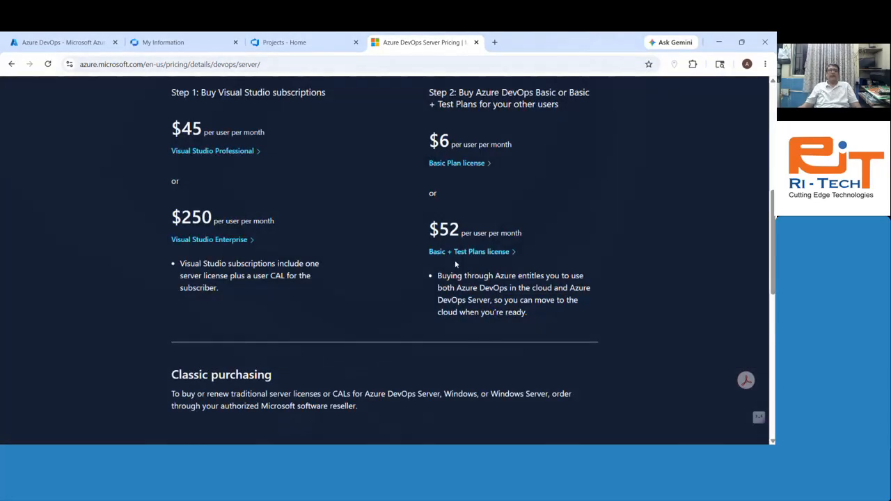
pyautogui.scroll(3, 456, 264)
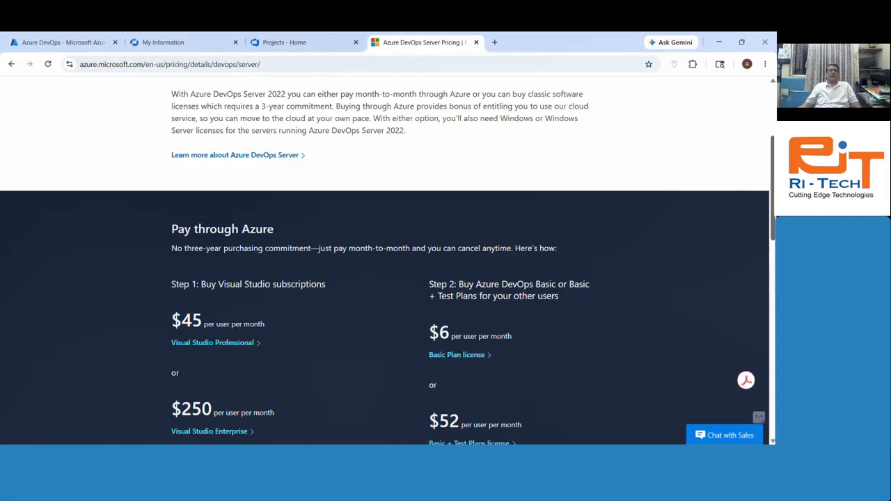
pyautogui.scroll(-1, 456, 263)
pyautogui.scroll(-1, 456, 264)
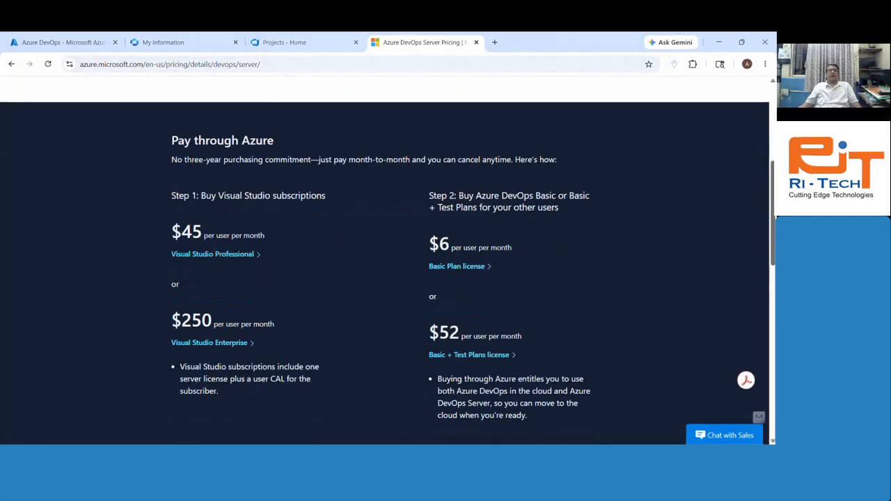
pyautogui.scroll(-2, 456, 264)
pyautogui.scroll(6, 456, 264)
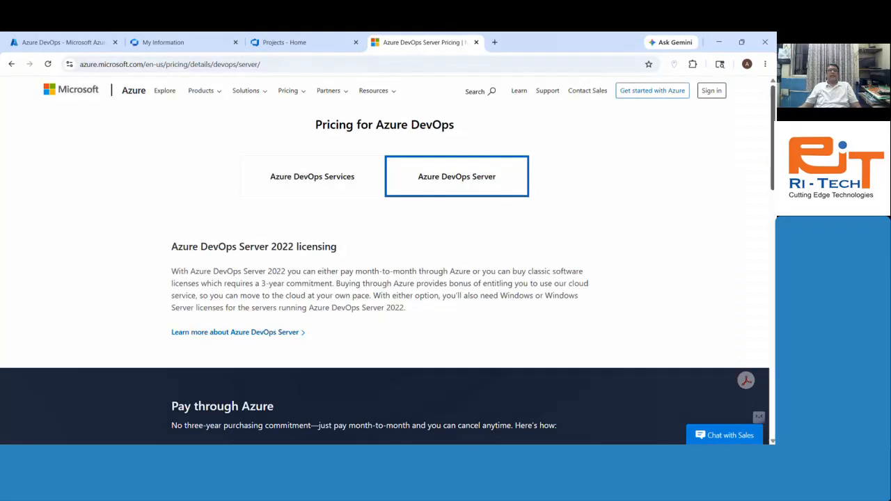
pyautogui.click(297, 182)
pyautogui.scroll(-5, 771, 177)
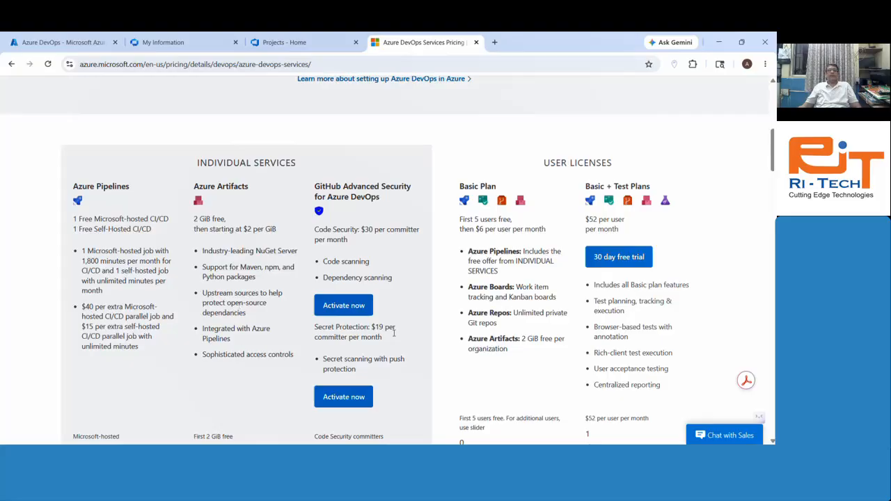
# Step: Highlight the $6 Basic price; set 7 Microsoft-hosted jobs, 6 GiB, 5 Code Security, 8 Secret Protection, 11 self-hosted
pyautogui.moveTo(476, 229); pyautogui.dragTo(552, 232)
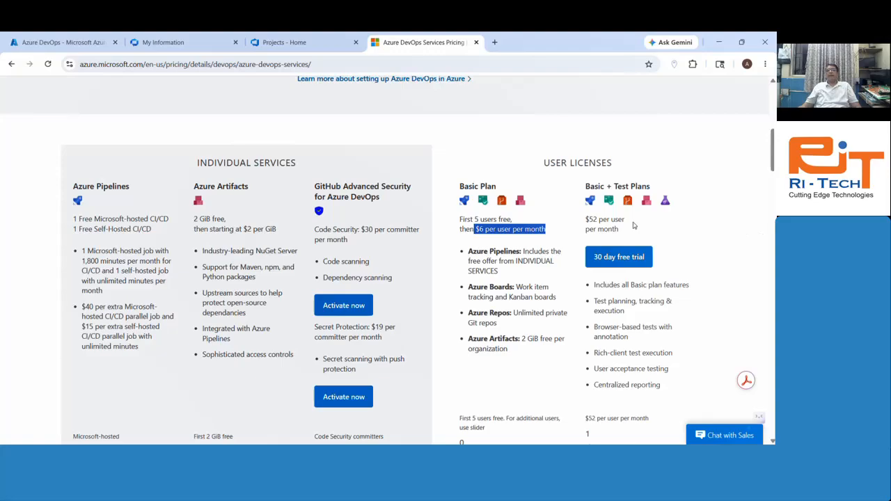
pyautogui.scroll(-2, 167, 259)
pyautogui.scroll(-2, 167, 260)
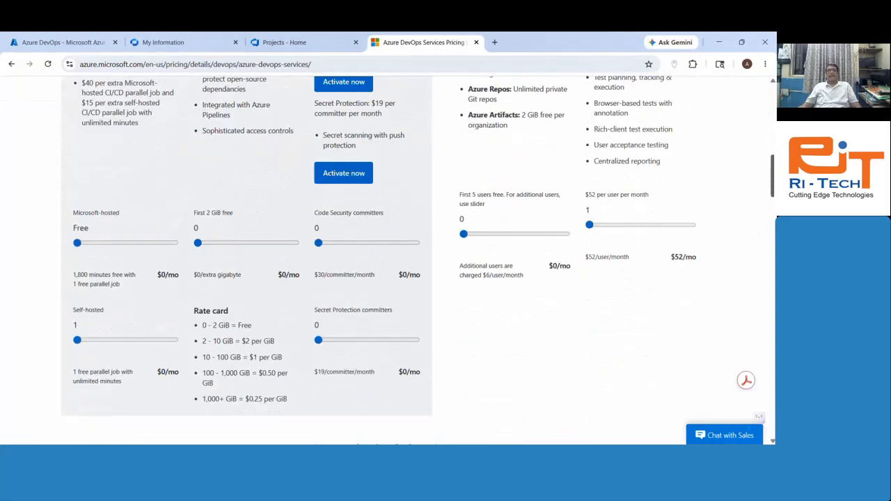
pyautogui.moveTo(77, 243); pyautogui.dragTo(111, 243)
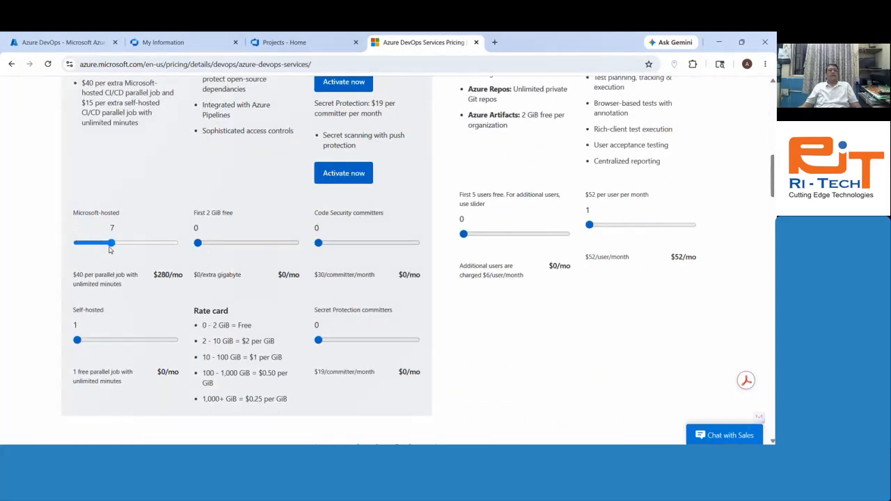
pyautogui.moveTo(199, 243); pyautogui.dragTo(227, 243)
pyautogui.moveTo(318, 243); pyautogui.dragTo(342, 243)
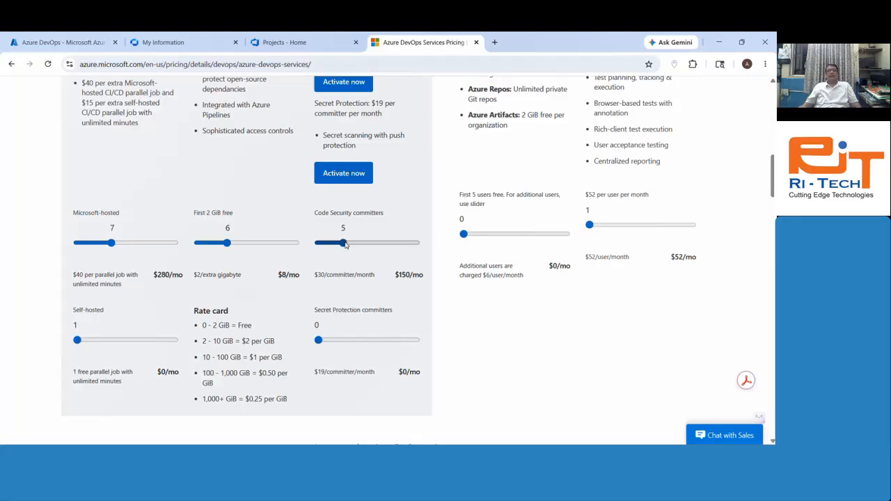
pyautogui.moveTo(318, 339); pyautogui.dragTo(358, 340)
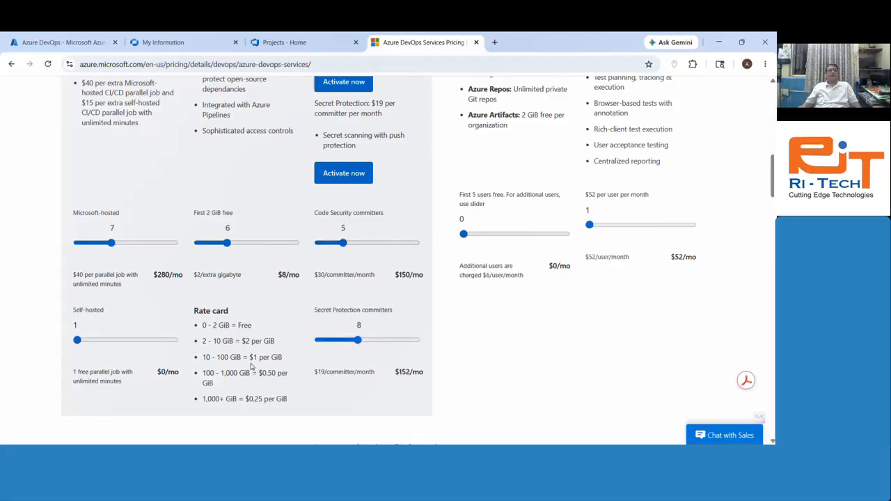
pyautogui.moveTo(78, 339); pyautogui.dragTo(128, 340)
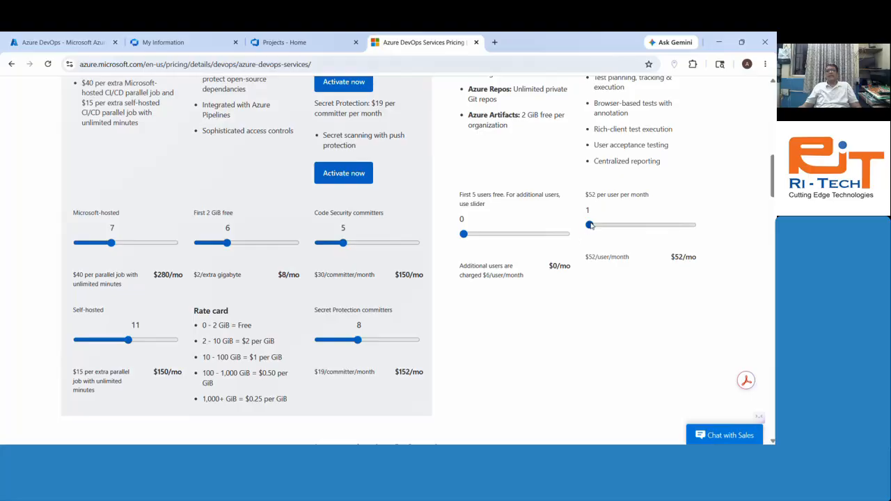
# Step: Raise Basic + Test Plans users to 4, reset them back to 1, and scroll back up
pyautogui.moveTo(588, 225); pyautogui.dragTo(606, 225)
pyautogui.moveTo(464, 234)
pyautogui.mouseDown()
pyautogui.moveTo(480, 236)
pyautogui.moveTo(456, 235)
pyautogui.mouseUp()
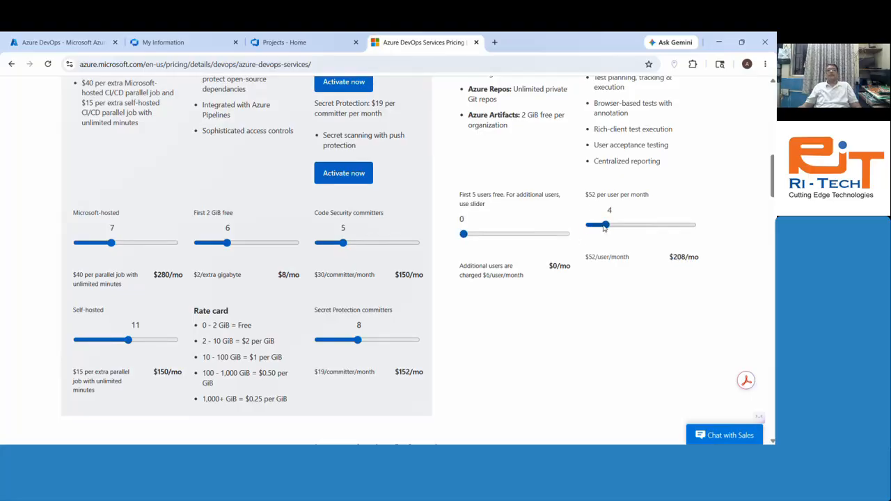
pyautogui.moveTo(605, 225); pyautogui.dragTo(549, 229)
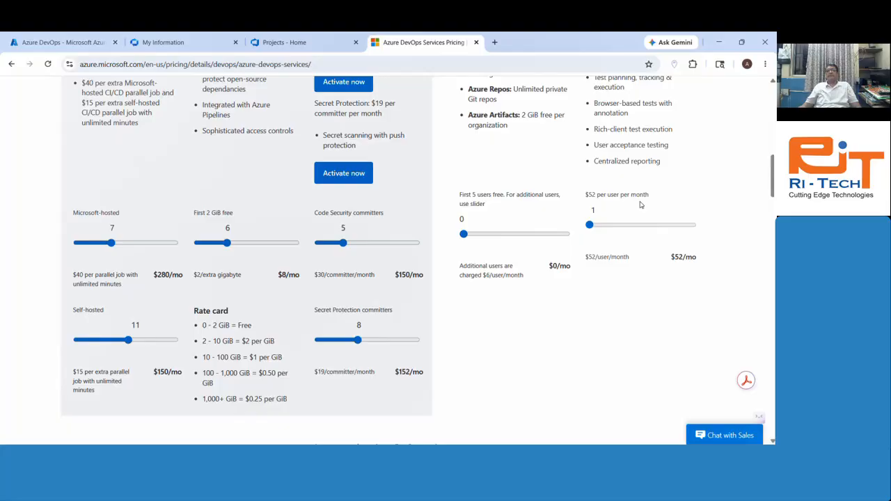
pyautogui.scroll(5, 654, 336)
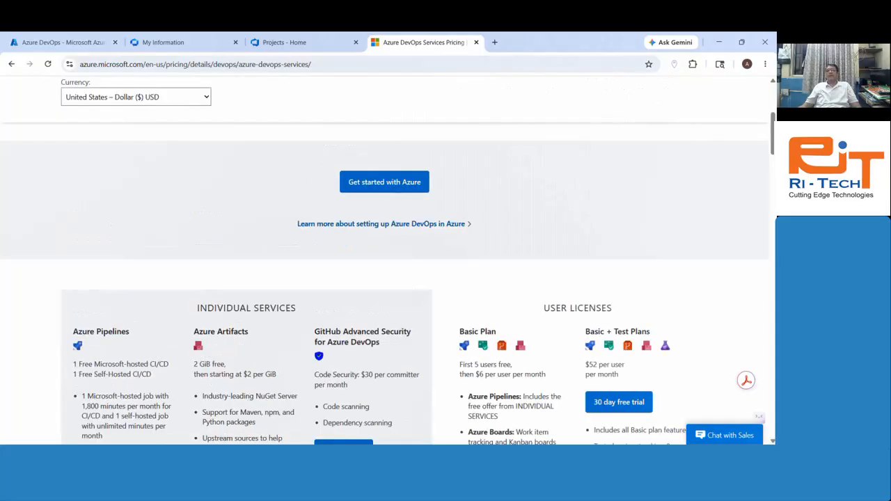
pyautogui.scroll(-5, 384, 260)
pyautogui.scroll(1, 384, 260)
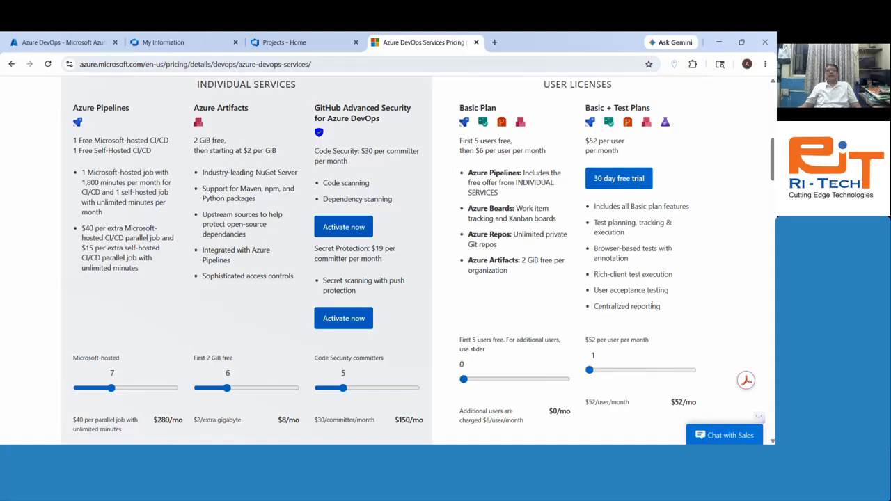
pyautogui.scroll(1, 651, 304)
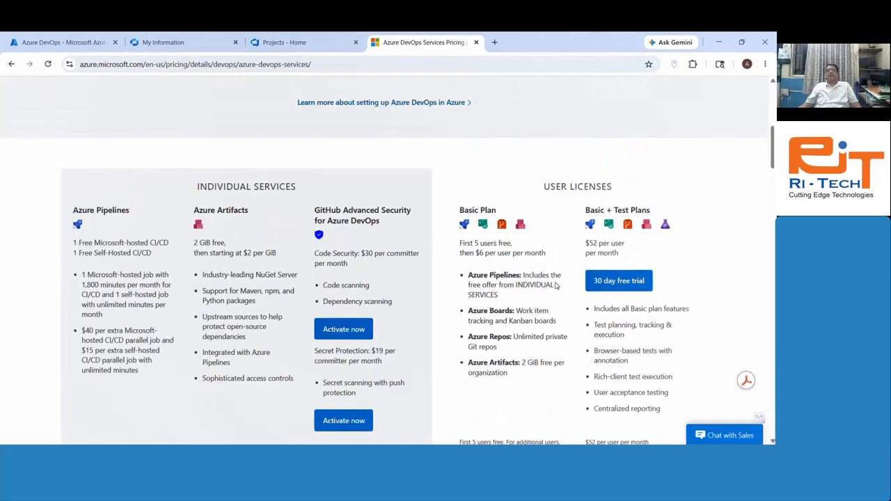
# Step: Open the Test Plans 30 day free trial article, then bring the Teams meeting window forward
pyautogui.click(614, 286)
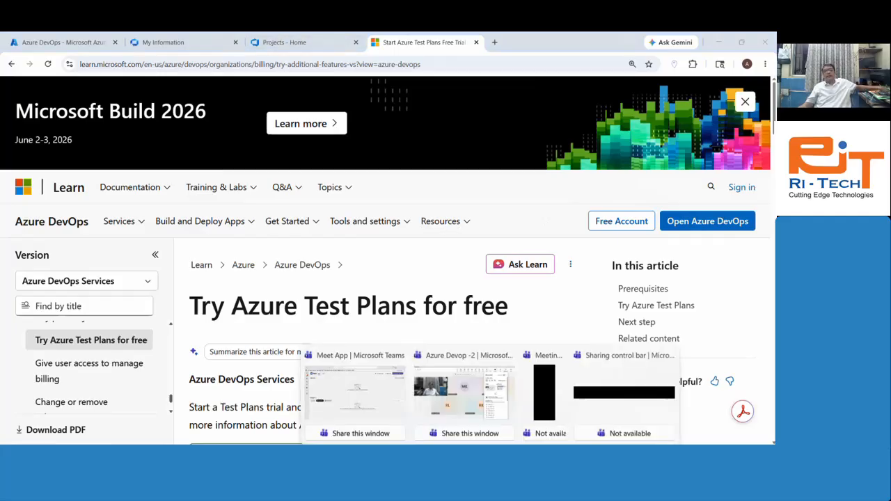
pyautogui.click(469, 389)
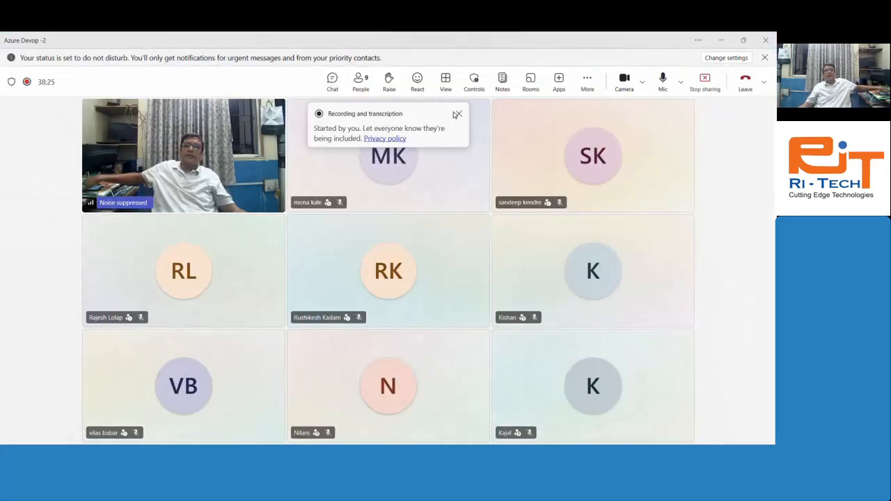
# Step: Turn the Teams camera off and back on, then minimise the meeting window
pyautogui.click(623, 82)
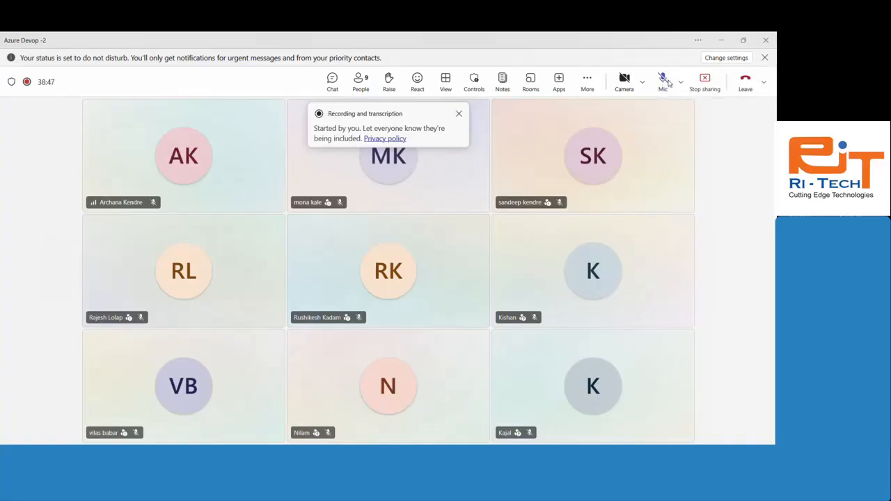
pyautogui.click(623, 80)
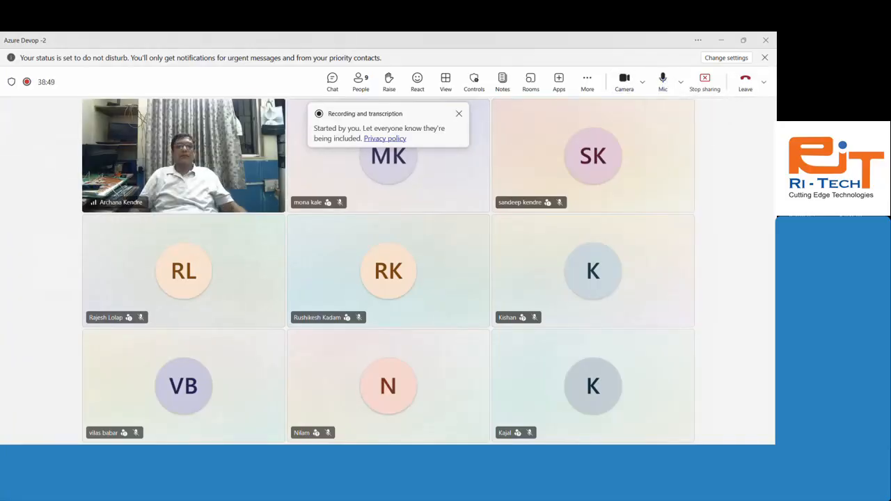
pyautogui.click(717, 39)
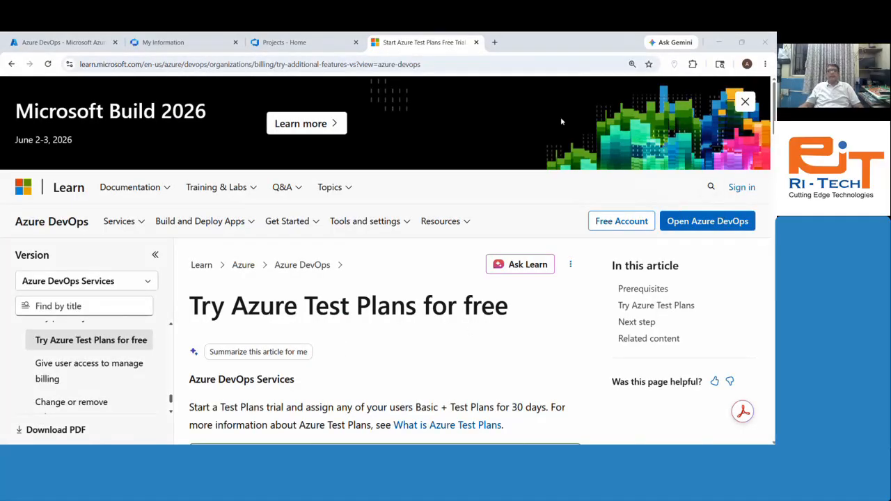
# Step: Scroll the Try Azure Test Plans article down to step 4, then return to the Teams meeting
pyautogui.scroll(-5, 522, 317)
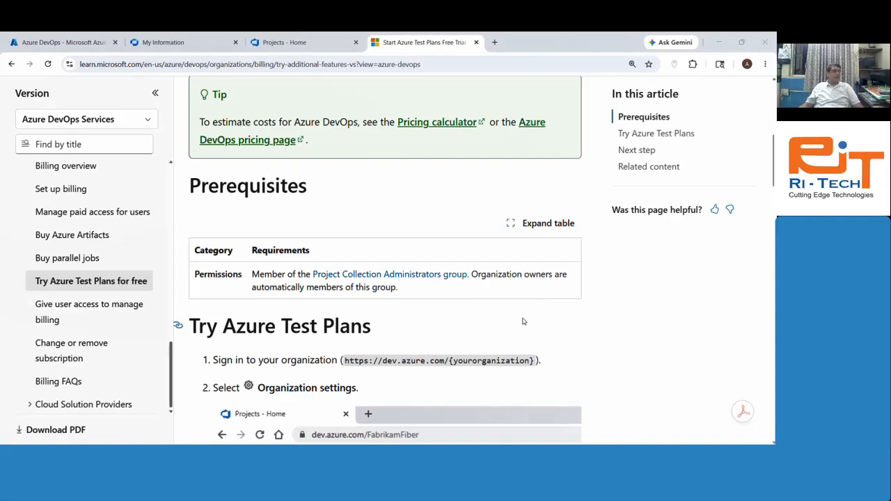
pyautogui.scroll(5, 522, 314)
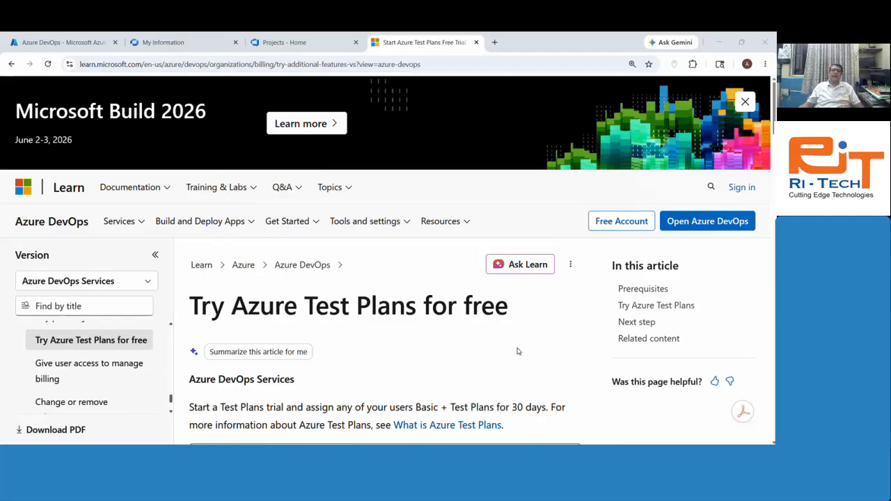
pyautogui.scroll(-5, 446, 295)
pyautogui.scroll(-3, 445, 299)
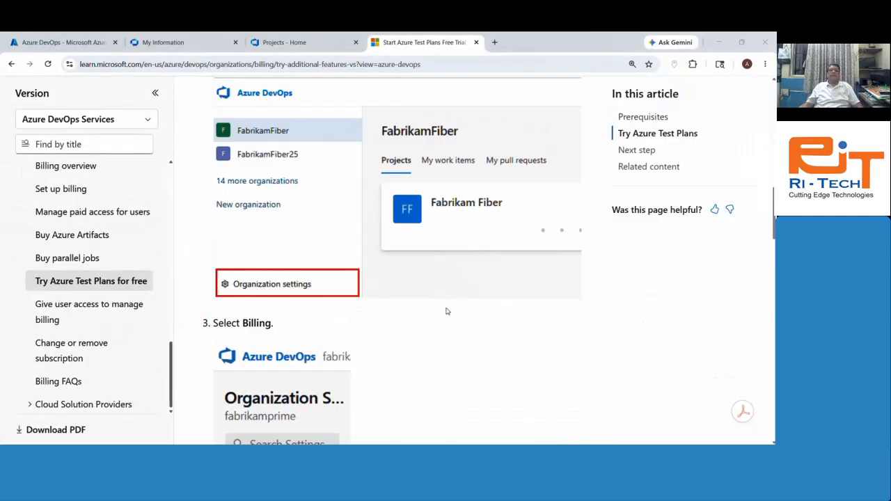
pyautogui.scroll(-5, 469, 324)
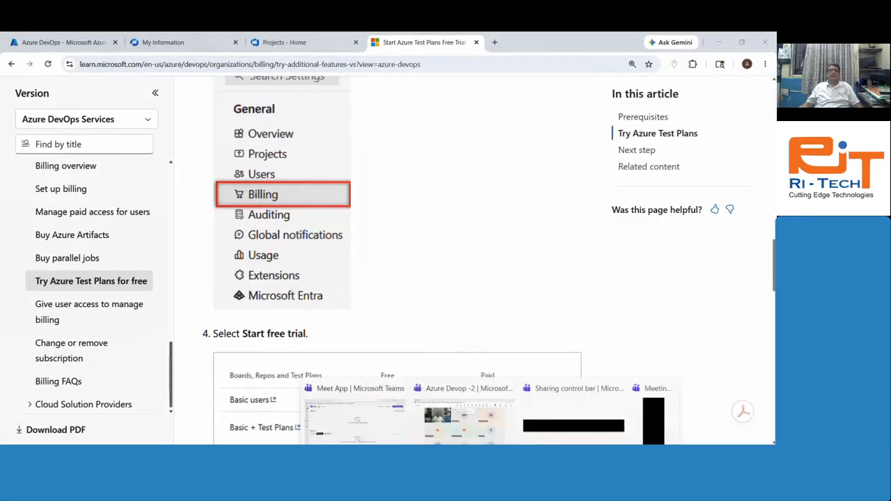
pyautogui.click(477, 415)
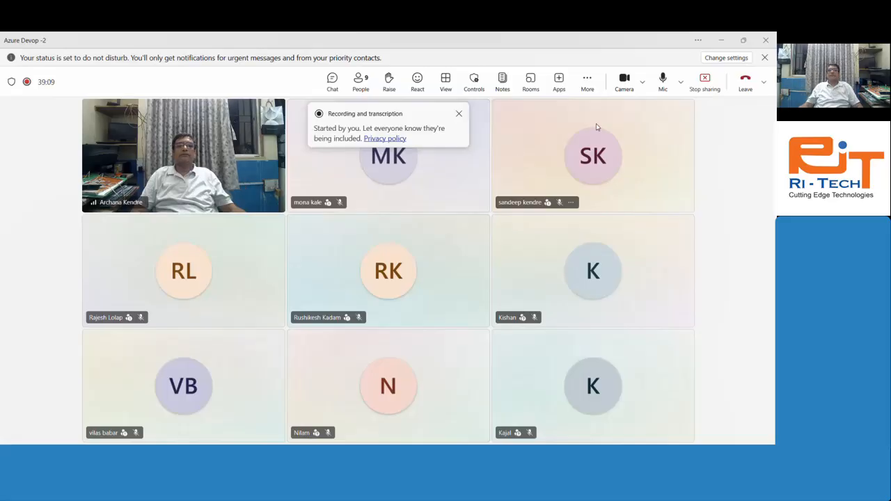
# Step: Turn the camera and mic off and back on, minimise Teams, and scroll the article to the top
pyautogui.click(623, 83)
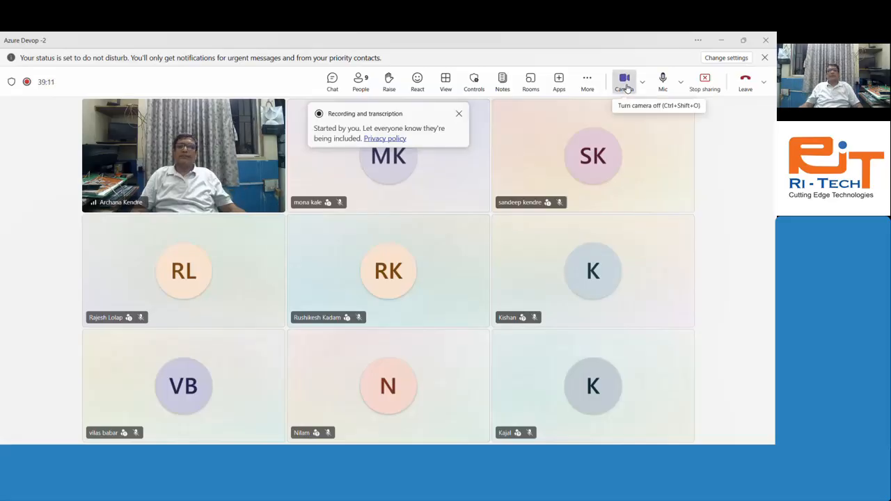
pyautogui.click(665, 85)
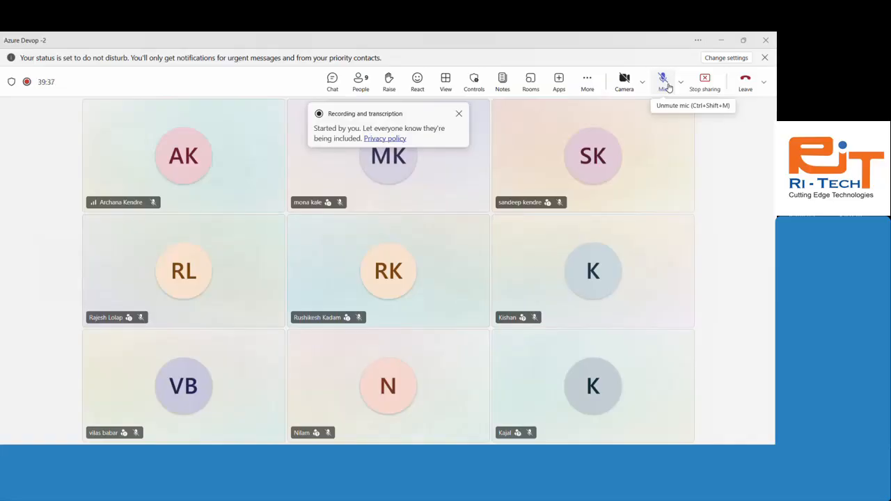
pyautogui.click(664, 82)
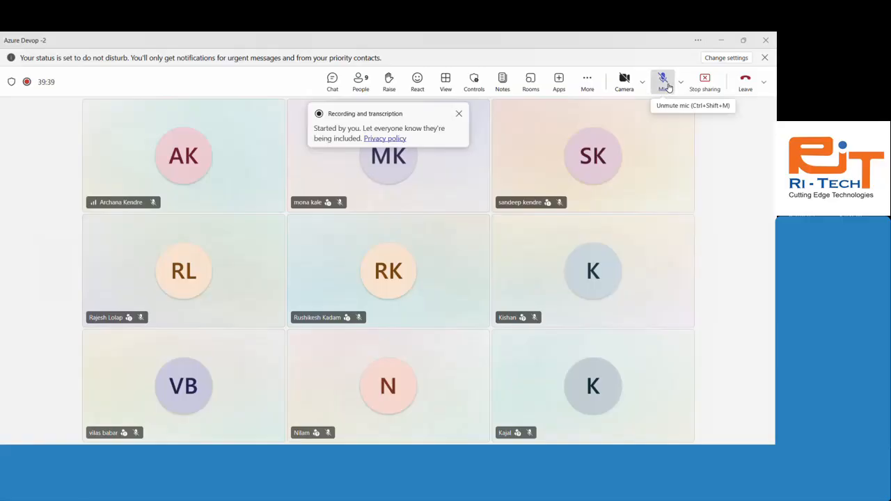
pyautogui.click(624, 81)
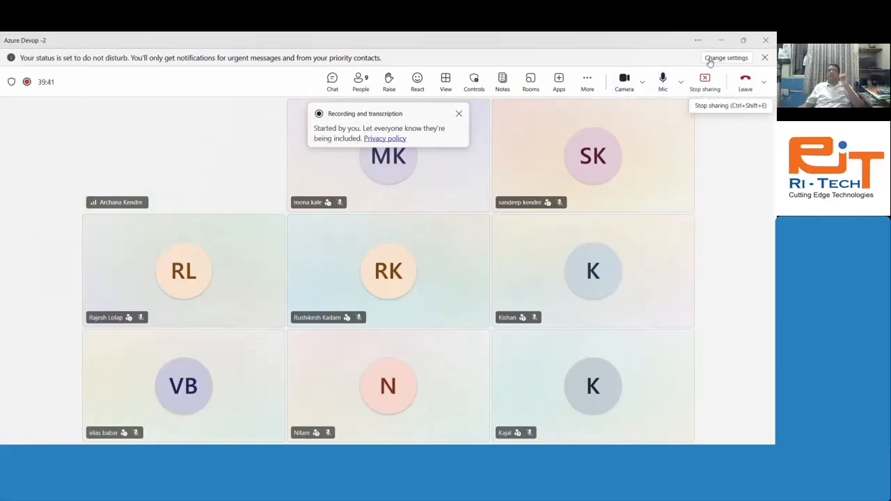
pyautogui.click(721, 40)
pyautogui.scroll(15, 477, 257)
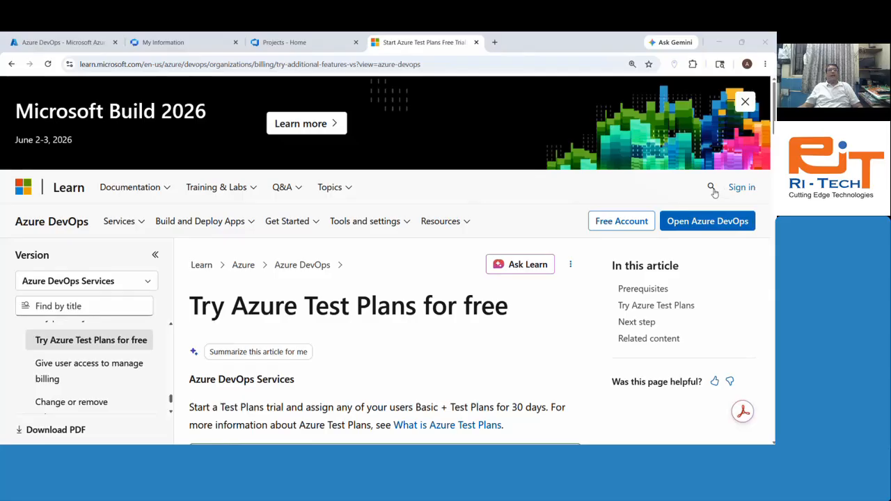
# Step: Open portal.azure.com in a new browser tab
pyautogui.click(45, 36)
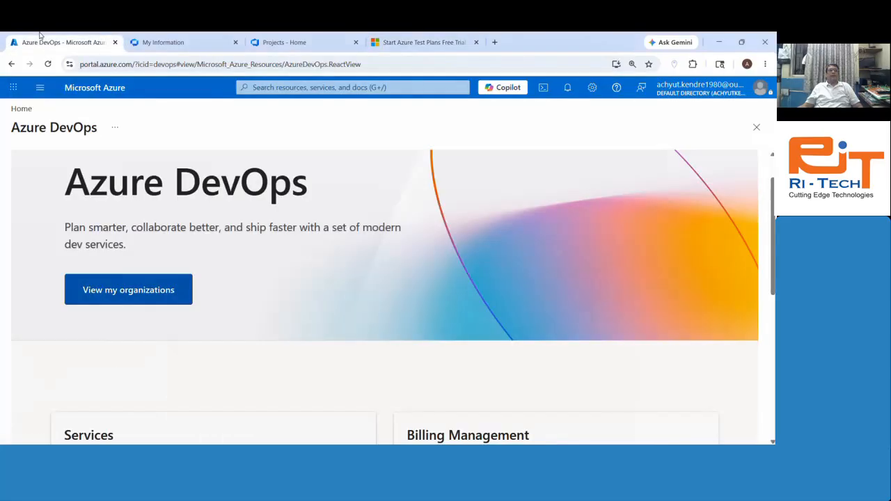
pyautogui.click(494, 41)
pyautogui.write('po')
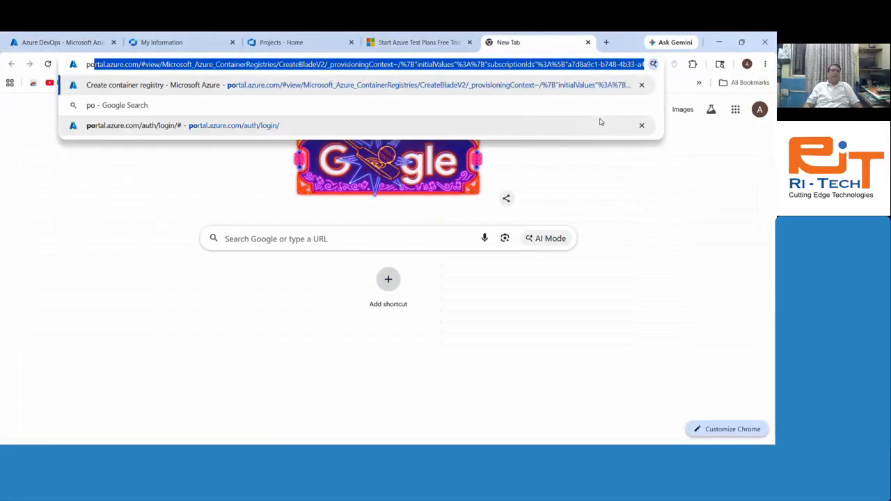
pyautogui.write('rtal.az')
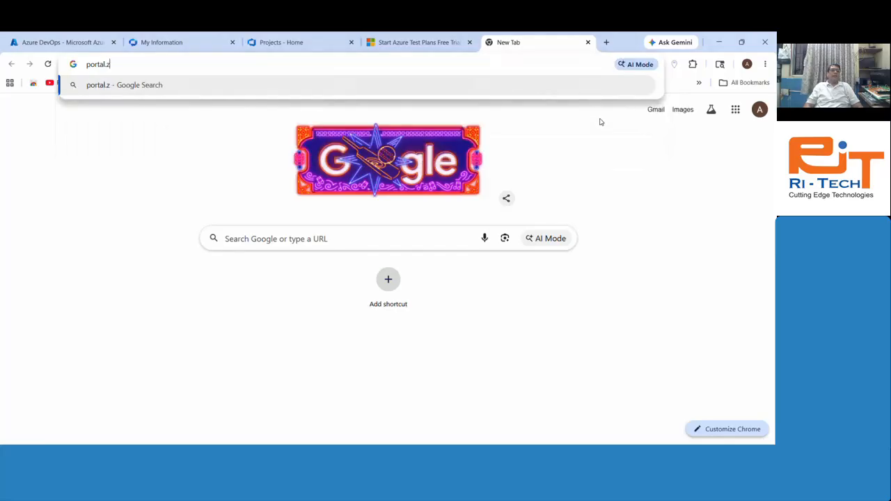
pyautogui.press('BackSpace')
pyautogui.write('azure.com')
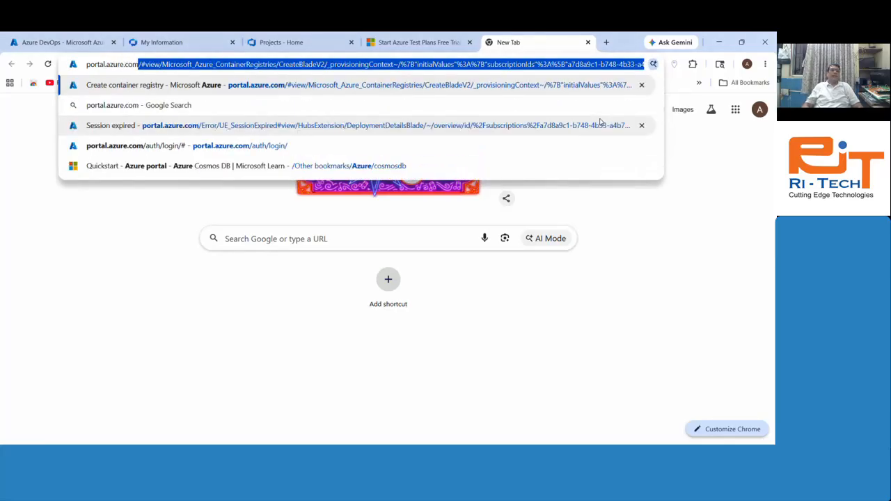
pyautogui.press('Delete')
pyautogui.press('Return')
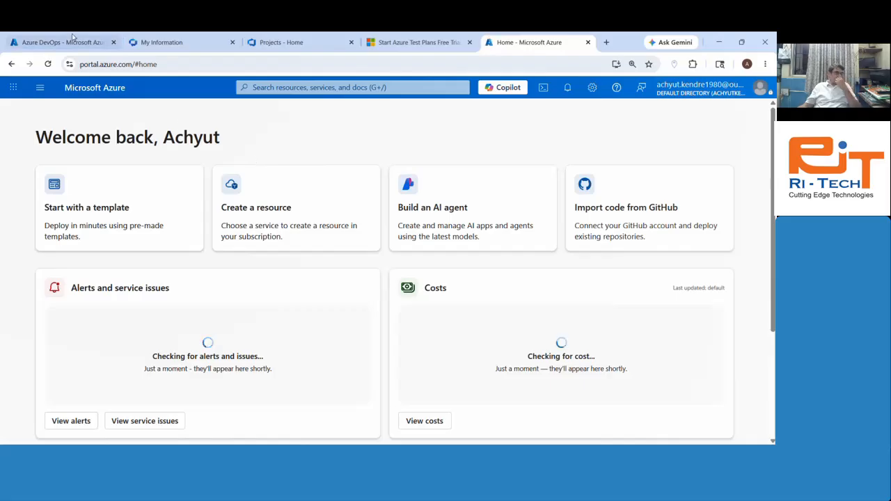
# Step: Launch Azure DevOps from the Test Plans article, continue the sign-up, and select the prefilled organization name
pyautogui.click(309, 40)
pyautogui.click(406, 37)
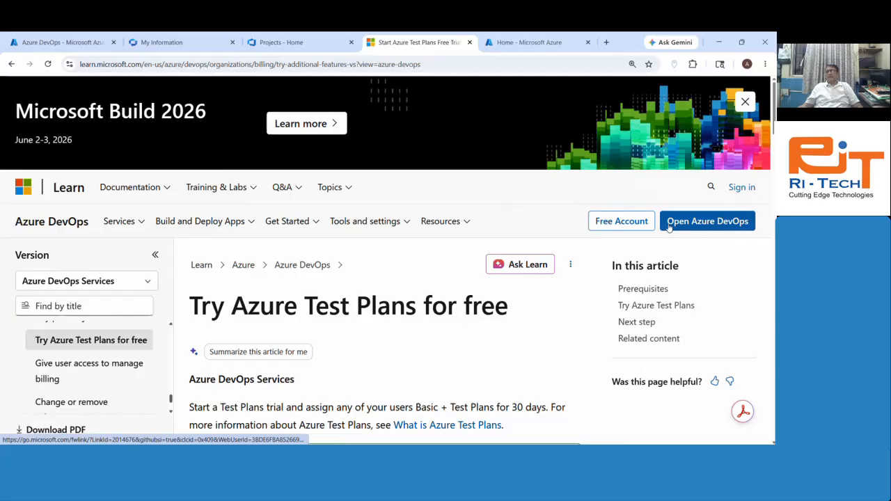
pyautogui.click(709, 231)
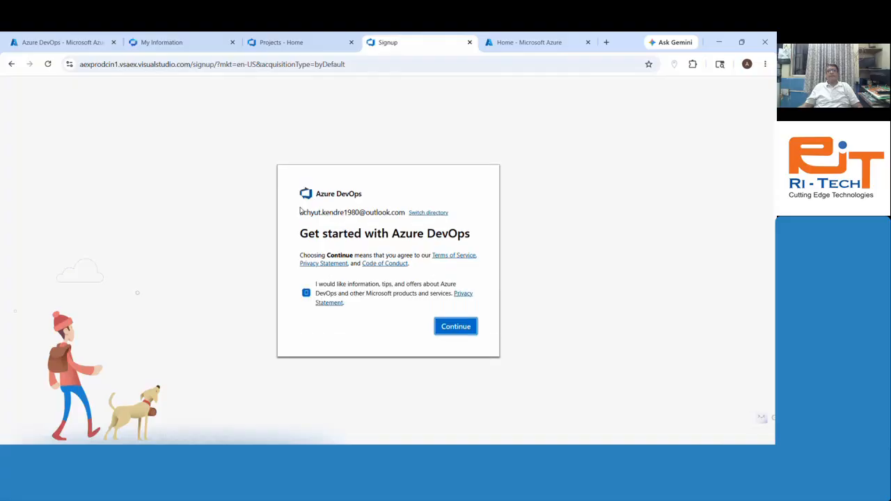
pyautogui.click(465, 332)
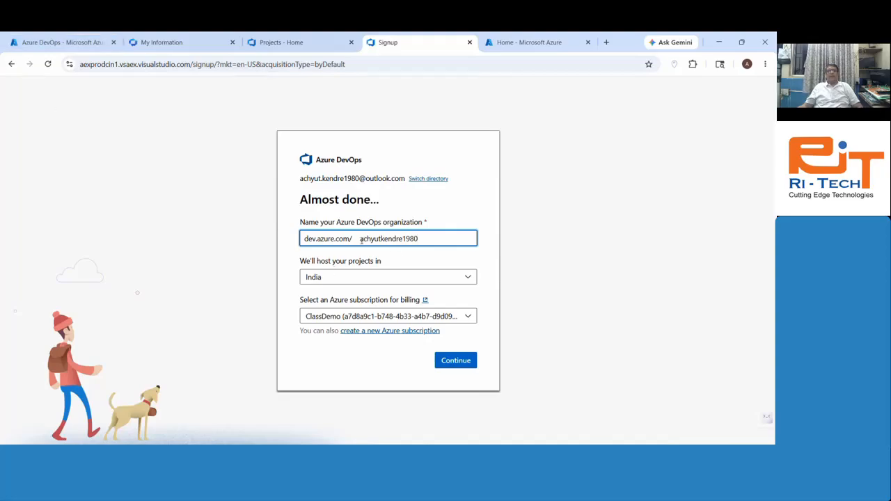
pyautogui.moveTo(362, 240); pyautogui.dragTo(424, 241)
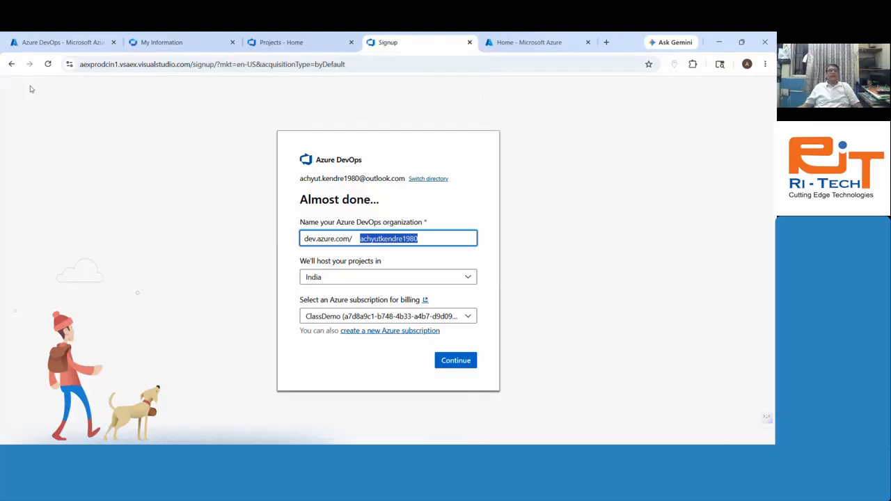
# Step: Go back three pages to the Azure DevOps Server pricing and scroll through it
pyautogui.click(11, 64)
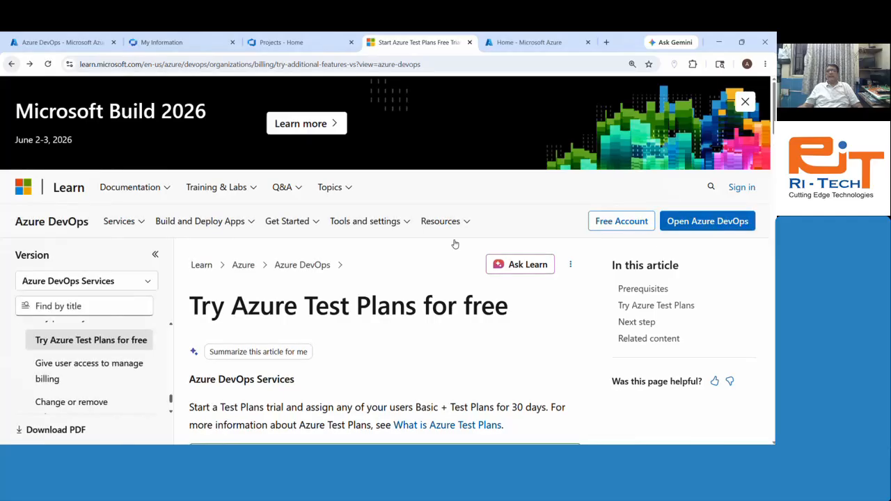
pyautogui.click(11, 65)
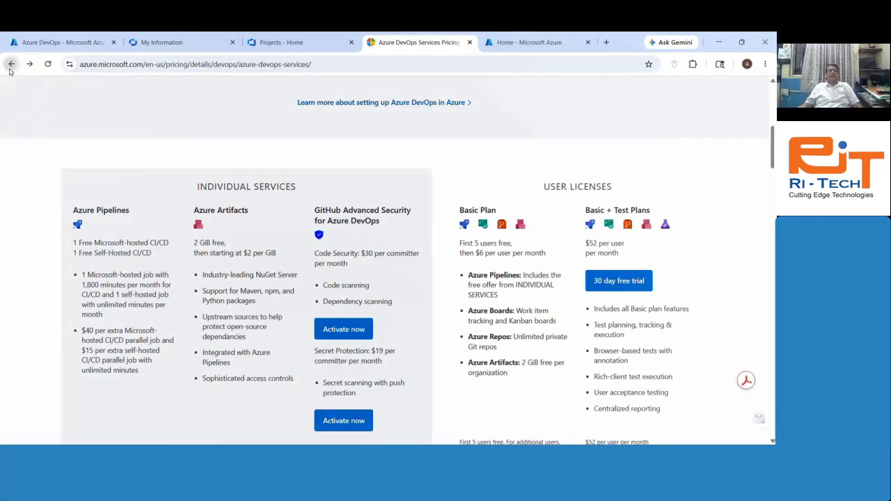
pyautogui.click(11, 64)
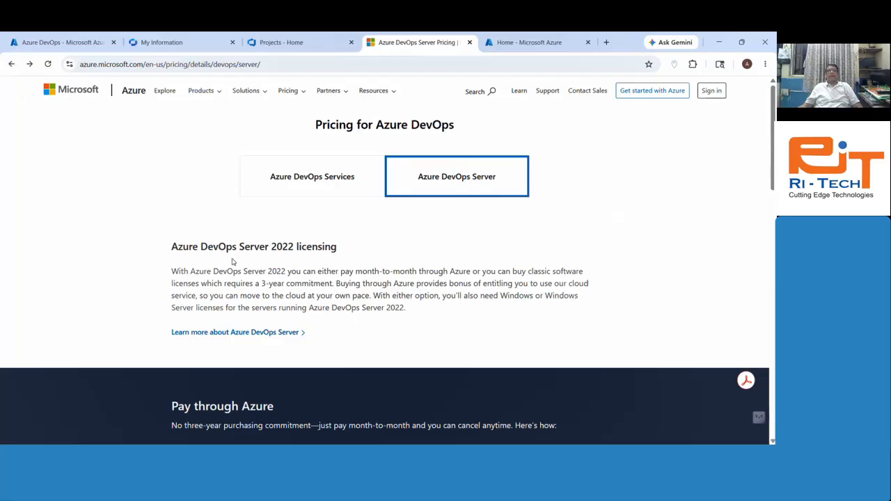
pyautogui.scroll(-4, 286, 240)
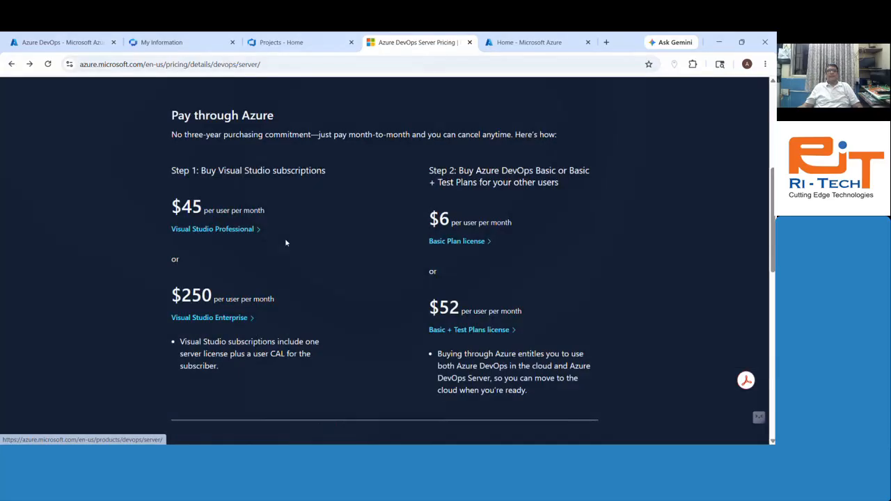
pyautogui.scroll(-9, 286, 242)
pyautogui.scroll(13, 728, 292)
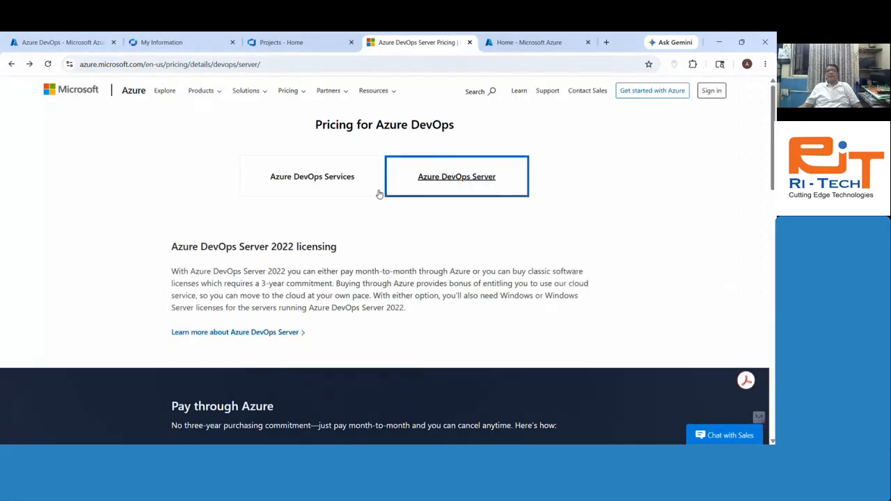
# Step: Switch to Services pricing, open the 30 day free trial article, and launch Azure DevOps from it
pyautogui.click(308, 193)
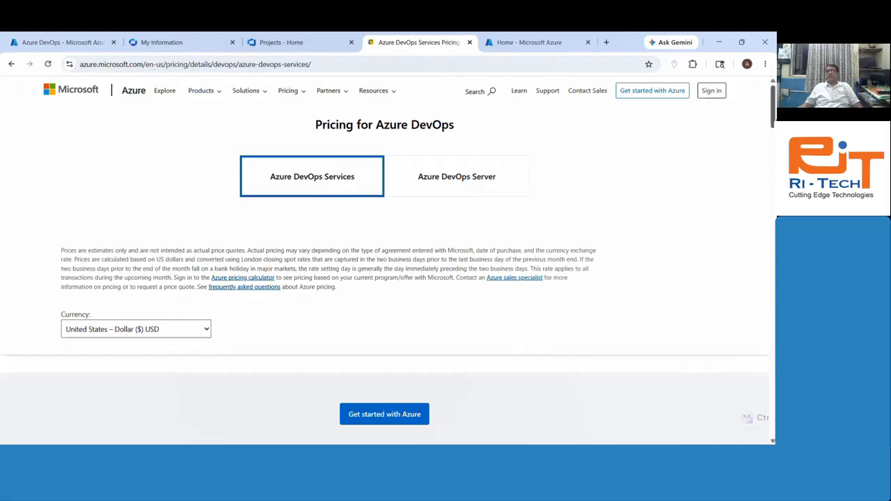
pyautogui.scroll(-3, 385, 264)
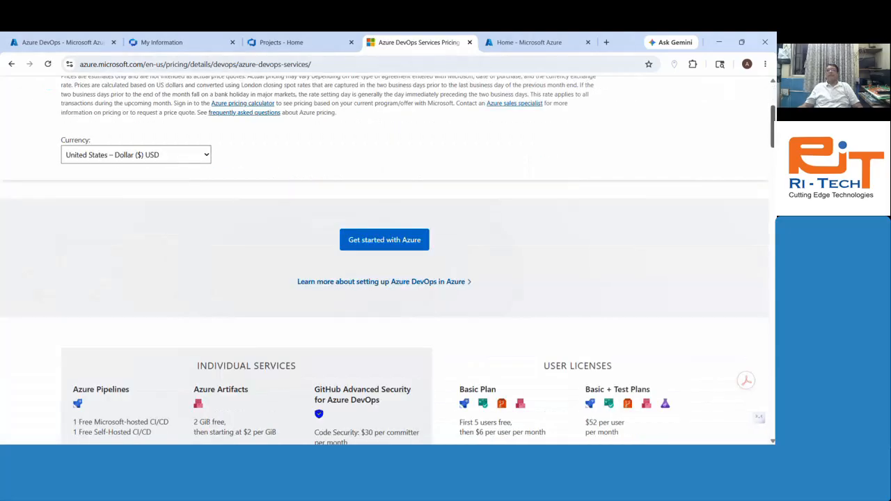
pyautogui.scroll(-5, 621, 171)
pyautogui.click(621, 171)
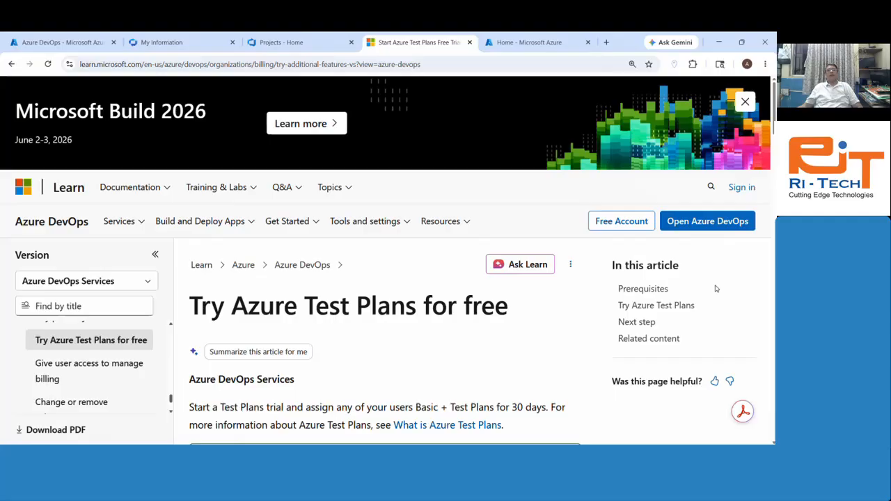
pyautogui.click(707, 221)
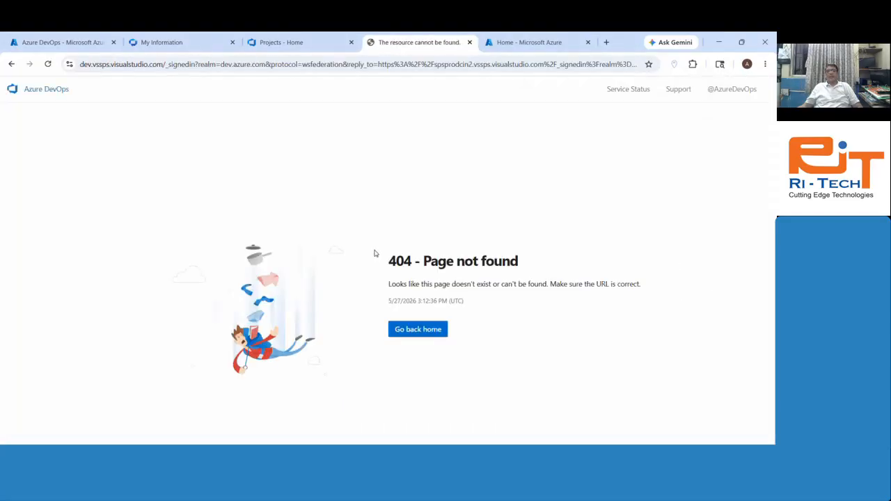
# Step: Close the 404 tab and search 'devops' to list your Azure DevOps organizations, including ritechneworg
pyautogui.click(470, 42)
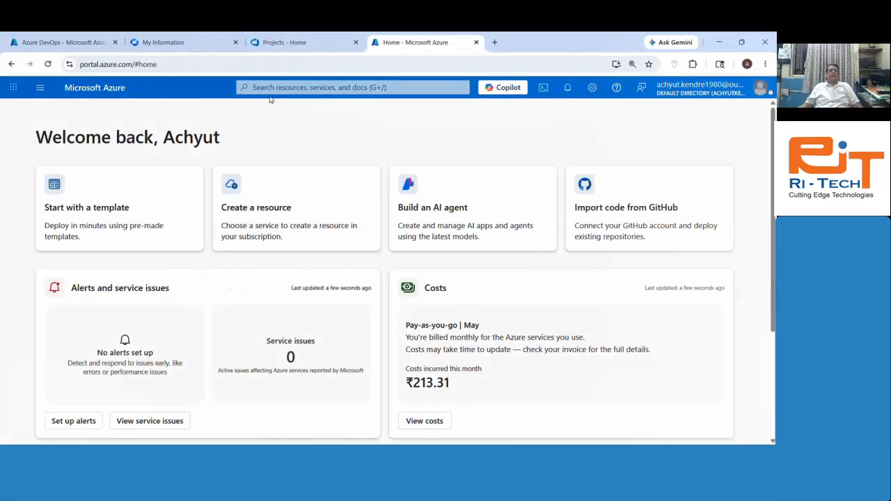
pyautogui.click(332, 89)
pyautogui.write('devops')
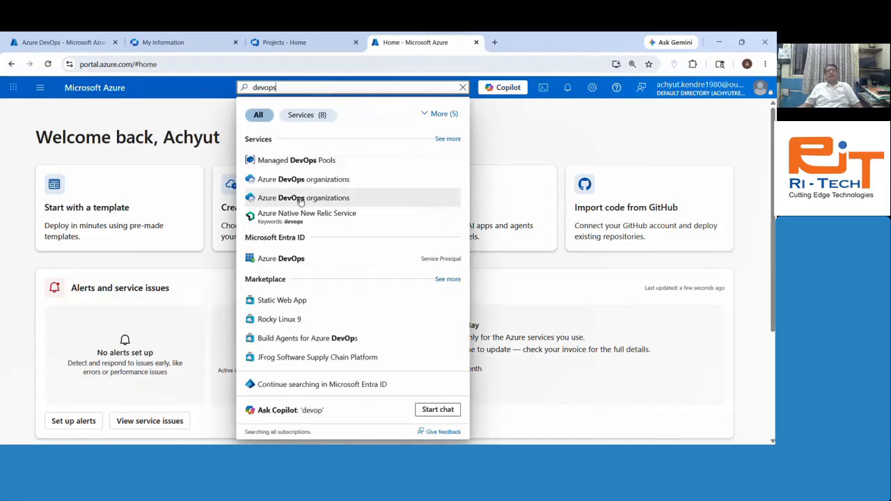
pyautogui.click(308, 201)
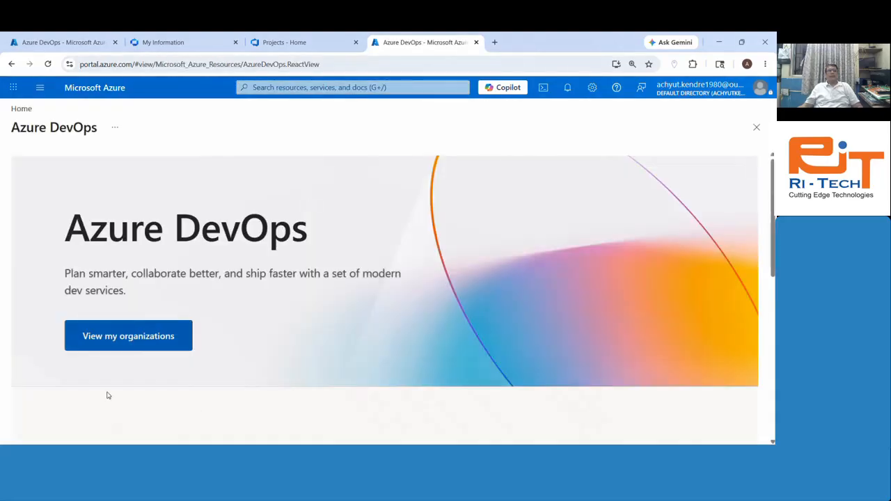
pyautogui.click(125, 337)
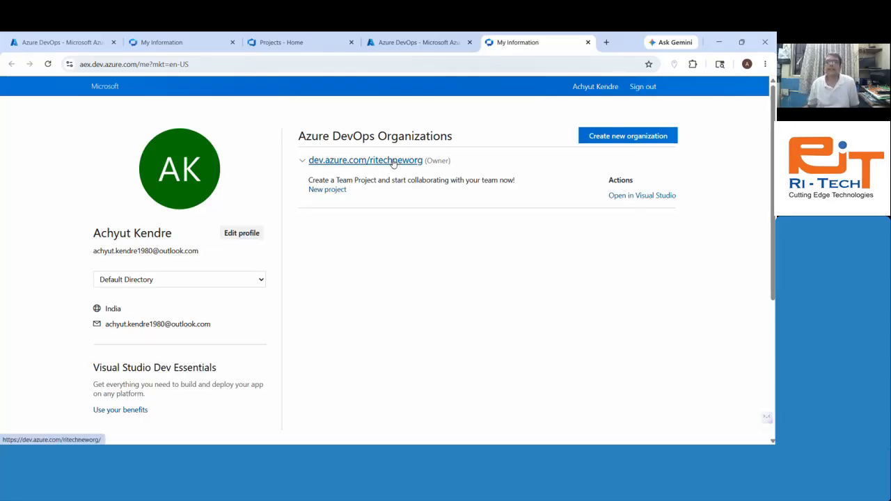
# Step: Start creating a new Azure DevOps organization, then abandon the sign-up
pyautogui.click(638, 136)
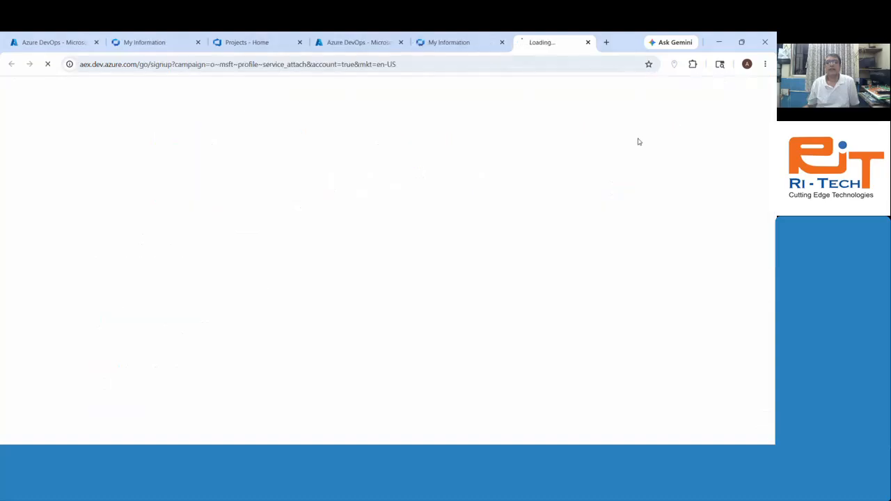
pyautogui.click(461, 337)
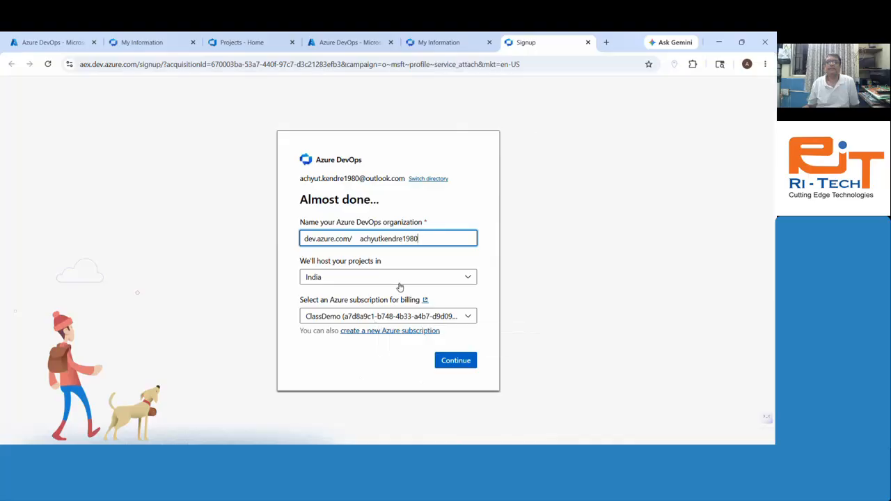
pyautogui.click(588, 41)
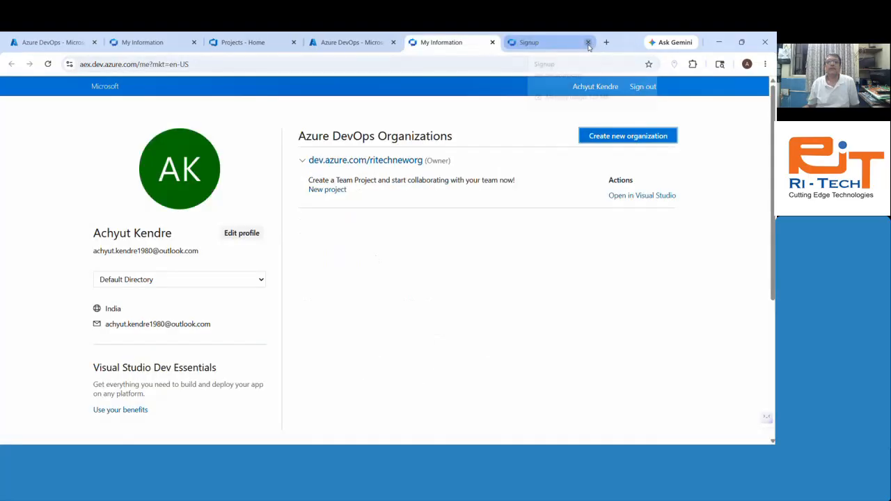
# Step: Open dev.azure.com/ritechneworg, sign in with the existing account, and return to the portal page
pyautogui.click(379, 161)
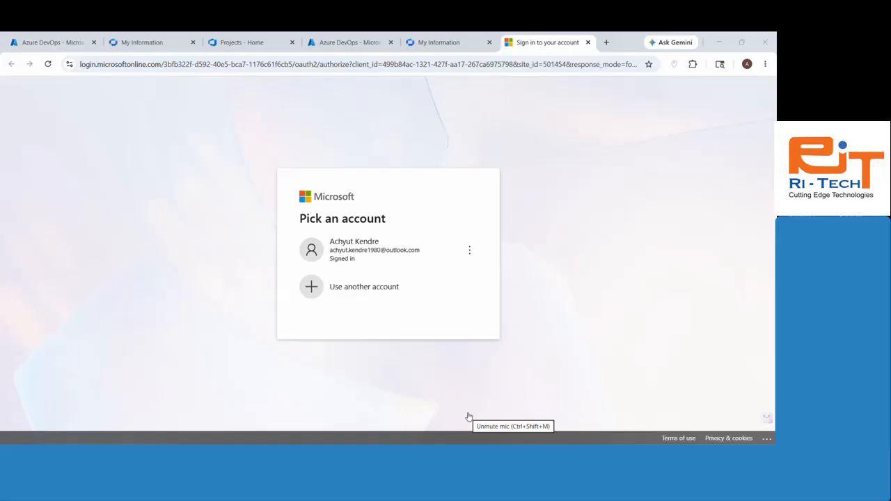
pyautogui.click(364, 262)
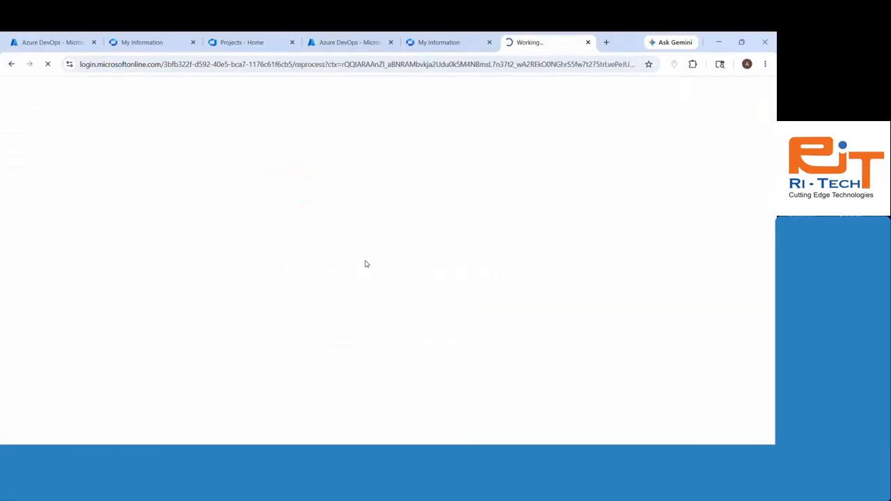
pyautogui.click(39, 37)
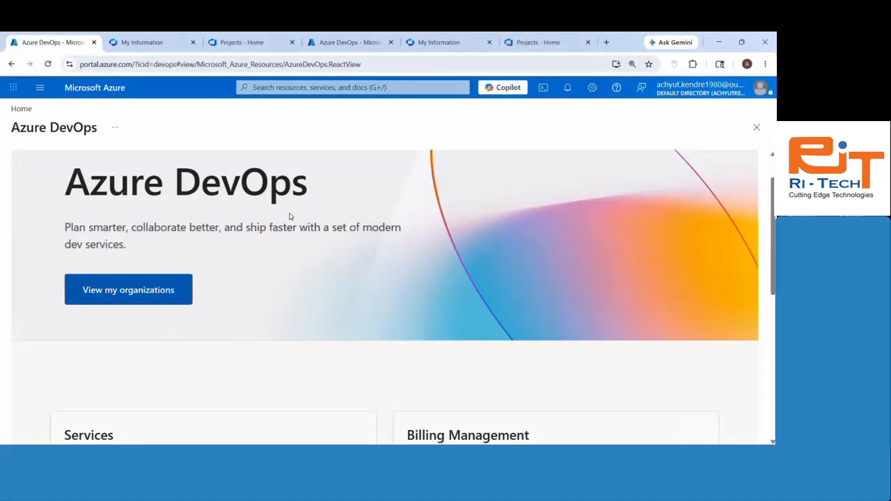
# Step: Switch to the ritechneworg Projects home tab showing the 'Create a project to get started' form
pyautogui.scroll(-4, 290, 216)
pyautogui.scroll(4, 290, 216)
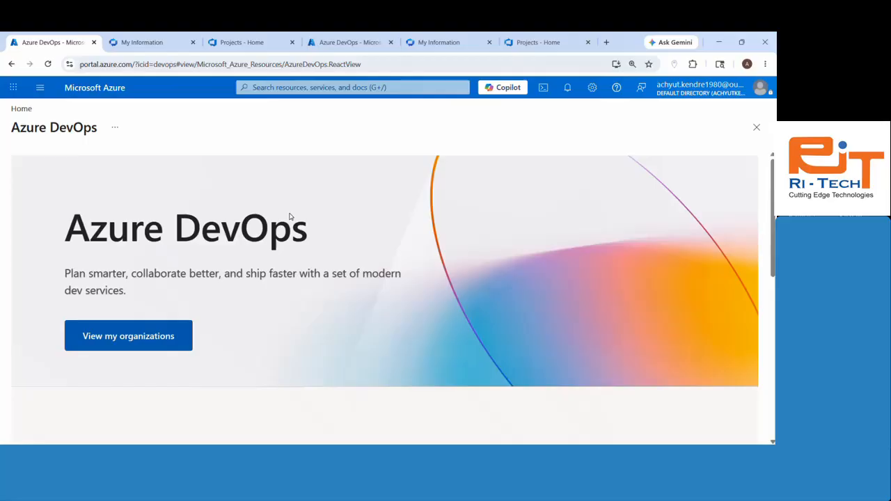
pyautogui.scroll(-4, 290, 216)
pyautogui.scroll(4, 290, 216)
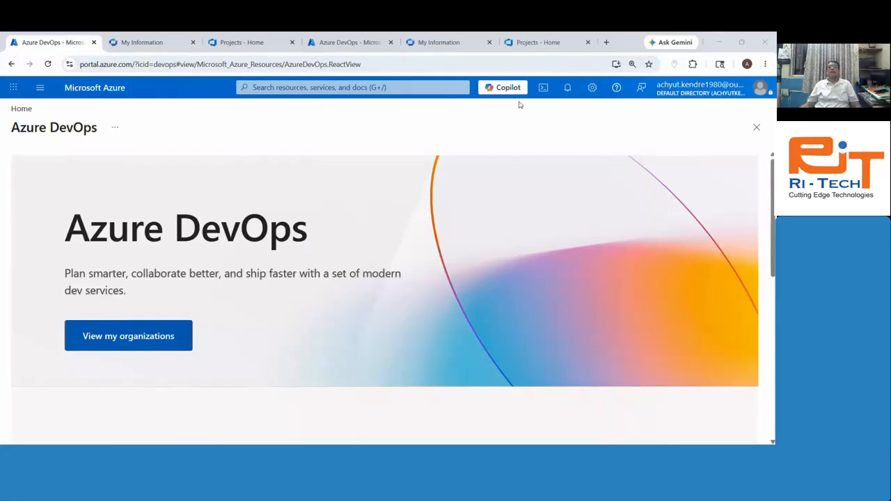
pyautogui.click(545, 40)
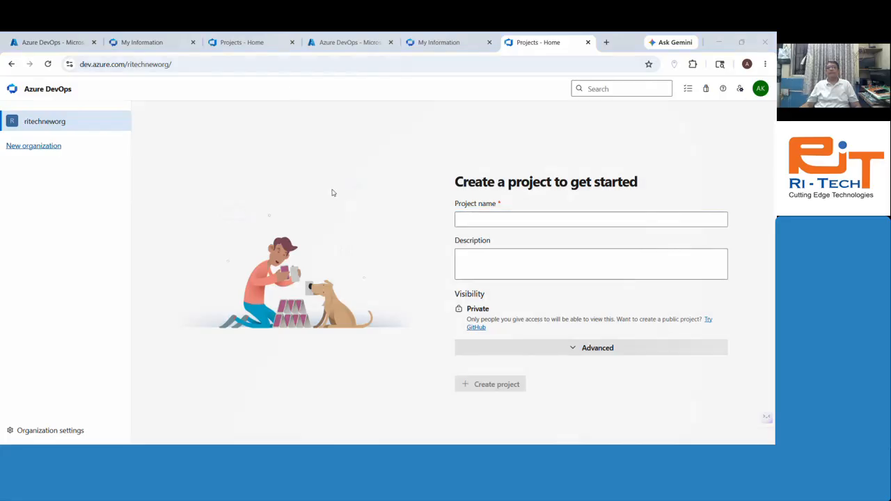
# Step: Name the new project 'Redesining of RI-TechWebsite'
pyautogui.click(504, 220)
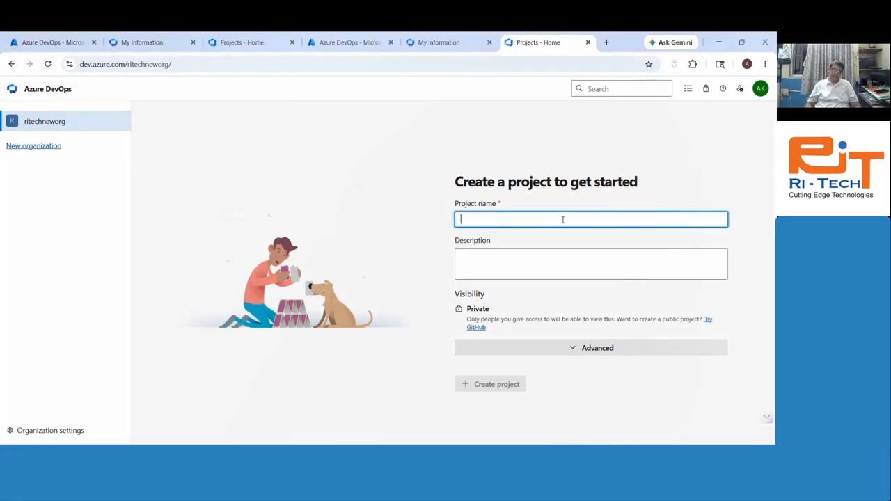
pyautogui.write('Re')
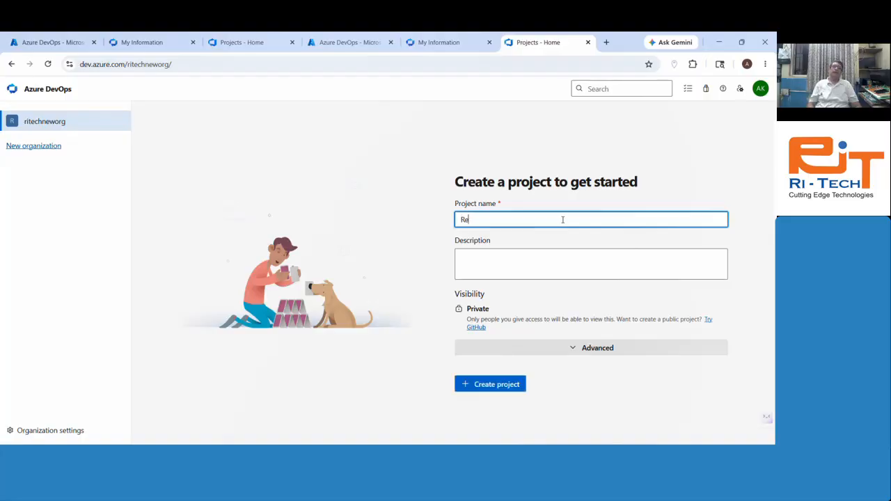
pyautogui.write('desining of')
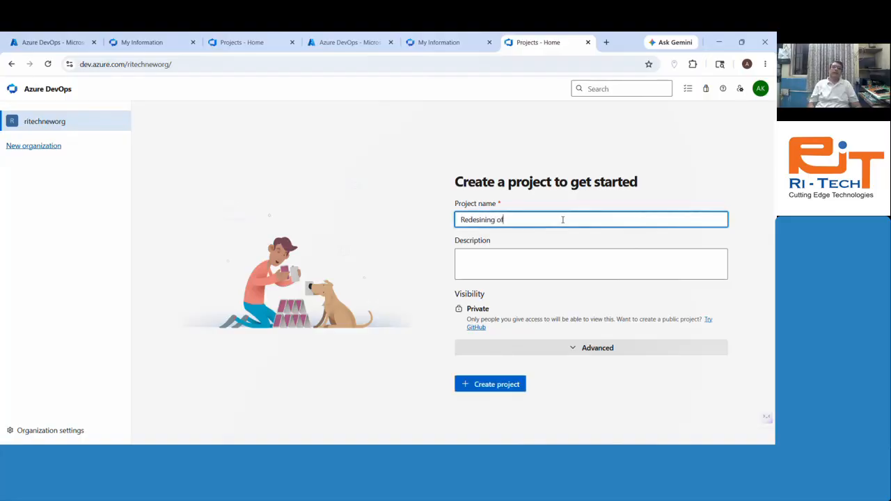
pyautogui.write(' RI-')
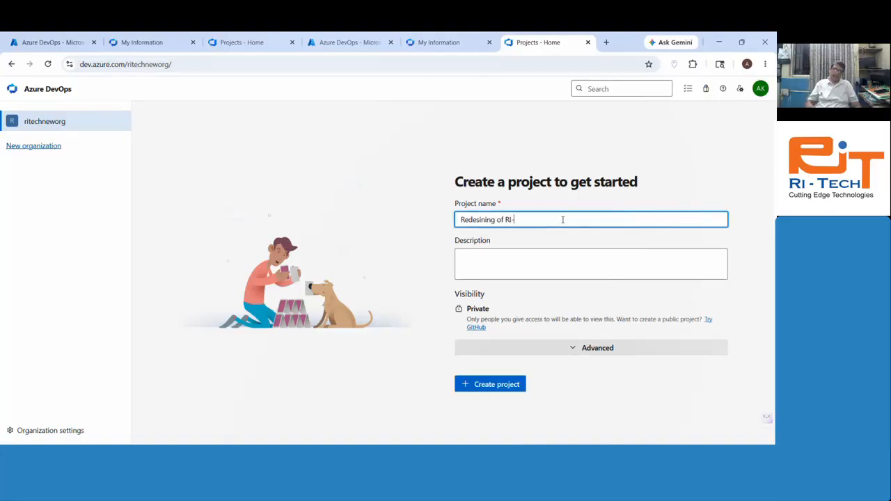
pyautogui.write('TECH W')
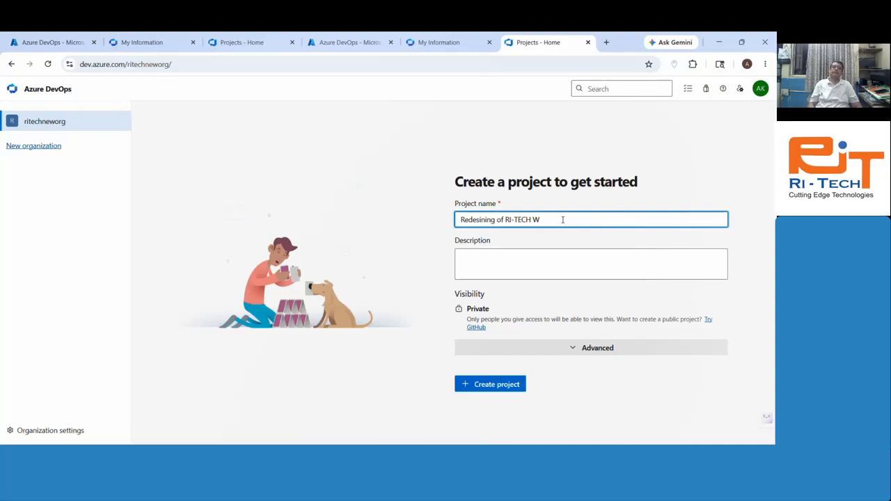
pyautogui.press('BackSpace')
pyautogui.press('BackSpace')
pyautogui.press('BackSpace')
pyautogui.press('BackSpace')
pyautogui.write('ch')
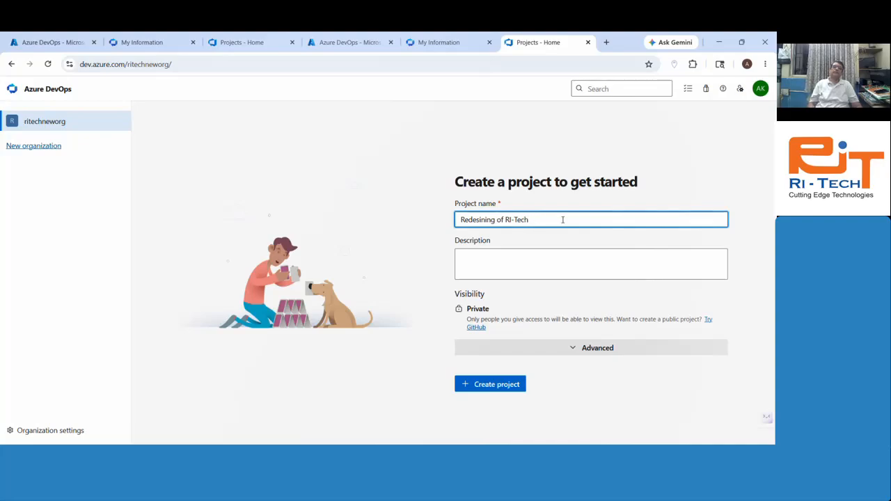
pyautogui.write('Website')
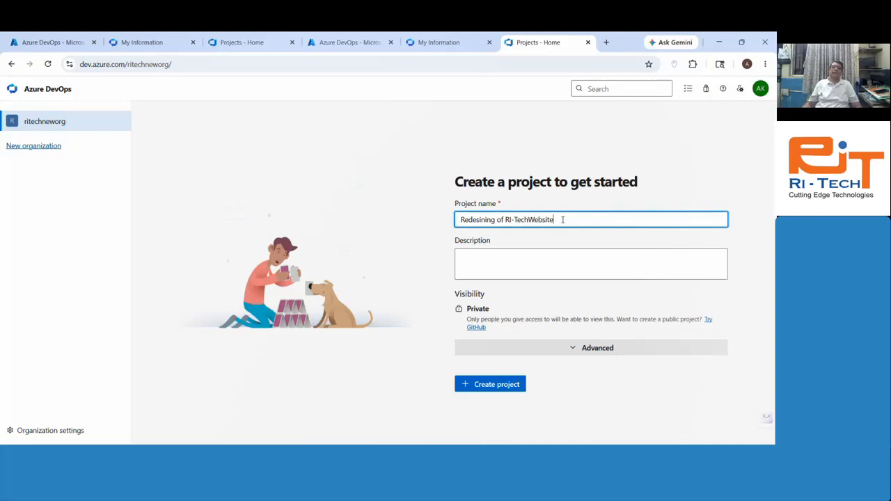
# Step: Describe the project as a responsive, mobile-friendly website redesign with new courses and trainings
pyautogui.click(559, 255)
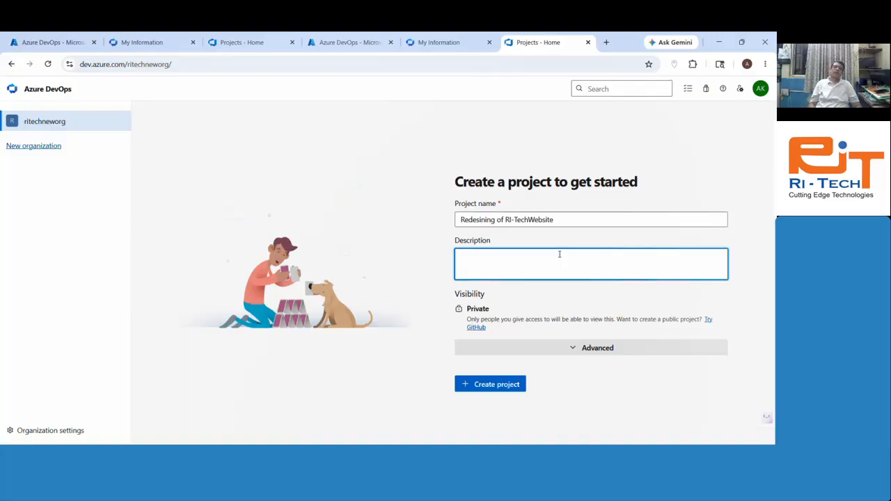
pyautogui.write('Redesing new')
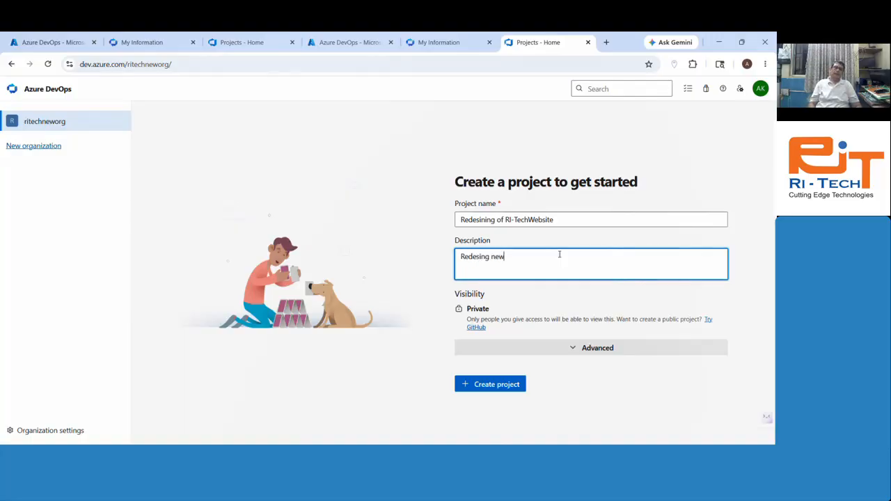
pyautogui.write(' responsive')
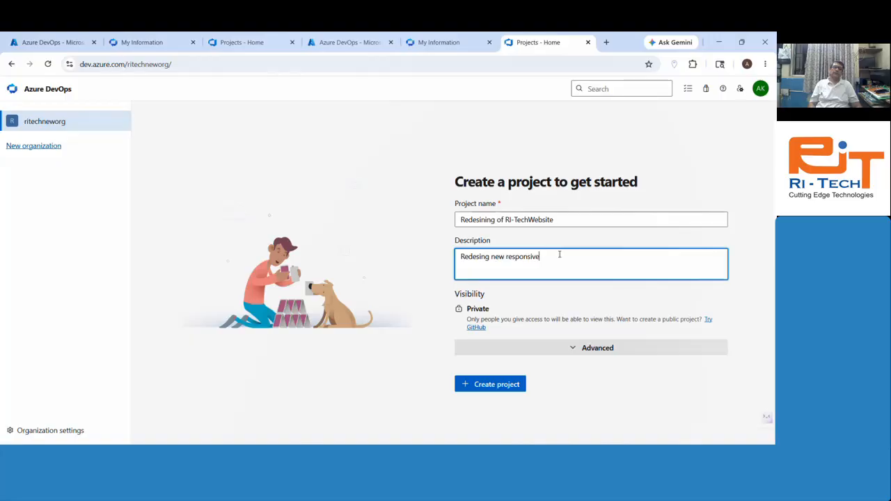
pyautogui.write(' mobile frine')
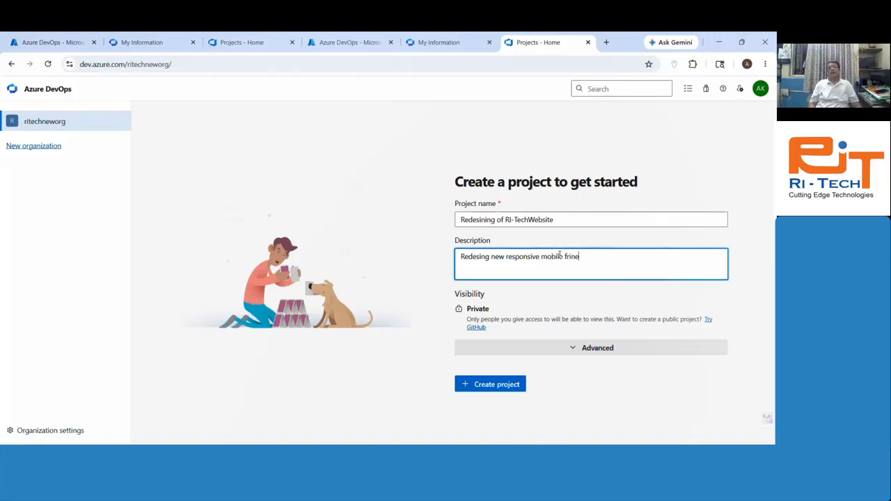
pyautogui.write('dly w')
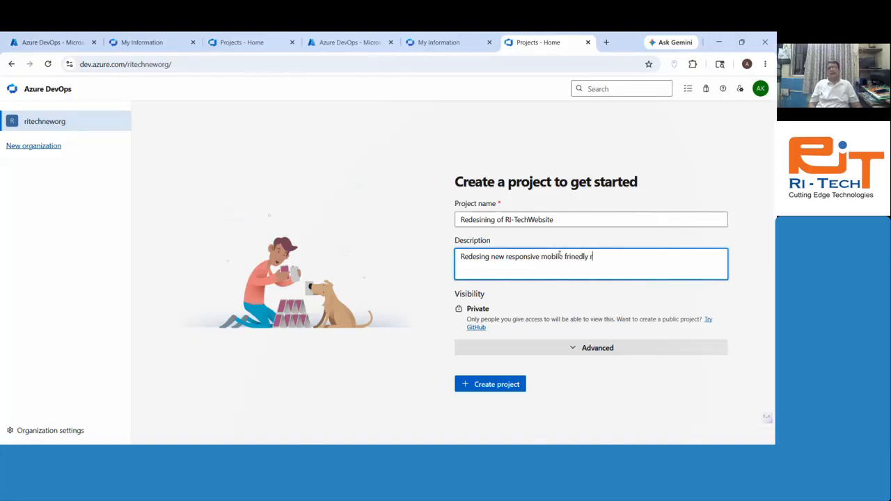
pyautogui.write('itech website ')
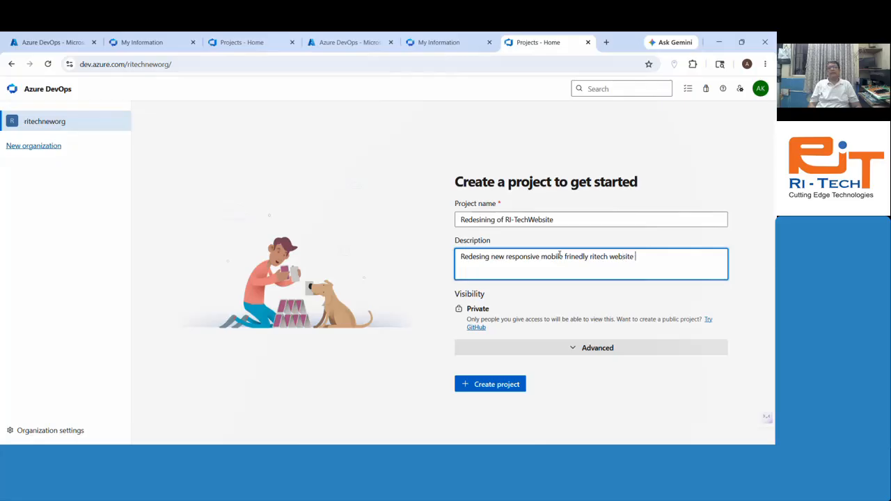
pyautogui.write('with new oures')
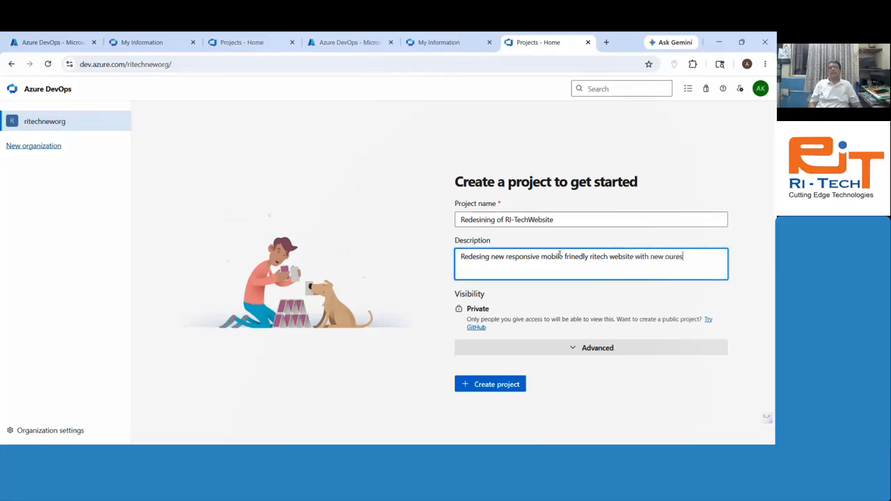
pyautogui.press('BackSpace')
pyautogui.press('BackSpace')
pyautogui.press('BackSpace')
pyautogui.press('BackSpace')
pyautogui.press('BackSpace')
pyautogui.write('courses ')
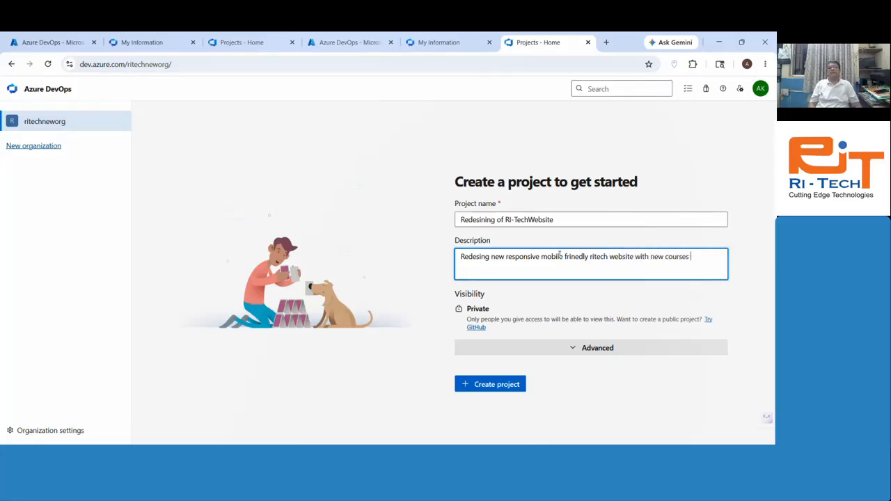
pyautogui.write('and trai')
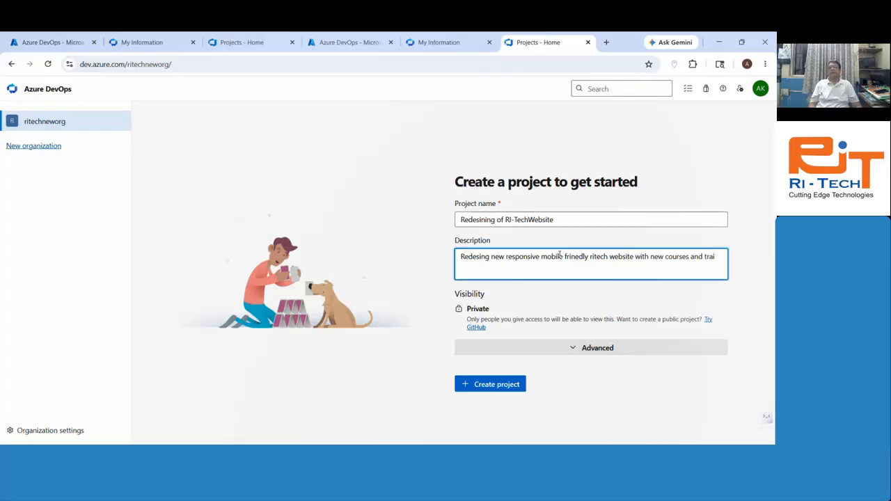
pyautogui.write('nings.')
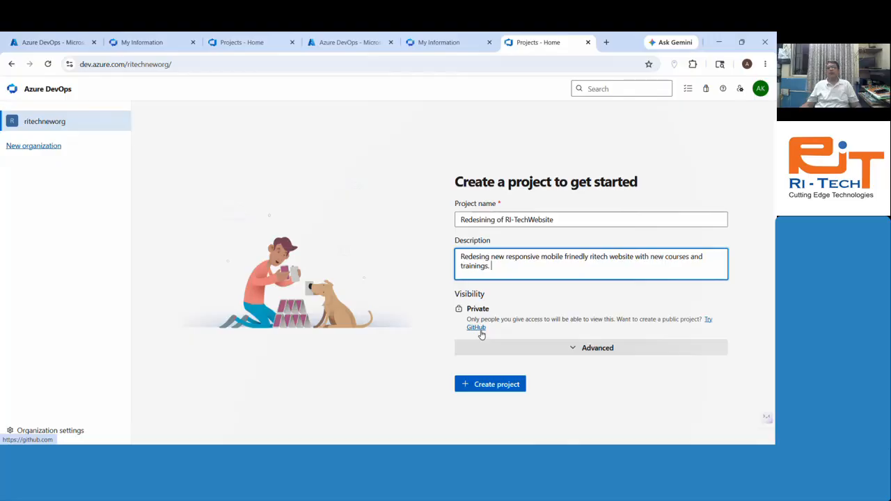
# Step: Expand the advanced options, keep Git for version control, and list the work item processes
pyautogui.click(610, 350)
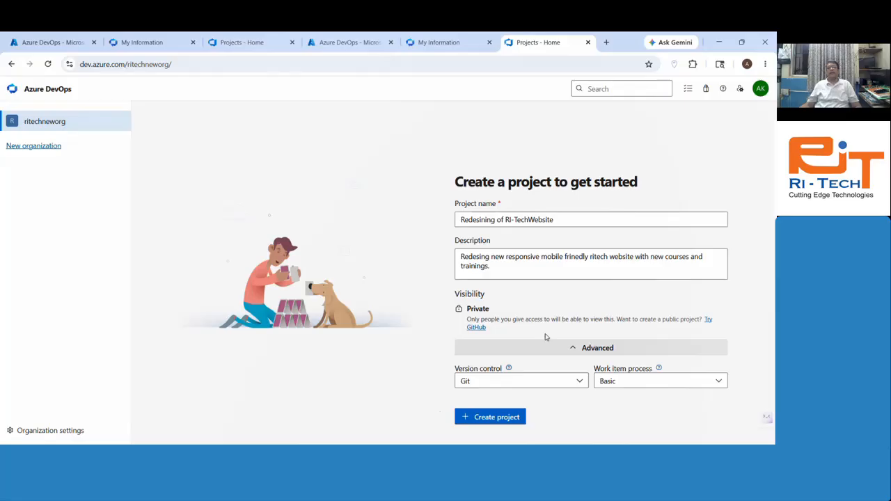
pyautogui.click(522, 383)
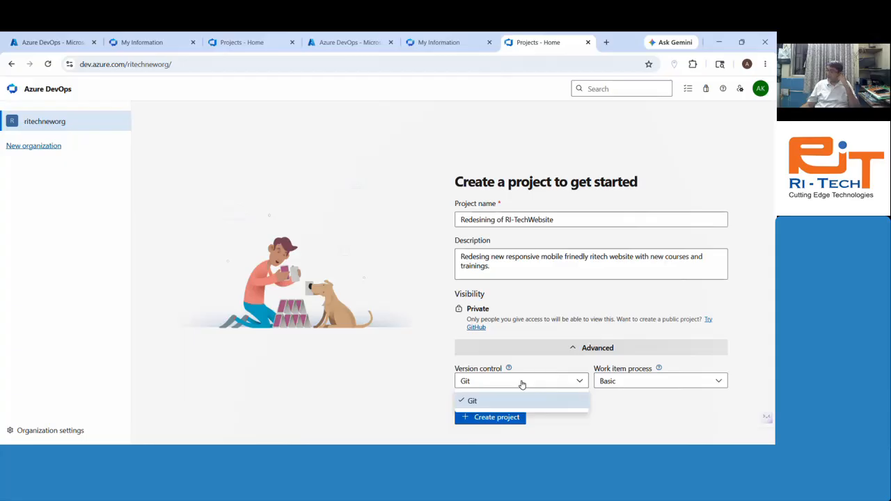
pyautogui.click(535, 402)
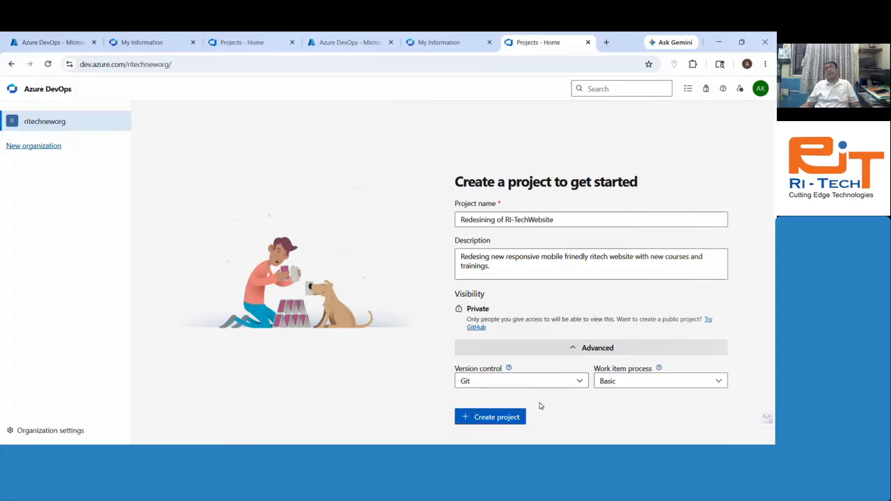
pyautogui.click(630, 382)
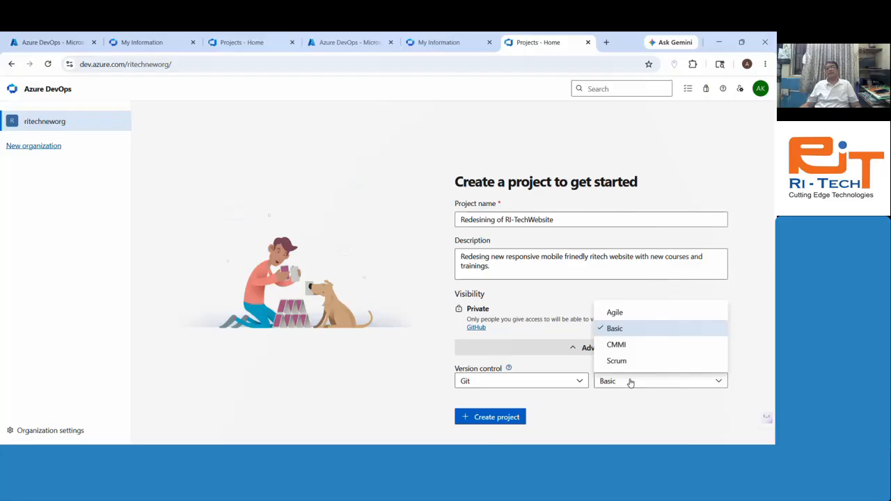
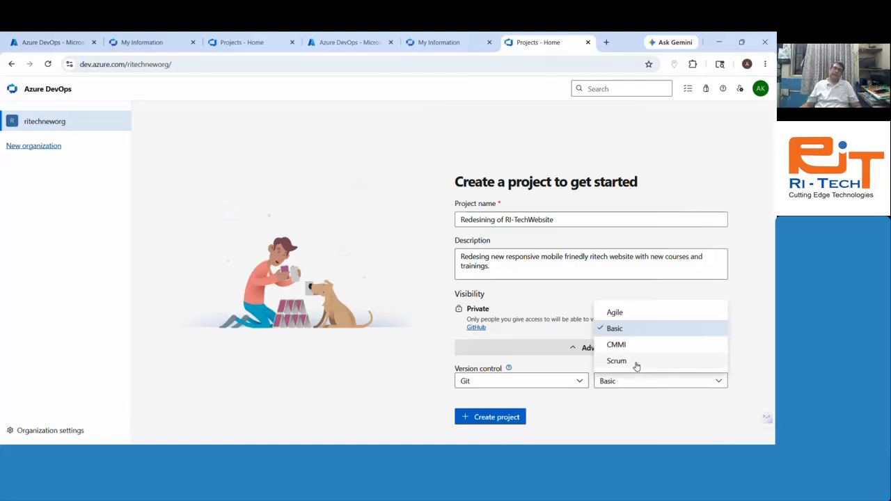
# Step: Keep Basic as the work item process and create the 'Redesining of RI-TechWebsite' project
pyautogui.click(601, 424)
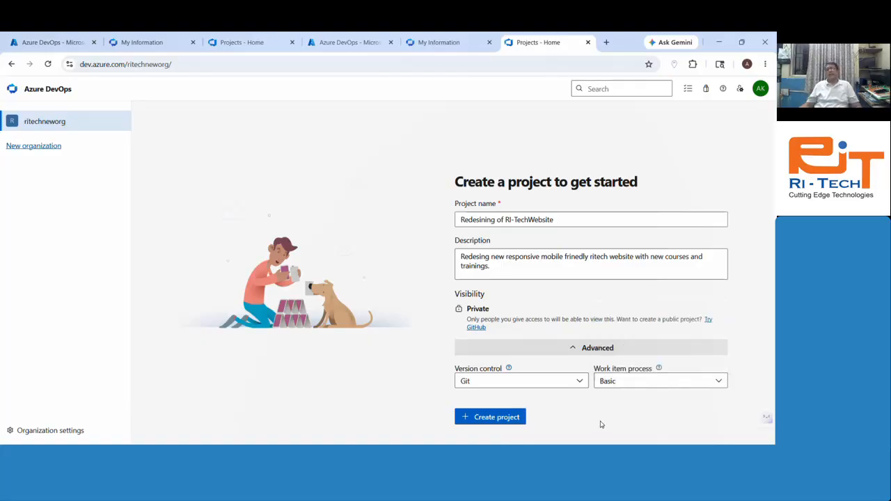
pyautogui.click(484, 425)
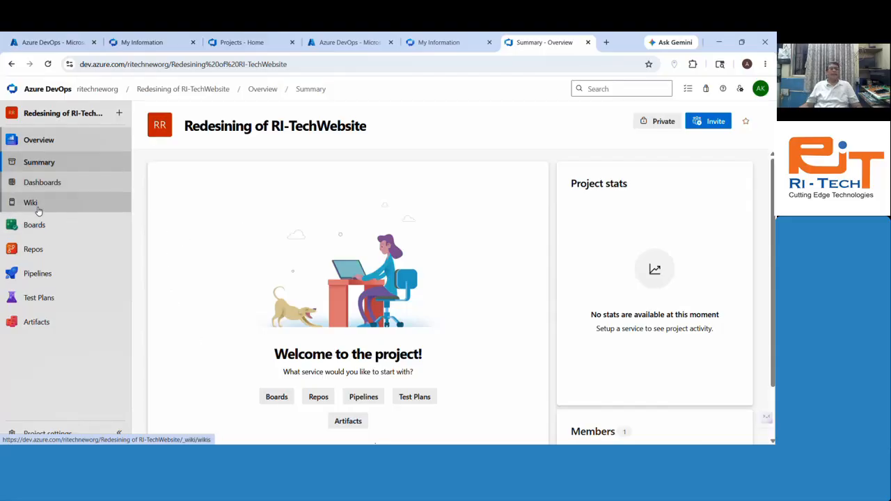
# Step: Open the project's empty Overview dashboard from the left navigation
pyautogui.moveTo(40, 230)
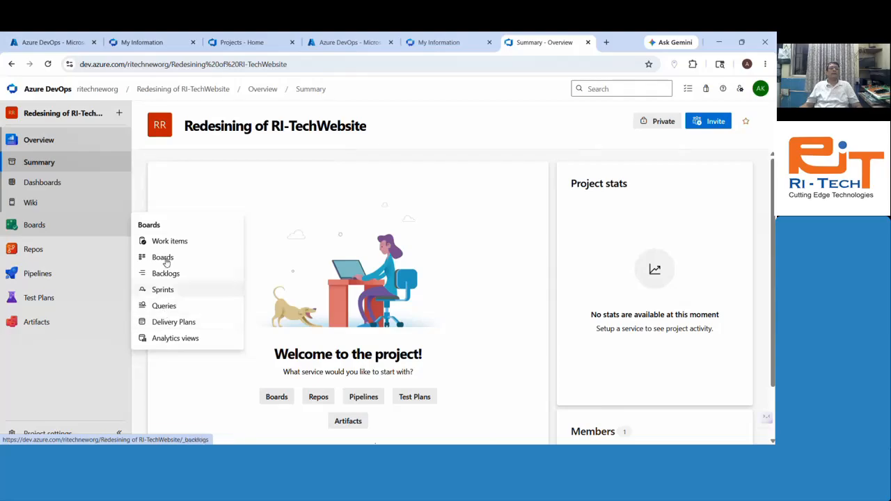
pyautogui.moveTo(36, 263)
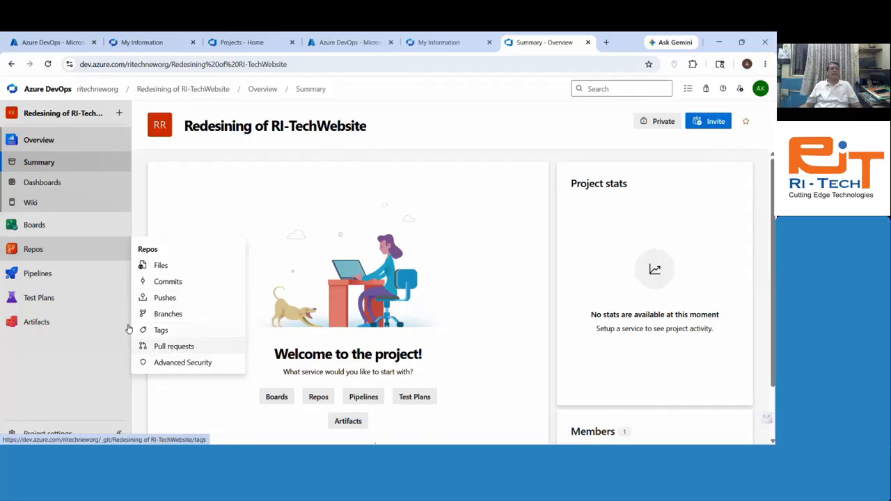
pyautogui.moveTo(44, 280)
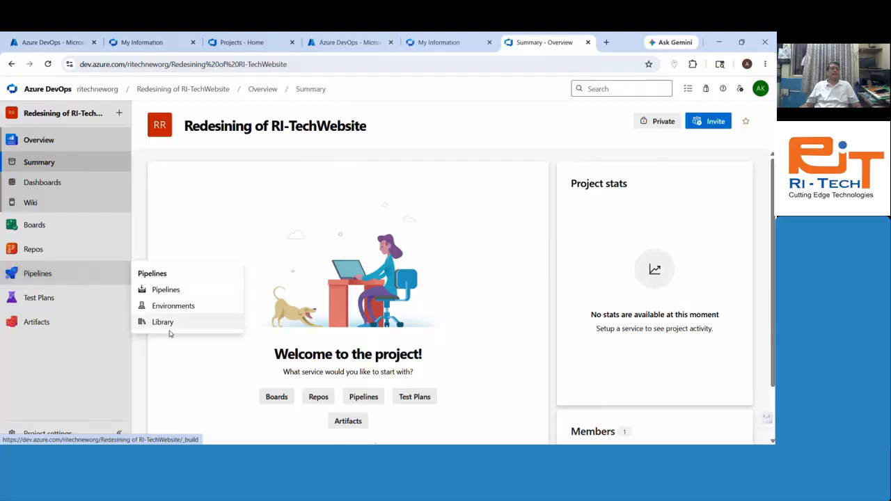
pyautogui.moveTo(39, 300)
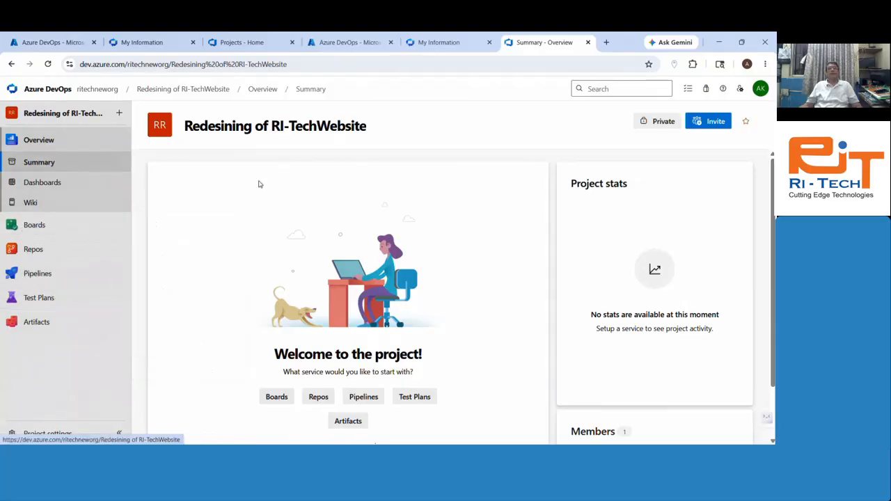
pyautogui.click(55, 185)
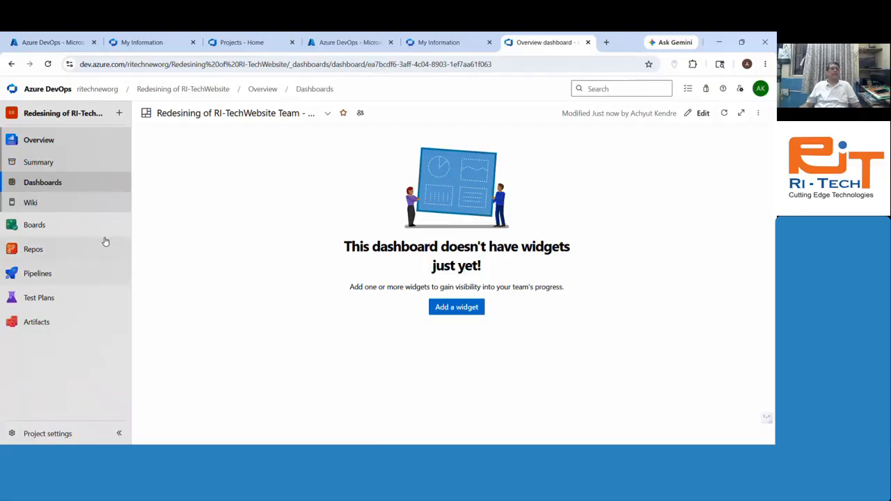
# Step: Tour Work items, Boards, Backlogs, Sprints and Delivery Plans, then list new work item types
pyautogui.click(62, 231)
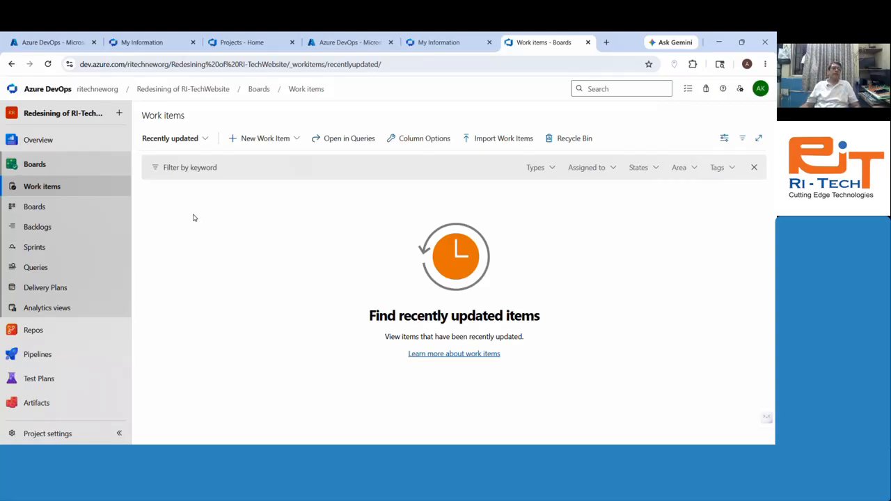
pyautogui.click(58, 210)
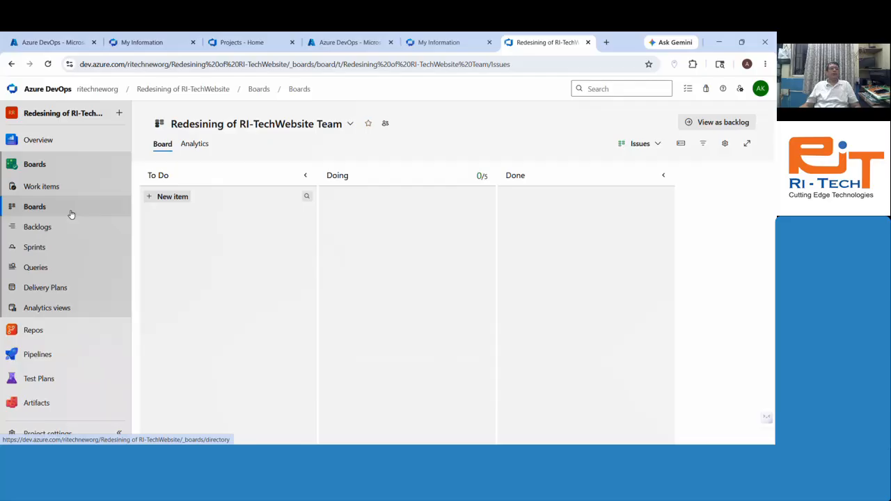
pyautogui.click(64, 237)
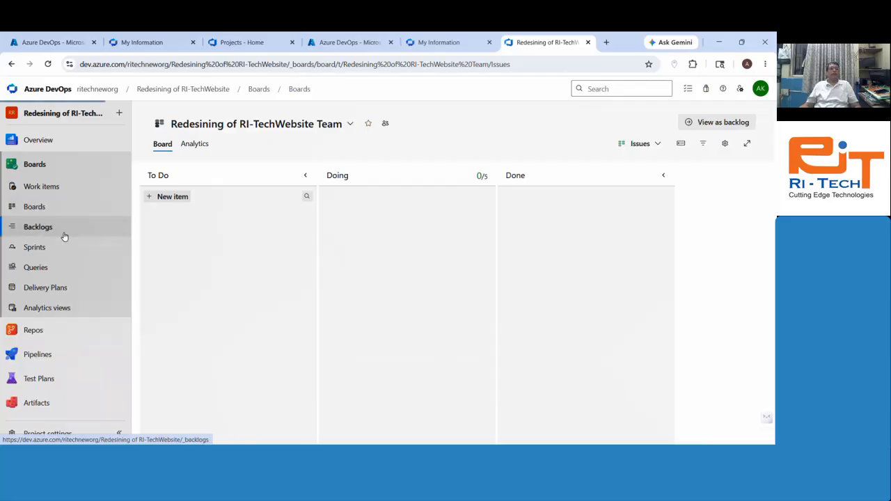
pyautogui.click(63, 247)
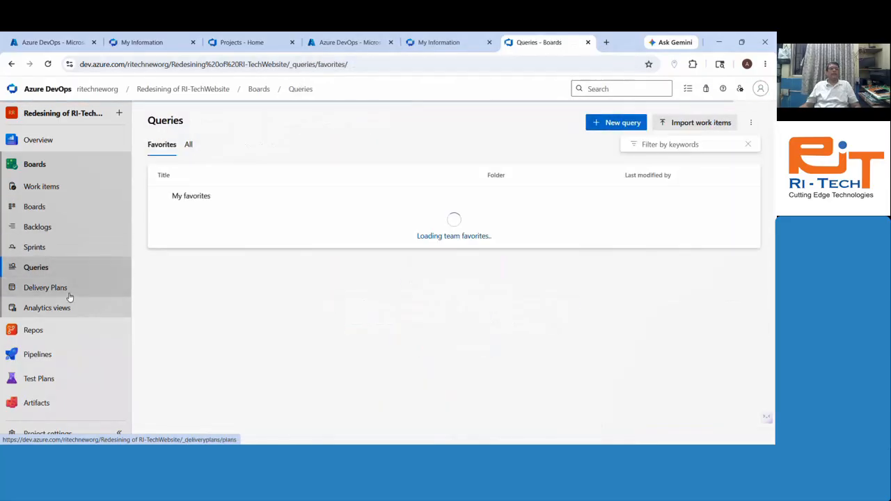
pyautogui.click(68, 293)
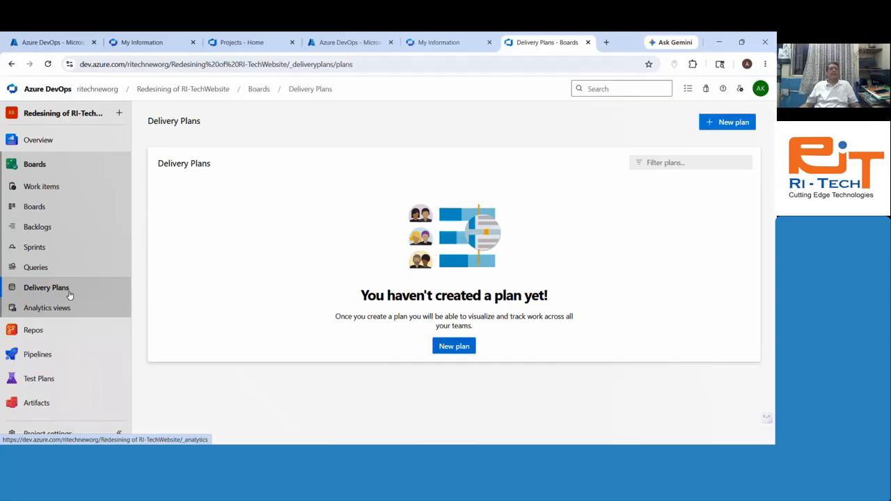
pyautogui.click(62, 186)
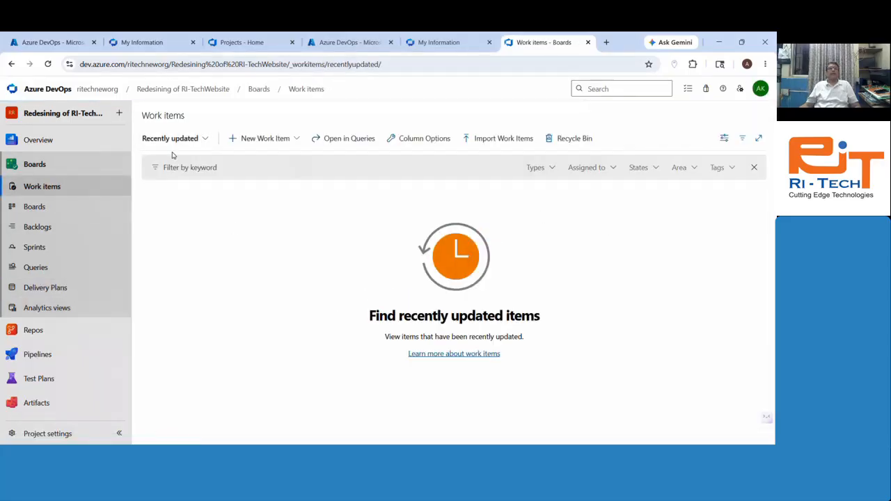
pyautogui.click(236, 145)
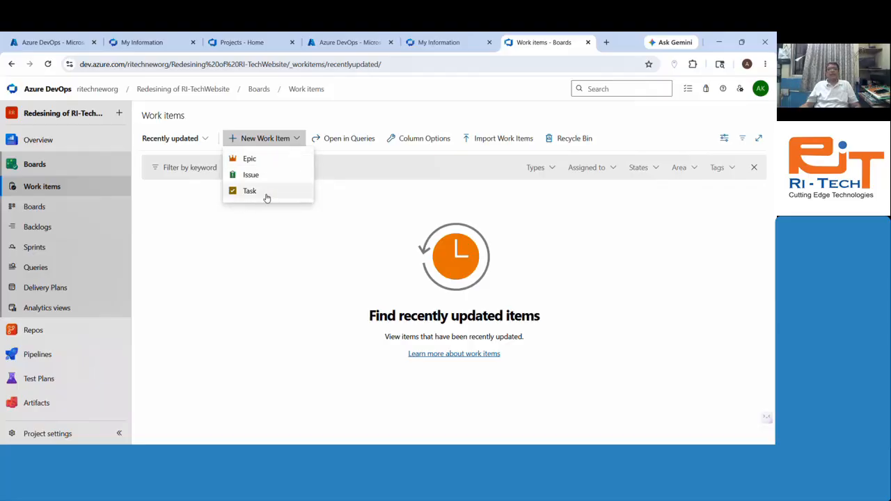
# Step: Start an Epic 'Ri-TECH Website Redesign' described as 'Want to desing fully responsive website'
pyautogui.click(249, 159)
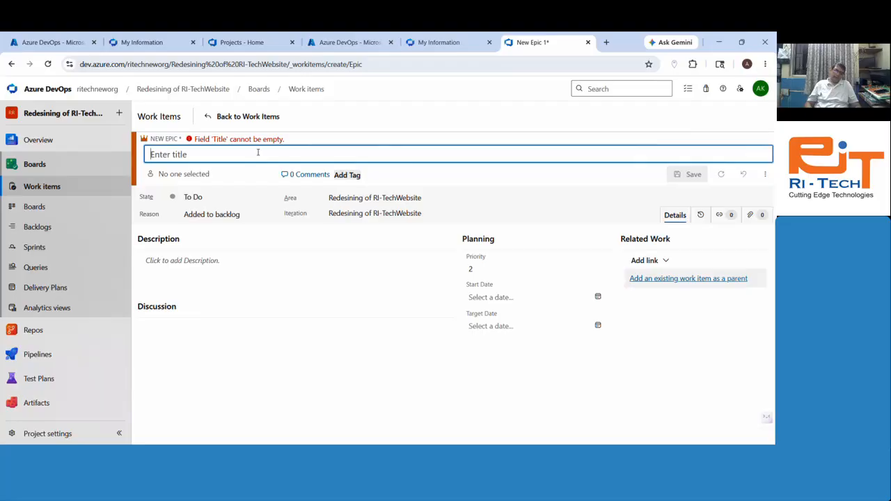
pyautogui.write('Ri')
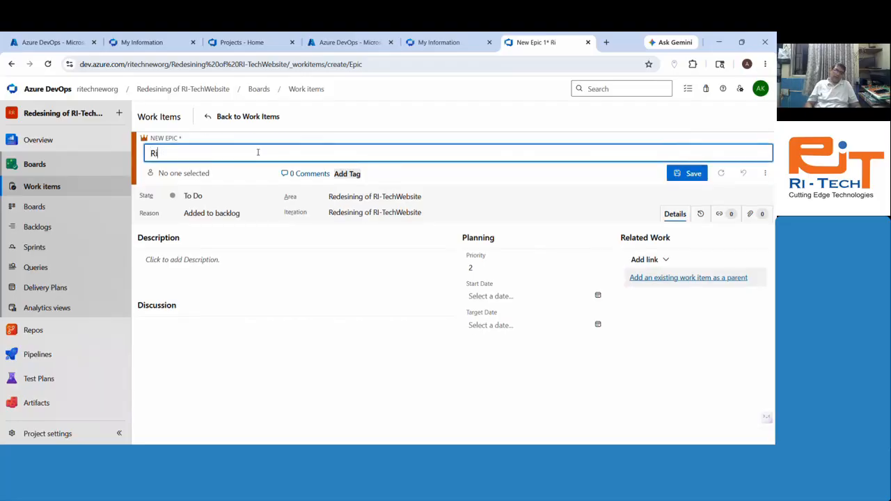
pyautogui.write('-TECH Web')
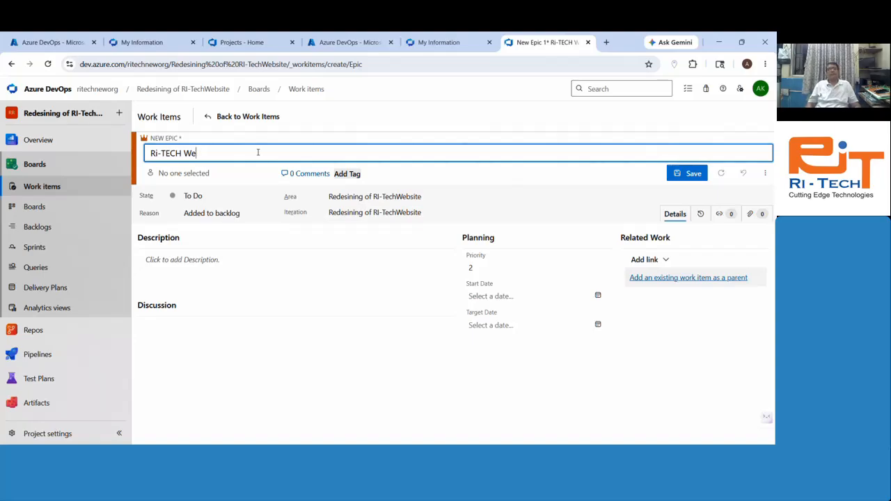
pyautogui.write('site Redesign')
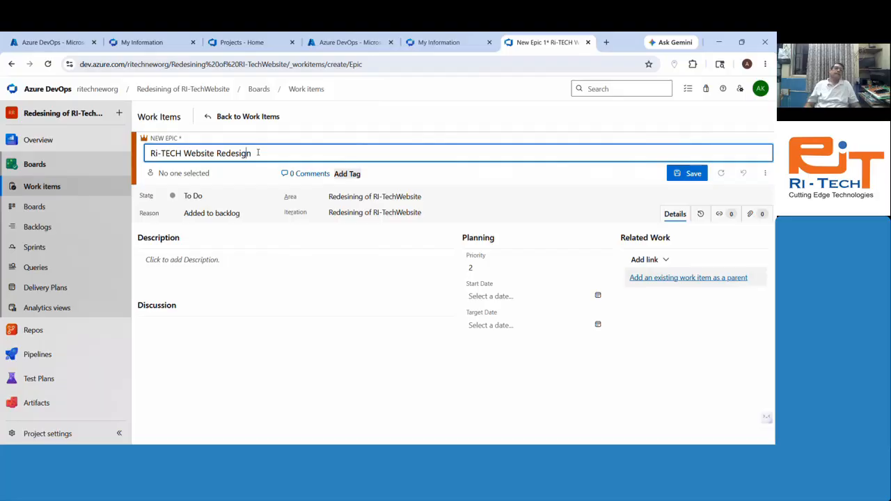
pyautogui.press('Left')
pyautogui.press('Left')
pyautogui.press('Left')
pyautogui.press('Left')
pyautogui.press('Left')
pyautogui.press('Left')
pyautogui.press('Left')
pyautogui.press('Left')
pyautogui.press('Left')
pyautogui.press('Left')
pyautogui.press('Left')
pyautogui.press('Left')
pyautogui.press('Left')
pyautogui.press('Left')
pyautogui.press('Left')
pyautogui.press('Left')
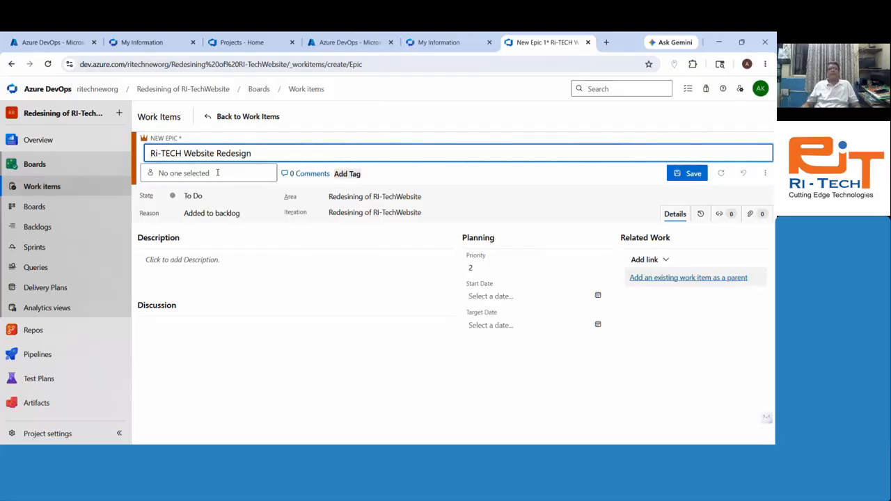
pyautogui.click(203, 260)
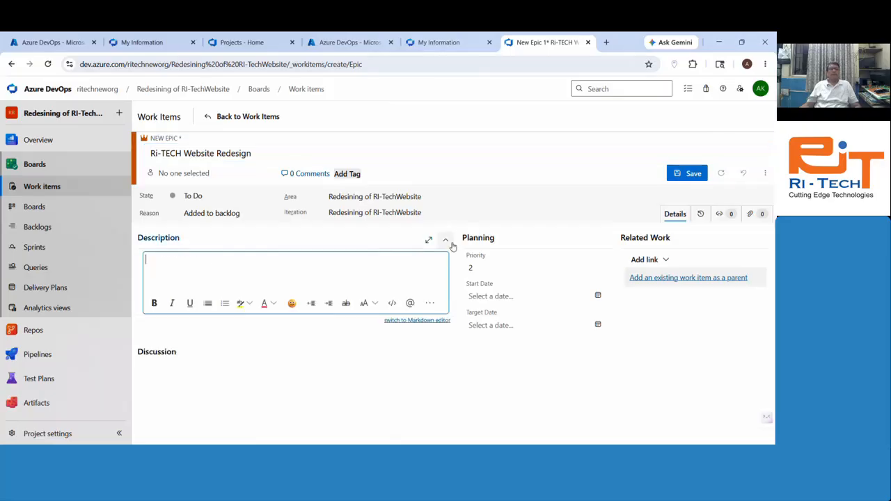
pyautogui.write('Want')
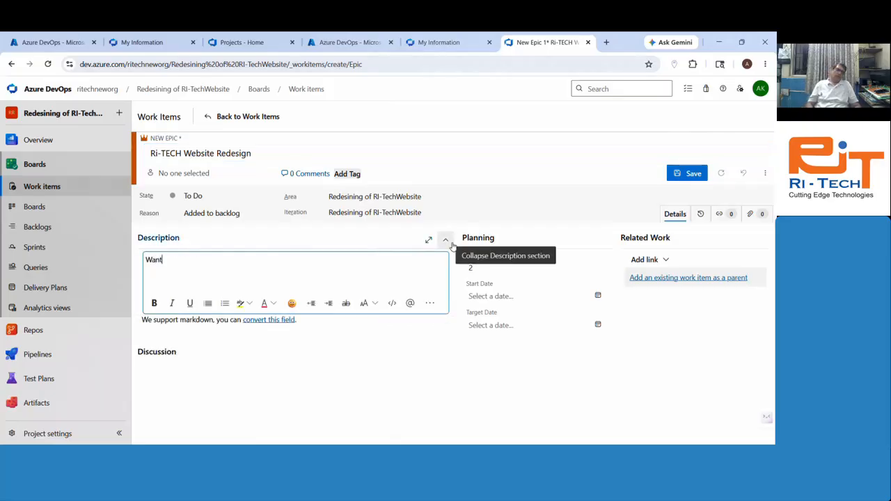
pyautogui.write(' to desing fully ')
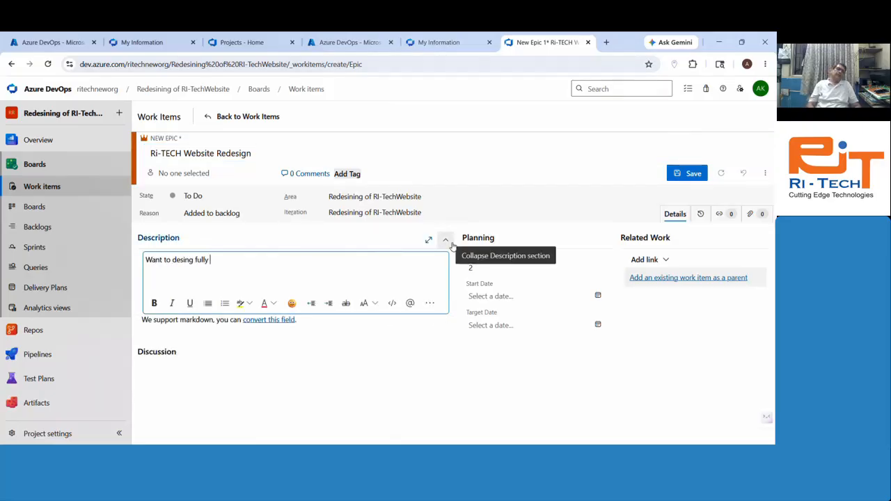
pyautogui.write('responsive we')
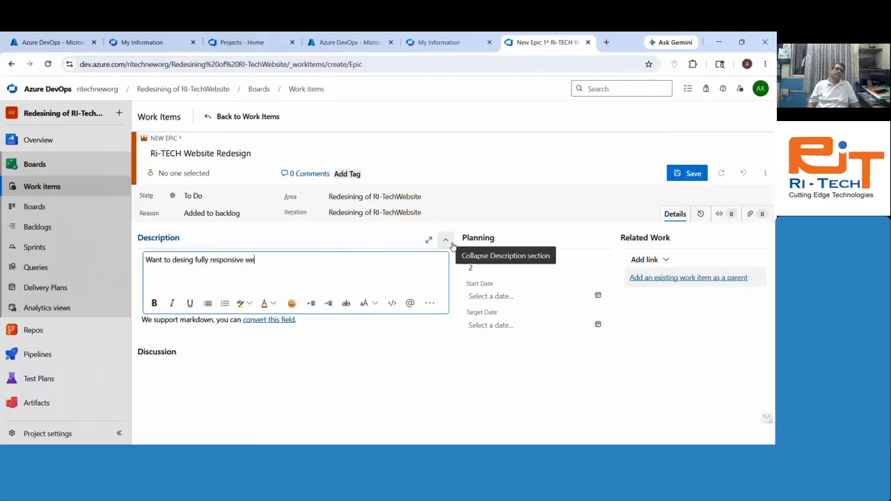
pyautogui.write('bsite')
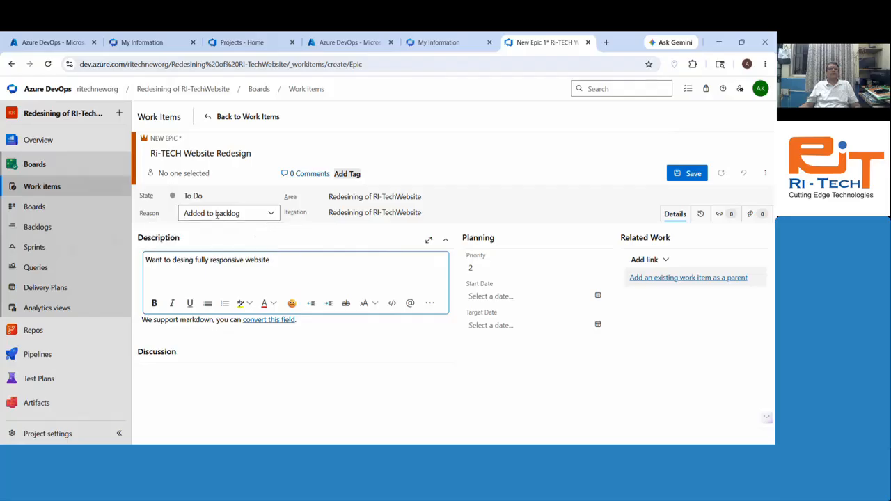
# Step: Leave the Epic's reason unchanged and keep its priority at 2
pyautogui.click(260, 213)
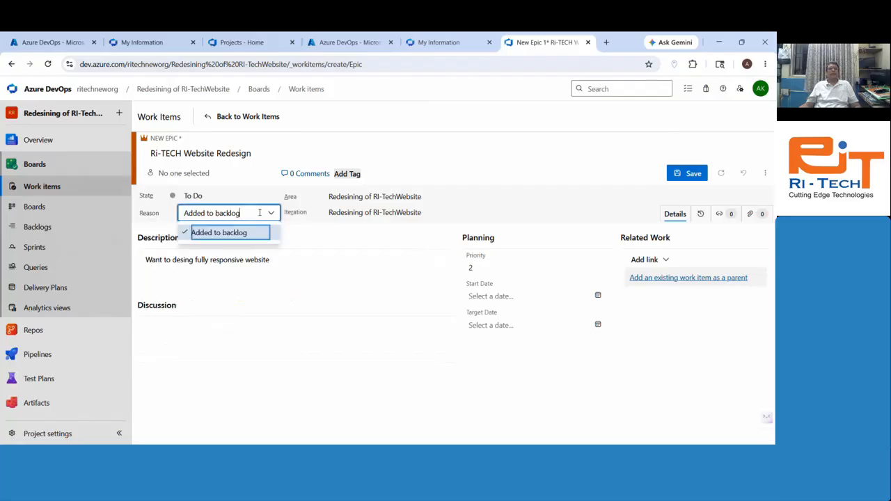
pyautogui.click(322, 235)
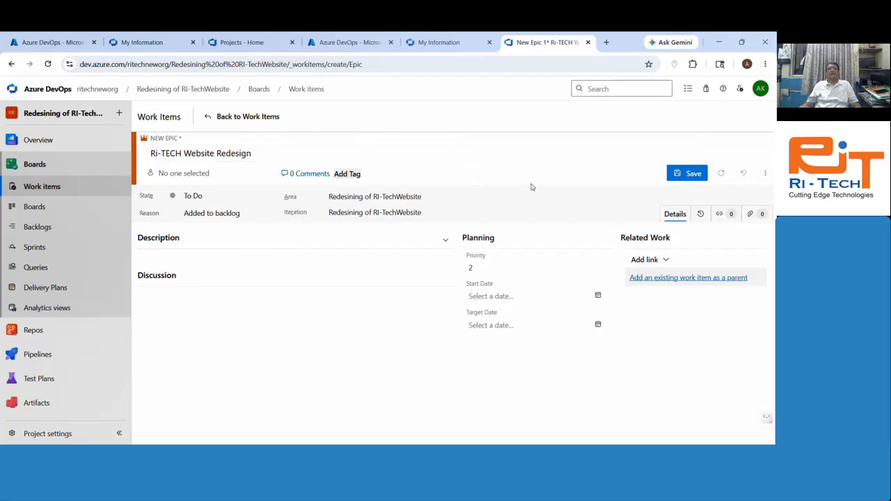
pyautogui.click(160, 244)
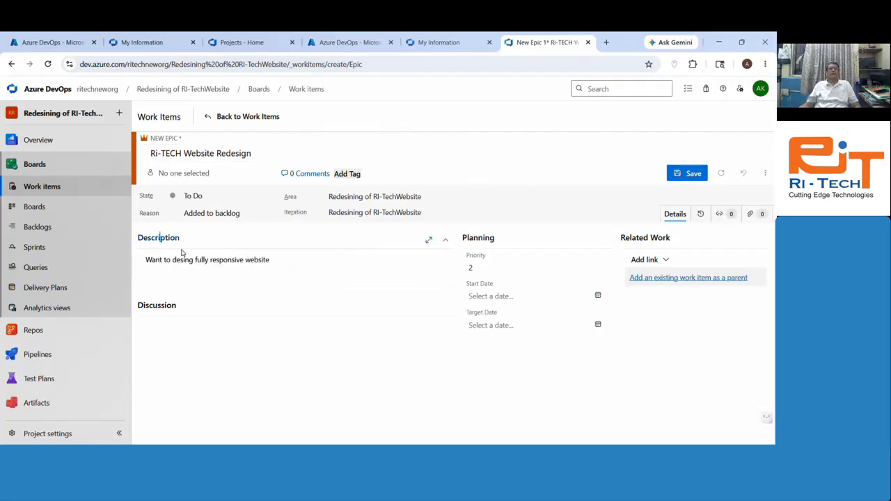
pyautogui.click(500, 272)
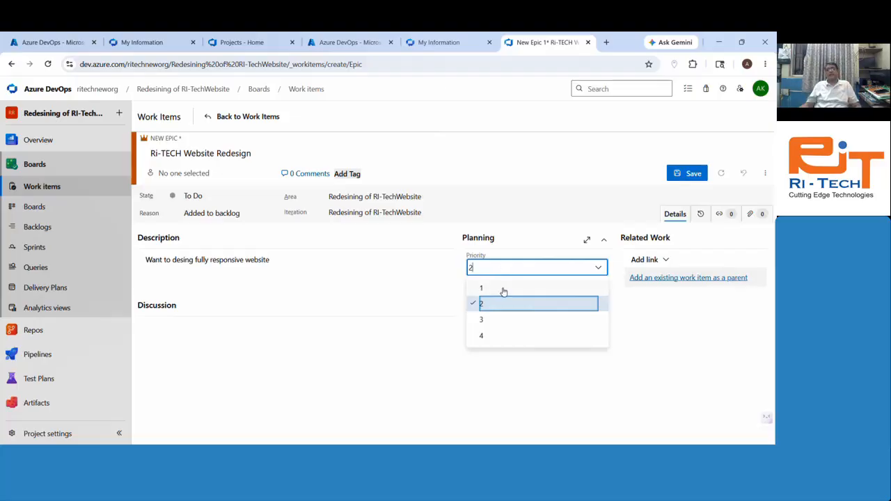
pyautogui.click(721, 340)
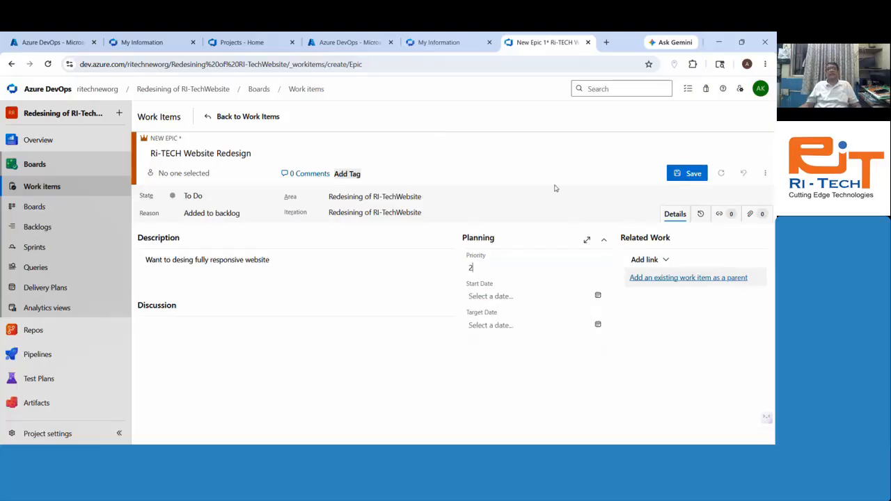
# Step: Set start date May 27, 2026 and target date June 4, 2026, then switch to the Azure portal tab
pyautogui.click(514, 298)
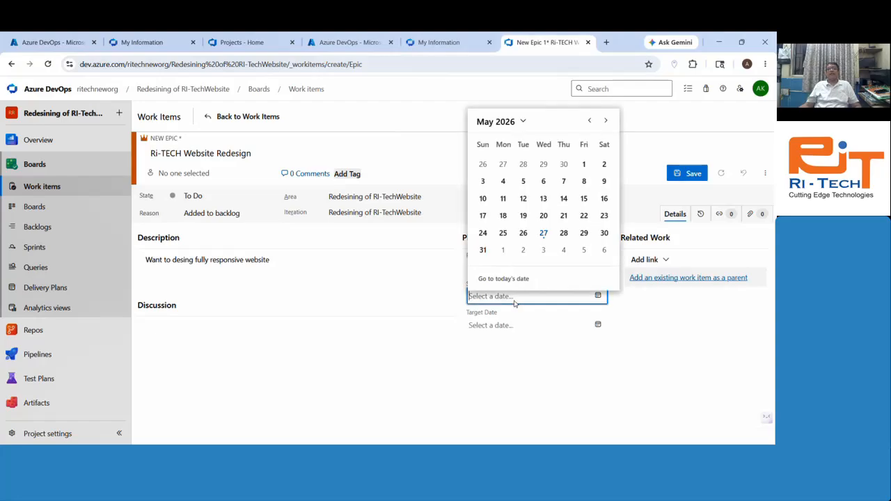
pyautogui.click(543, 234)
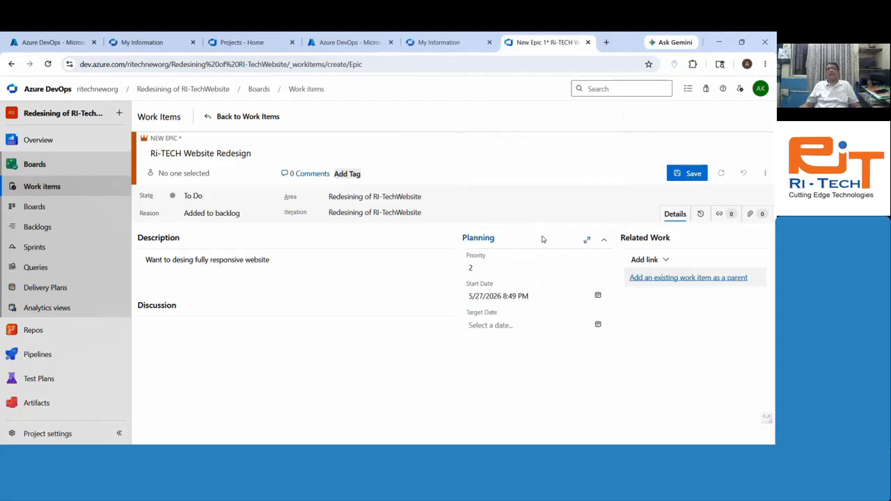
pyautogui.click(548, 326)
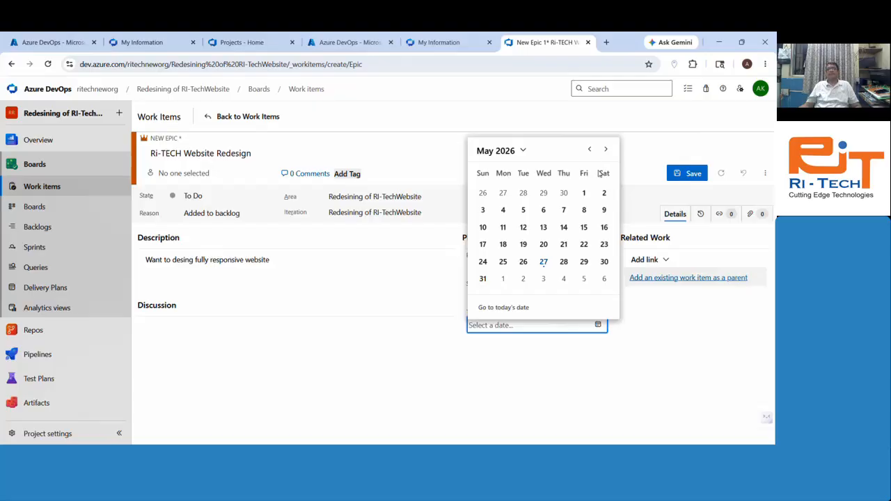
pyautogui.click(606, 149)
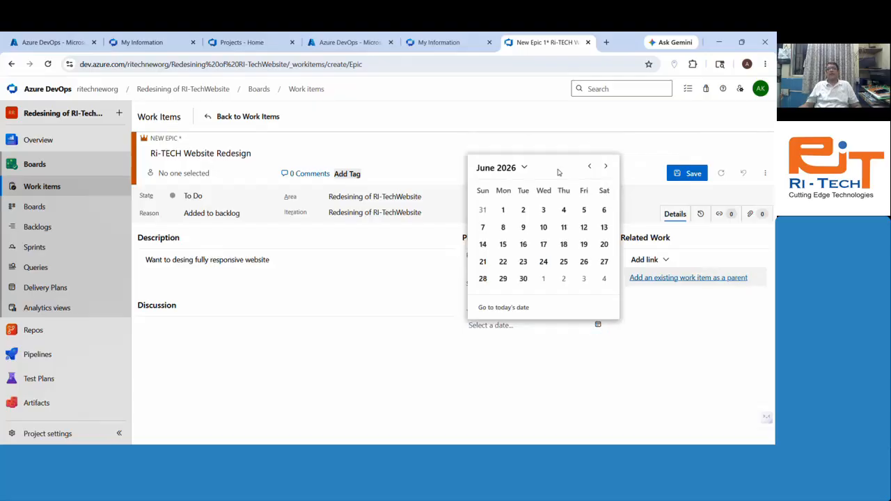
pyautogui.click(564, 209)
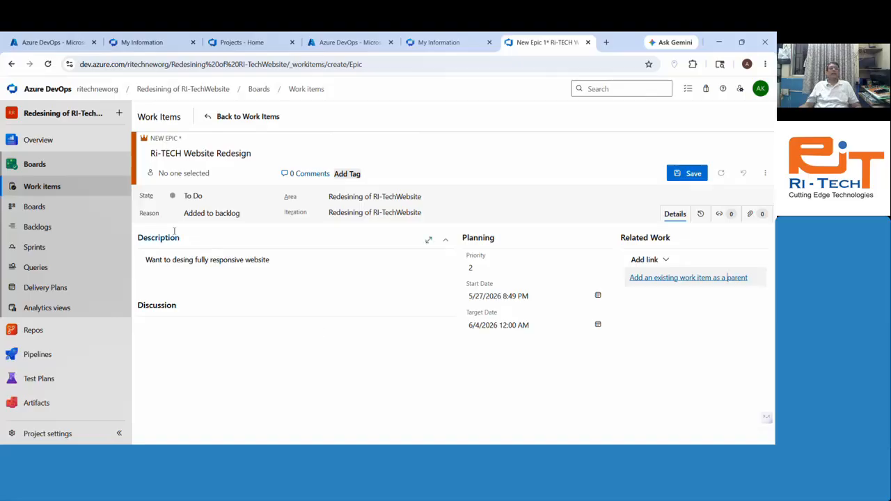
pyautogui.click(236, 173)
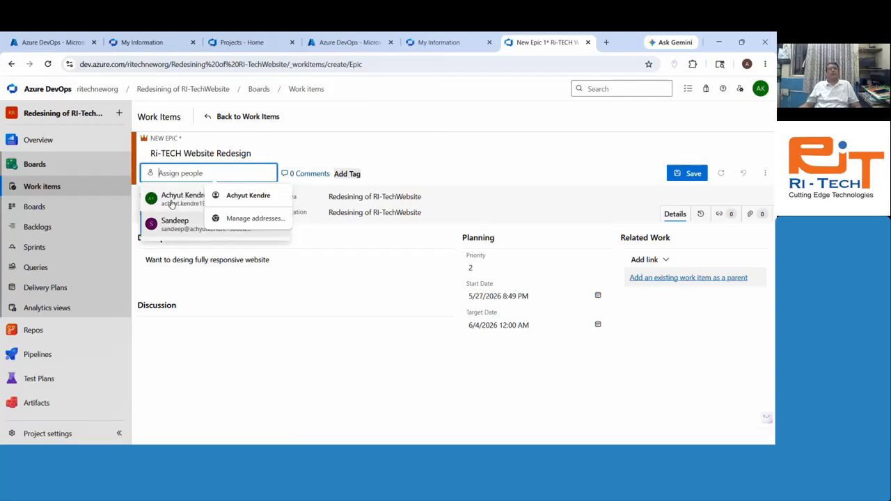
pyautogui.click(336, 44)
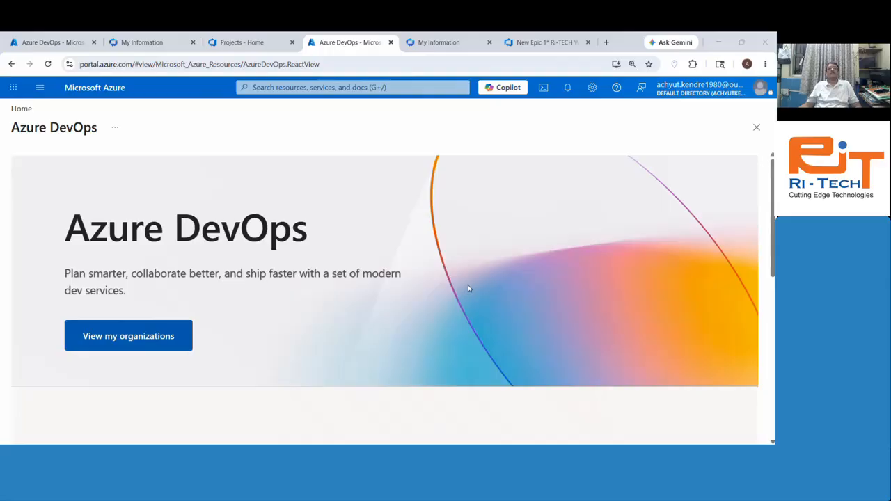
# Step: Cycle through the open tabs, then go to portal.azure.com
pyautogui.click(417, 43)
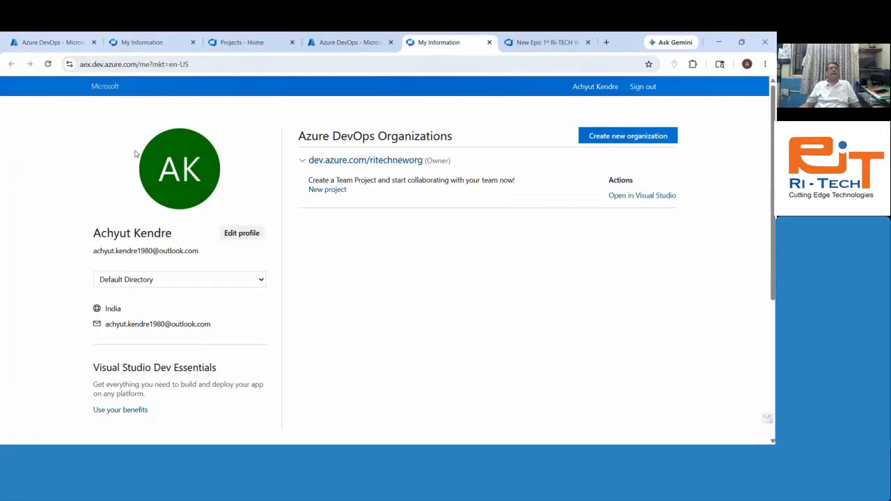
pyautogui.click(142, 43)
pyautogui.click(42, 43)
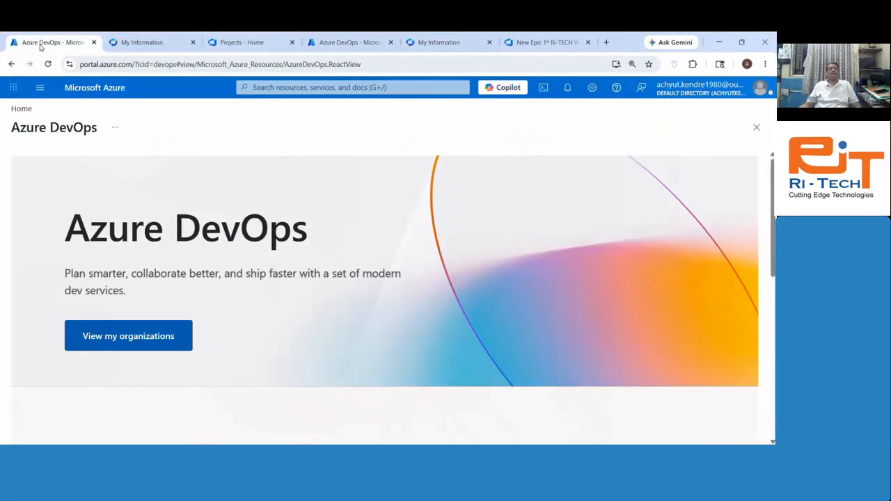
pyautogui.click(241, 43)
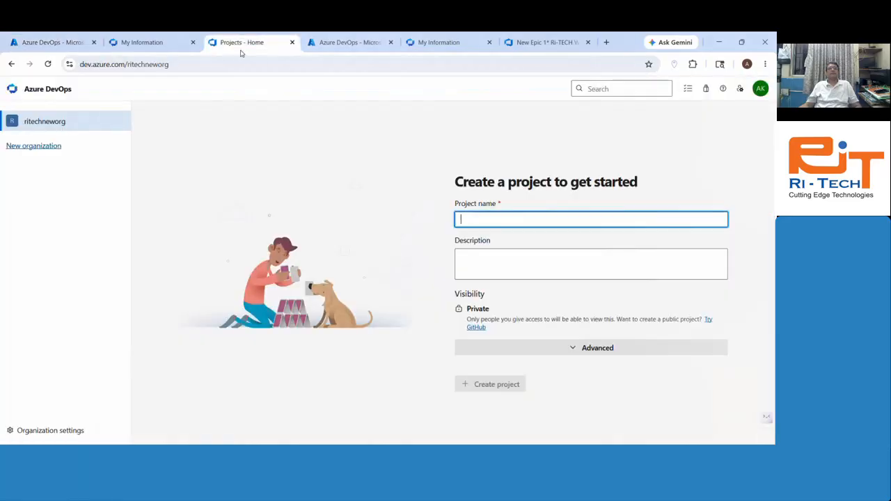
pyautogui.click(26, 48)
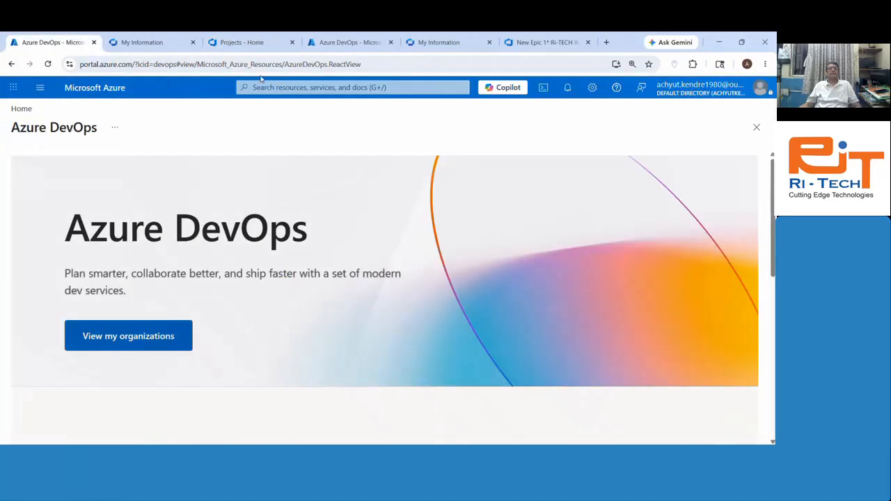
pyautogui.click(376, 68)
pyautogui.write('por')
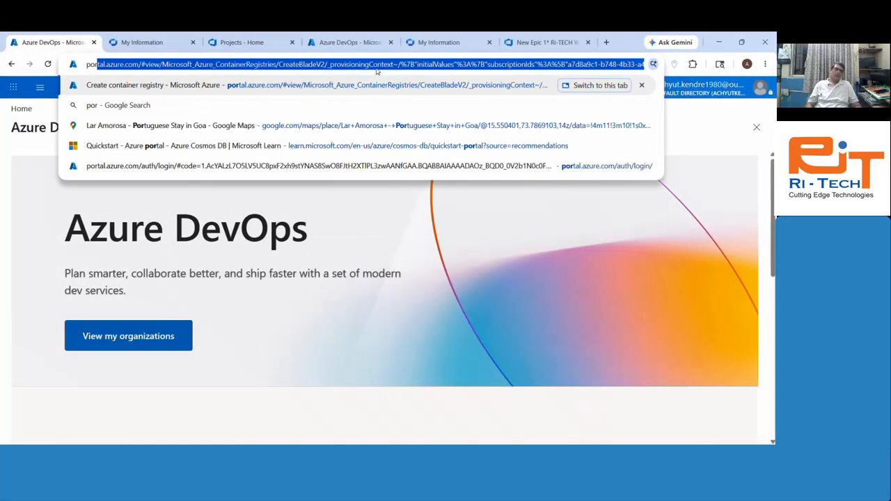
pyautogui.write('tal.azure.com')
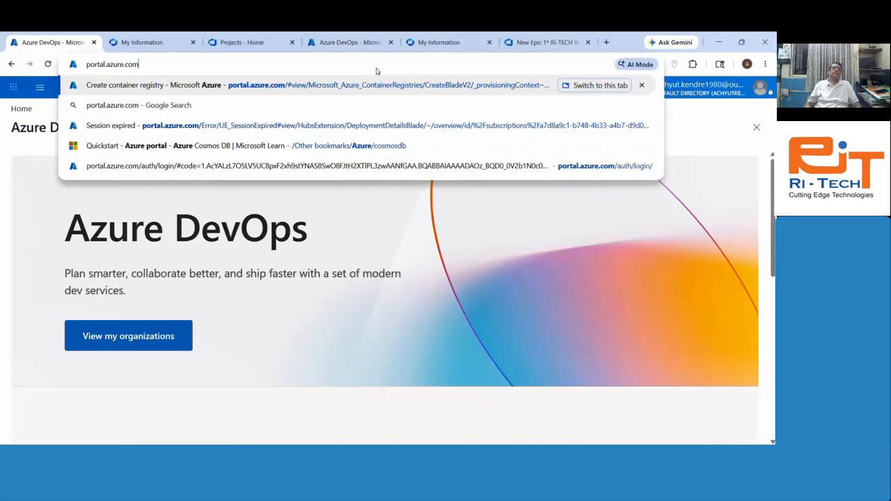
pyautogui.press('Return')
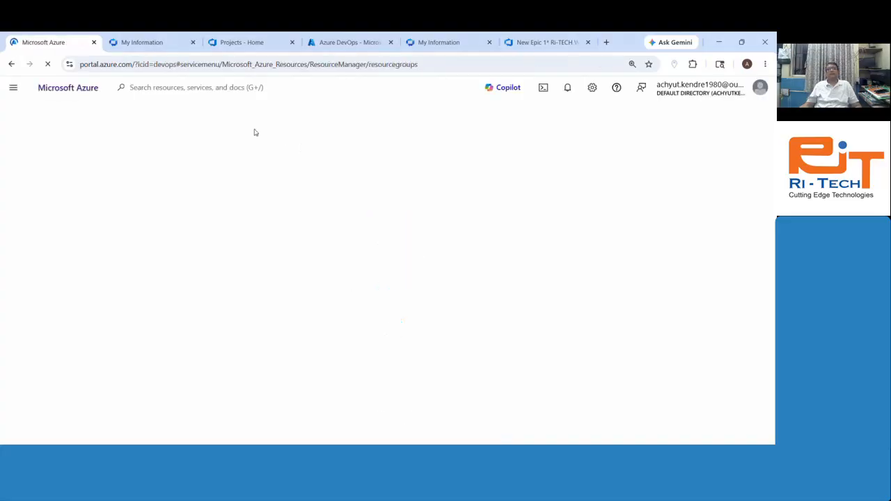
# Step: Search the portal for 'users' and open the Users service listing 3 users
pyautogui.click(320, 87)
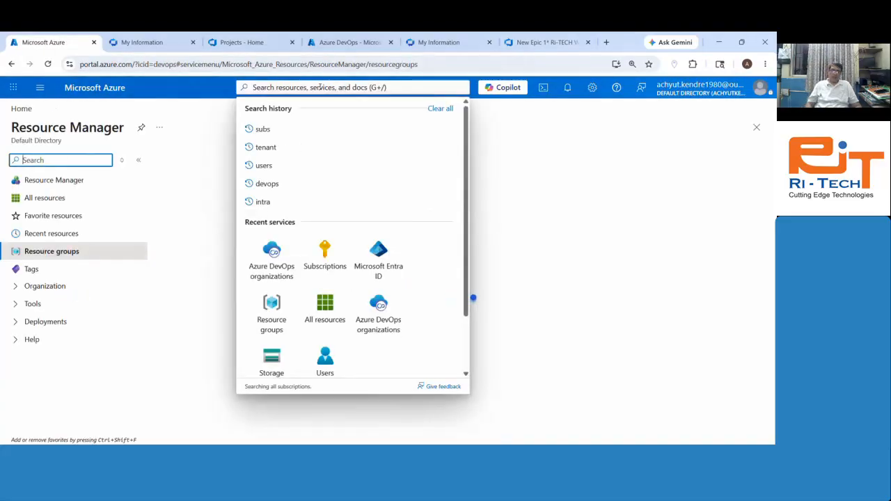
pyautogui.write('users')
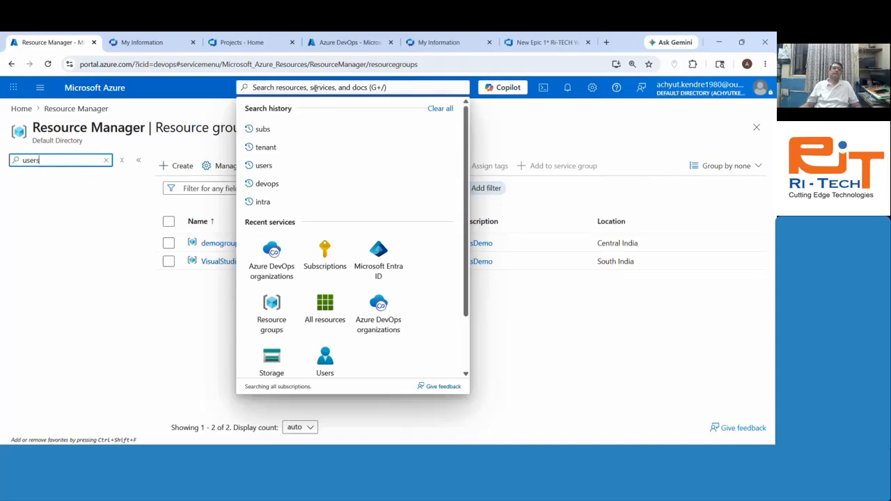
pyautogui.click(315, 87)
pyautogui.write('users')
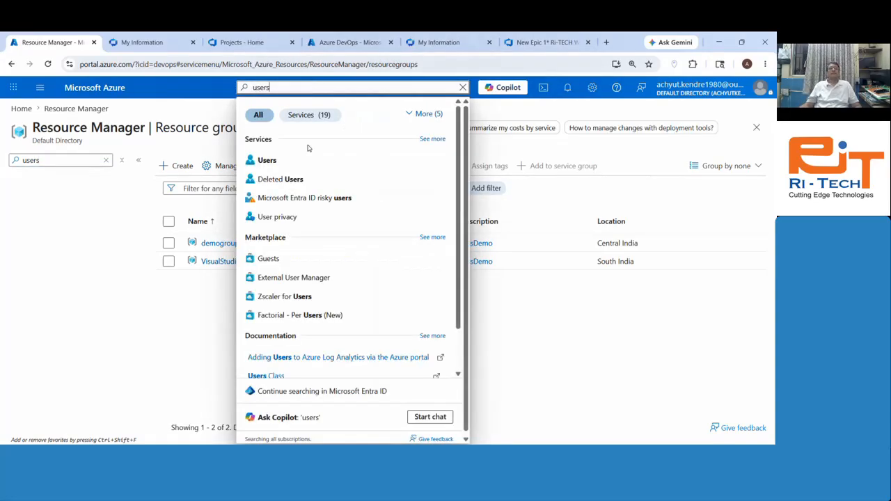
pyautogui.click(270, 164)
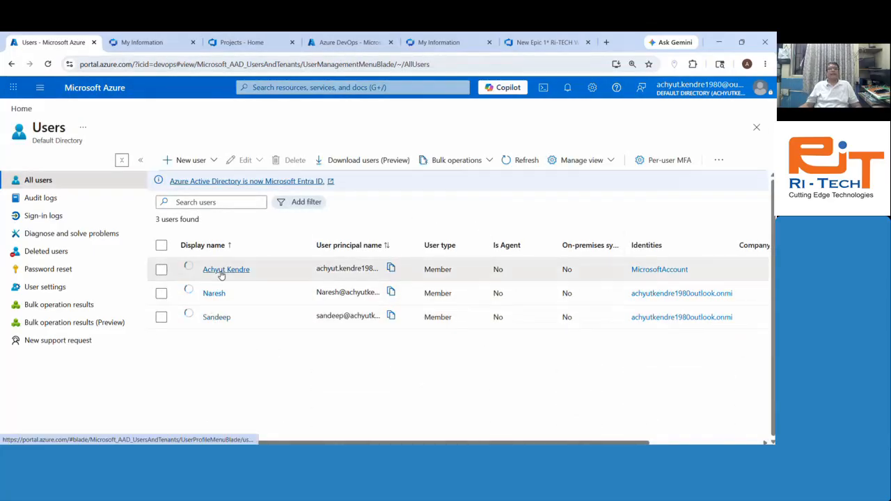
# Step: Return to the Epic draft and assign it to the second team member
pyautogui.click(546, 41)
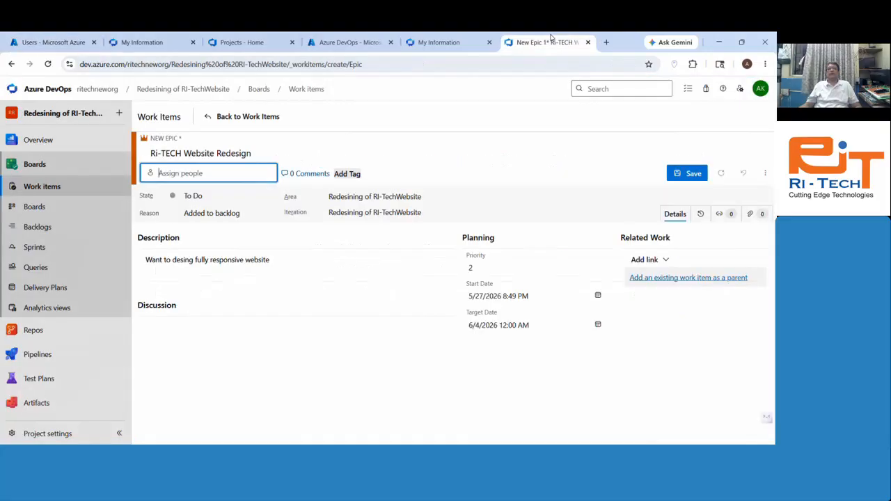
pyautogui.click(201, 172)
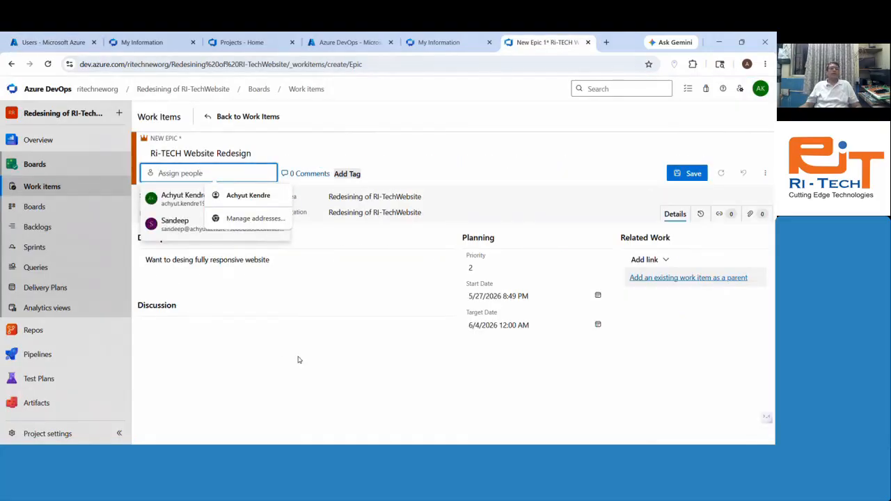
pyautogui.click(172, 223)
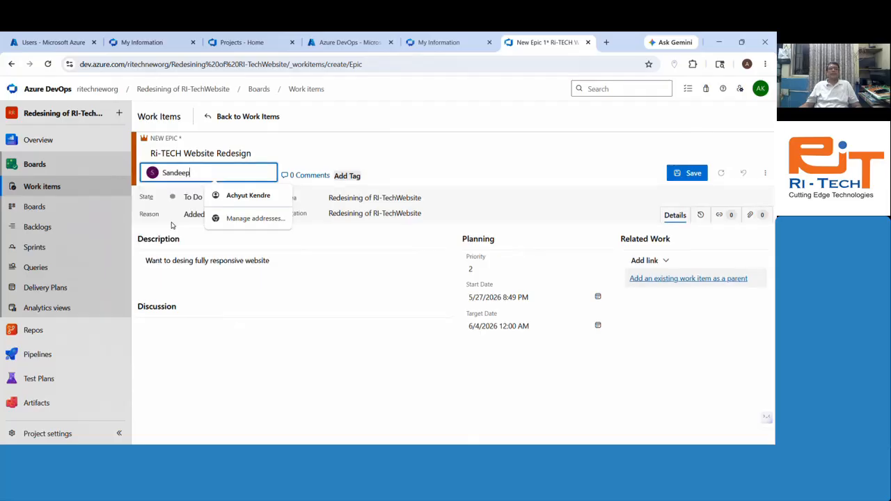
pyautogui.click(558, 304)
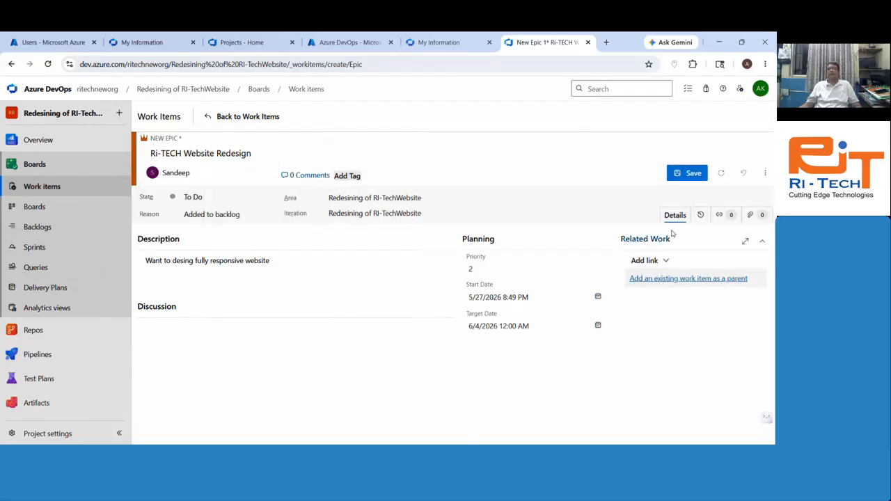
# Step: Tag the Epic 'website redesign', save it as Epic 18, and return to Work items
pyautogui.click(354, 175)
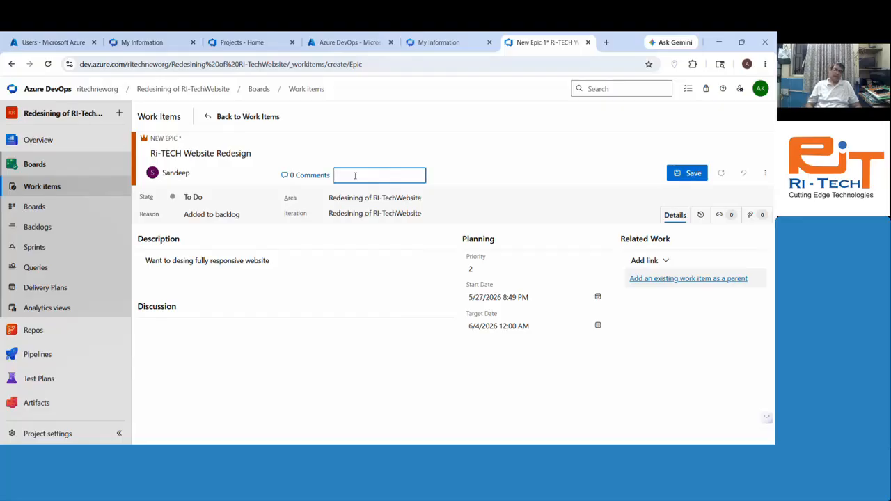
pyautogui.write('website redes')
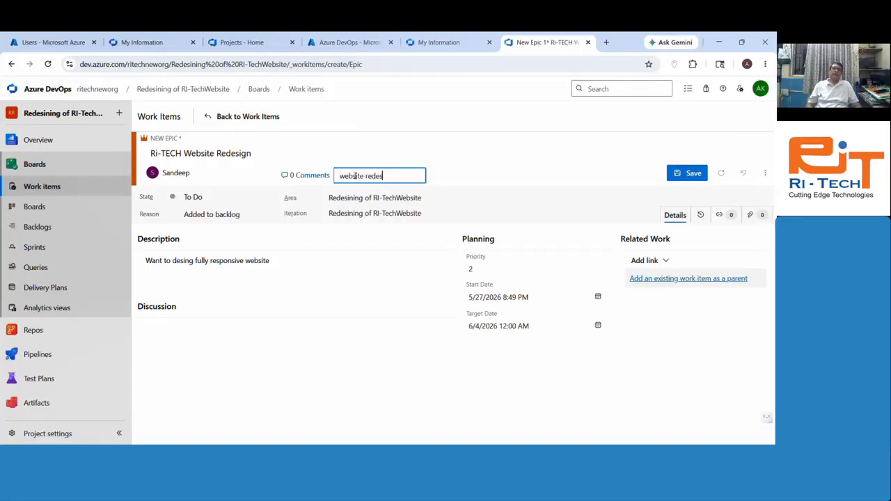
pyautogui.write('ign')
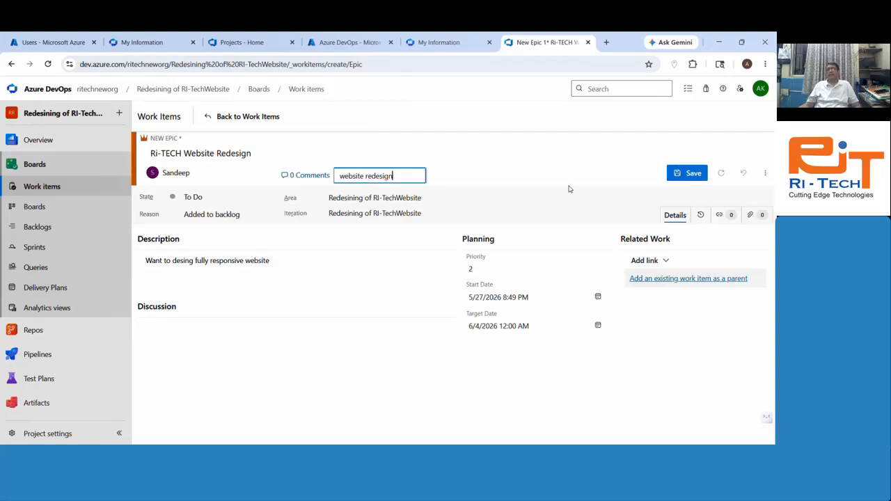
pyautogui.click(689, 173)
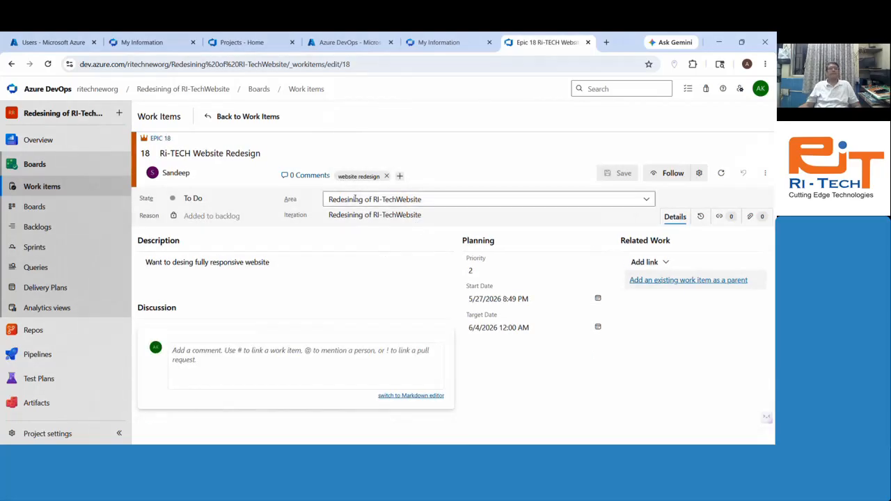
pyautogui.click(227, 118)
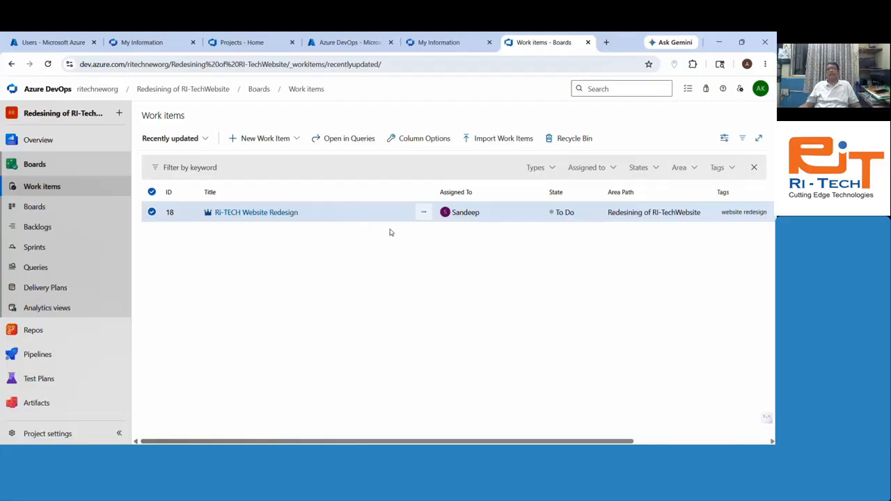
# Step: Create an Issue 'Design Home Page' assigned to the second member and begin tagging it 'Home'
pyautogui.click(278, 139)
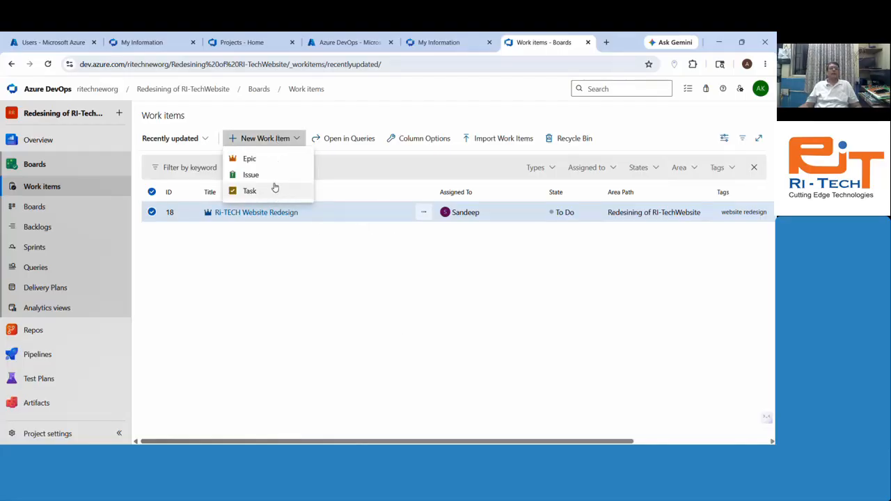
pyautogui.click(273, 179)
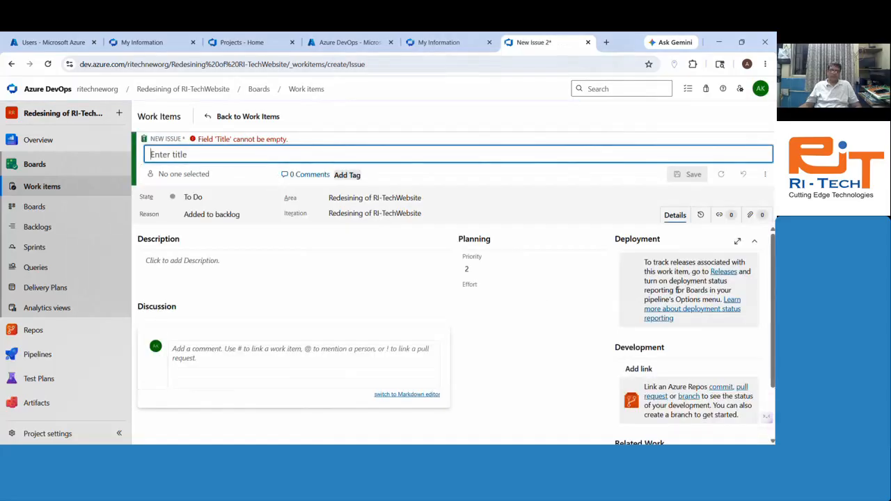
pyautogui.write('Des')
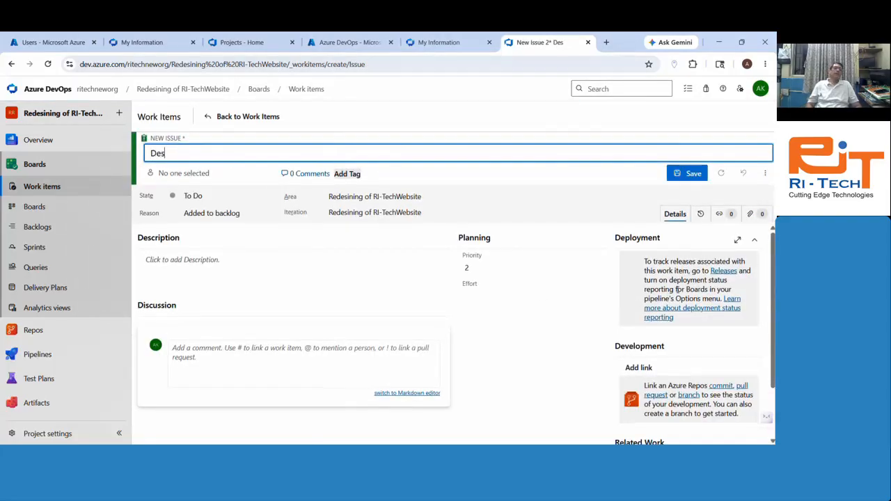
pyautogui.write('ign Home Page')
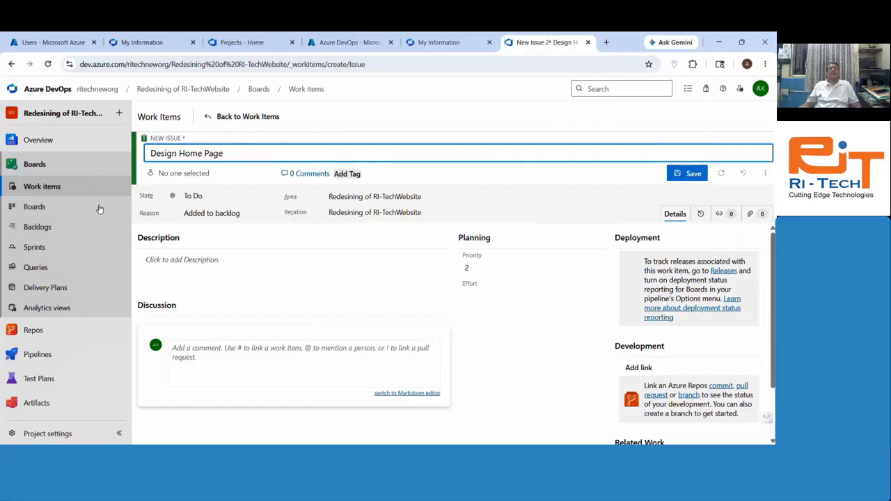
pyautogui.click(197, 172)
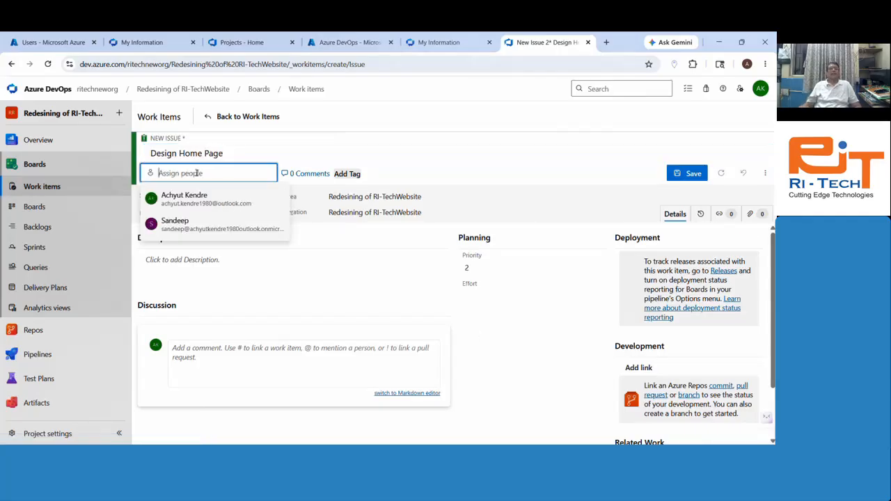
pyautogui.click(201, 230)
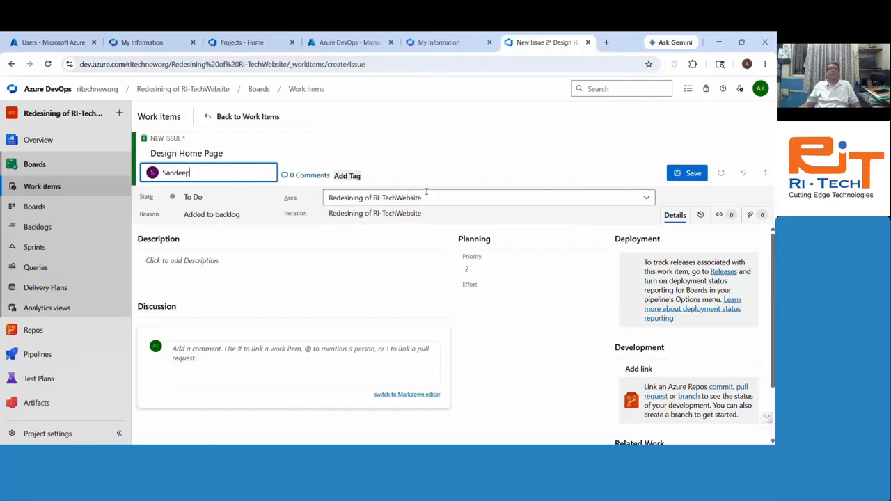
pyautogui.click(341, 176)
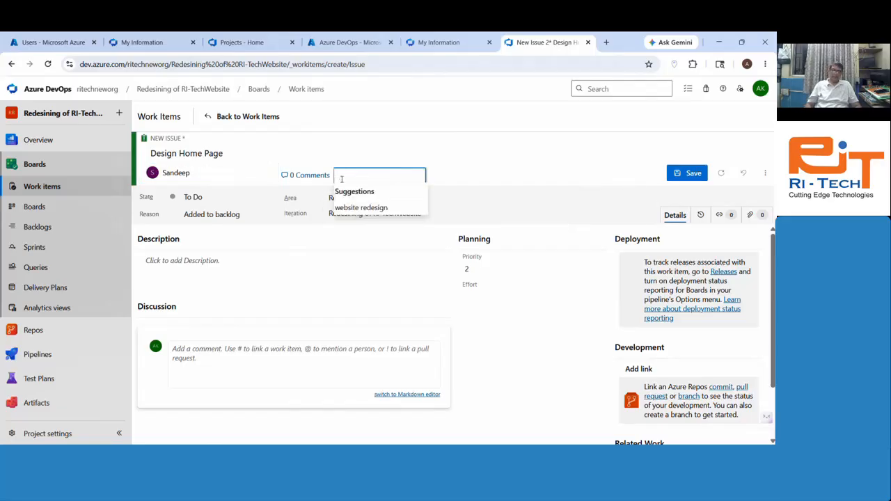
pyautogui.write('Home page design')
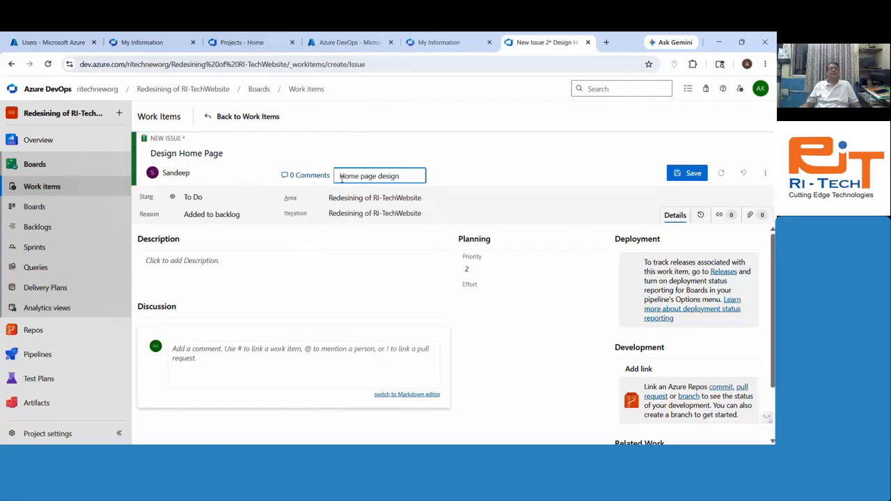
# Step: Commit the 'Home page design' tag and describe sections: header, nav, body, hero section, footer
pyautogui.click(197, 245)
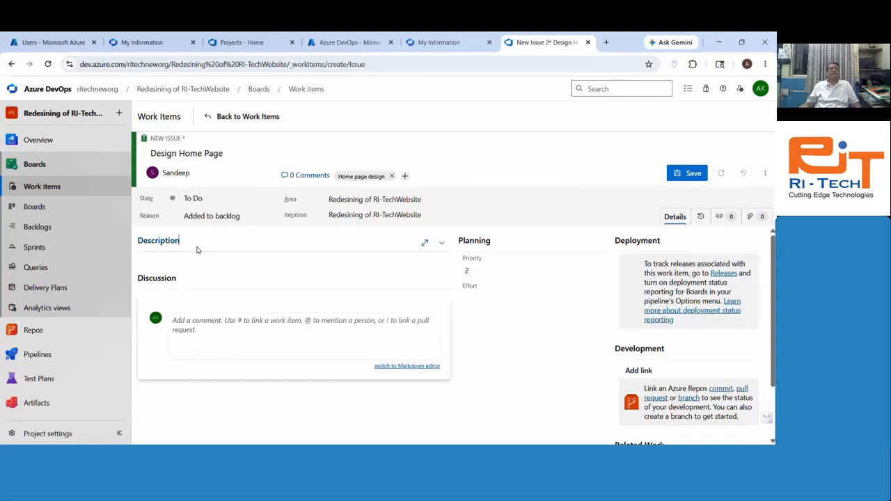
pyautogui.click(195, 269)
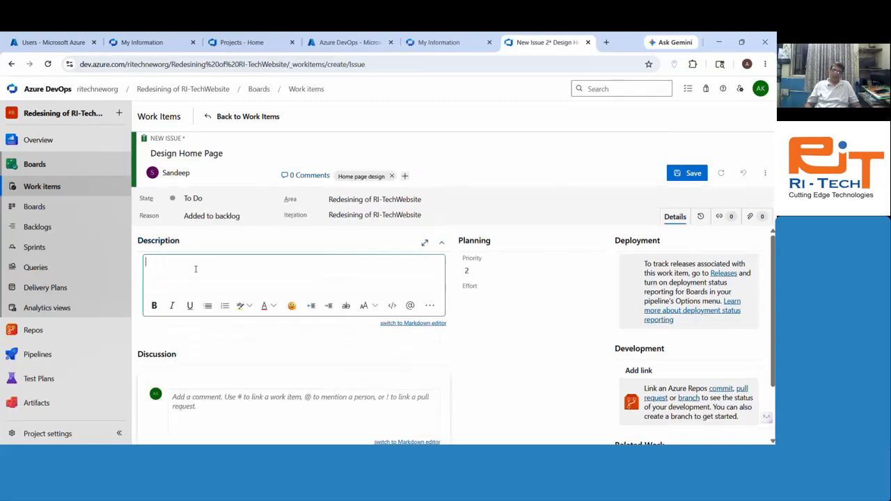
pyautogui.write('Design')
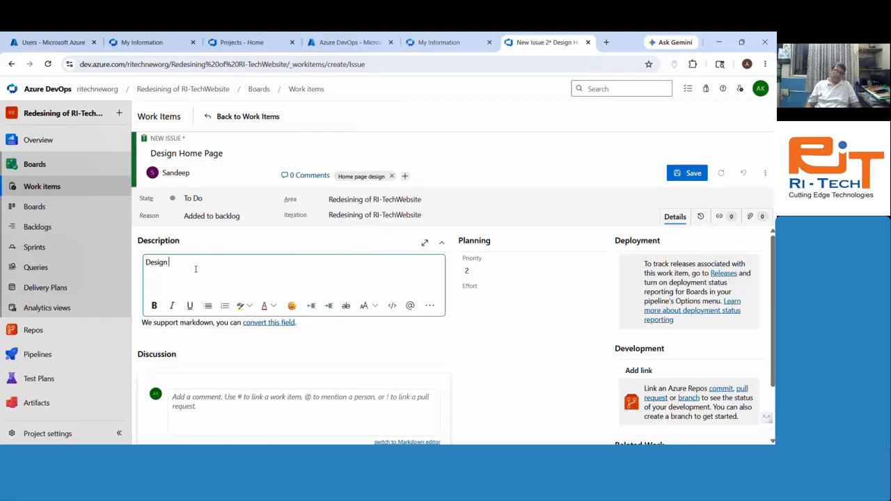
pyautogui.write(' er')
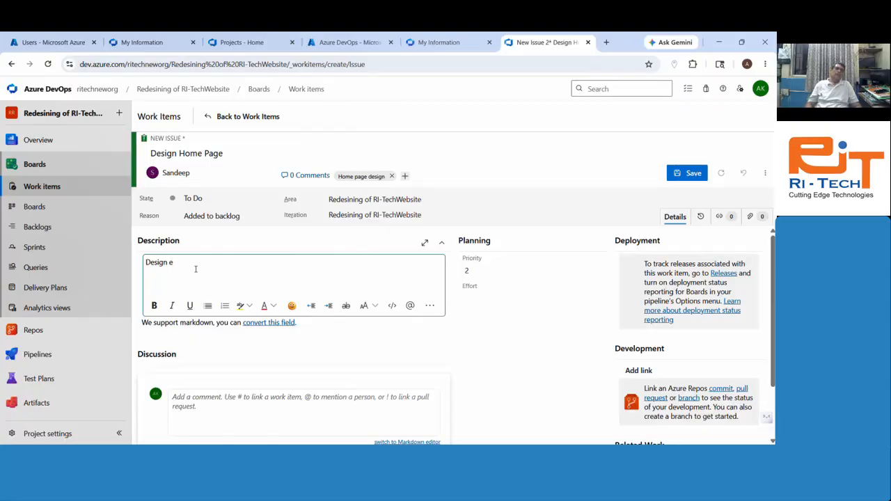
pyautogui.press('BackSpace')
pyautogui.write('home pa')
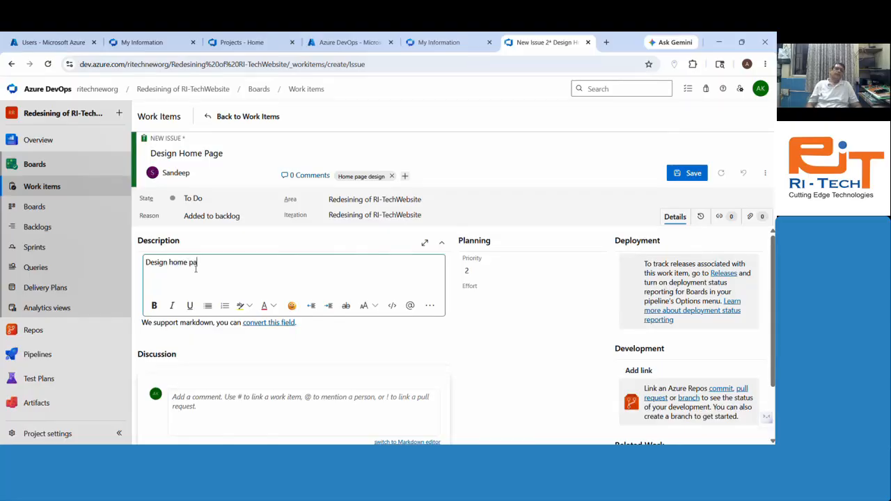
pyautogui.write('ge with section')
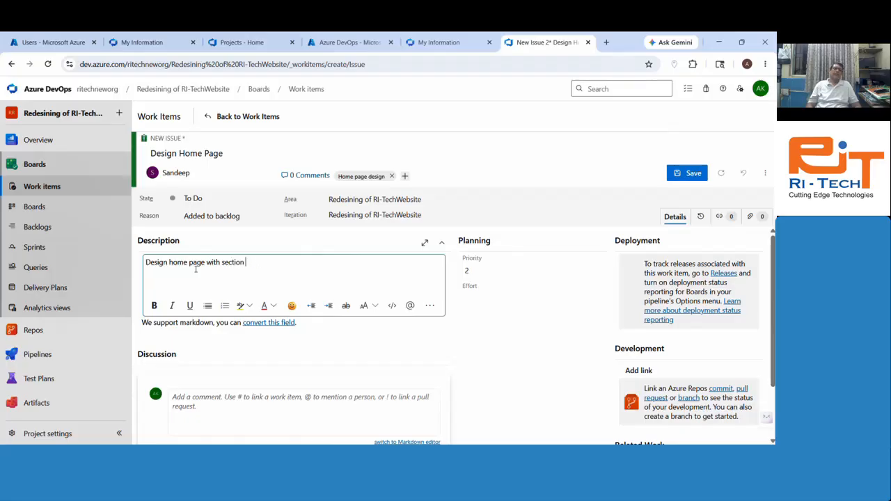
pyautogui.write(' ss like hear')
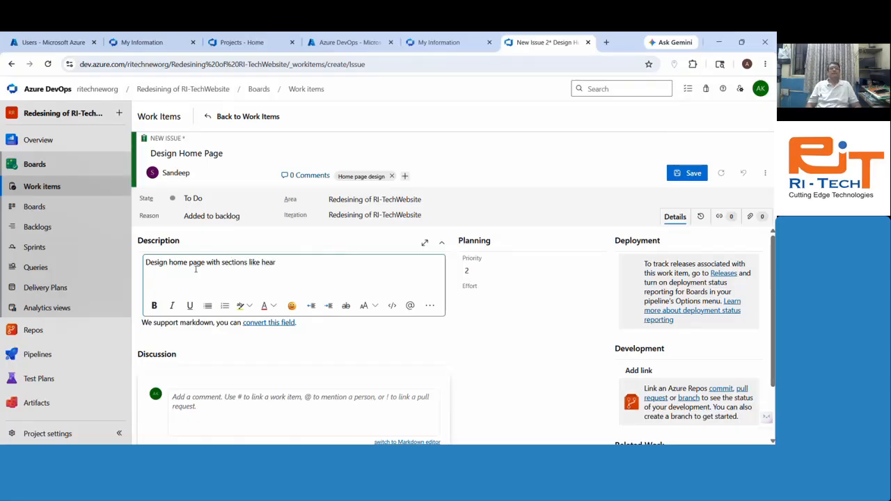
pyautogui.press('BackSpace')
pyautogui.write('d')
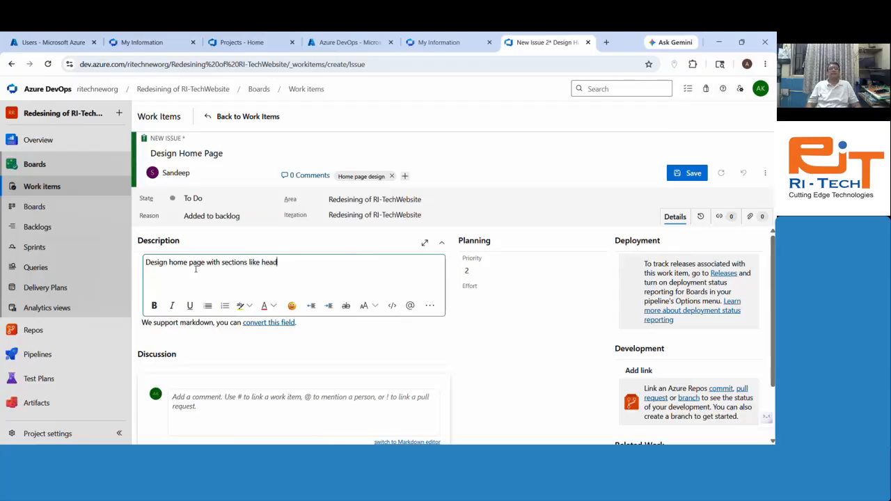
pyautogui.write('er, me')
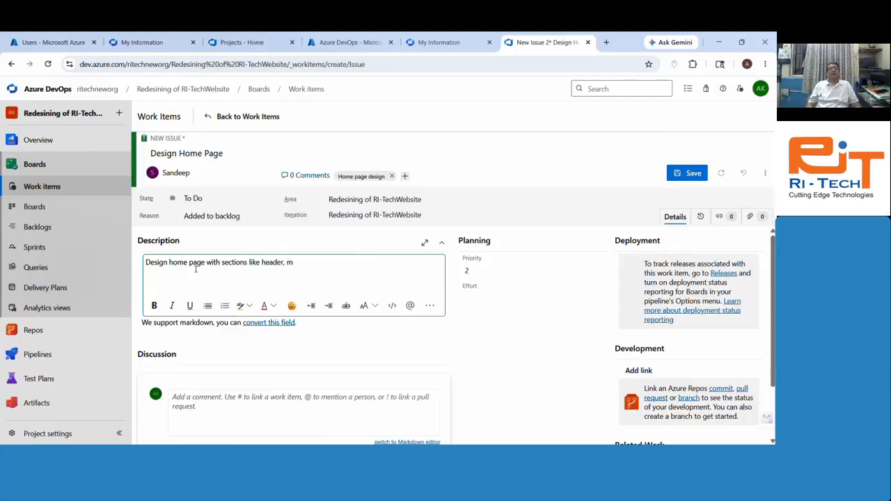
pyautogui.press('BackSpace')
pyautogui.write('nav, b')
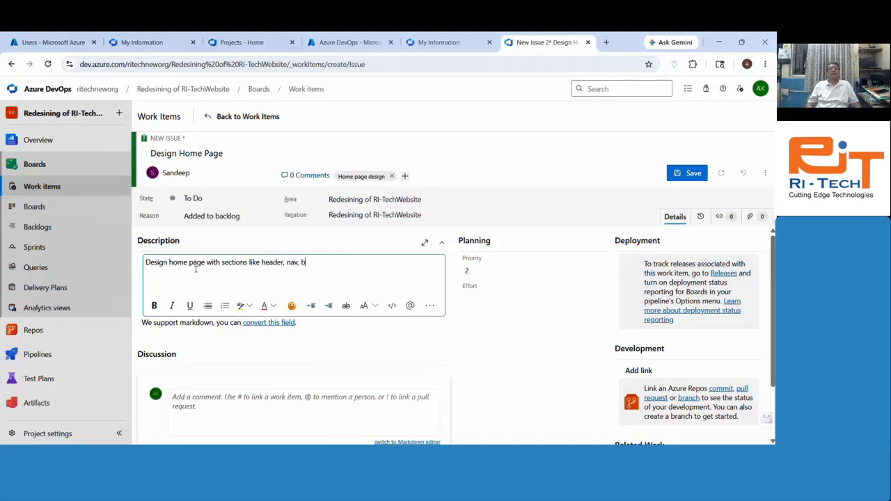
pyautogui.write('ody, hearo s')
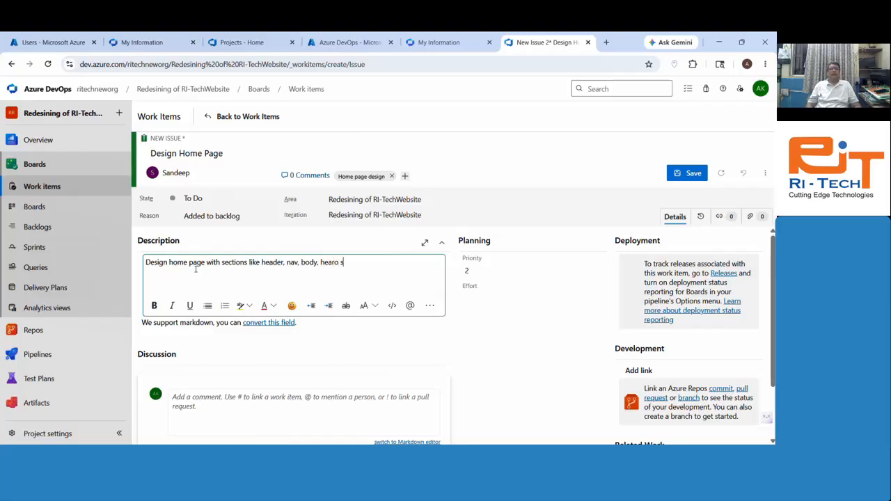
pyautogui.write('ection and footer.')
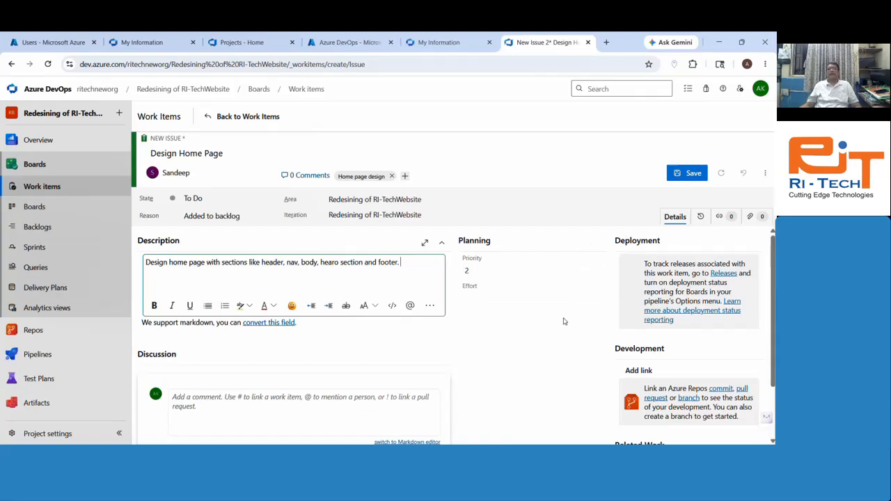
pyautogui.moveTo(772, 372); pyautogui.dragTo(772, 373)
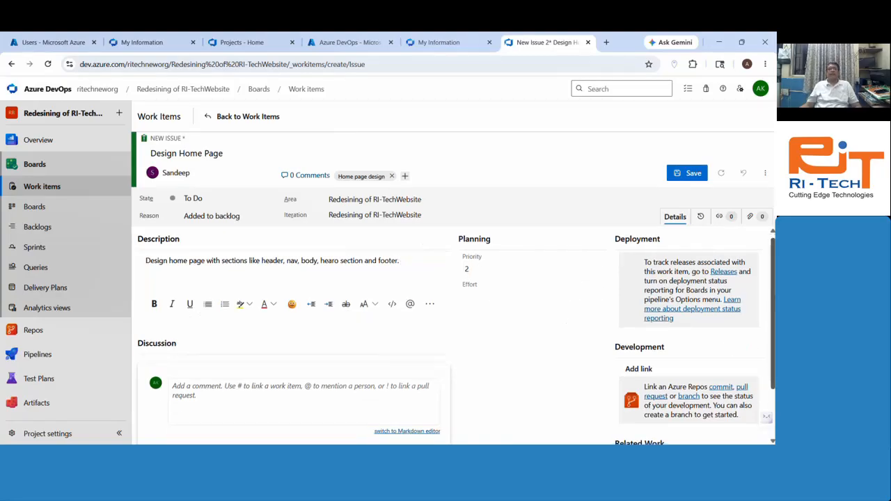
pyautogui.scroll(-3, 701, 376)
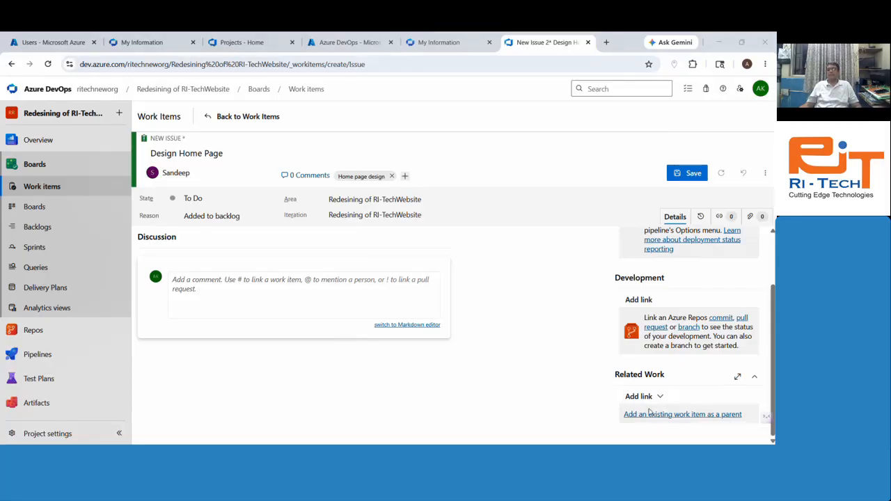
# Step: Link Epic 18 as parent, save the issue as Issue 19, and return to Work items
pyautogui.click(682, 414)
pyautogui.click(396, 247)
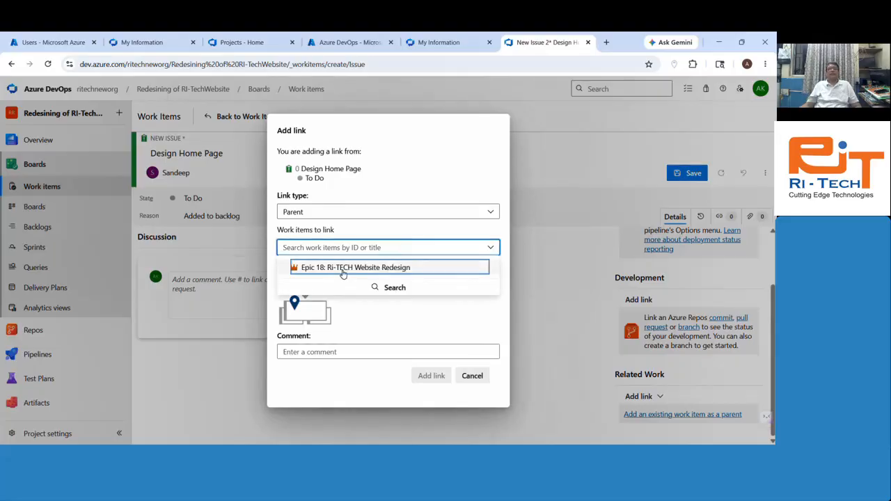
pyautogui.click(342, 268)
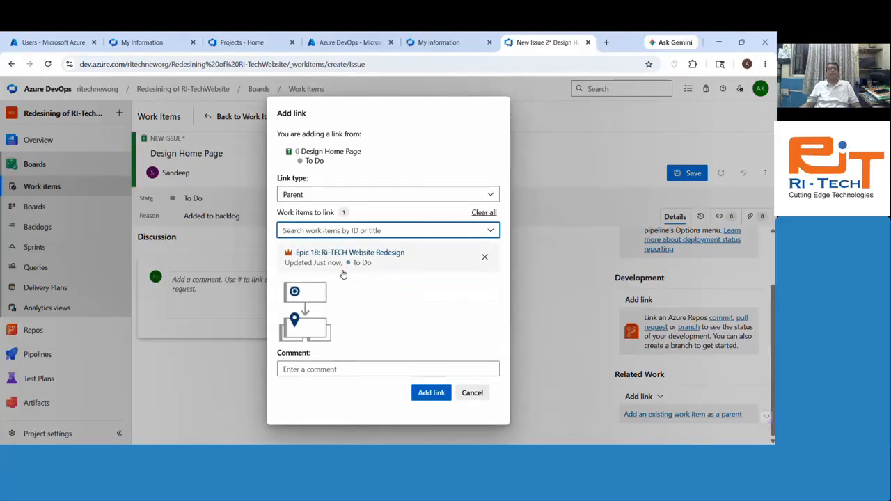
pyautogui.click(430, 393)
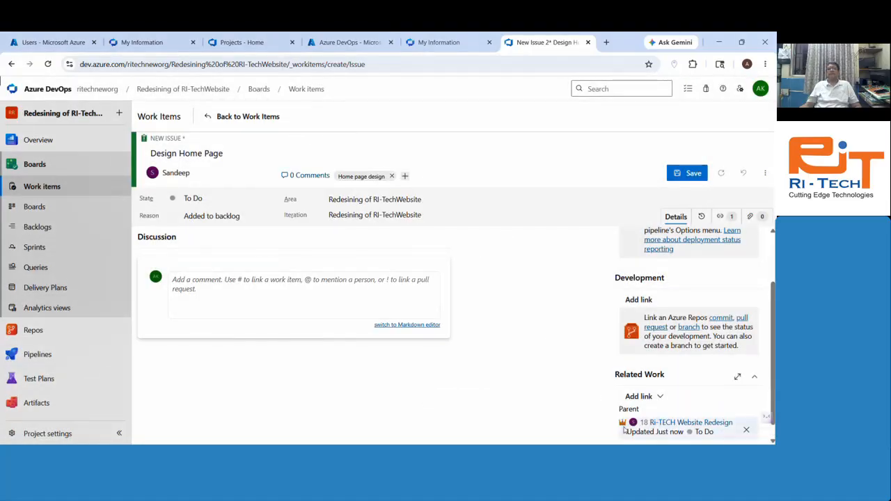
pyautogui.scroll(3, 513, 331)
pyautogui.click(689, 177)
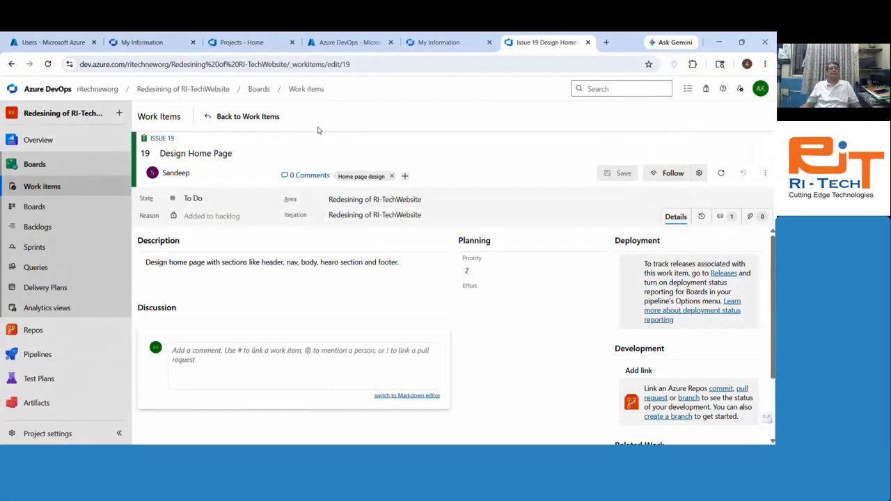
pyautogui.click(244, 116)
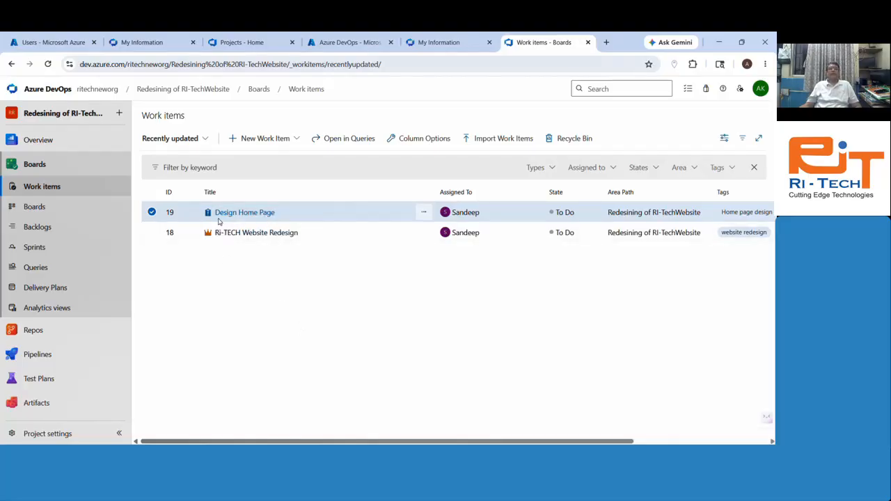
# Step: Create a new Issue named 'Design About Page' with the description 'Design about page'
pyautogui.click(265, 138)
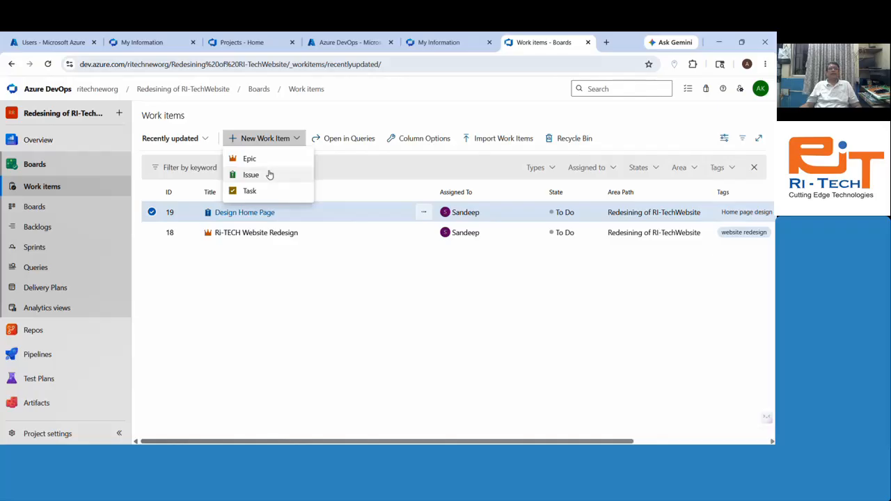
pyautogui.click(269, 173)
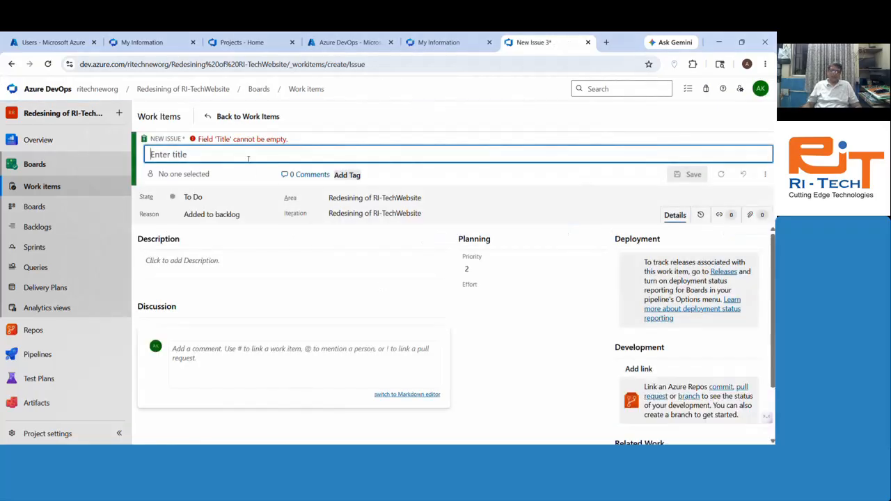
pyautogui.write('Desig')
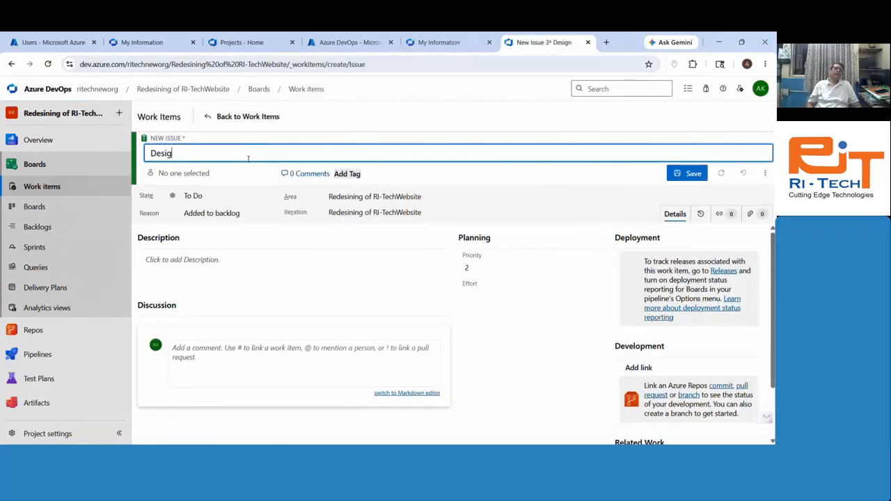
pyautogui.write('n About Page')
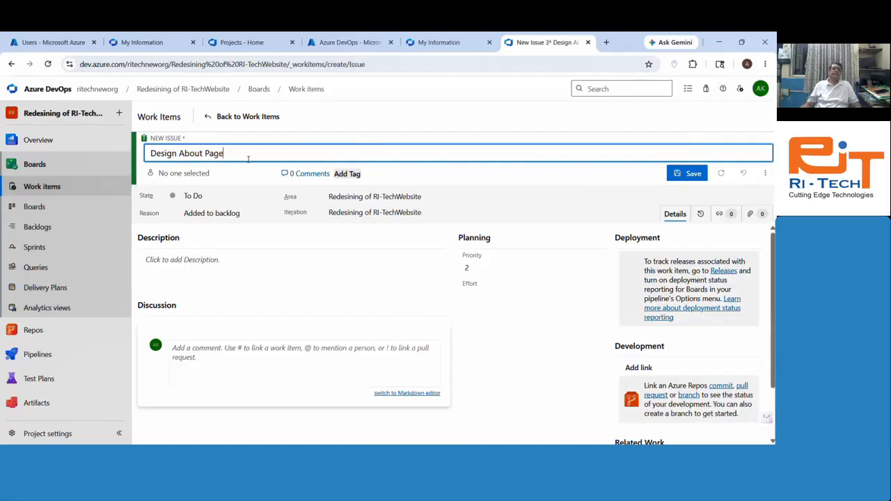
pyautogui.click(235, 268)
pyautogui.write('D')
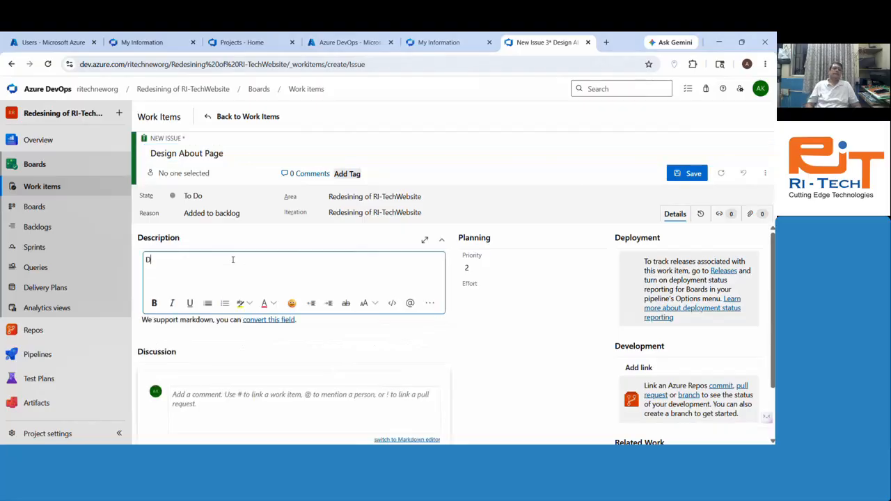
pyautogui.write('esign about page')
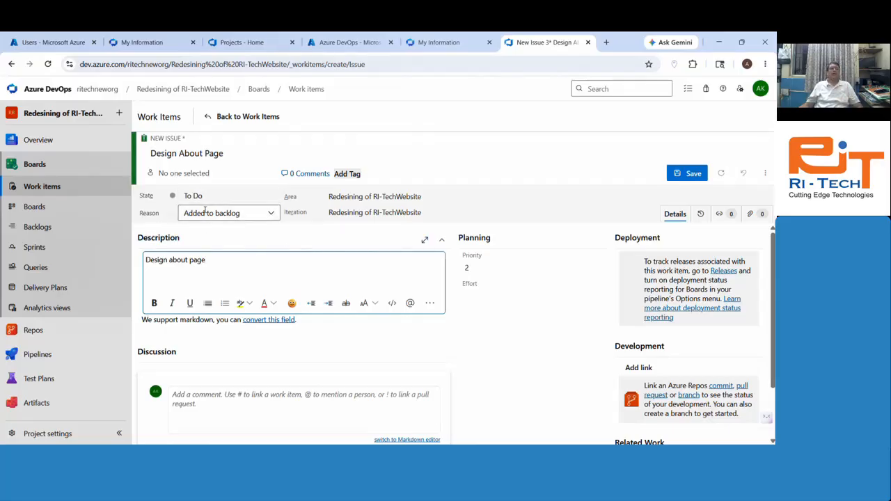
pyautogui.scroll(-1, 571, 352)
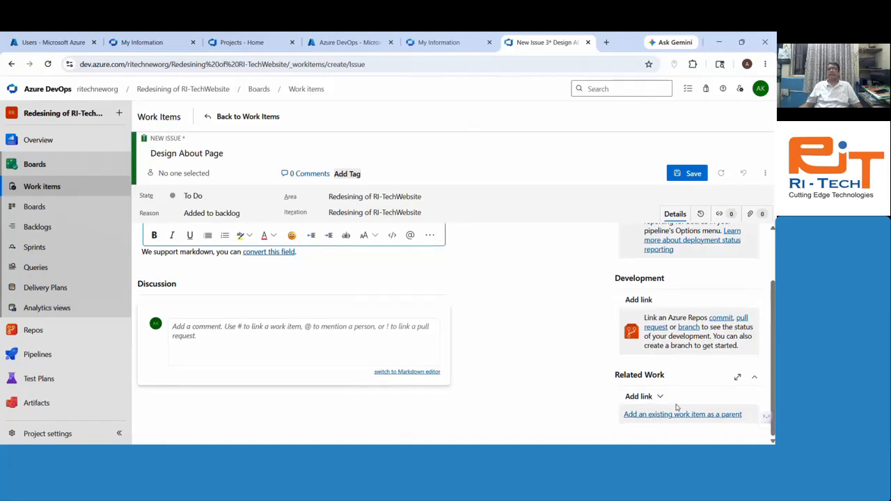
# Step: Link the RI-TECH Website Redesign epic (Epic 18) as the issue's parent
pyautogui.click(682, 416)
pyautogui.click(355, 247)
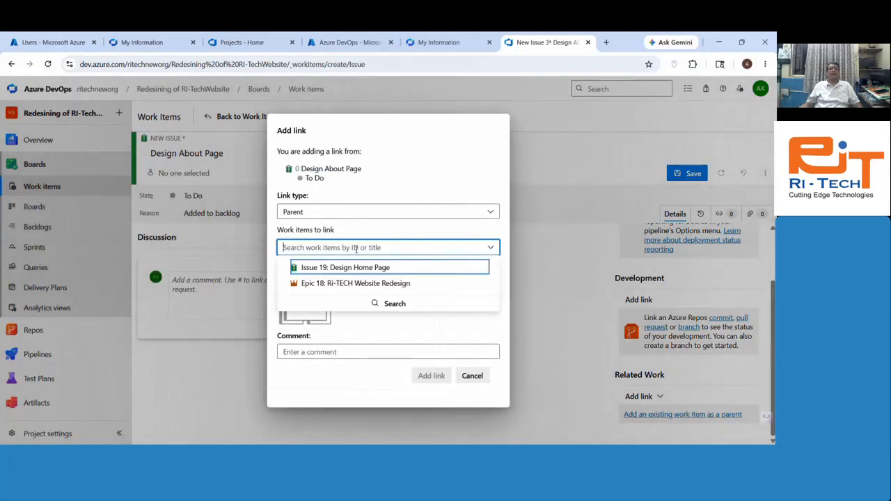
pyautogui.click(369, 286)
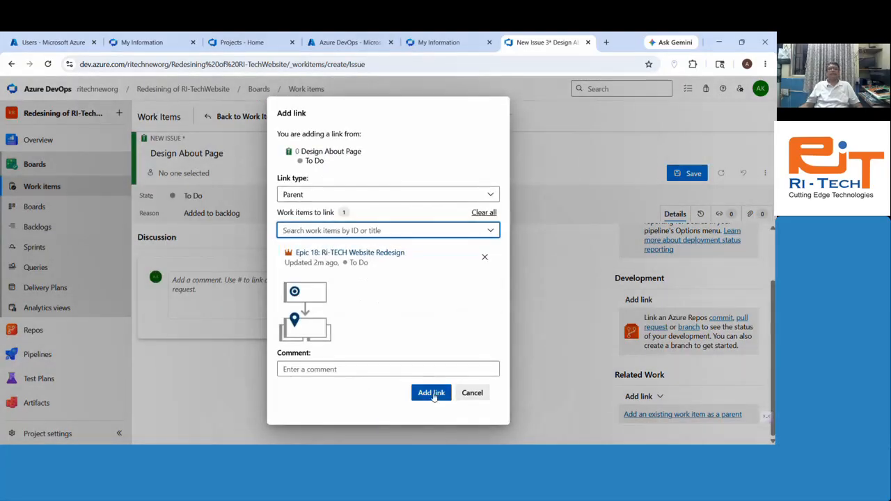
pyautogui.click(432, 392)
# Step: Save the issue as Issue 20 and return to the work items list
pyautogui.click(687, 173)
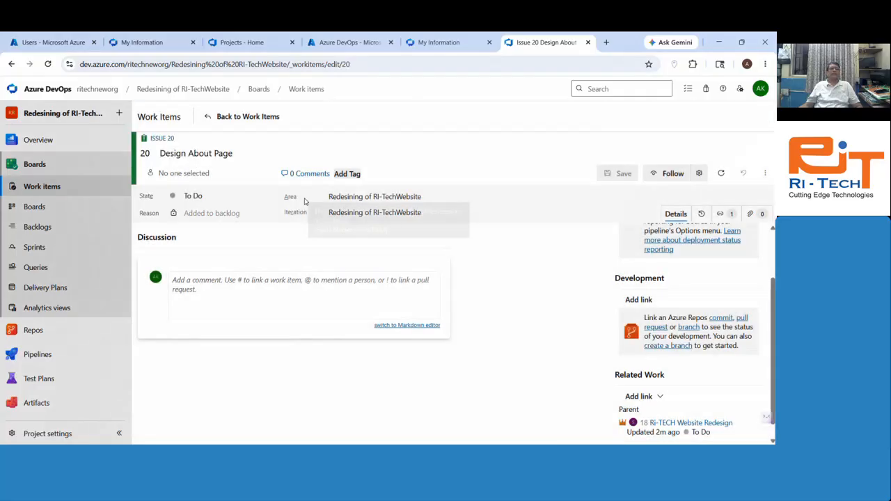
pyautogui.click(237, 116)
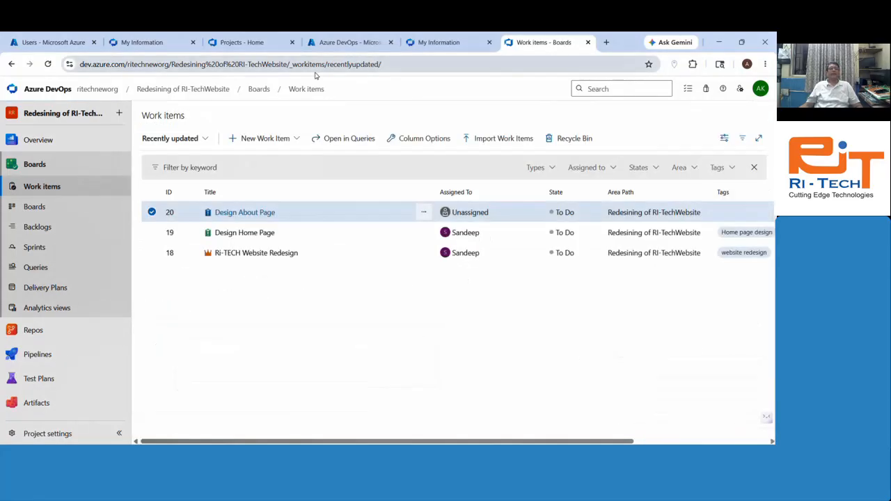
pyautogui.click(263, 142)
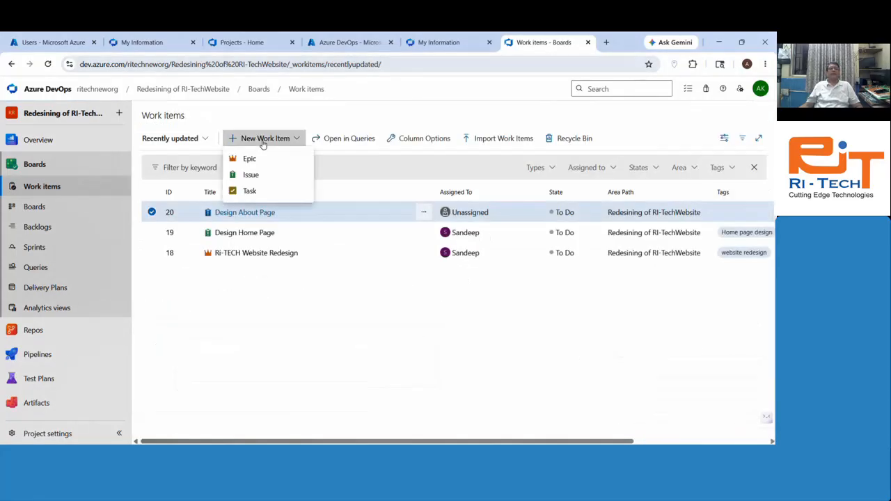
# Step: Create a Task 'Create Top Header' described as showing mobile no, email id and book demo button
pyautogui.click(265, 191)
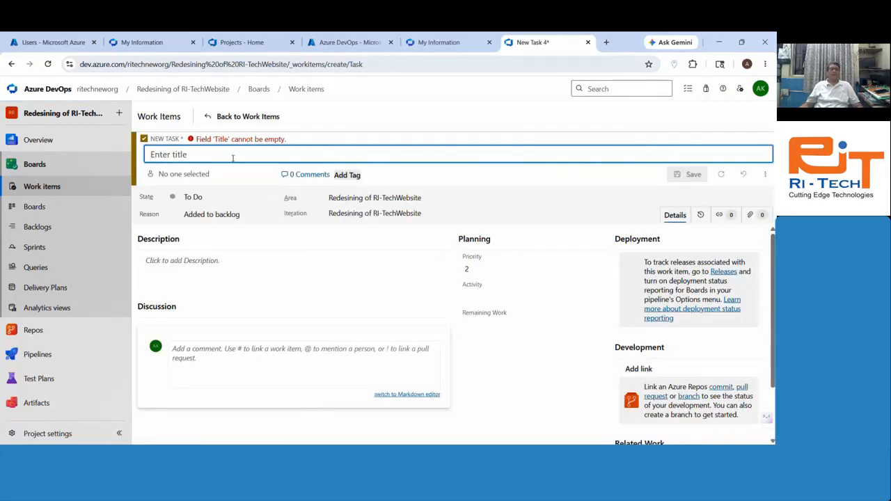
pyautogui.write('C')
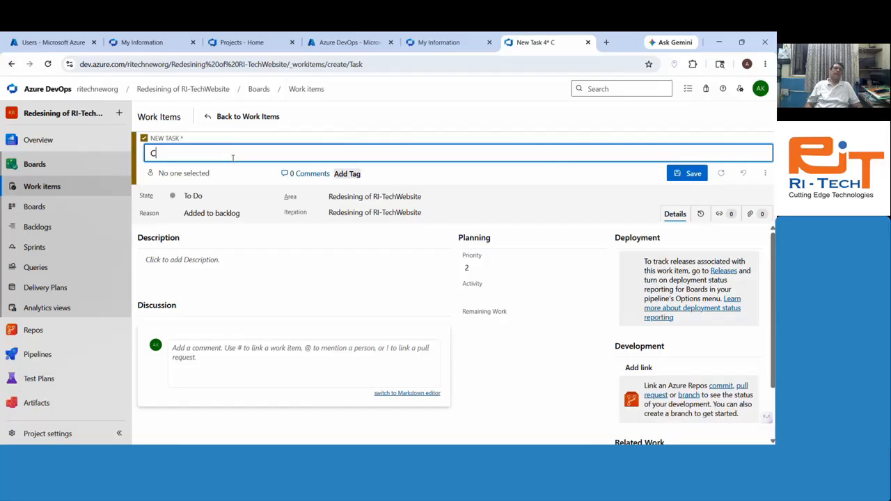
pyautogui.press('BackSpace')
pyautogui.write('Cre')
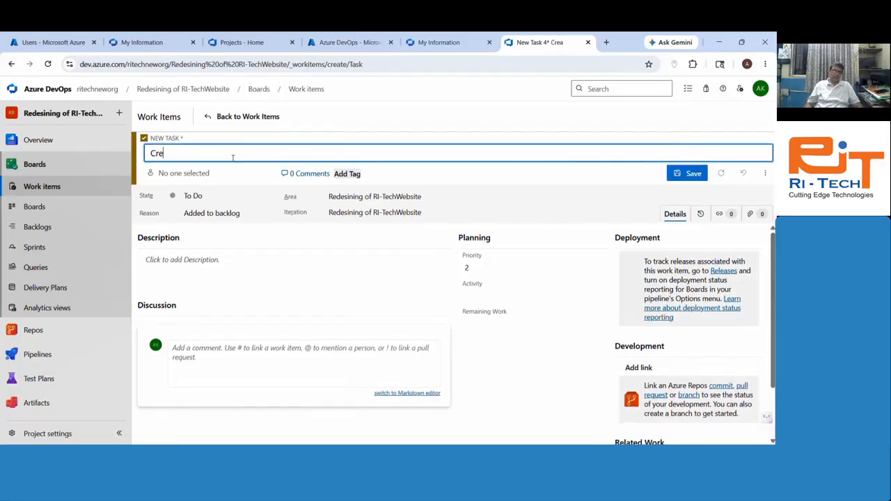
pyautogui.write('ate C')
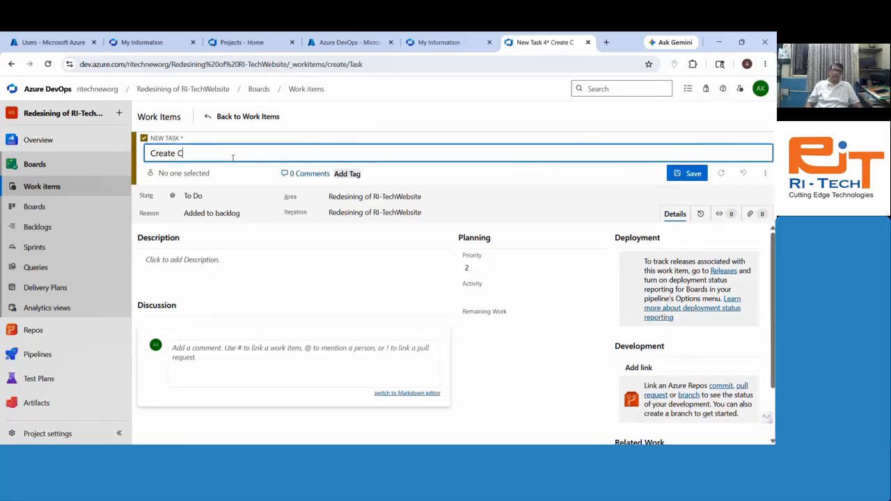
pyautogui.press('BackSpace')
pyautogui.write('Top H')
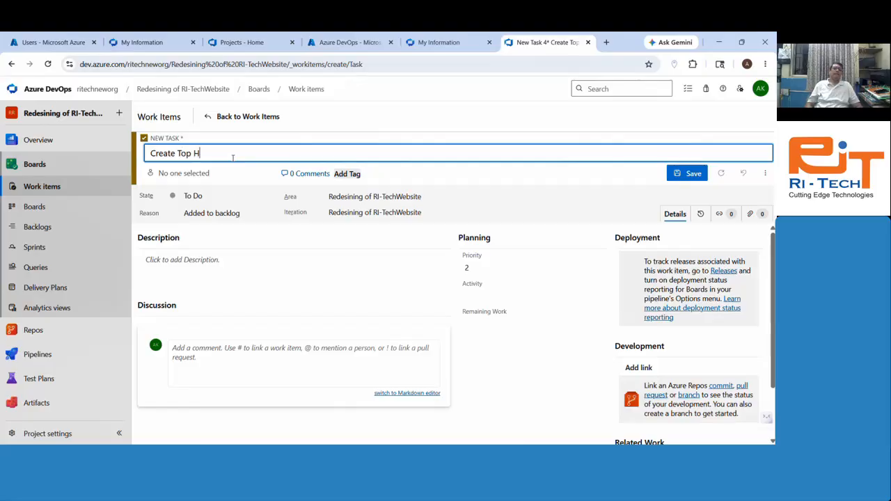
pyautogui.write('eader')
pyautogui.press('Tab')
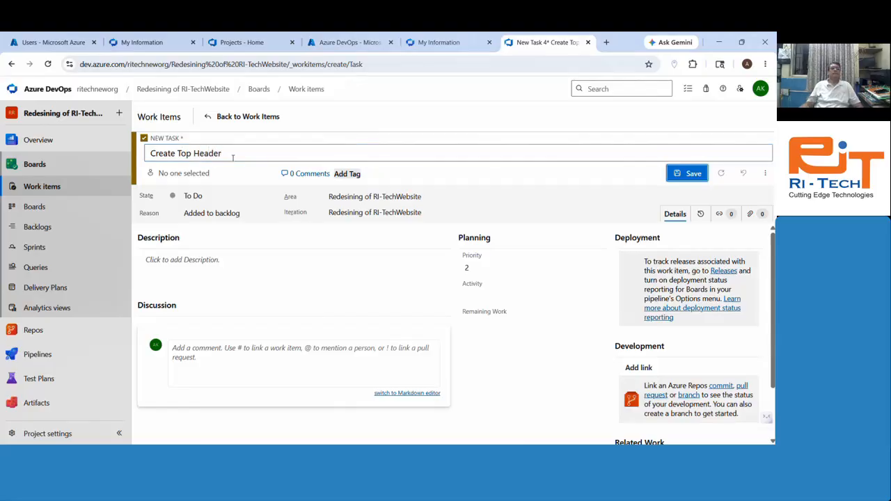
pyautogui.click(229, 264)
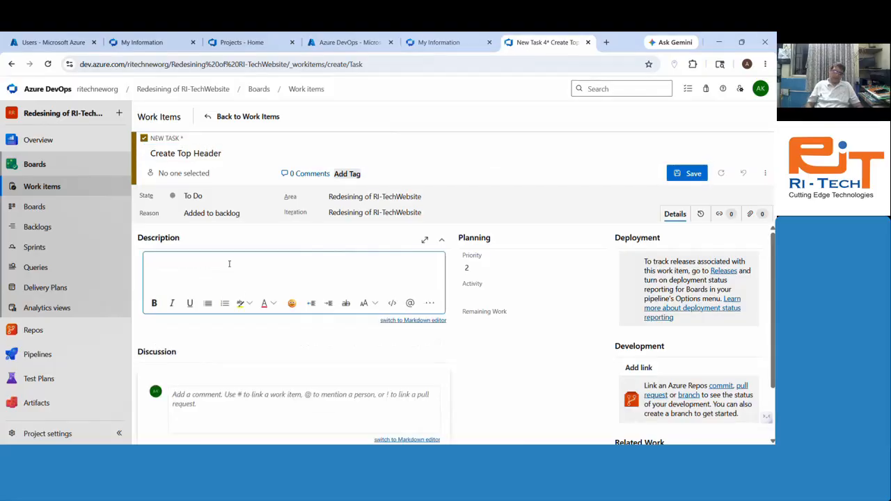
pyautogui.write('Create top header')
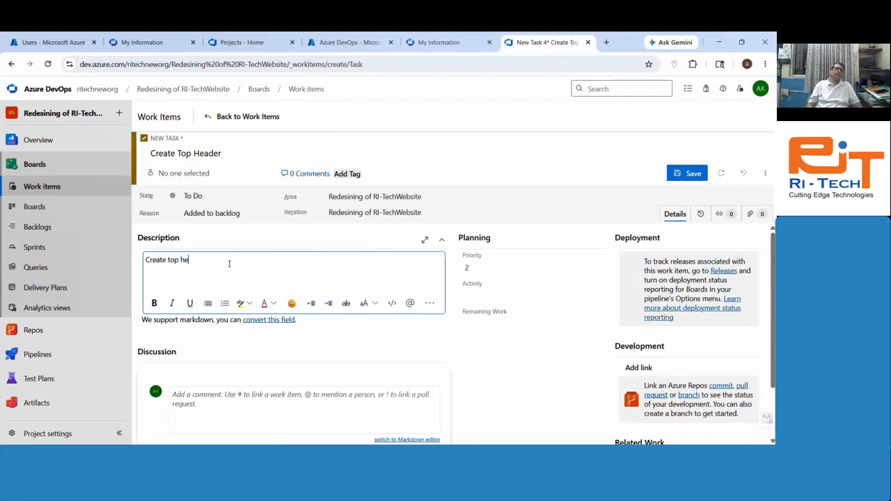
pyautogui.write('displ')
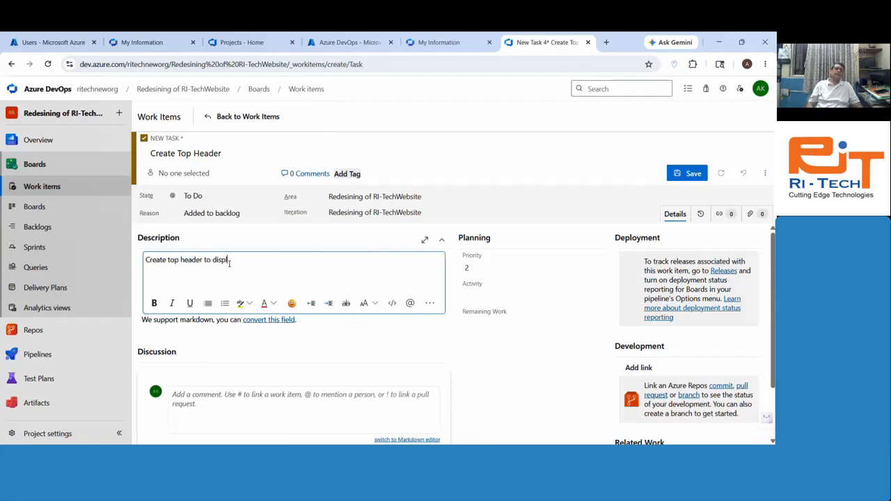
pyautogui.write('ay mobil eno')
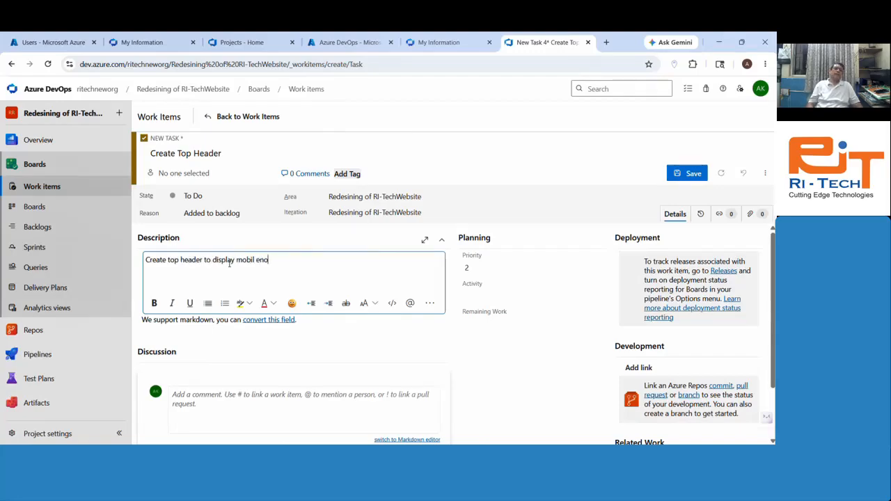
pyautogui.write(', email id  and book demo button')
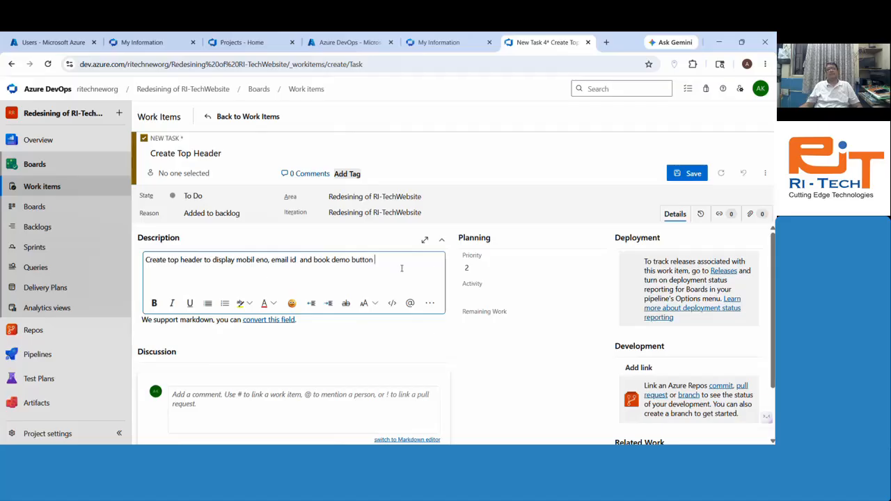
pyautogui.moveTo(400, 264); pyautogui.dragTo(142, 264)
pyautogui.click(489, 322)
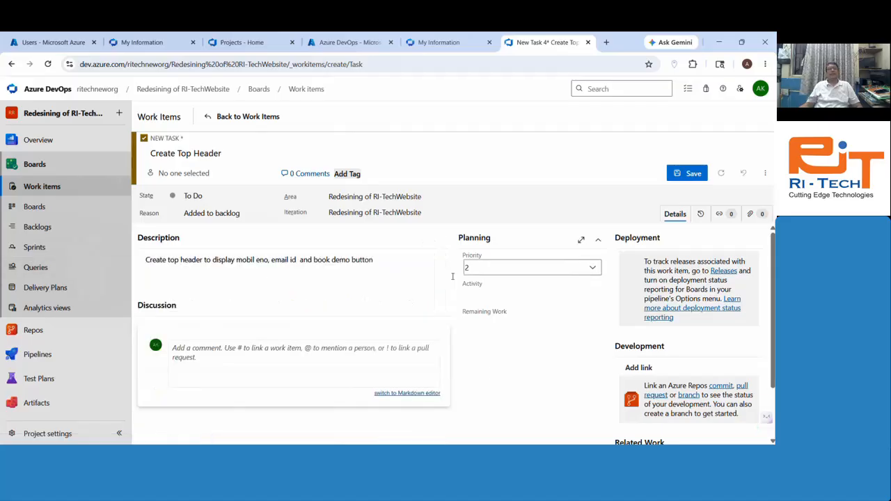
# Step: Link Issue 19 Design Home Page as the task's parent
pyautogui.scroll(-2, 637, 278)
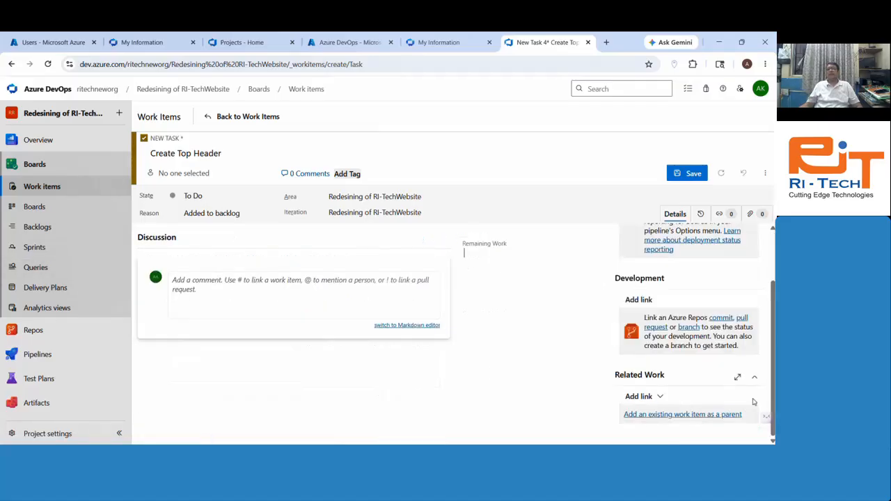
pyautogui.click(698, 415)
pyautogui.click(346, 247)
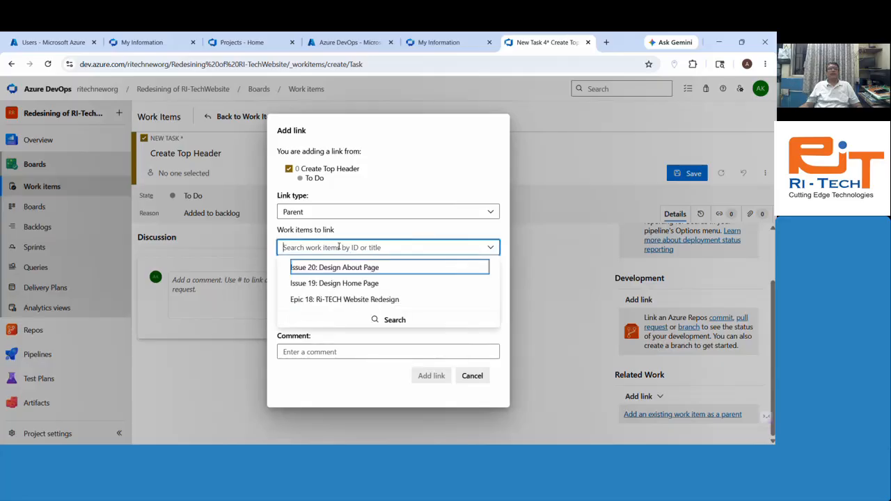
pyautogui.click(353, 283)
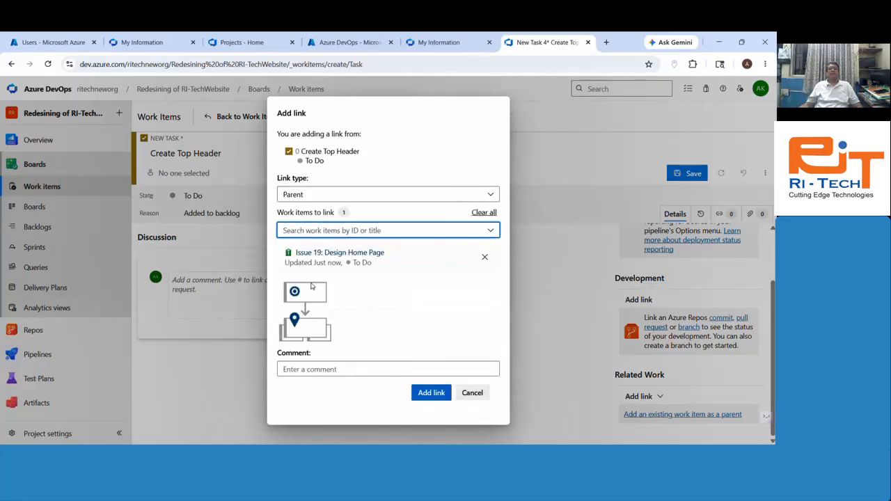
pyautogui.click(431, 392)
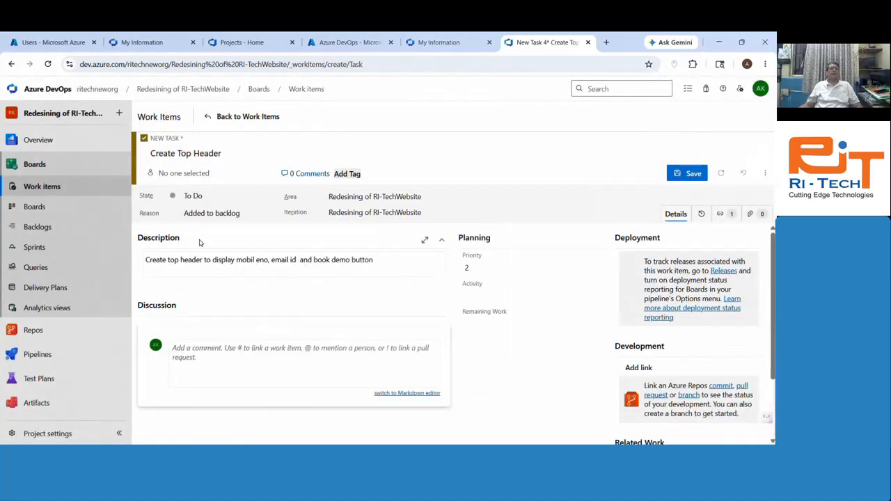
# Step: Assign the task to a team member, save it as Task 21, and return to work items
pyautogui.click(193, 196)
pyautogui.click(247, 174)
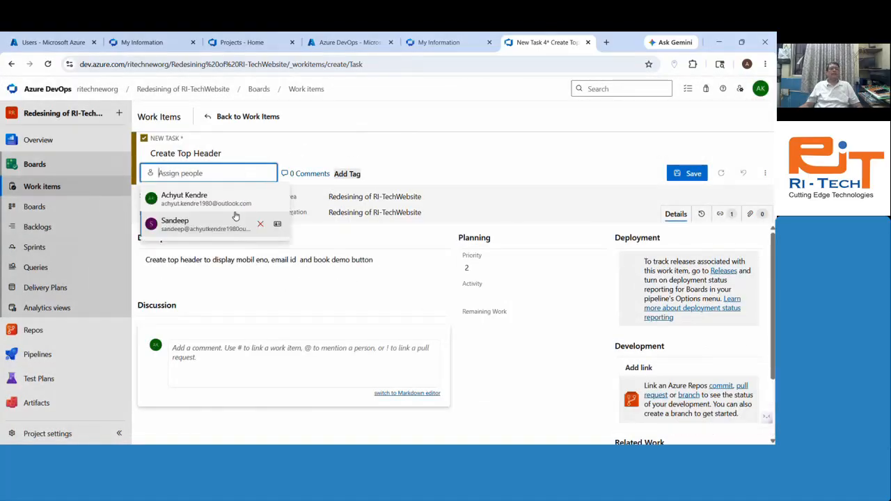
pyautogui.click(212, 201)
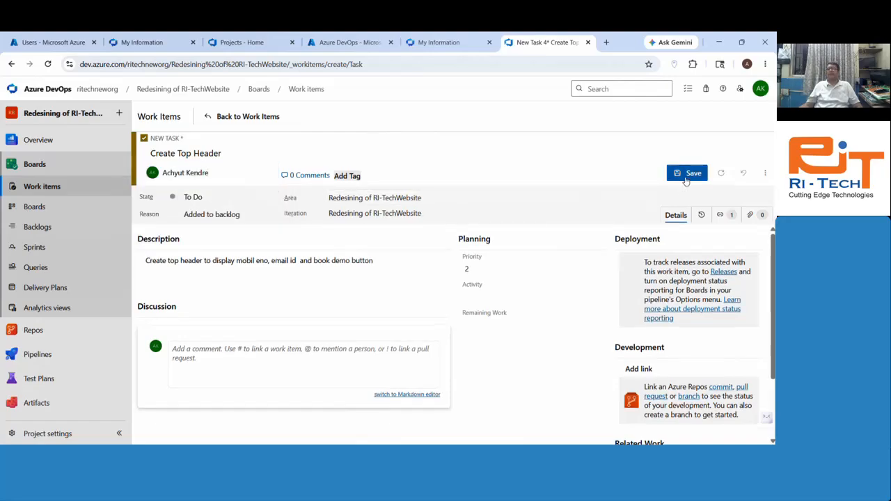
pyautogui.click(686, 172)
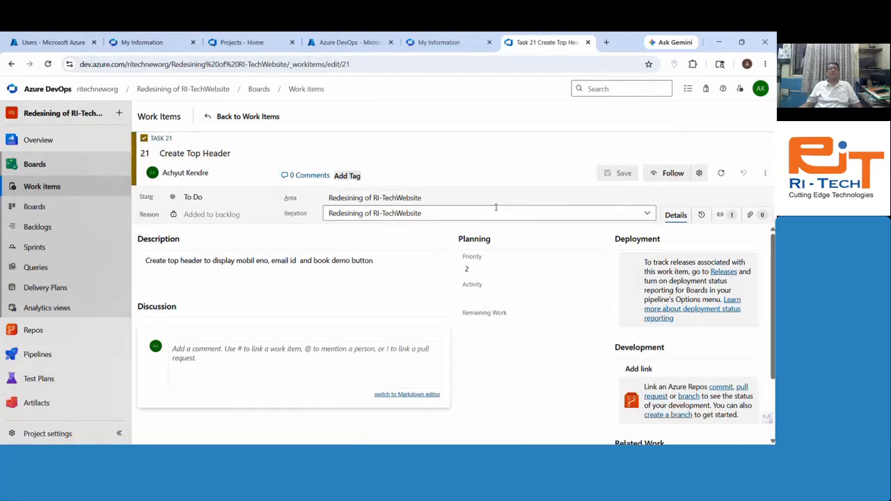
pyautogui.click(245, 117)
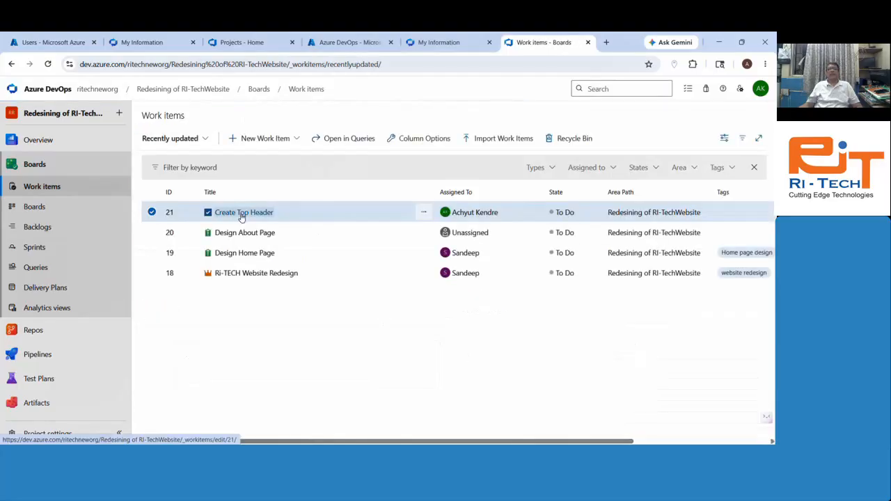
# Step: Create a Task 'Create Hero section' described as a big animated hero section with Call To Action
pyautogui.click(259, 138)
pyautogui.click(259, 191)
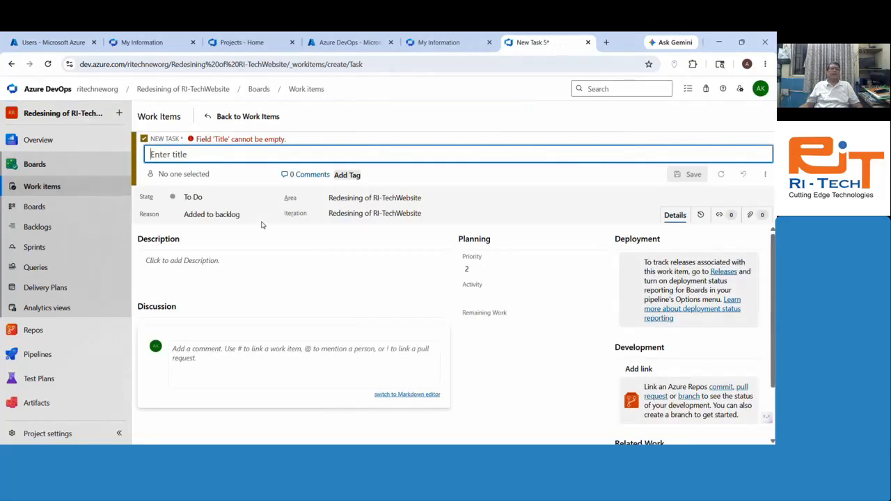
pyautogui.write('Create He')
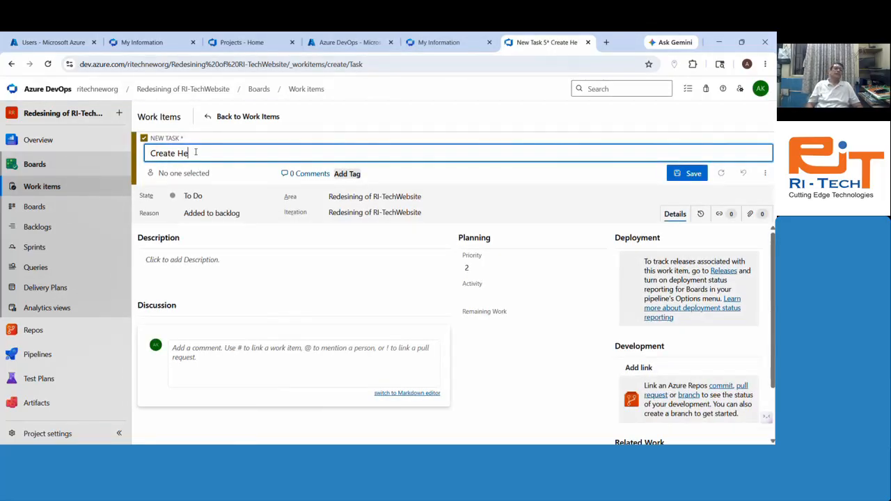
pyautogui.write('ro section')
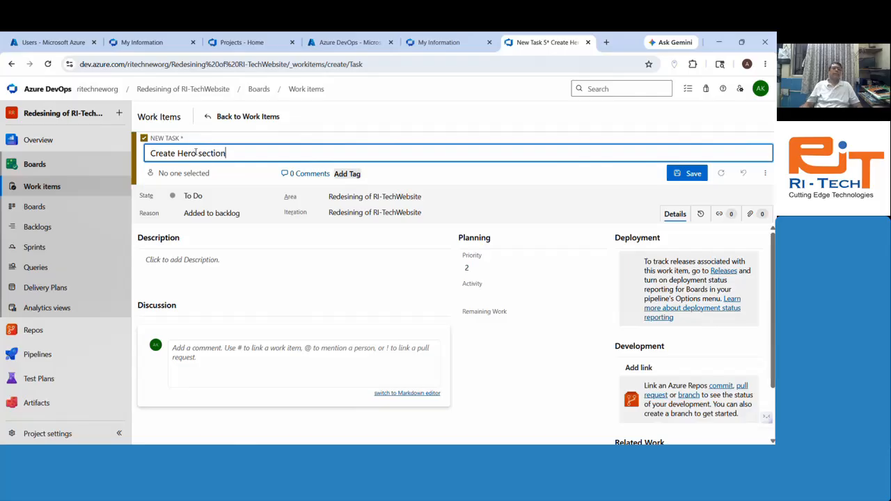
pyautogui.click(221, 267)
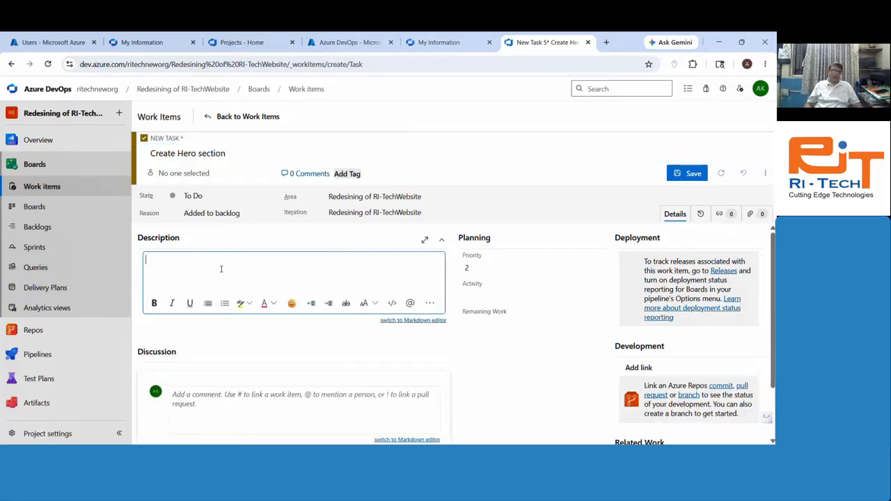
pyautogui.write('Create big')
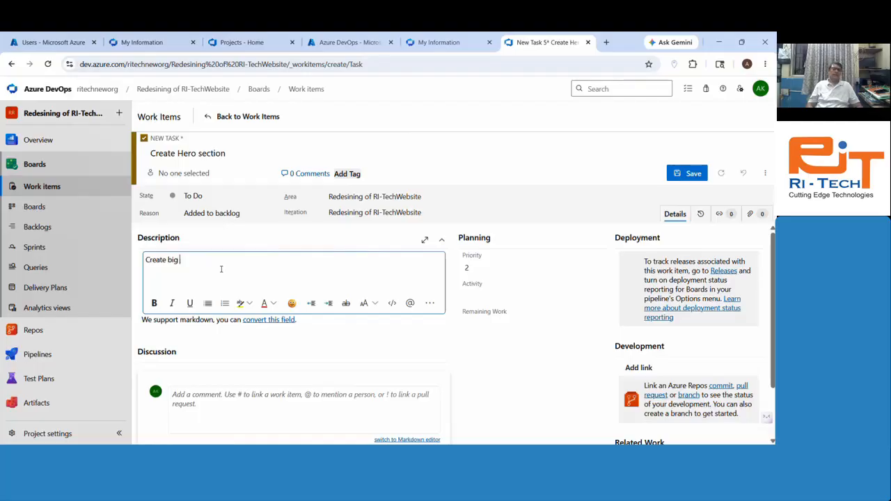
pyautogui.write(' animated he')
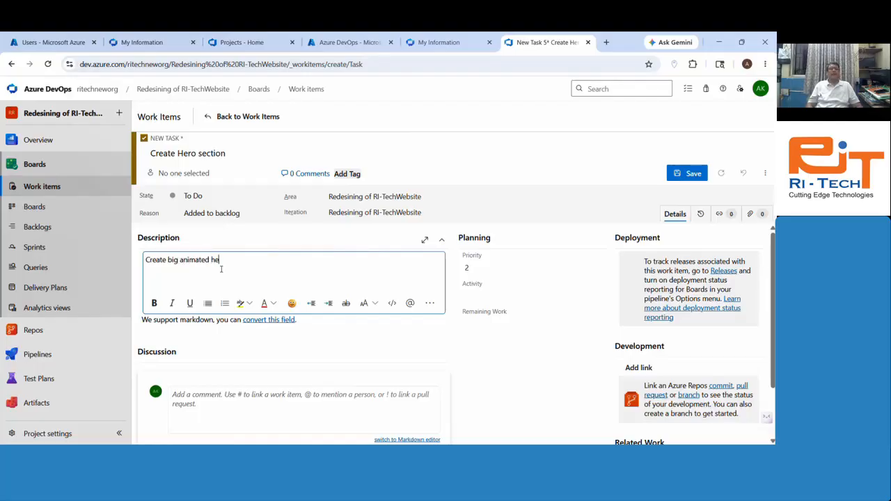
pyautogui.write('ar ')
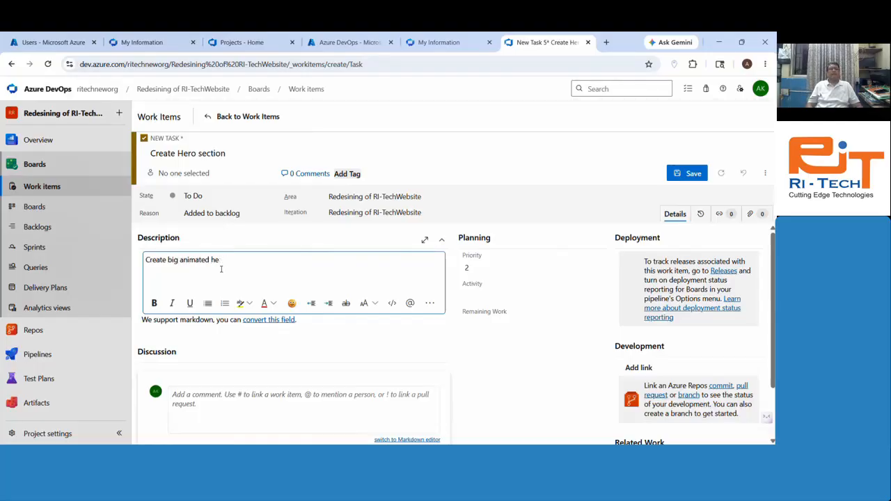
pyautogui.write('ro section t')
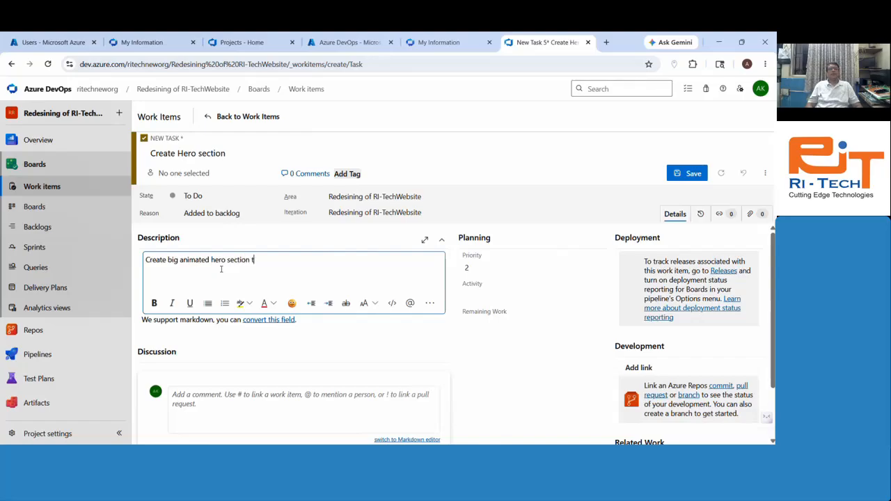
pyautogui.press('BackSpace')
pyautogui.write('with C')
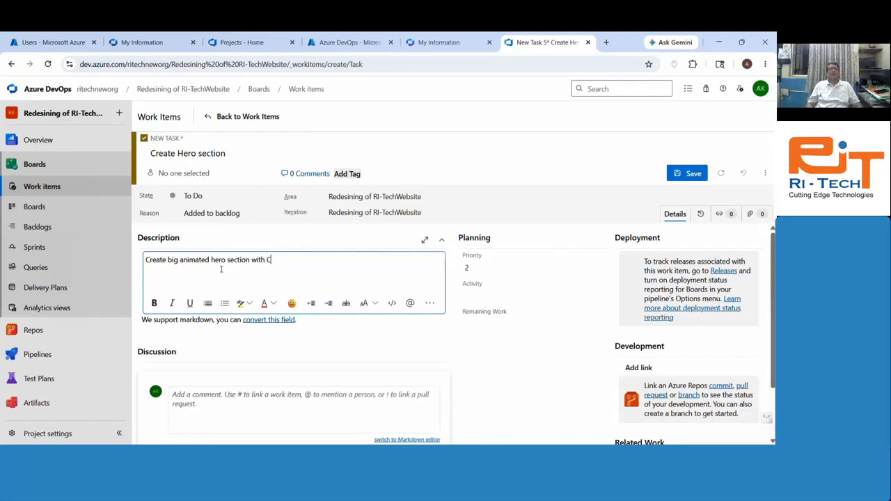
pyautogui.write('all To')
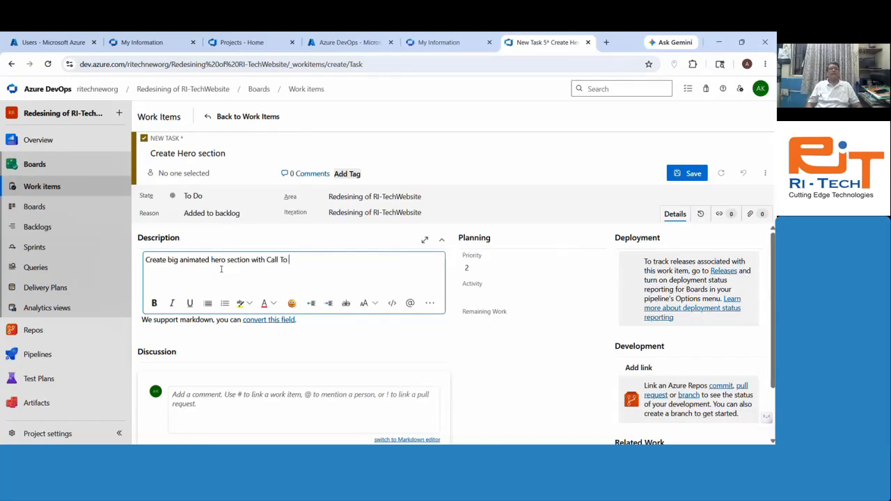
pyautogui.write('AAction')
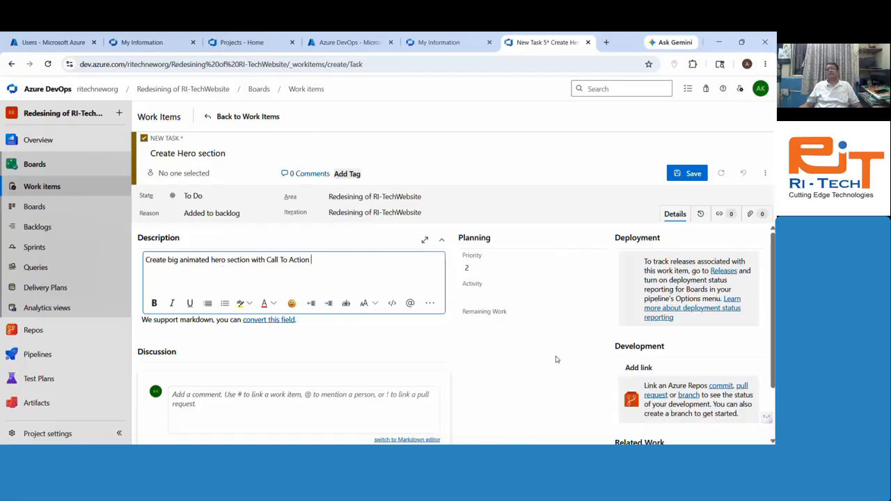
# Step: Link Issue 19 Design Home Page as the task's parent
pyautogui.scroll(-2, 595, 341)
pyautogui.click(656, 416)
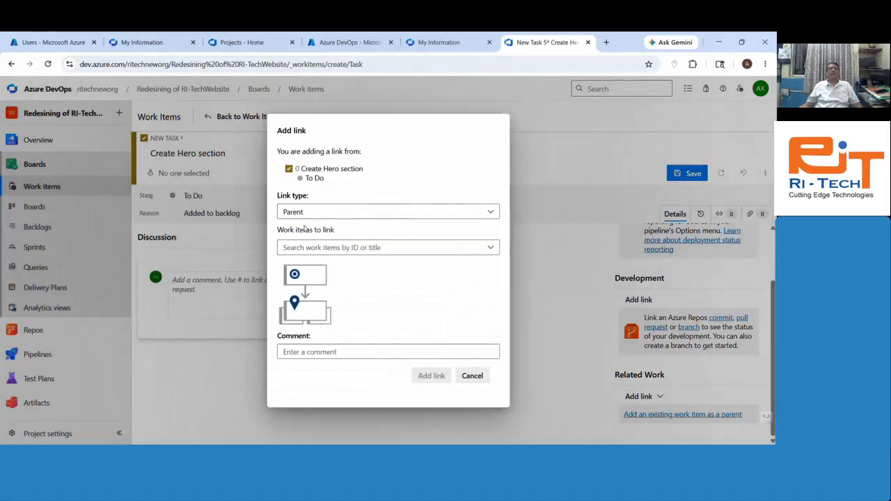
pyautogui.click(314, 248)
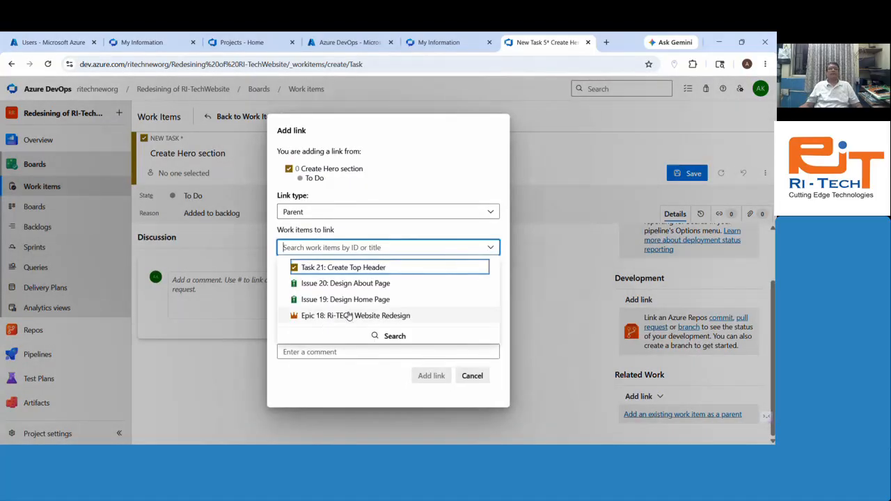
pyautogui.click(362, 299)
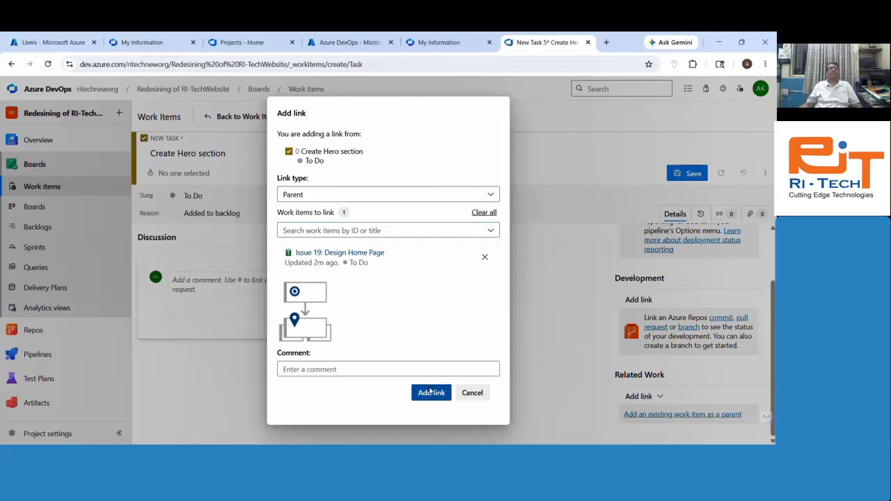
pyautogui.click(430, 392)
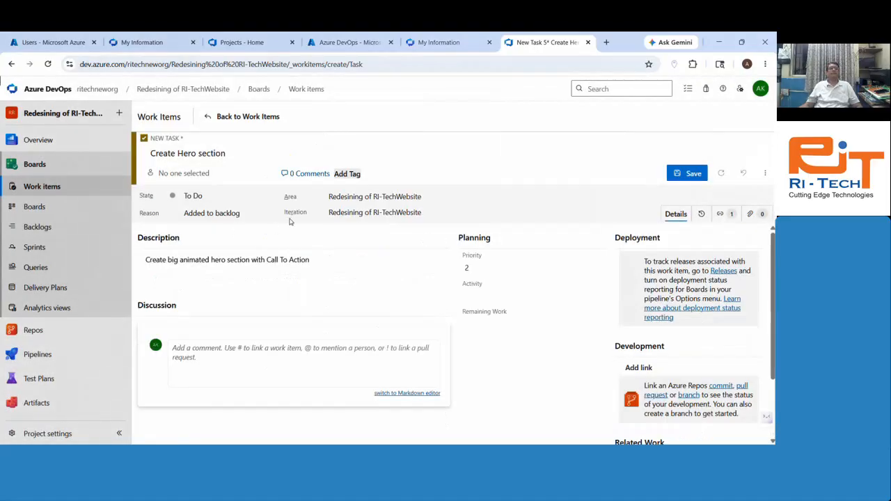
# Step: Assign the task to the first team member and save it as Task 22
pyautogui.click(183, 172)
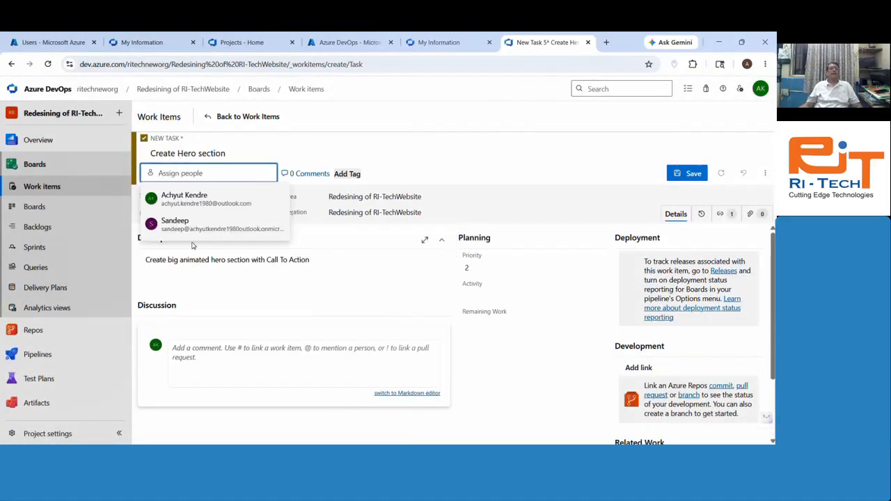
pyautogui.click(195, 200)
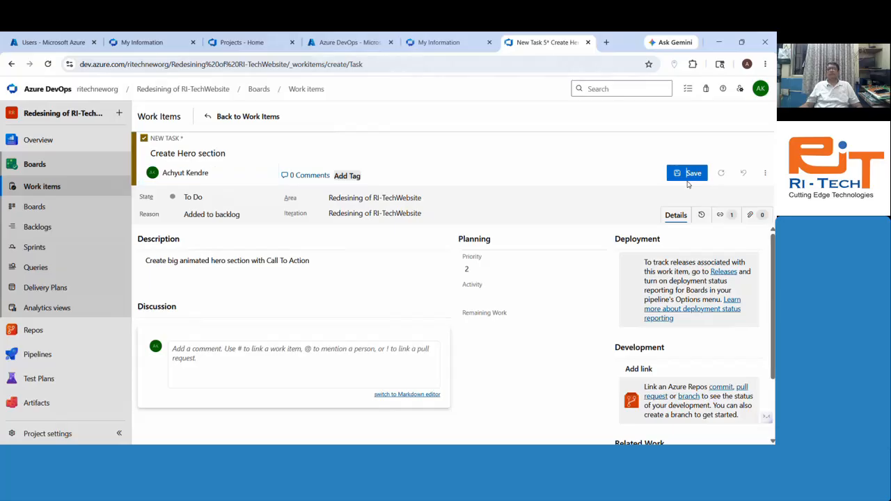
pyautogui.click(688, 174)
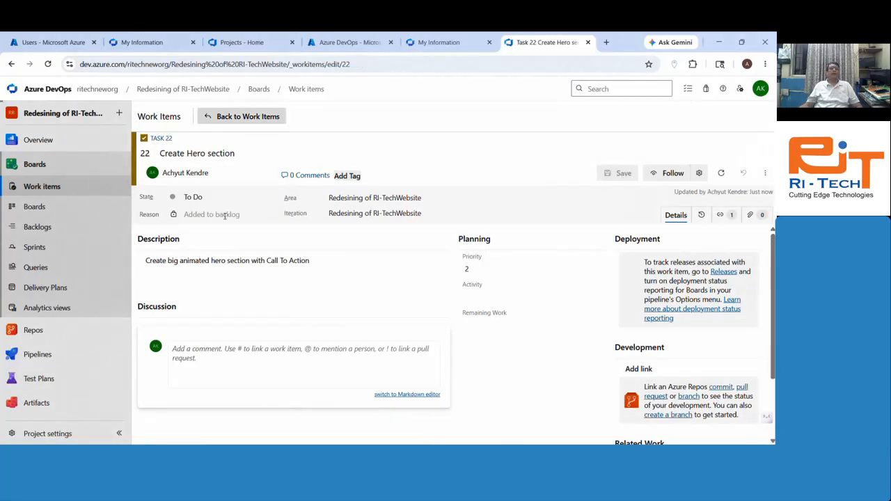
pyautogui.click(243, 117)
# Step: Create a Task 'Create Portfolio Section' described as an about-page portfolio section showing popular services
pyautogui.click(275, 139)
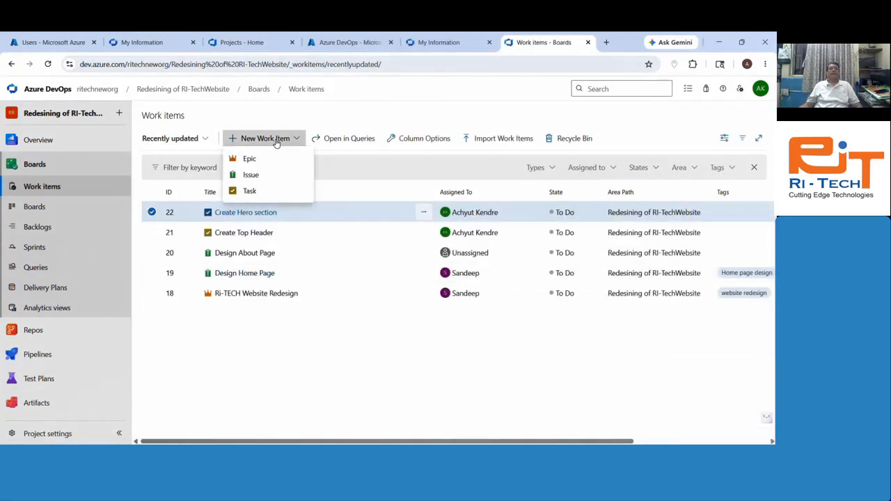
pyautogui.click(251, 191)
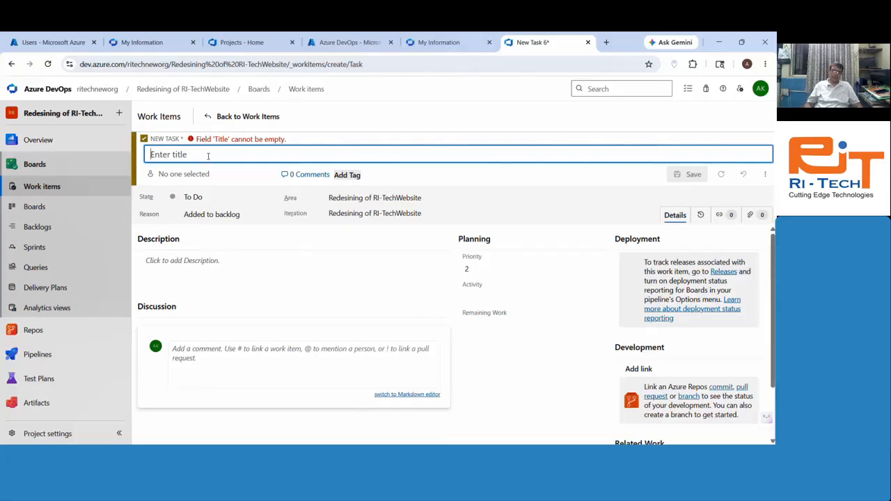
pyautogui.write('Create Pr')
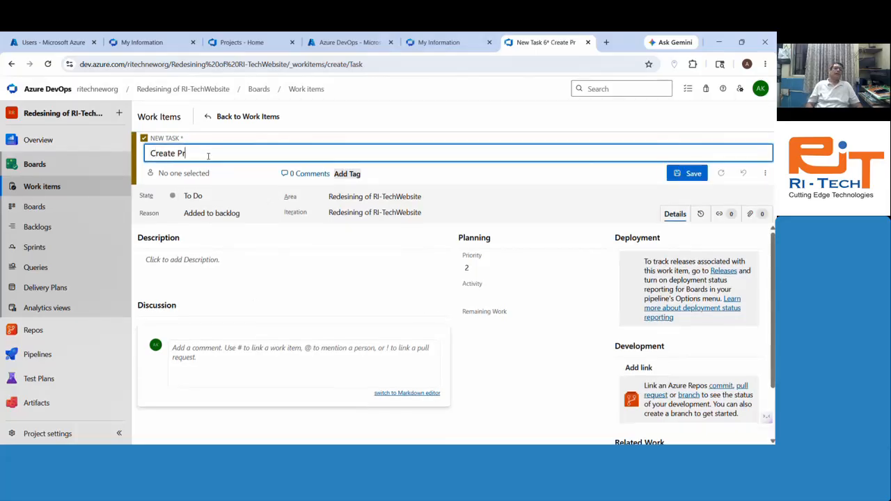
pyautogui.write('o')
pyautogui.press('BackSpace')
pyautogui.press('BackSpace')
pyautogui.write('o')
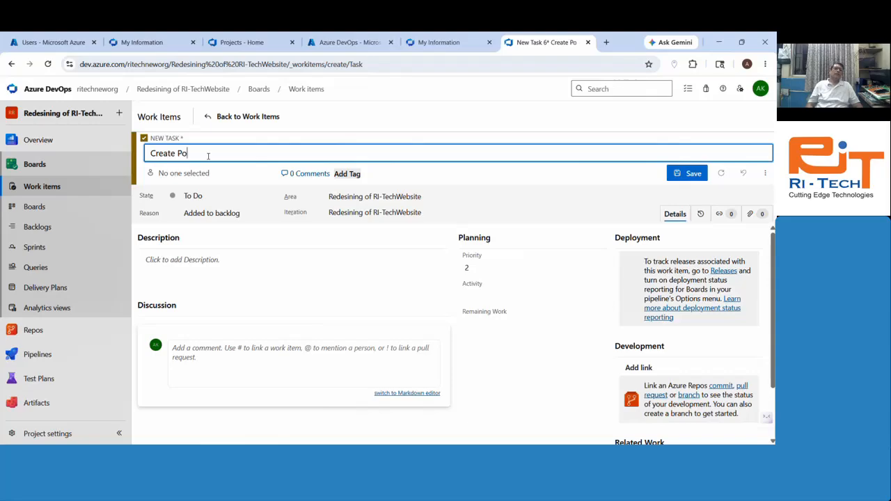
pyautogui.write('rto')
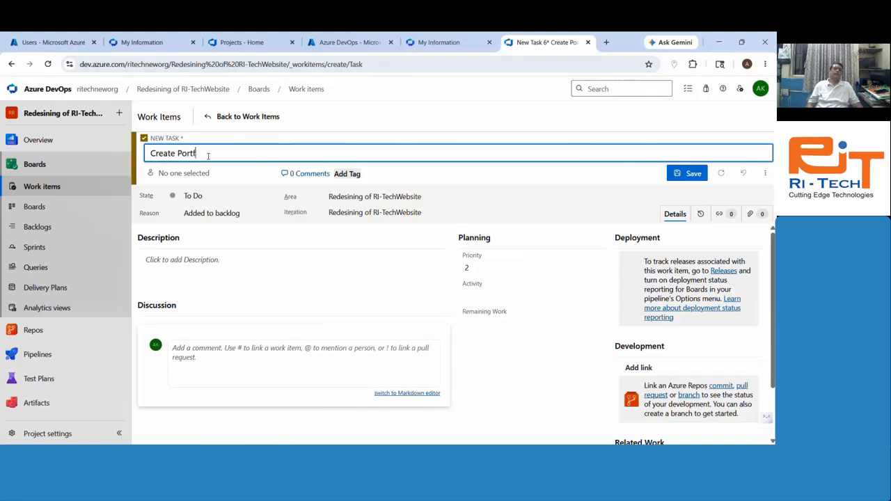
pyautogui.write('olio Section')
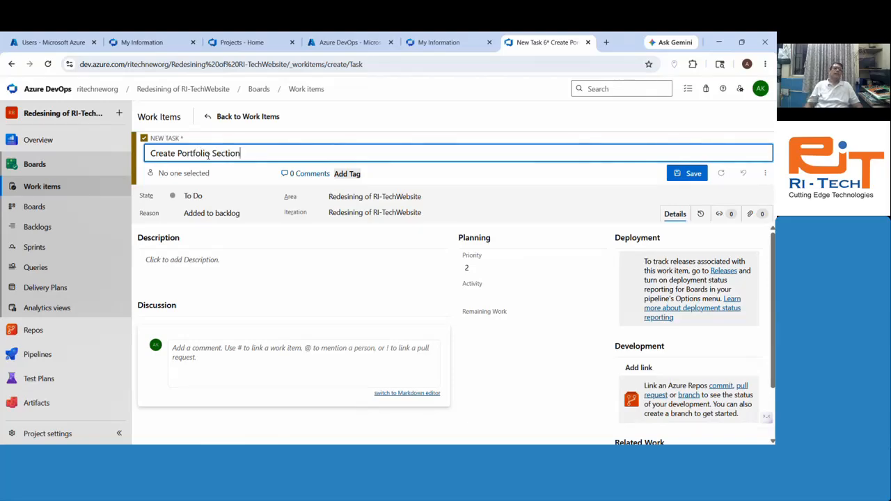
pyautogui.click(228, 265)
pyautogui.write('Ad')
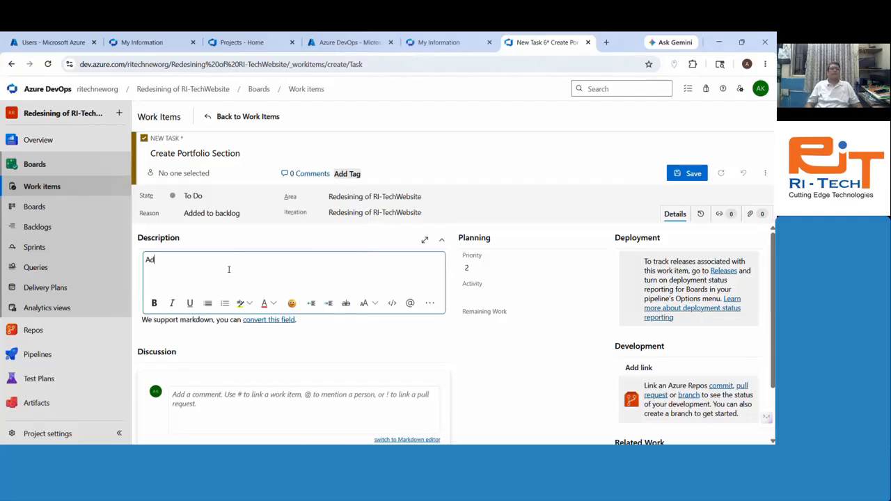
pyautogui.write('d portol')
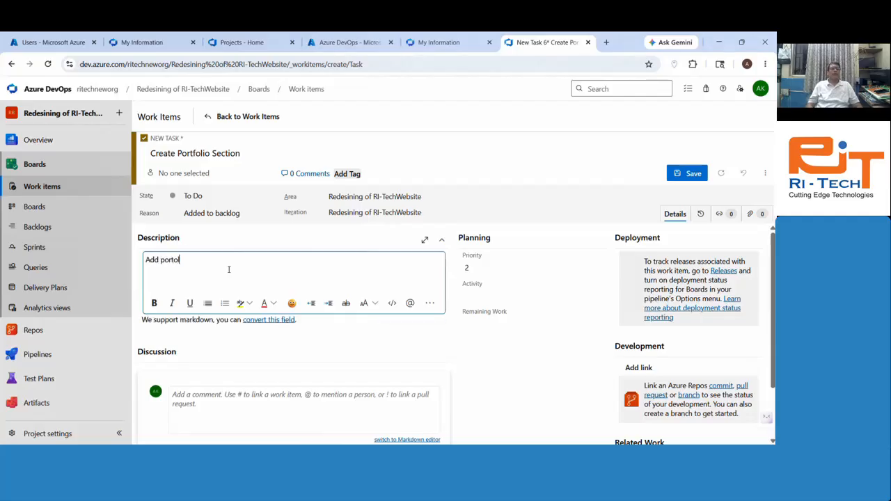
pyautogui.write('io sectio')
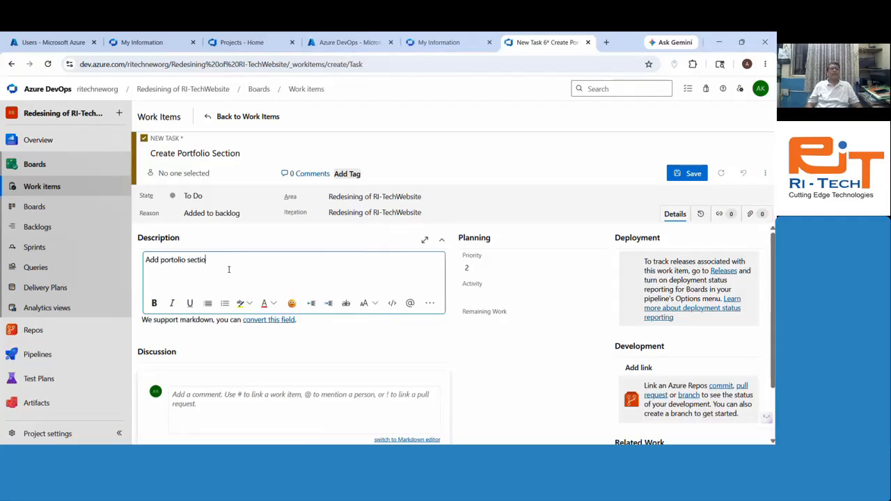
pyautogui.write('n in about page to display')
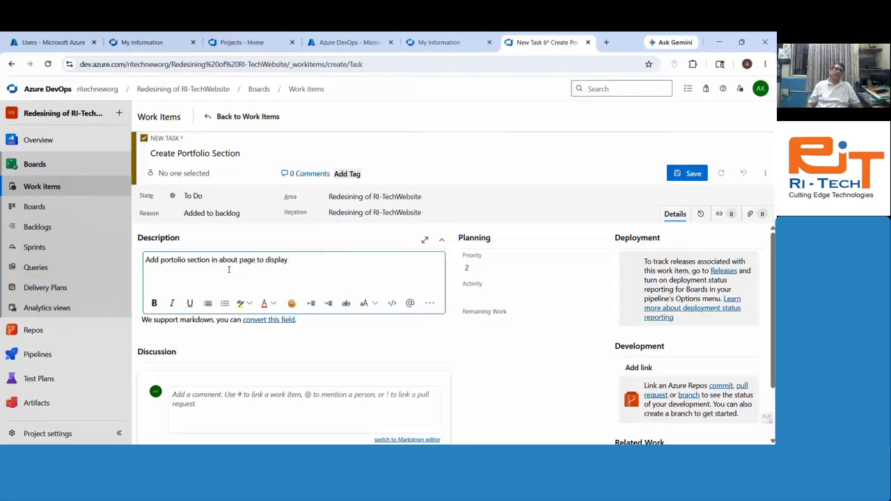
pyautogui.write(' popu')
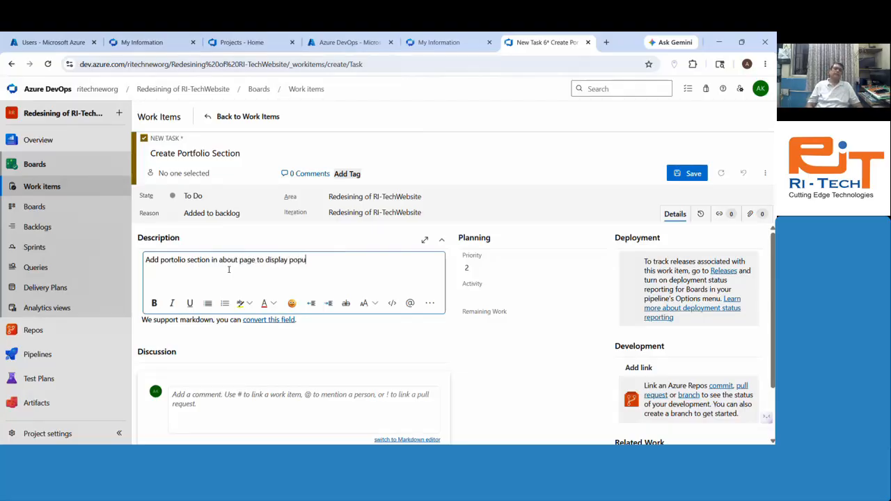
pyautogui.write('lar servi')
pyautogui.press('BackSpace')
pyautogui.press('BackSpace')
pyautogui.press('BackSpace')
pyautogui.press('BackSpace')
pyautogui.press('BackSpace')
pyautogui.press('BackSpace')
pyautogui.press('BackSpace')
pyautogui.press('BackSpace')
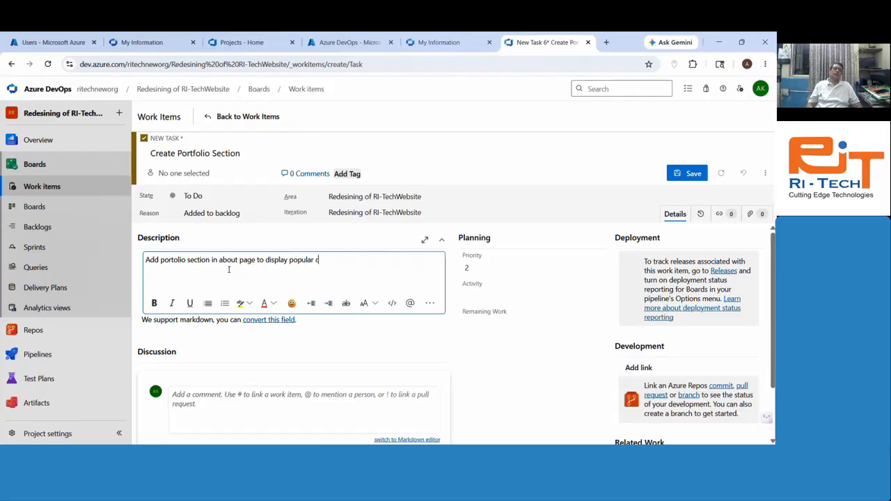
pyautogui.write('oures')
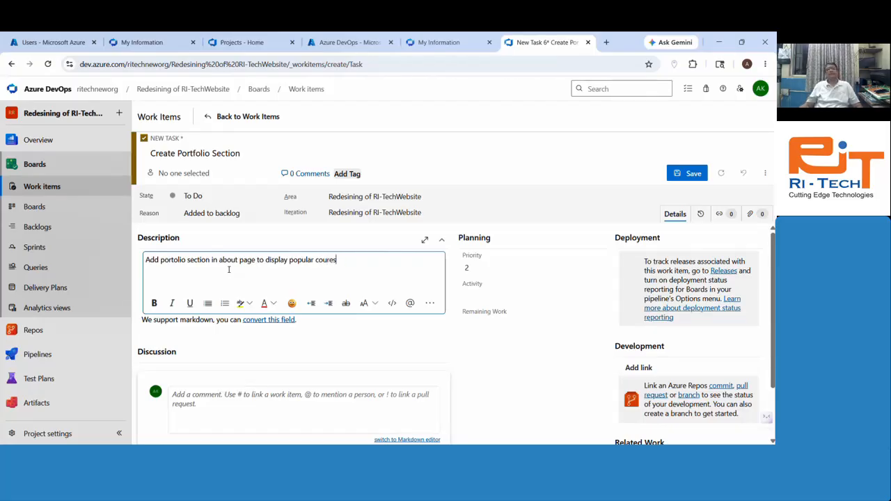
# Step: Link Issue 20 Design About Page as the task's parent
pyautogui.scroll(-3, 682, 389)
pyautogui.click(685, 415)
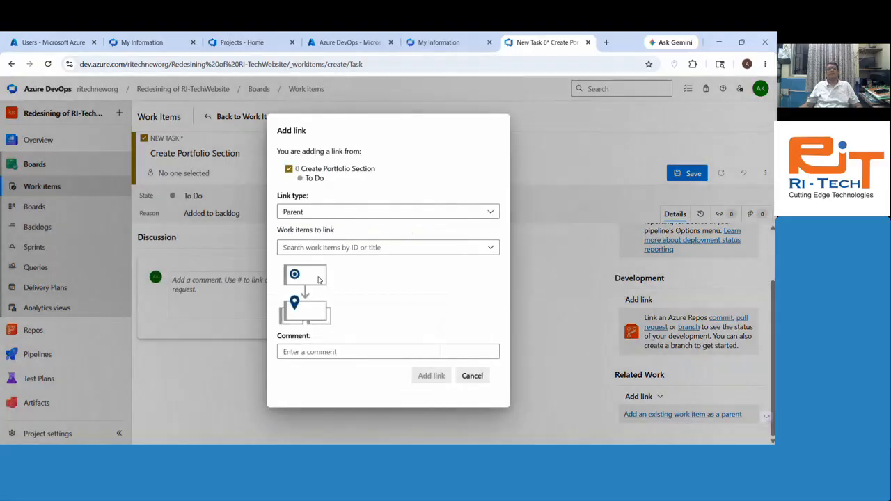
pyautogui.click(351, 248)
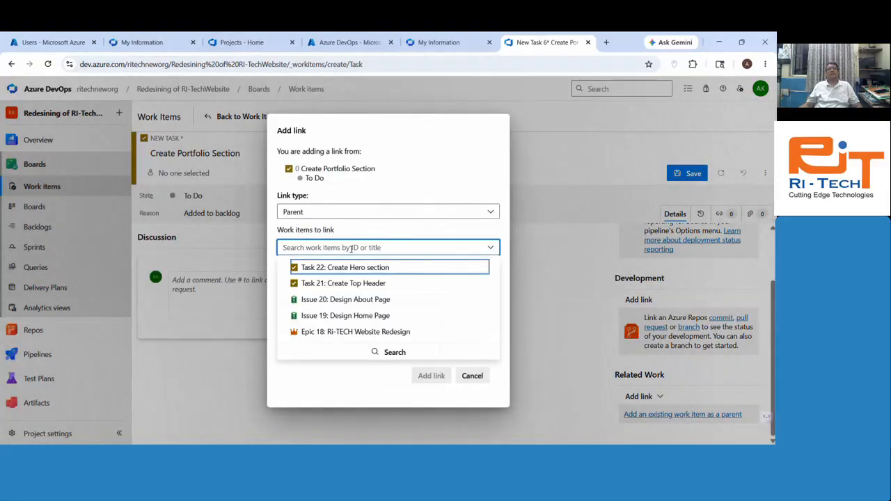
pyautogui.click(345, 300)
pyautogui.click(433, 392)
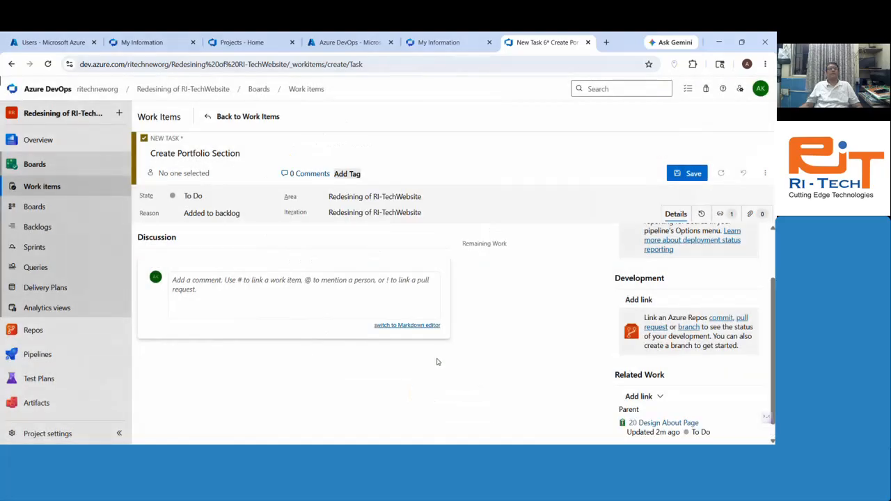
# Step: Assign the task to the second team member and save it as Task 23
pyautogui.scroll(1, 437, 362)
pyautogui.click(183, 173)
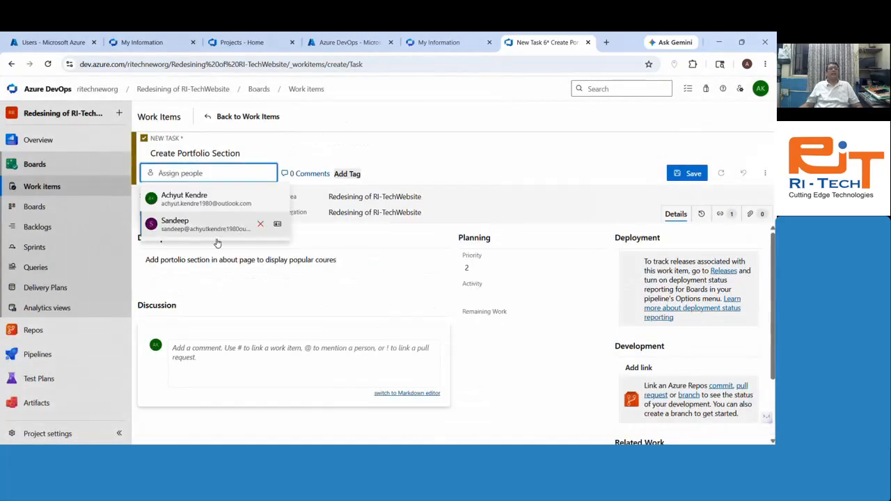
pyautogui.click(213, 228)
pyautogui.click(688, 176)
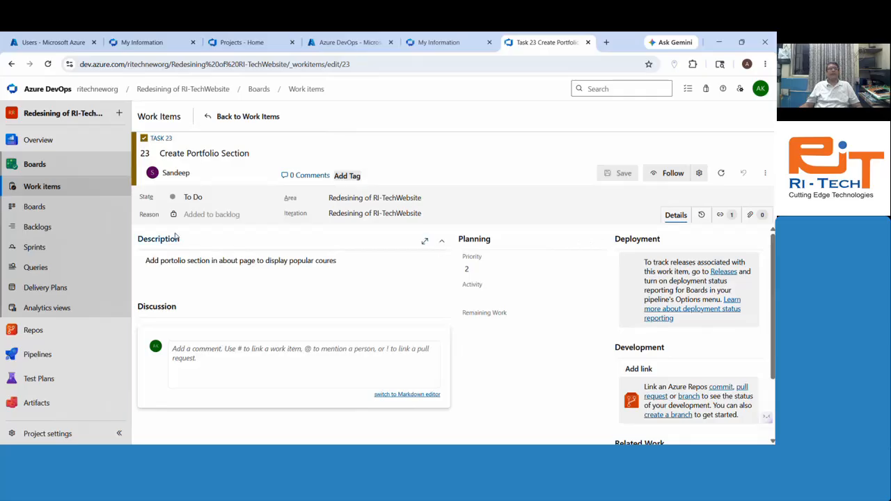
pyautogui.click(229, 119)
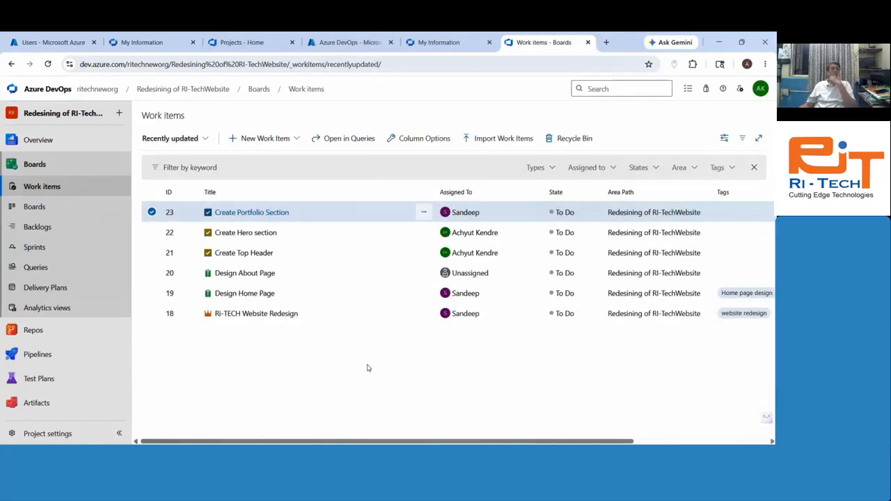
# Step: Open the team Kanban board, where Issues 19 and 20 show 0/2 and 0/1 tasks done
pyautogui.click(35, 207)
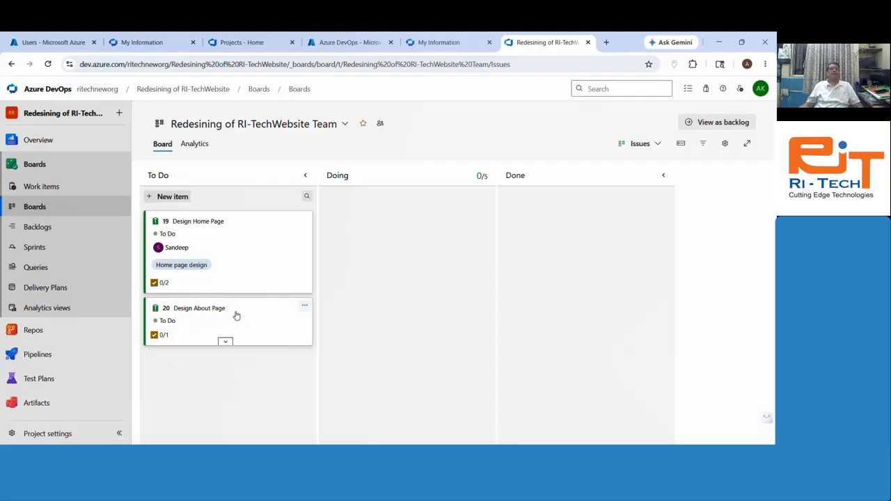
pyautogui.moveTo(163, 285)
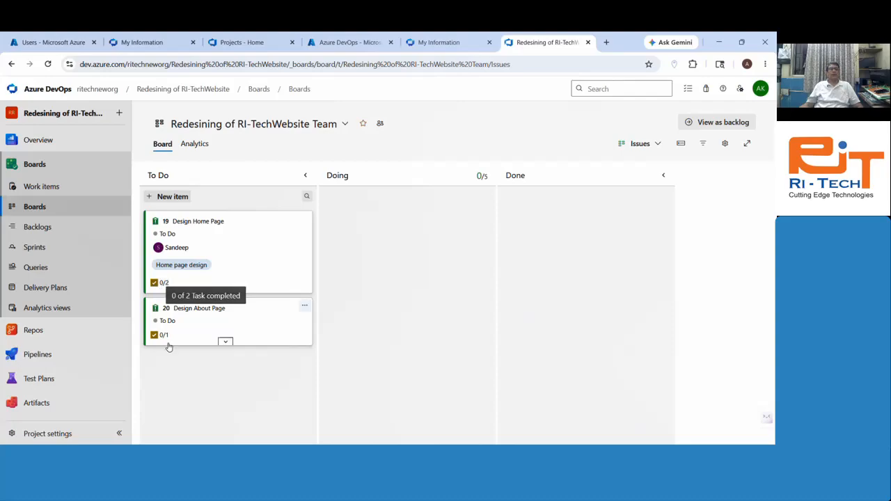
pyautogui.moveTo(165, 339)
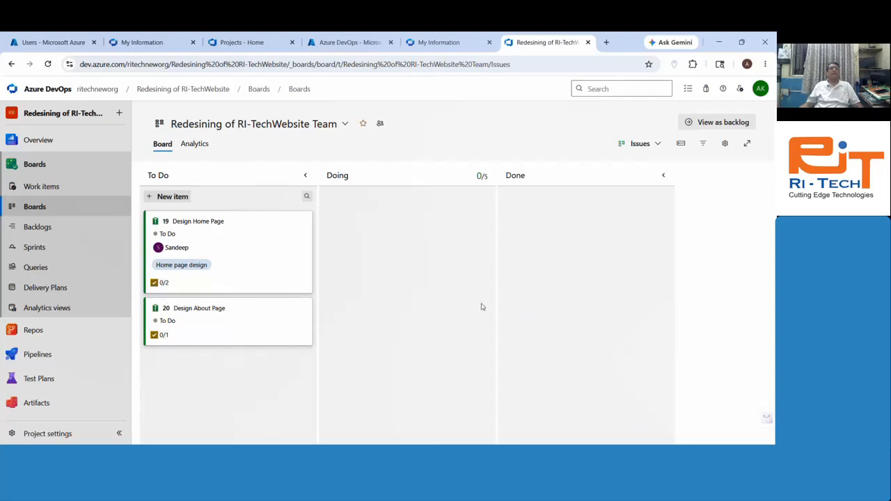
# Step: Start a new To Do item, discard it, and keep the board at the Issues level
pyautogui.click(177, 200)
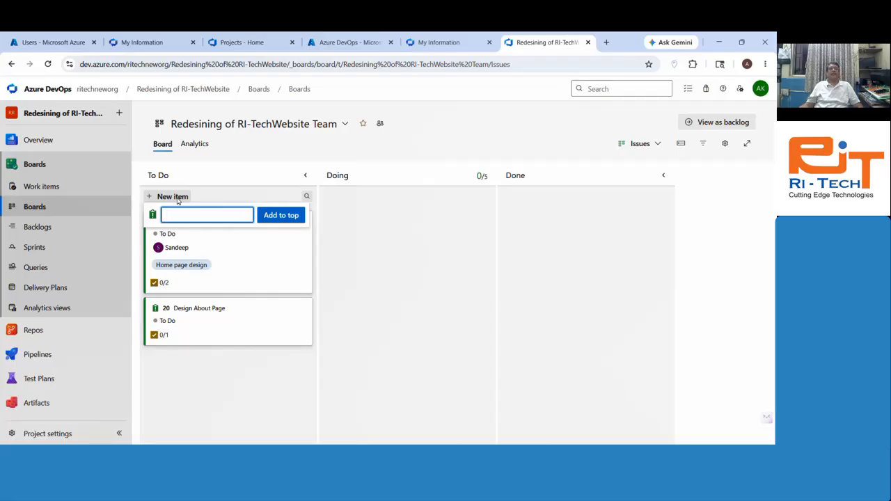
pyautogui.click(466, 141)
pyautogui.click(654, 145)
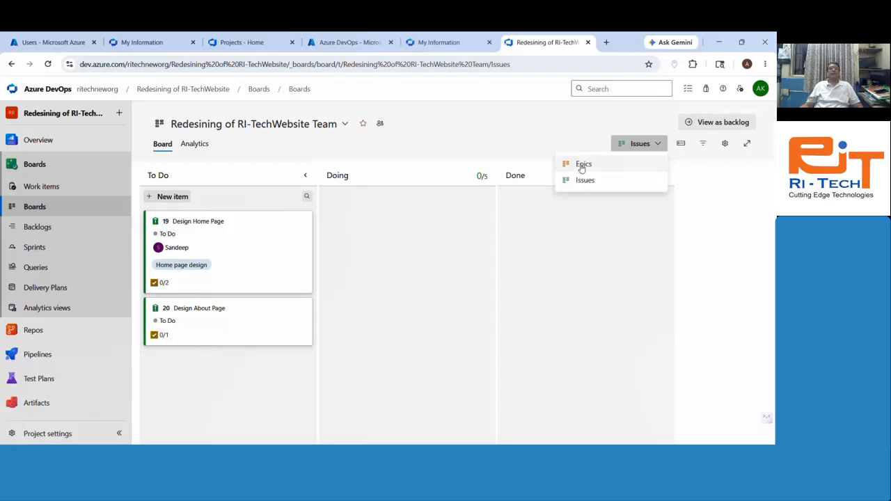
pyautogui.click(521, 137)
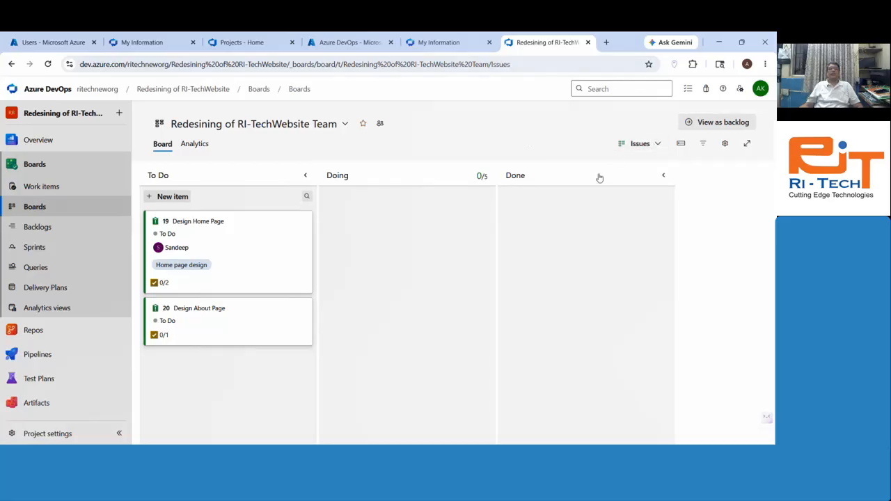
# Step: View the board at Epics level, return to Issues, and bring up Design Home Page's Move to iteration options
pyautogui.click(174, 197)
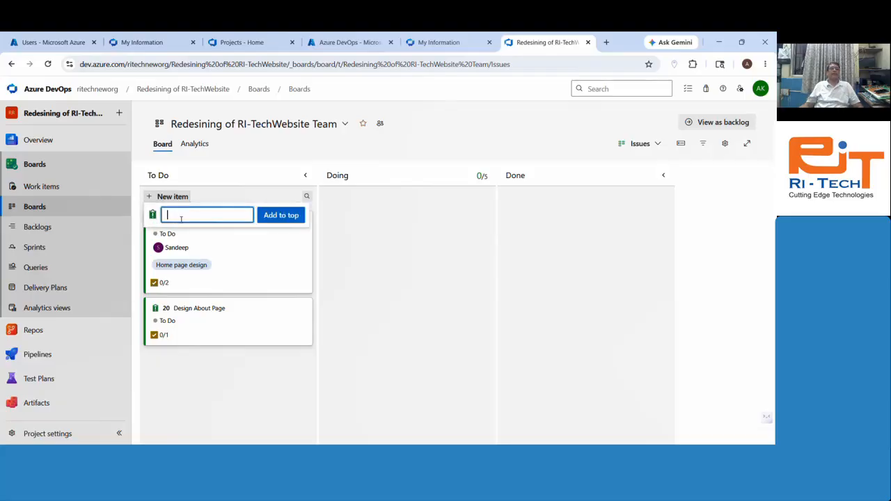
pyautogui.click(516, 124)
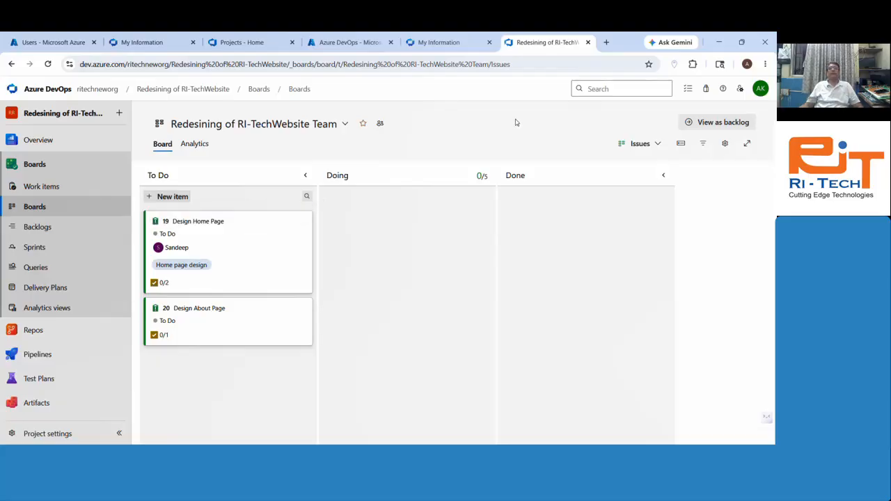
pyautogui.click(639, 143)
pyautogui.click(627, 164)
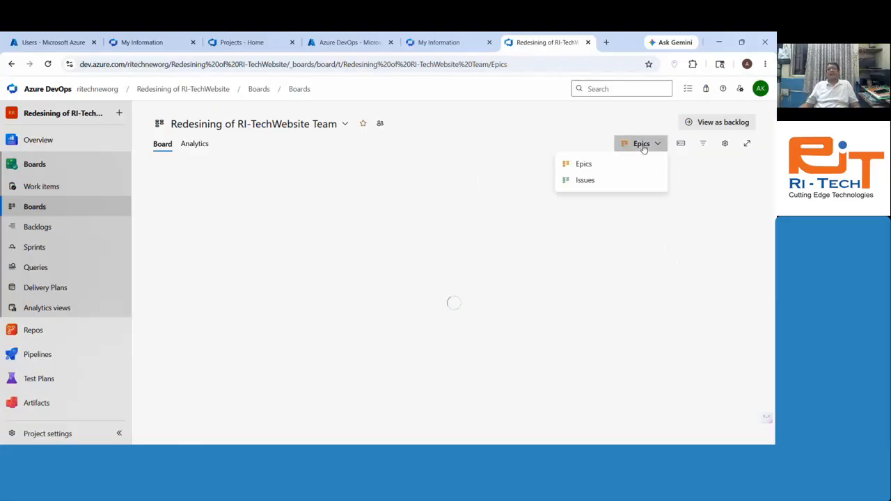
pyautogui.click(605, 182)
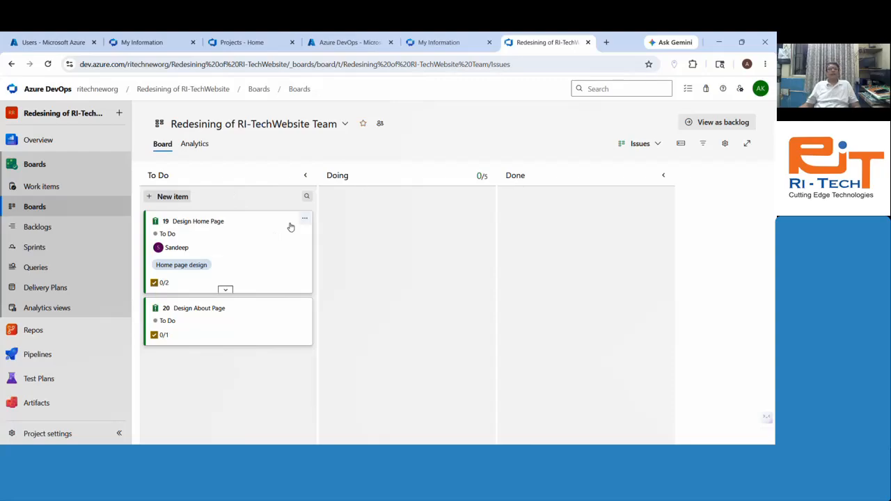
pyautogui.click(303, 219)
pyautogui.moveTo(284, 297)
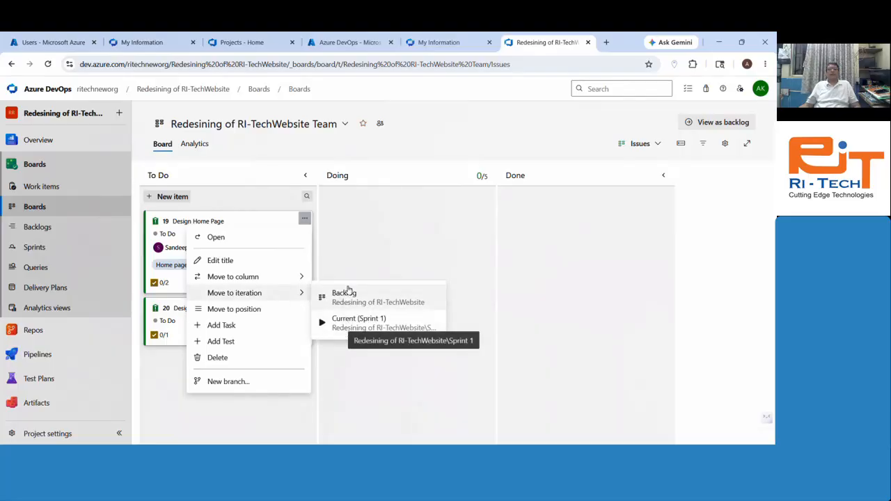
# Step: Move both Design Home Page and Design About Page into the current Sprint 1
pyautogui.click(348, 327)
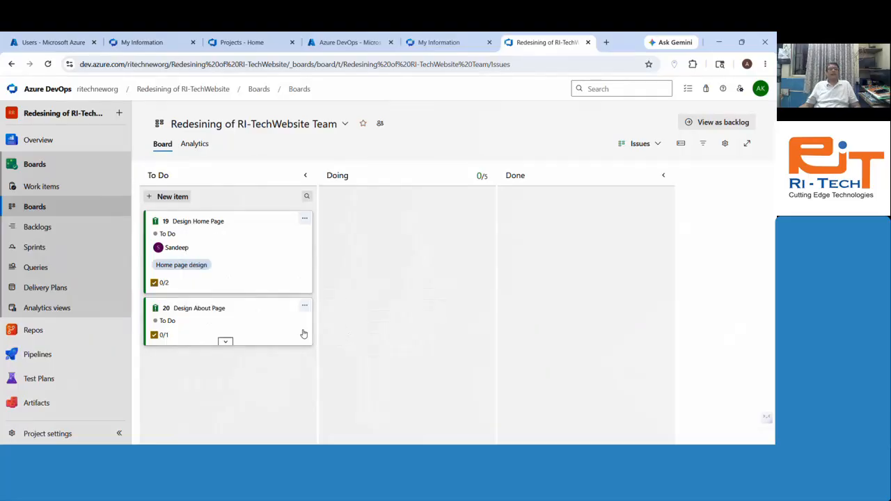
pyautogui.click(304, 305)
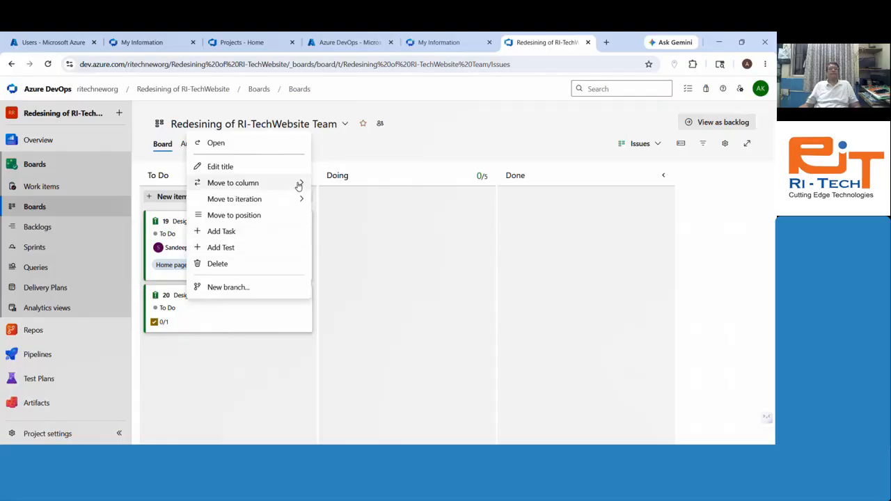
pyautogui.moveTo(297, 200)
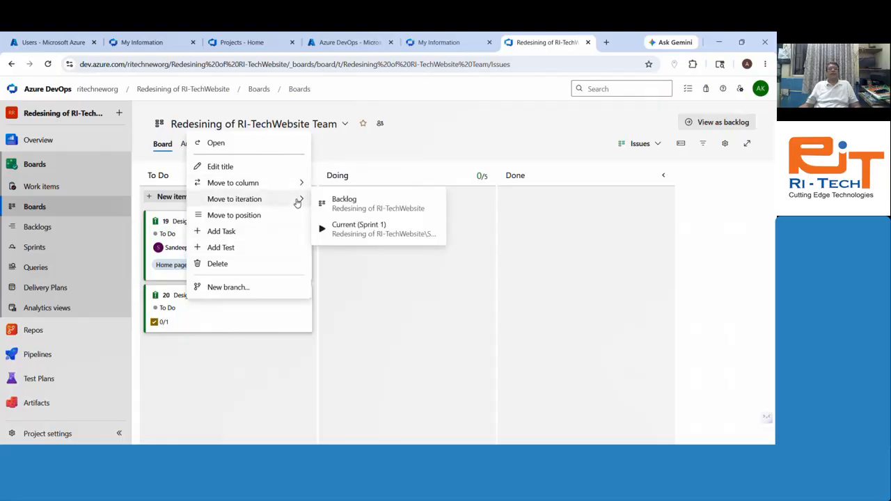
pyautogui.click(395, 236)
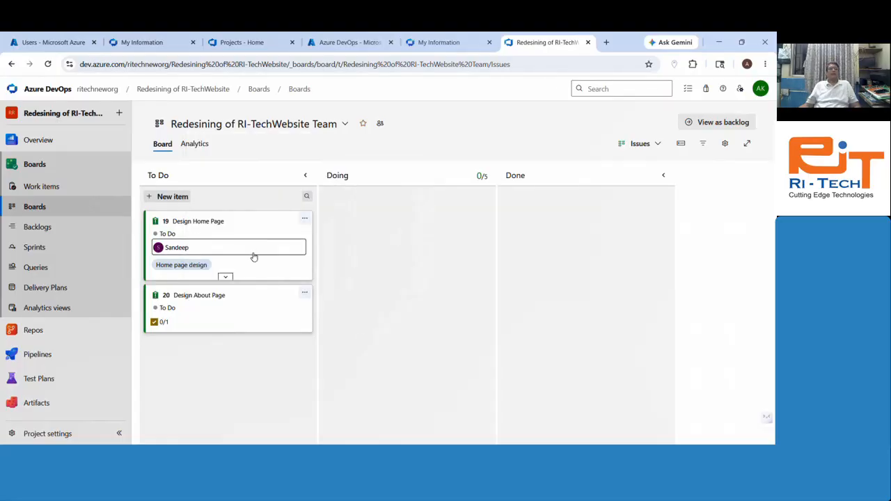
# Step: Drag both issue cards through Doing and Done, then return them to To Do
pyautogui.moveTo(237, 226); pyautogui.dragTo(399, 211)
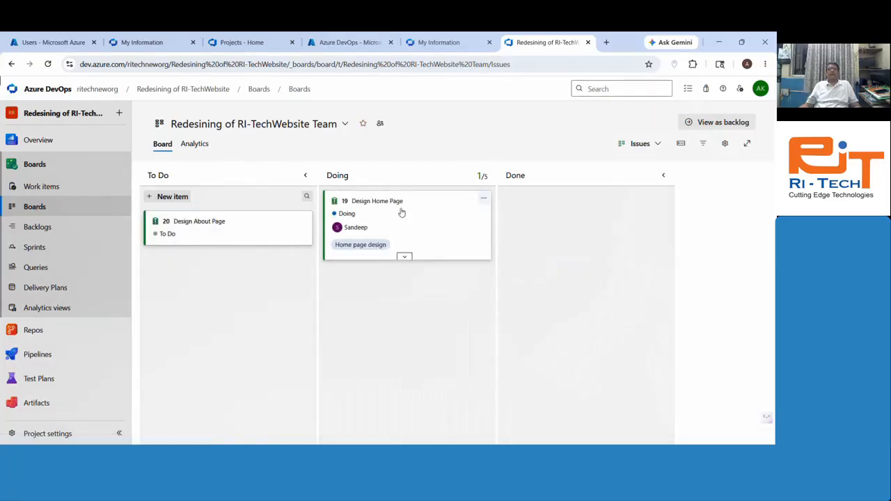
pyautogui.moveTo(266, 223); pyautogui.dragTo(535, 264)
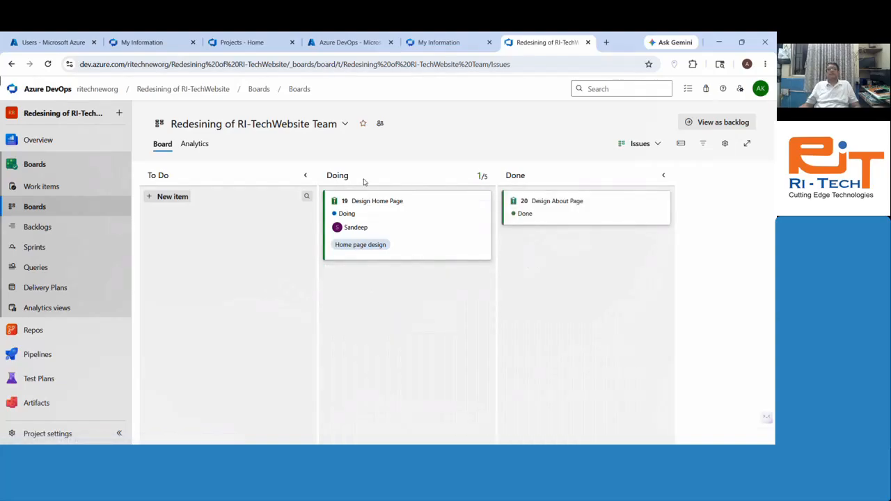
pyautogui.click(412, 256)
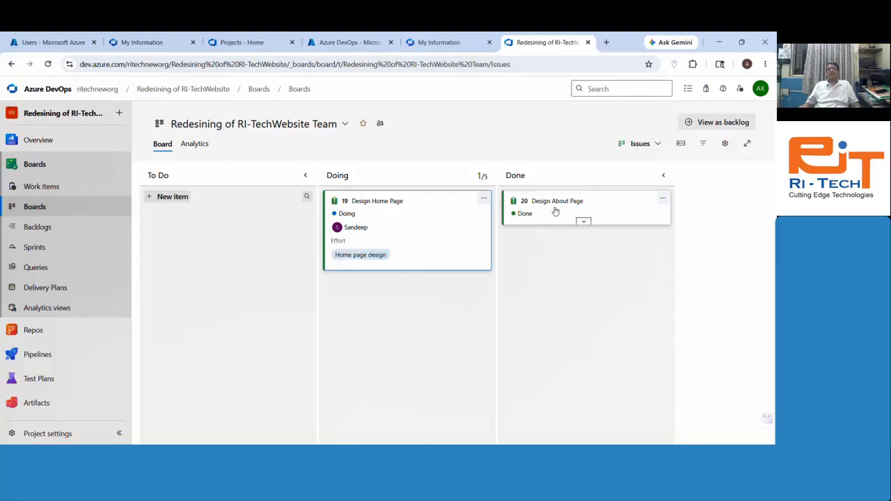
pyautogui.moveTo(556, 211); pyautogui.dragTo(415, 261)
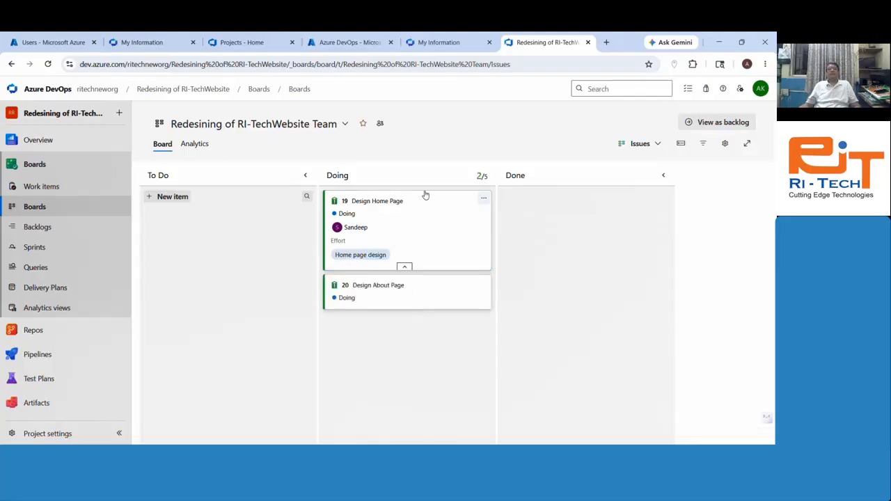
pyautogui.moveTo(425, 197); pyautogui.dragTo(278, 236)
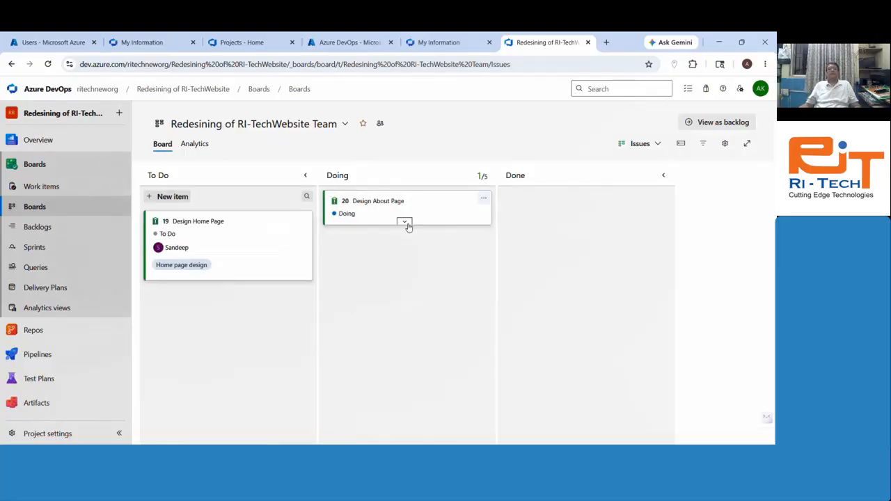
pyautogui.moveTo(428, 202); pyautogui.dragTo(260, 312)
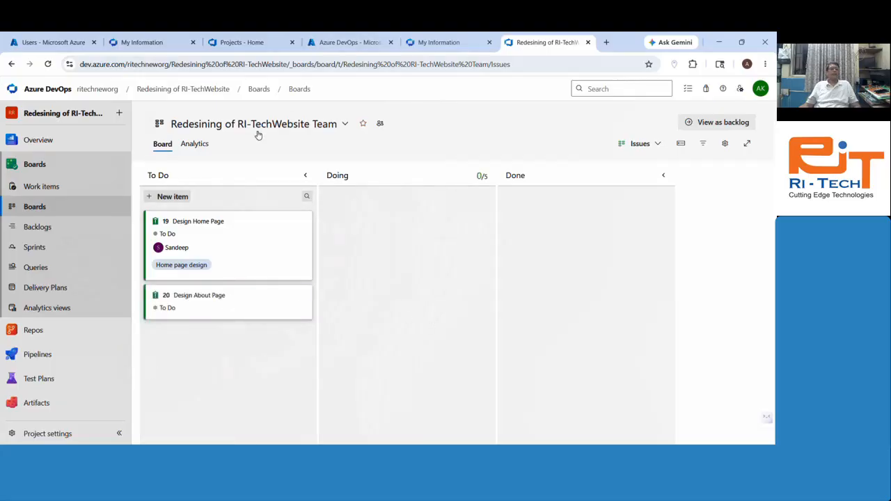
pyautogui.click(50, 233)
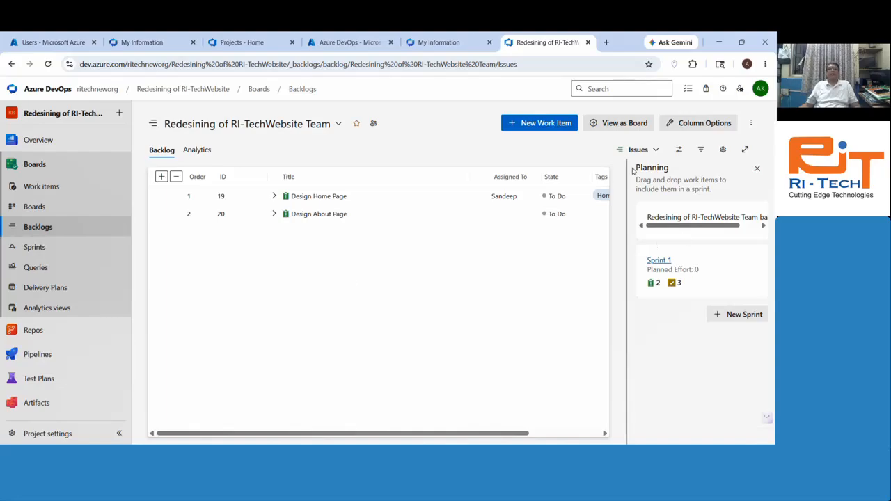
# Step: Switch the Kanban board to the Epics level and then back to Issues
pyautogui.click(653, 151)
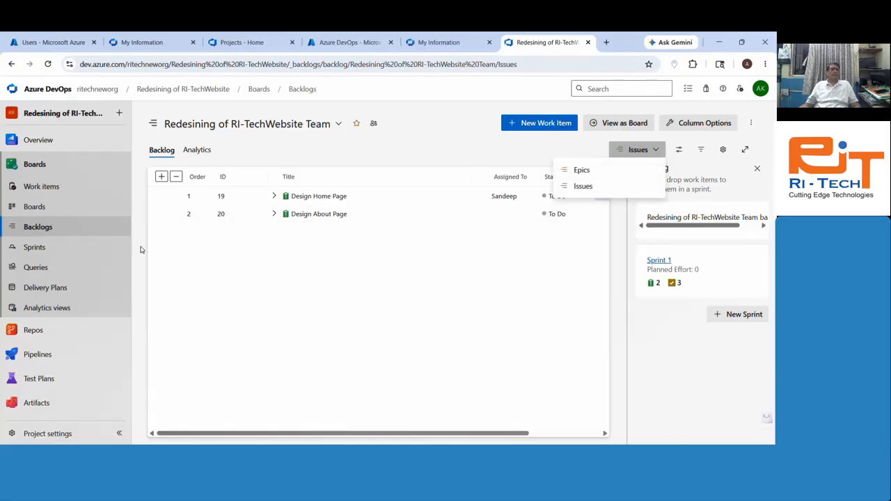
pyautogui.click(65, 209)
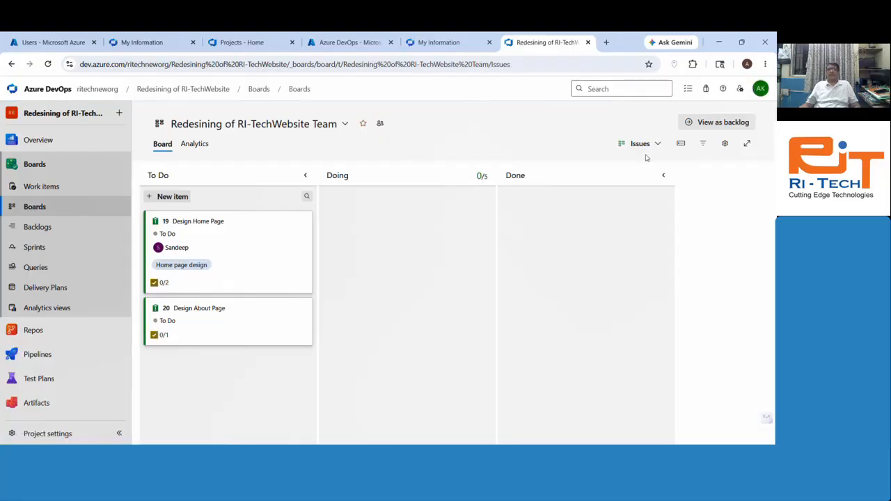
pyautogui.click(658, 146)
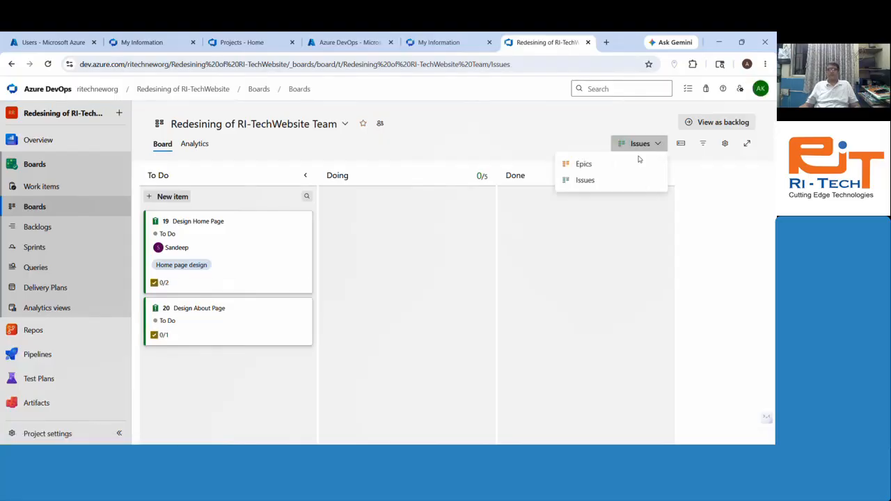
pyautogui.click(584, 164)
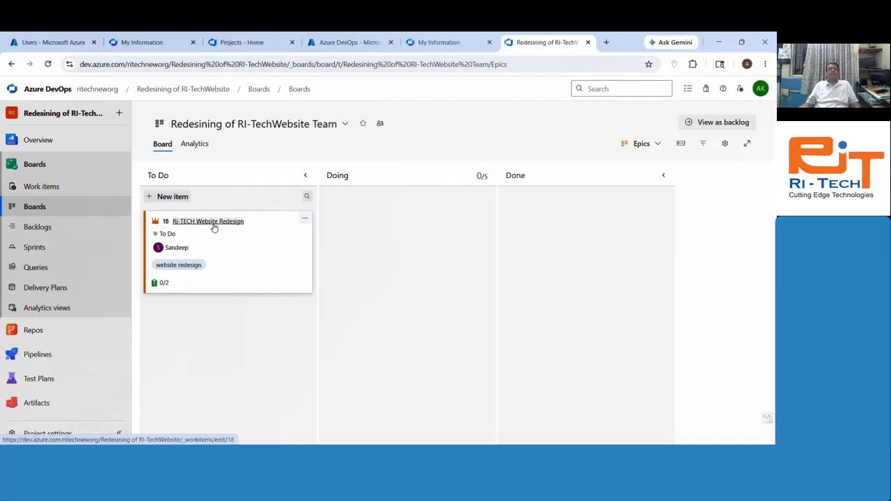
pyautogui.click(655, 146)
pyautogui.click(642, 180)
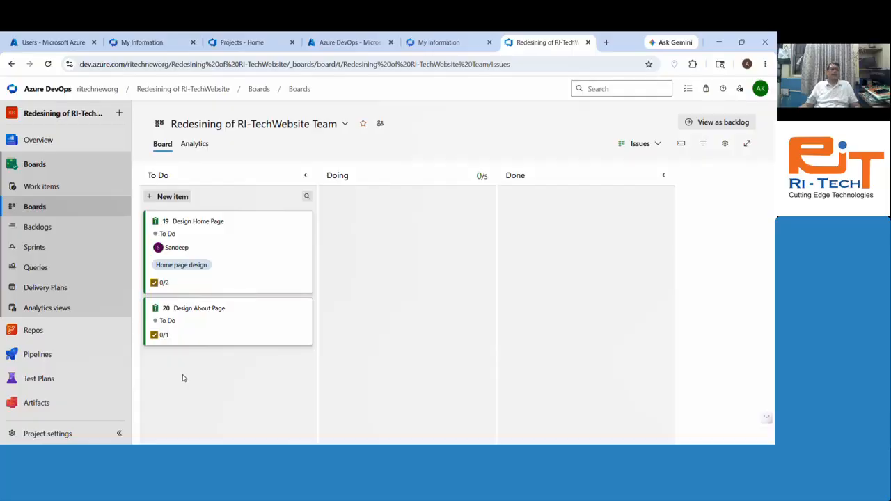
# Step: Show the team backlog at Epics level, then open the Sprint 1 taskboard with Tasks 21–23
pyautogui.click(53, 227)
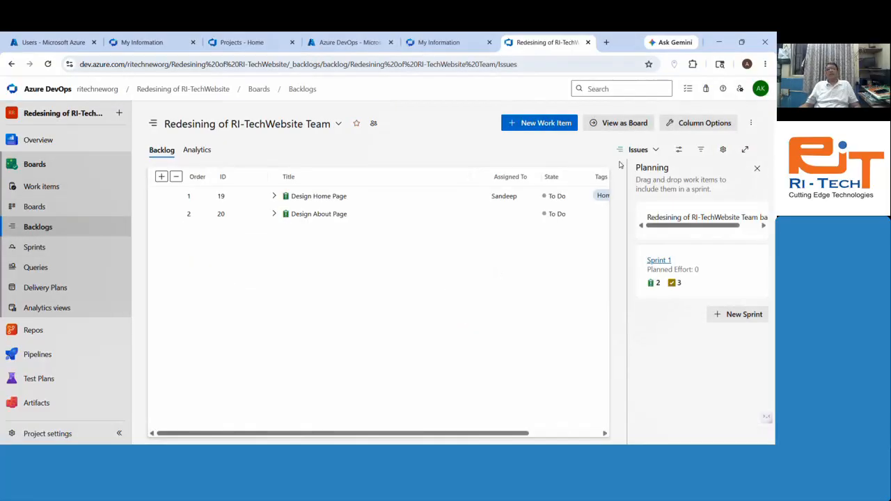
pyautogui.click(639, 149)
pyautogui.click(621, 171)
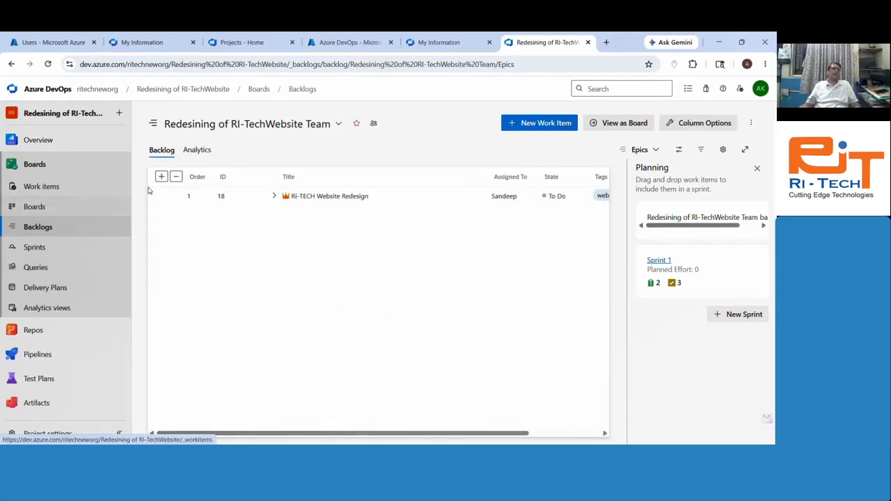
pyautogui.click(43, 248)
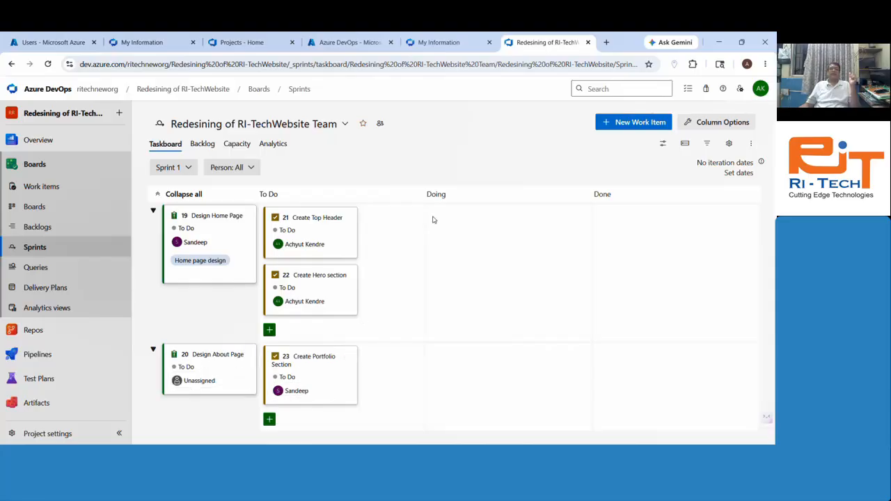
# Step: Leave Create Top Header in To Do and view Sprint 1's capacity table for the team member
pyautogui.moveTo(292, 218)
pyautogui.mouseDown()
pyautogui.moveTo(501, 219)
pyautogui.moveTo(620, 234)
pyautogui.moveTo(409, 229)
pyautogui.moveTo(581, 225)
pyautogui.moveTo(327, 224)
pyautogui.moveTo(543, 217)
pyautogui.moveTo(300, 217)
pyautogui.mouseUp()
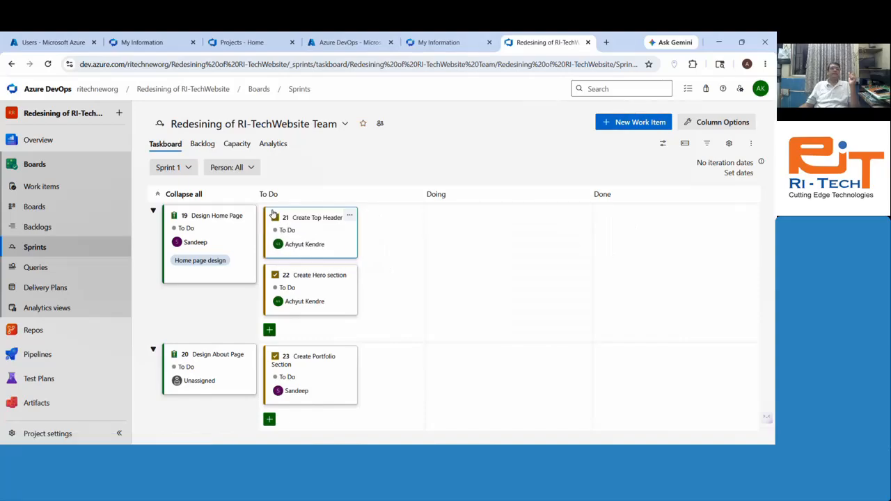
pyautogui.click(211, 150)
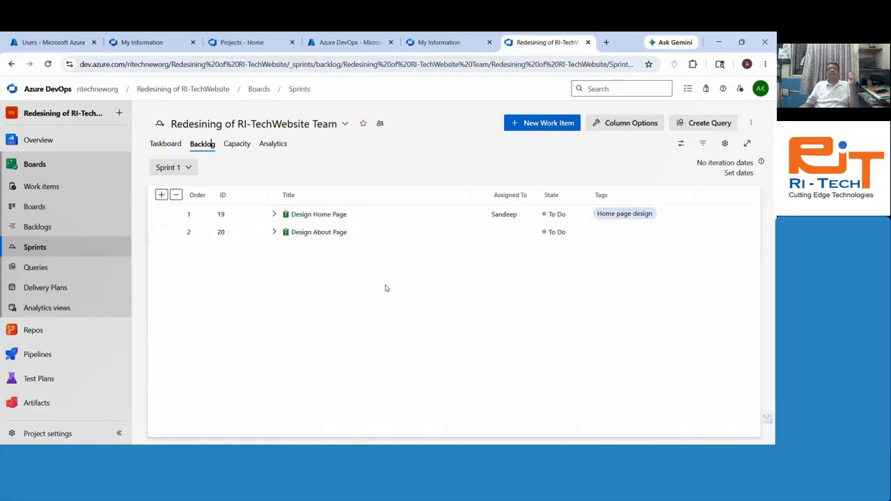
pyautogui.click(245, 148)
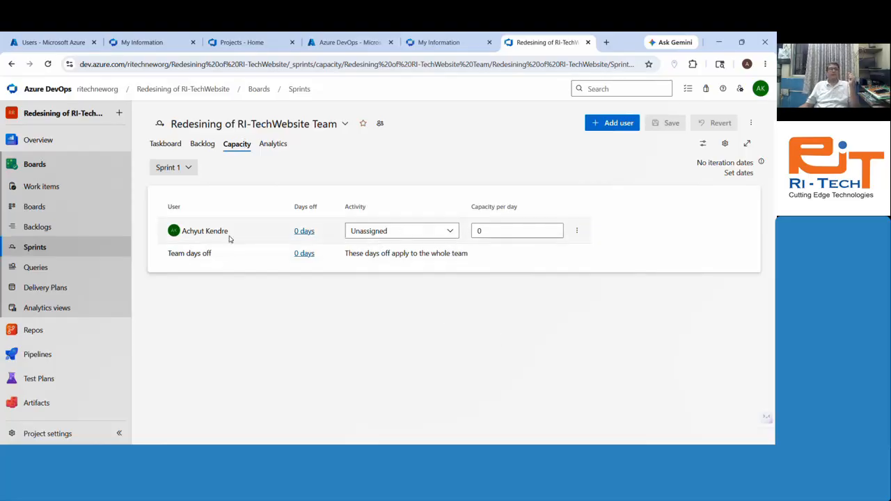
# Step: Set the team member's Sprint 1 activity to Development at 6 capacity per day
pyautogui.click(412, 234)
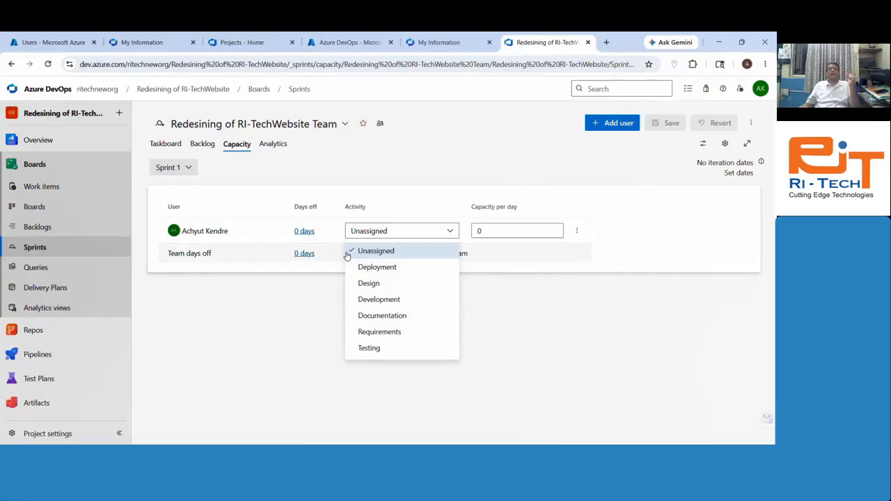
pyautogui.click(390, 301)
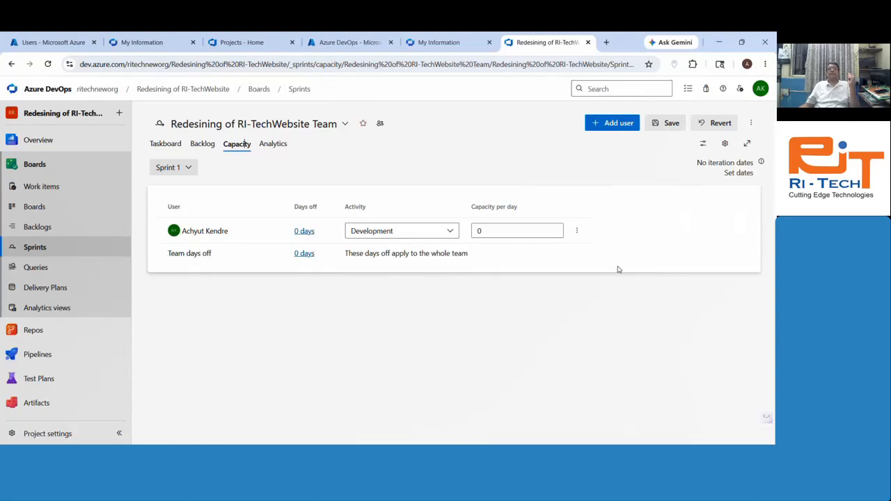
pyautogui.click(533, 227)
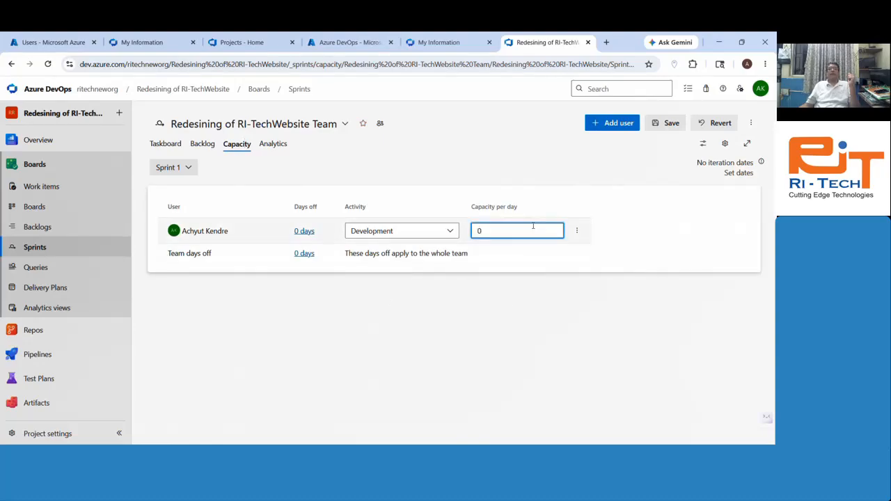
pyautogui.doubleClick(533, 227)
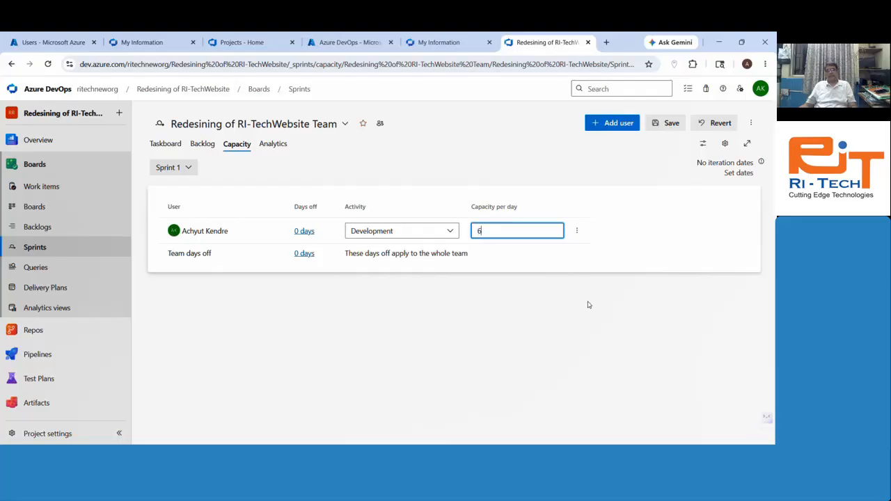
pyautogui.click(660, 327)
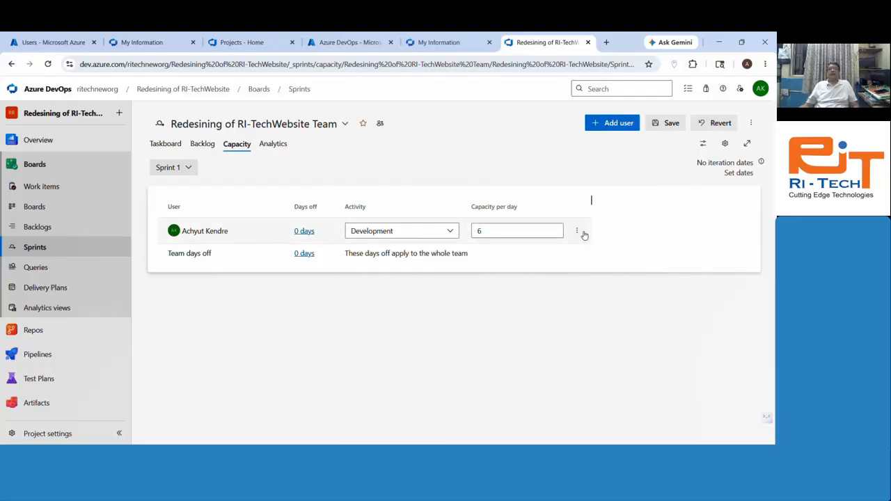
# Step: Add a second activity row, Testing at 2 per day, and save the capacity
pyautogui.click(577, 231)
pyautogui.click(506, 254)
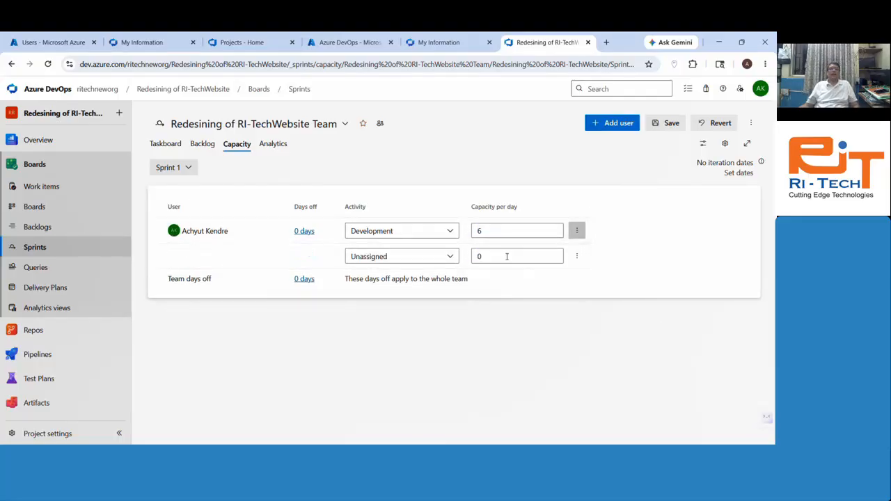
pyautogui.click(381, 261)
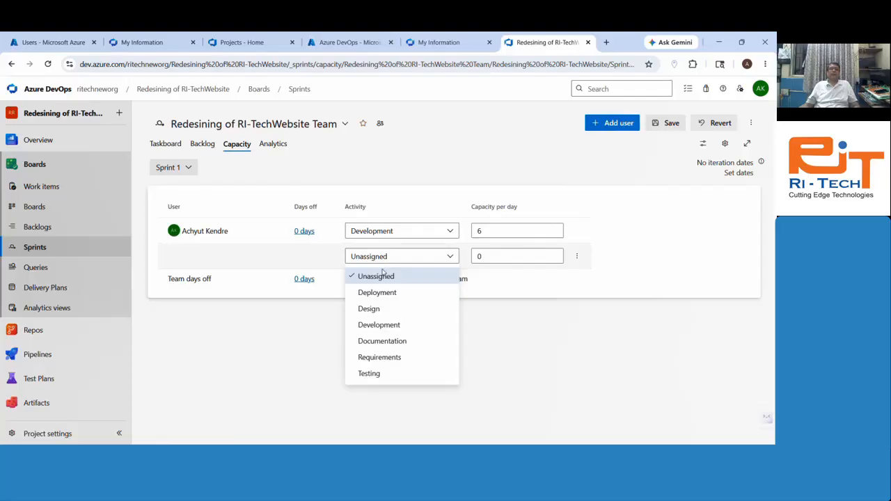
pyautogui.click(368, 374)
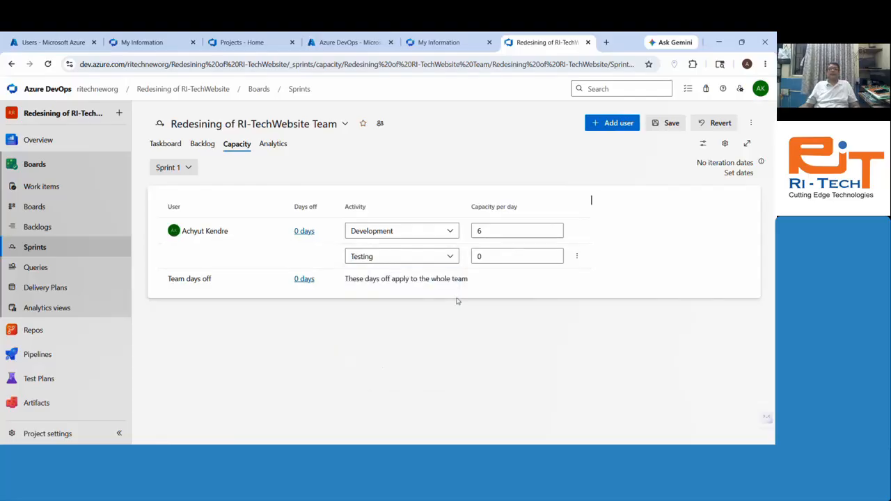
pyautogui.press('Tab')
pyautogui.write('2')
pyautogui.click(570, 388)
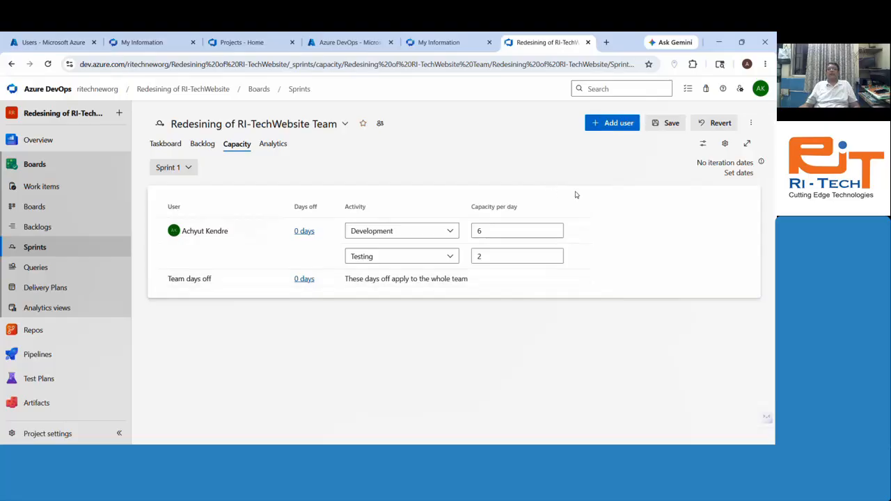
pyautogui.click(672, 124)
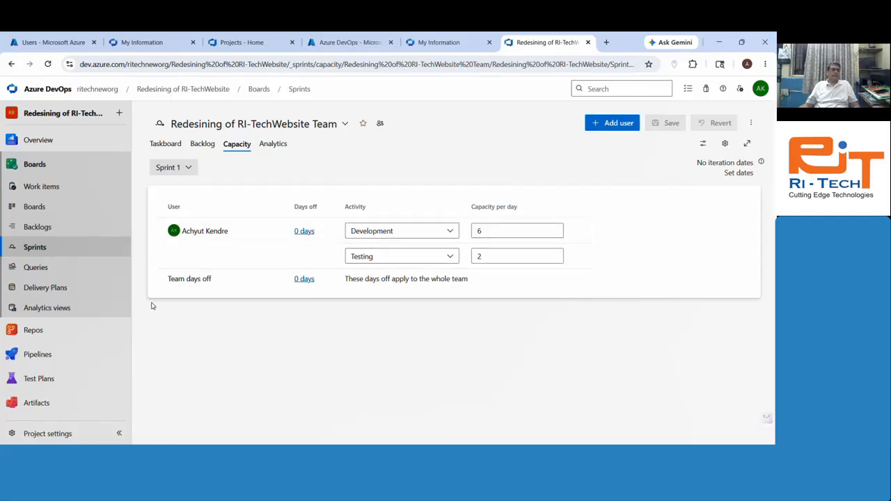
# Step: Open the Redesining of RI-TechWebsite Team from Project settings > Teams
pyautogui.click(48, 436)
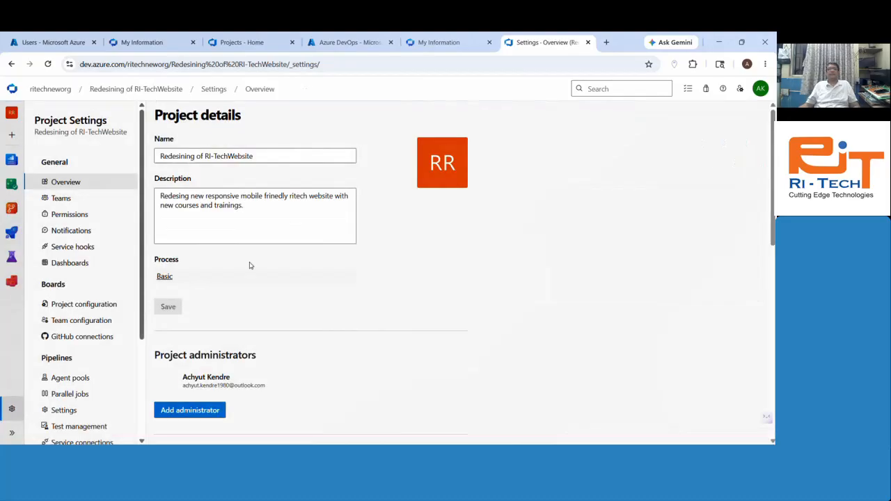
pyautogui.click(70, 200)
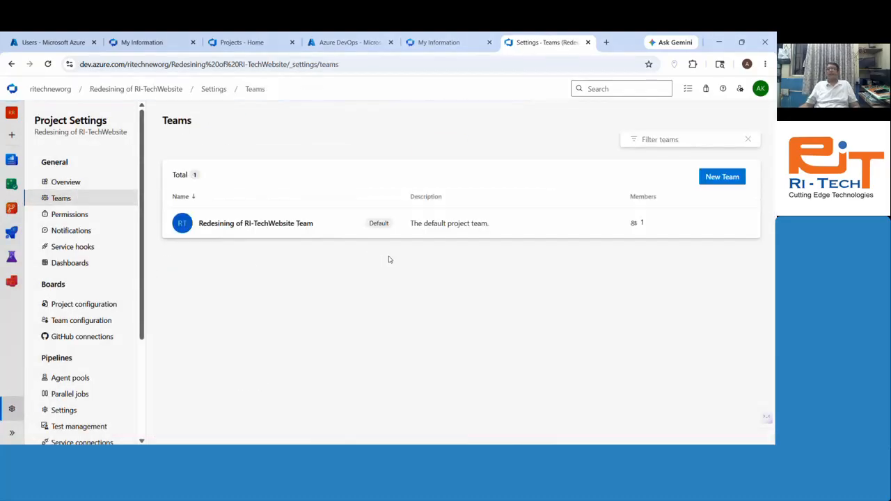
pyautogui.click(265, 224)
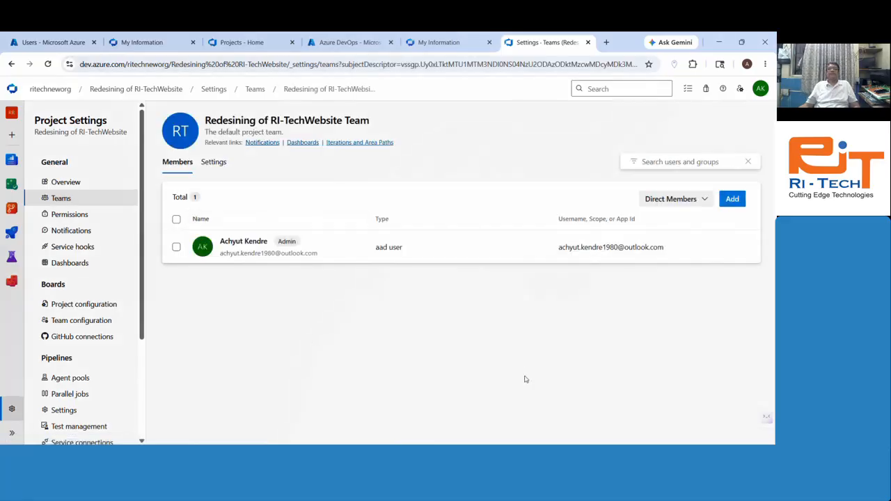
# Step: Search for and add two directory users as team members, then save
pyautogui.click(730, 200)
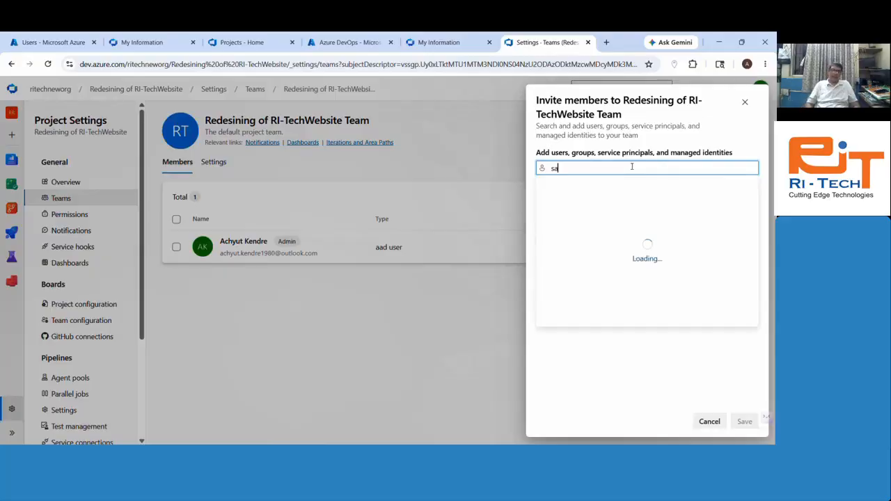
pyautogui.write('ndeep')
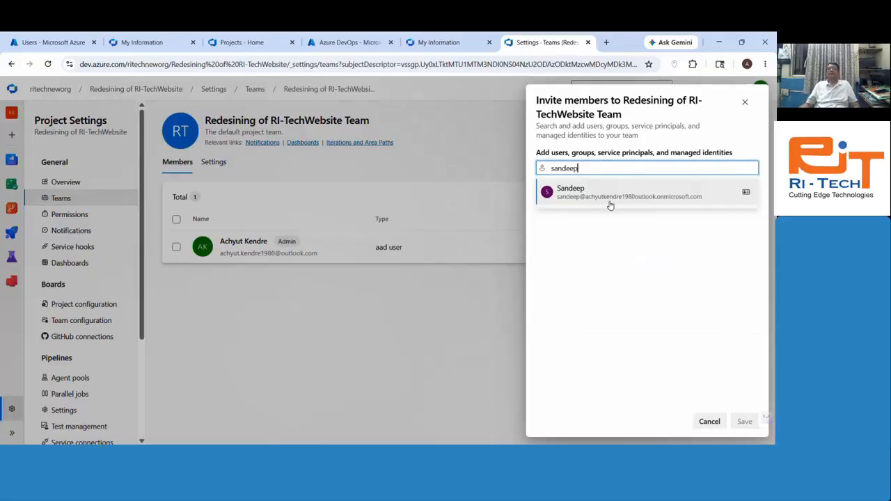
pyautogui.click(610, 193)
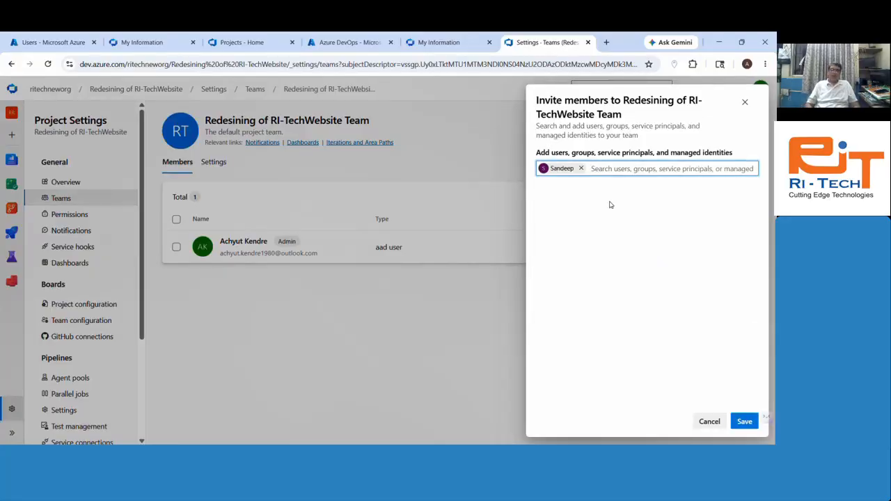
pyautogui.write('naresh')
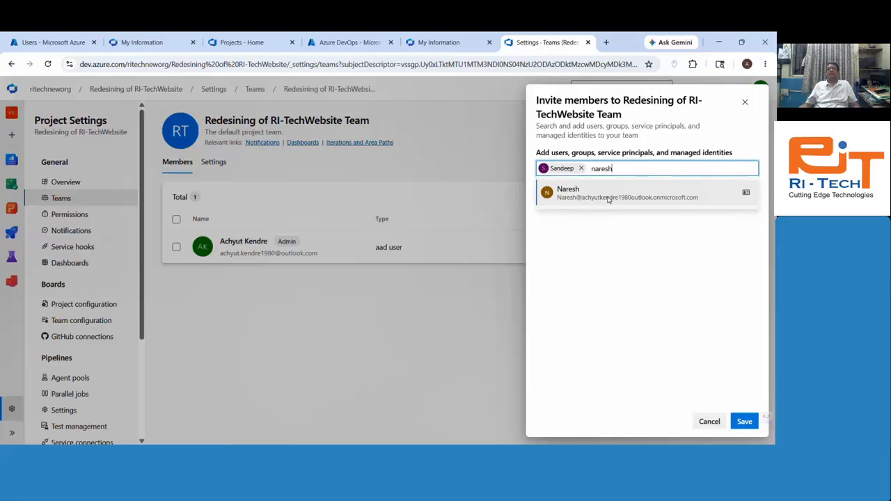
pyautogui.click(608, 198)
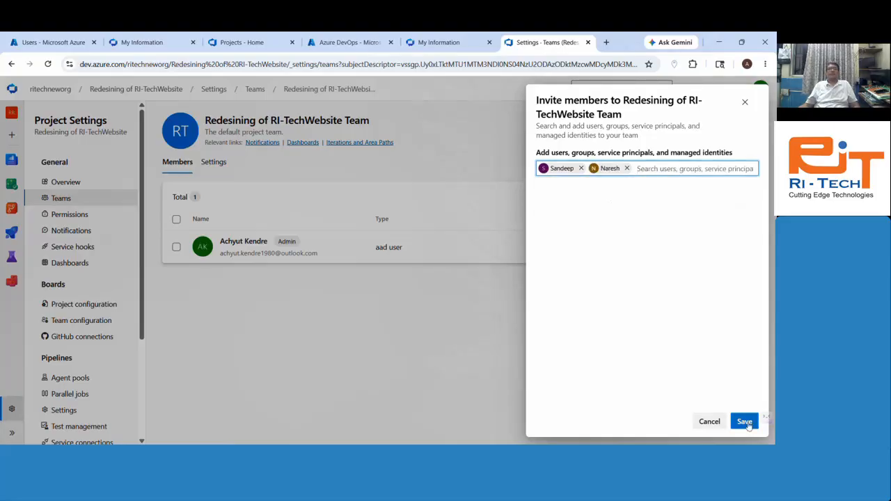
pyautogui.click(49, 42)
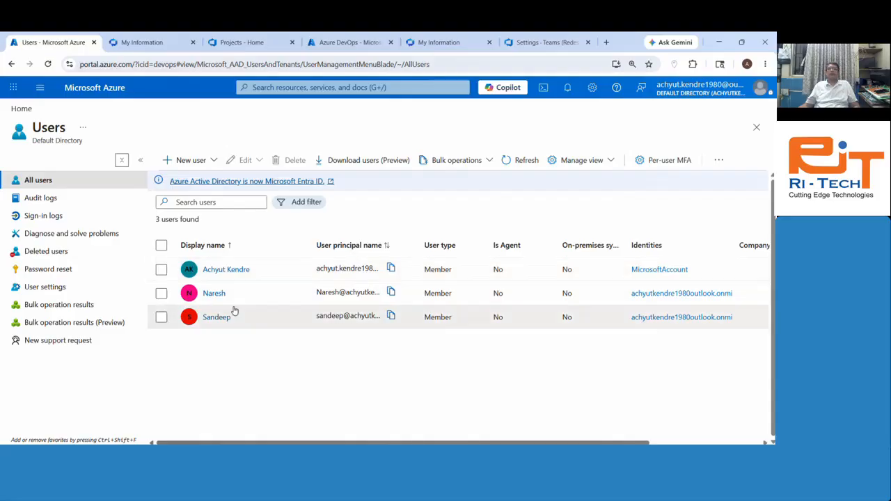
pyautogui.click(519, 43)
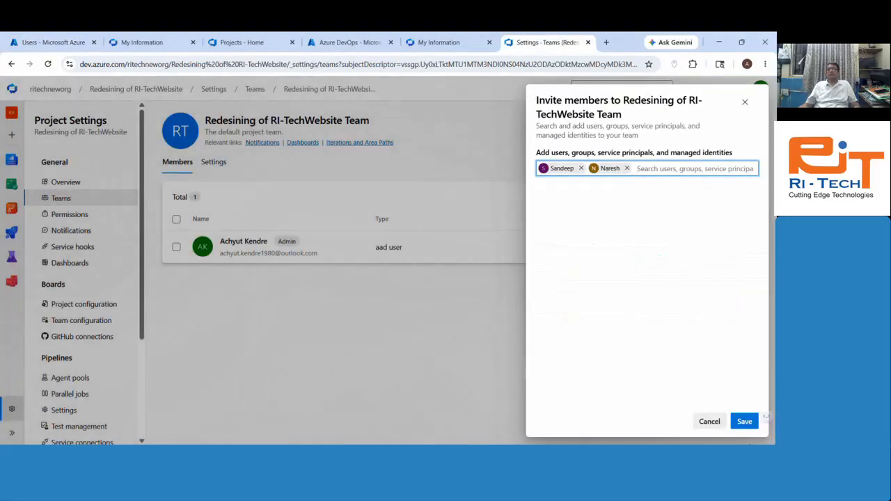
pyautogui.click(747, 422)
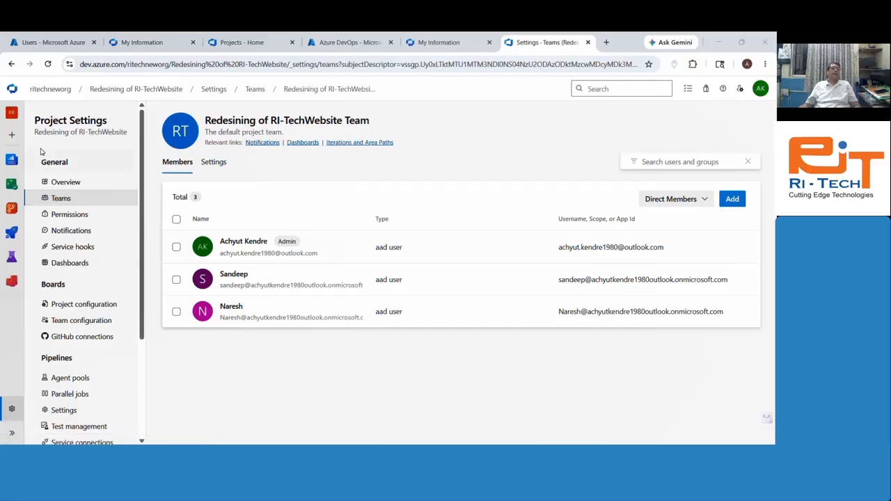
# Step: Navigate from the project summary through Boards to Sprint 1's Capacity page and reload it
pyautogui.click(143, 89)
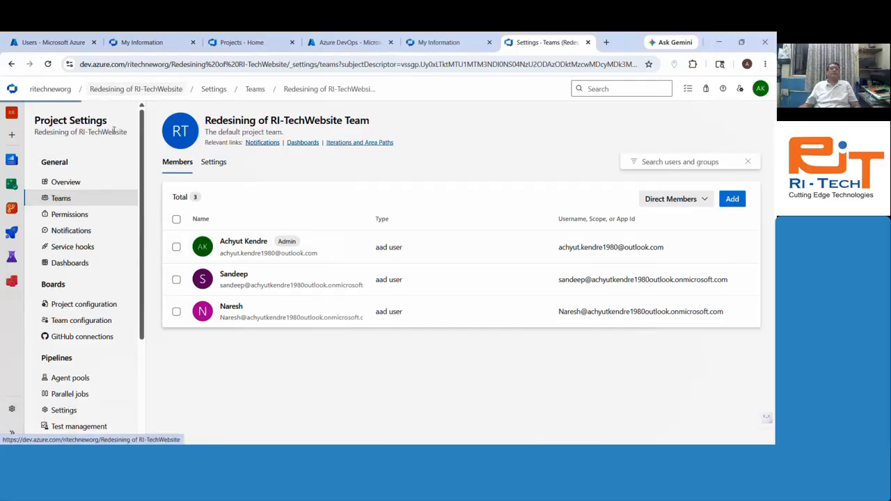
pyautogui.click(43, 183)
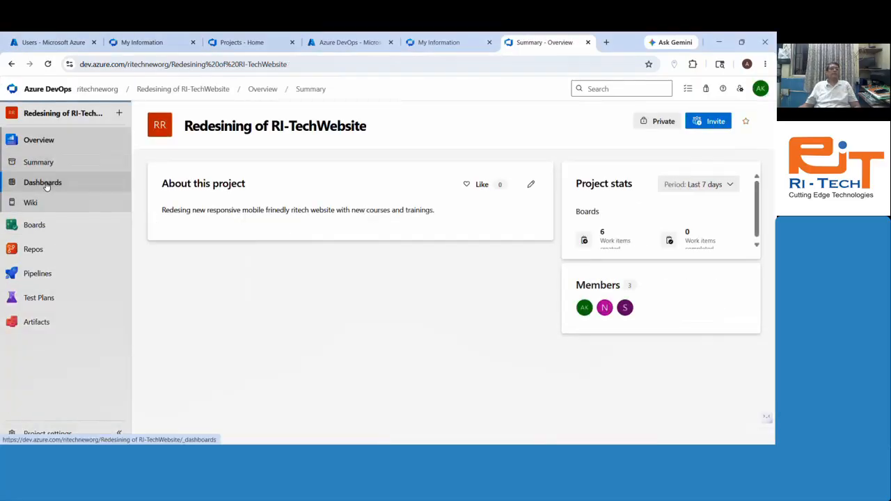
pyautogui.click(34, 225)
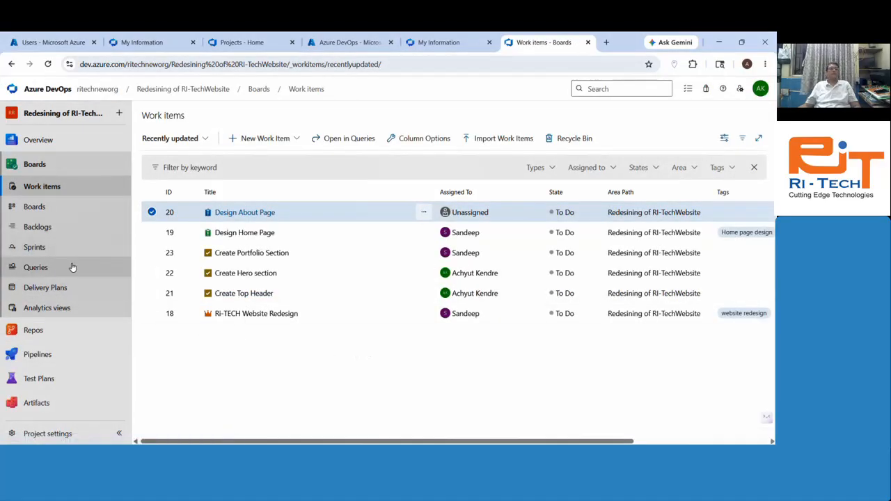
pyautogui.click(42, 247)
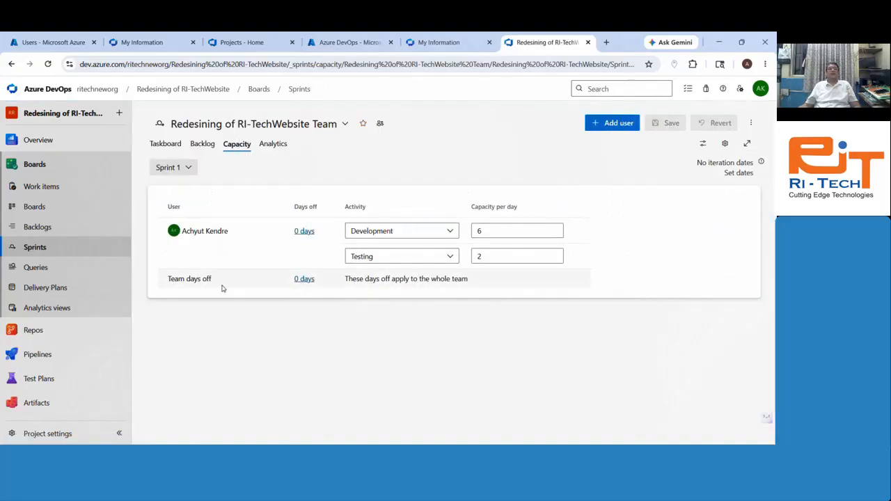
pyautogui.click(50, 67)
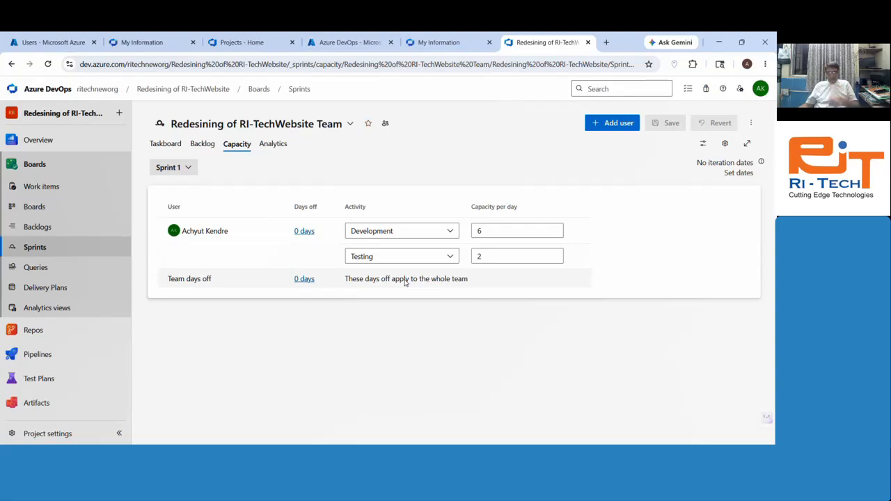
# Step: Browse the Sprint 1 taskboard, Kanban board and backlog, then return to the Capacity tab
pyautogui.click(168, 167)
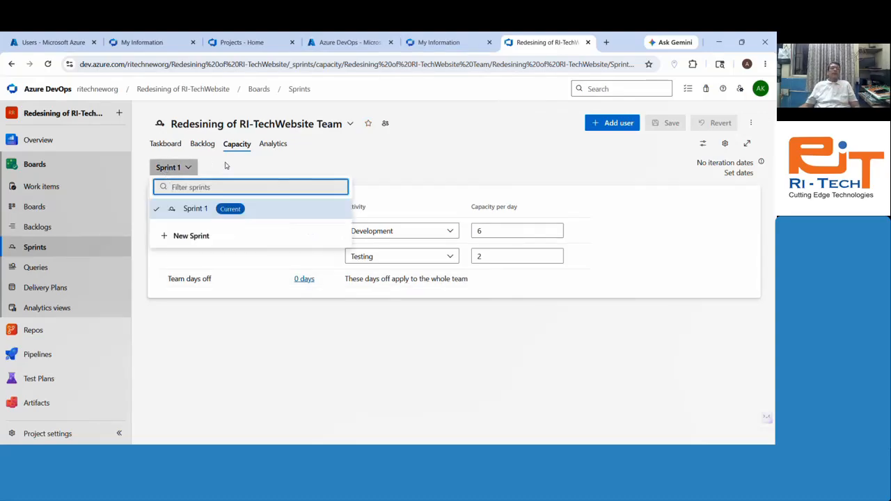
pyautogui.click(166, 143)
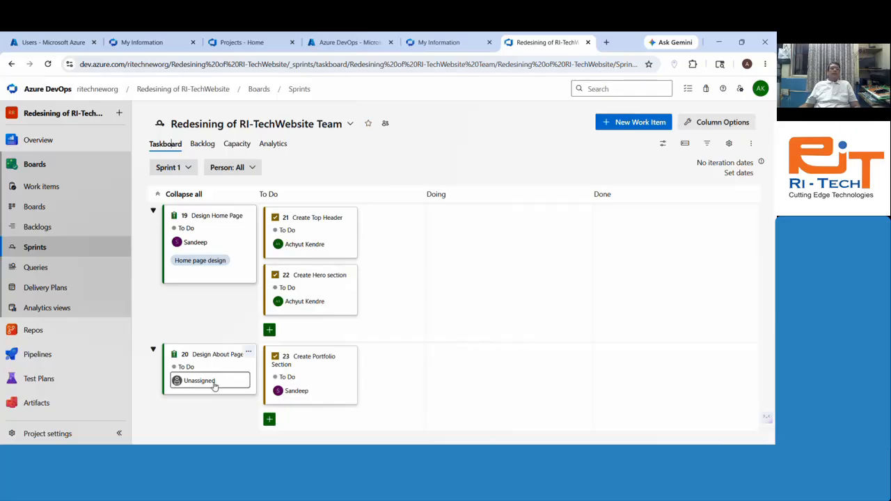
pyautogui.click(248, 354)
pyautogui.moveTo(241, 295)
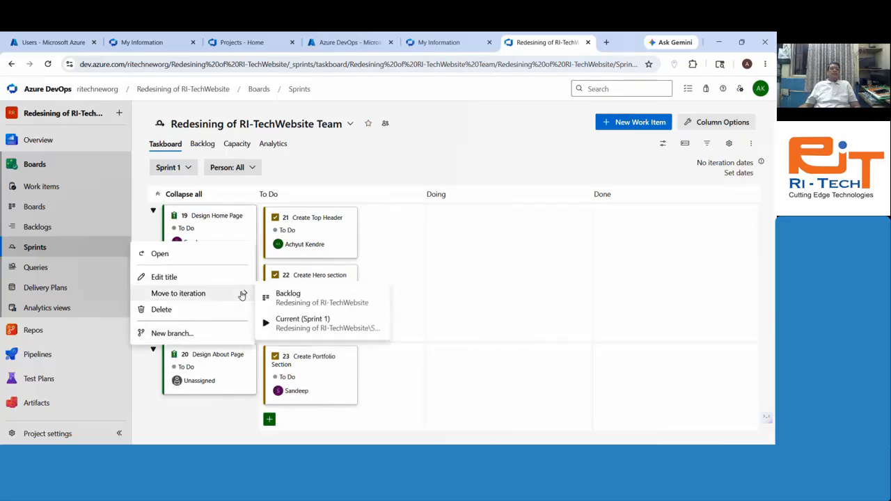
pyautogui.click(523, 354)
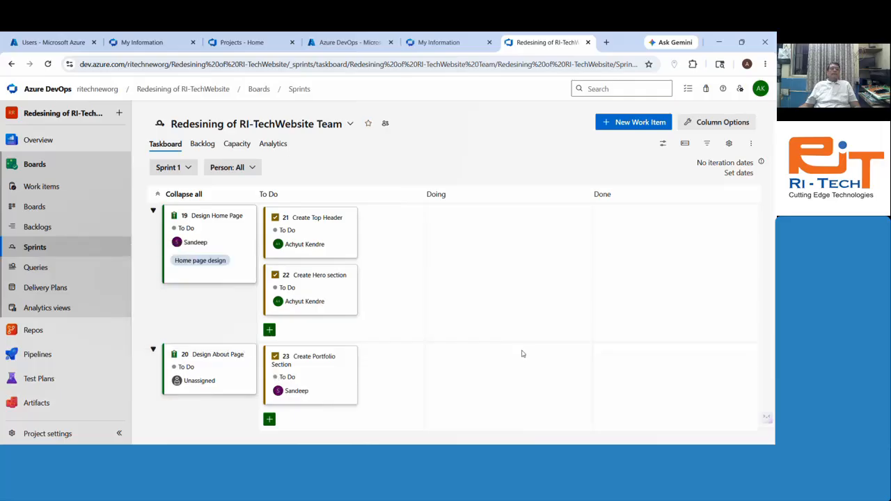
pyautogui.click(53, 208)
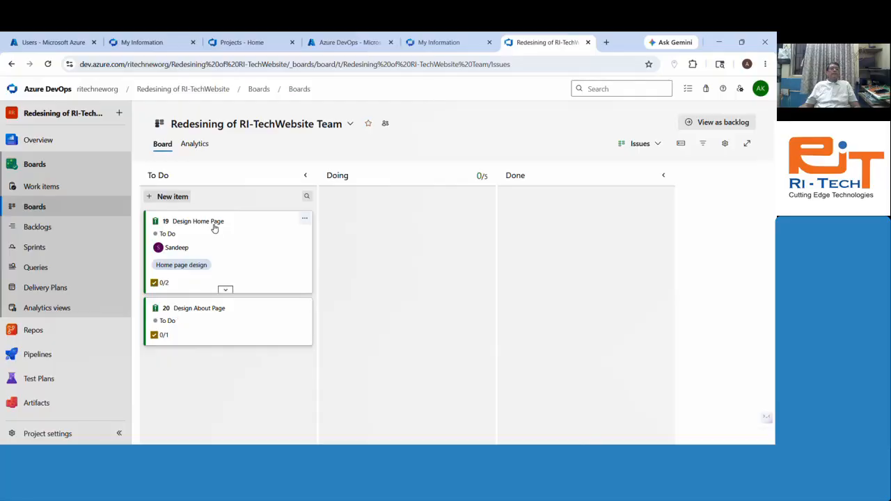
pyautogui.click(40, 227)
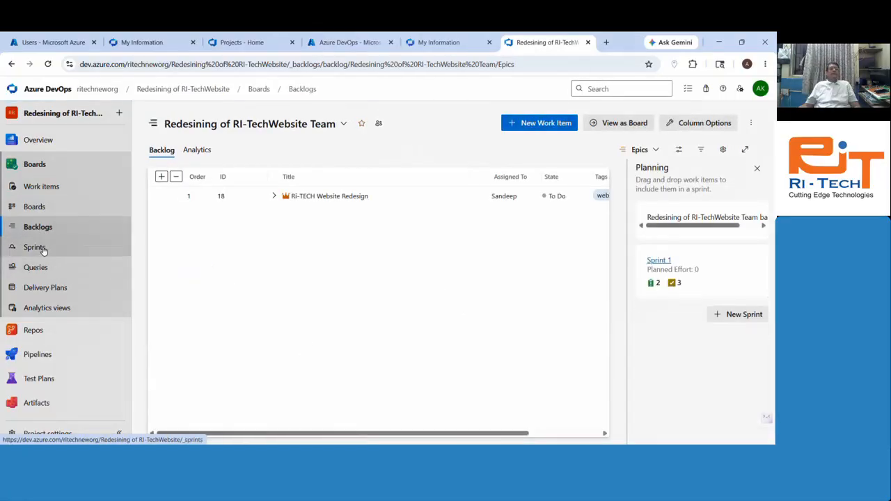
pyautogui.click(43, 249)
pyautogui.click(238, 146)
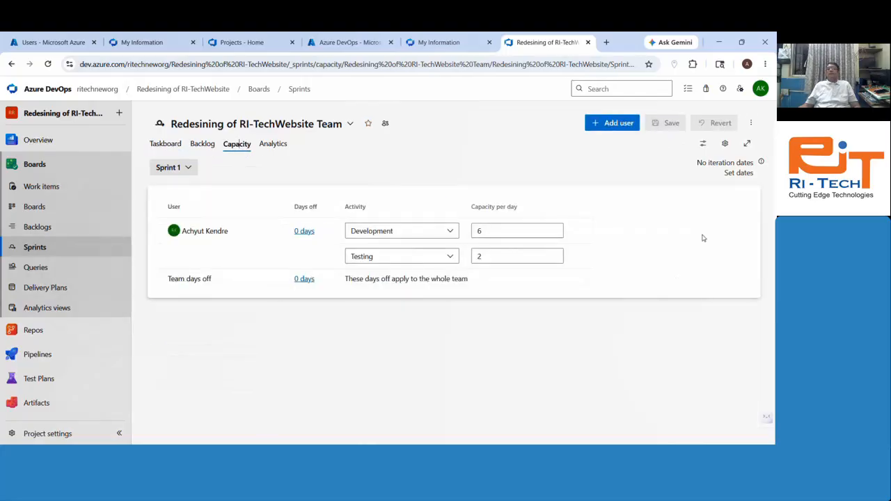
# Step: Add a second team member, found by search, to Sprint 1's capacity plan
pyautogui.click(612, 128)
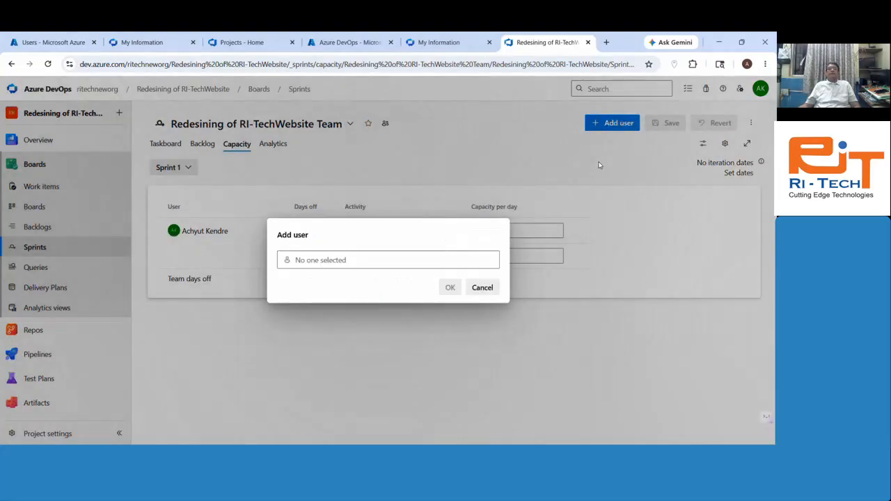
pyautogui.click(379, 263)
pyautogui.write('sa')
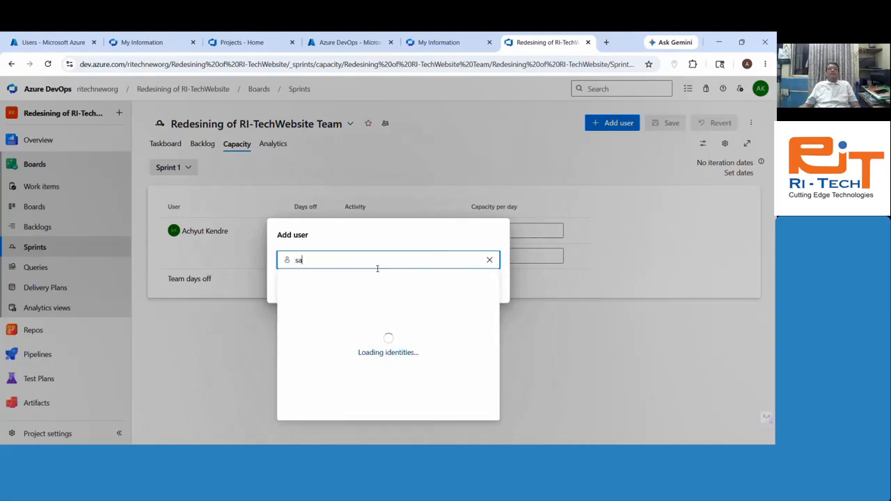
pyautogui.click(341, 286)
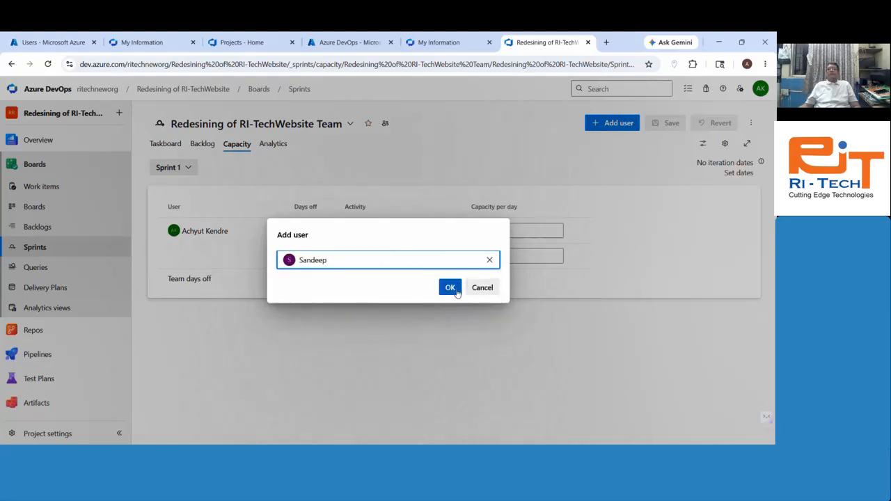
pyautogui.click(452, 293)
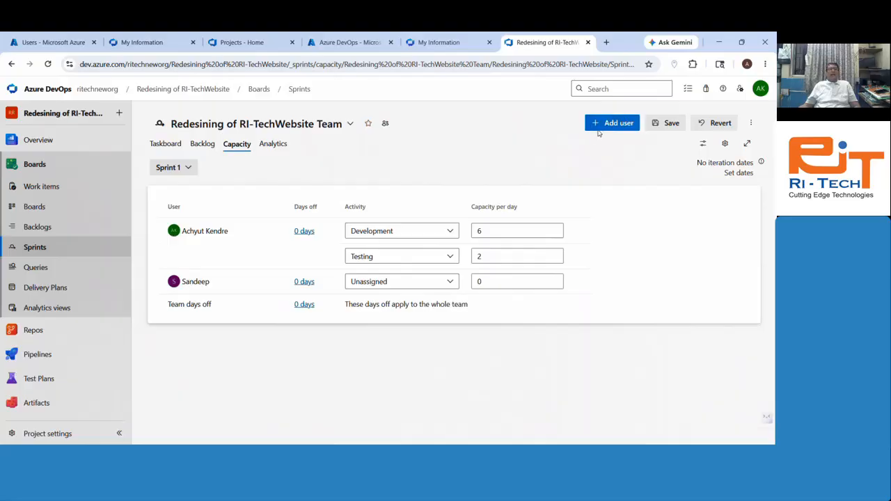
# Step: Set the new member's activity to Testing with 4 capacity per day
pyautogui.click(403, 281)
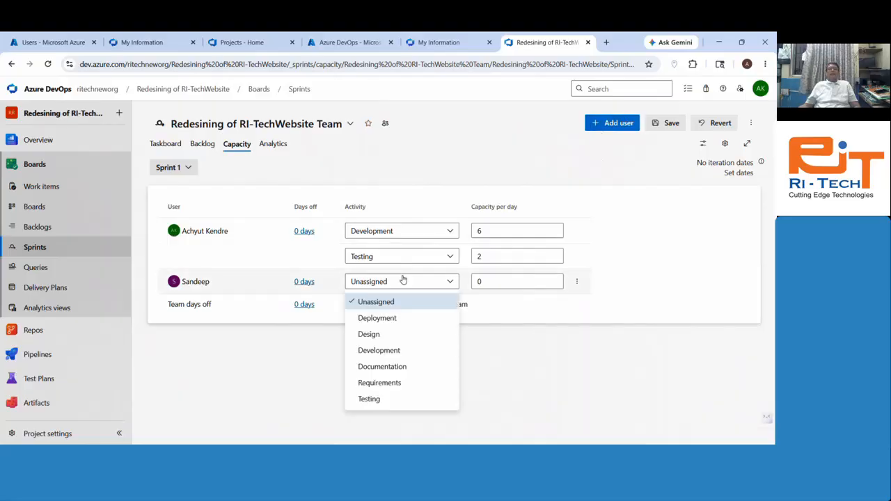
pyautogui.click(380, 399)
pyautogui.press('Tab')
pyautogui.click(439, 383)
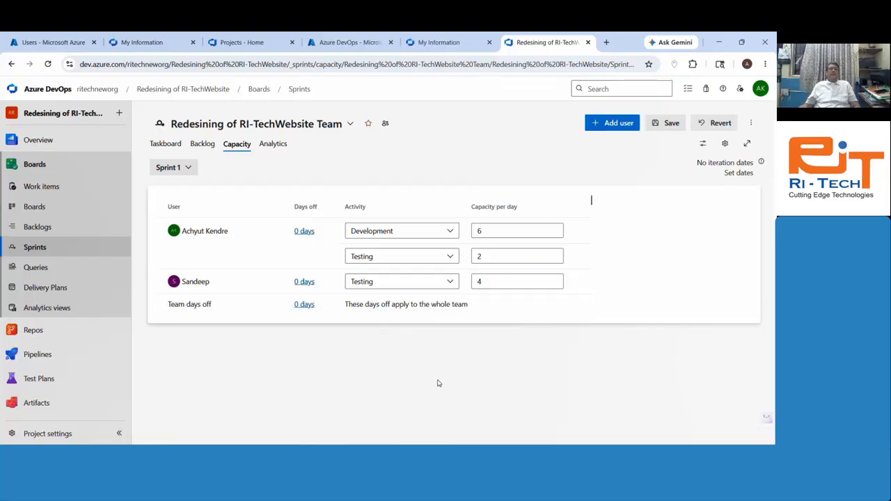
# Step: Record team days off from May 29 to May 30, save the capacity, and view Analytics
pyautogui.click(301, 306)
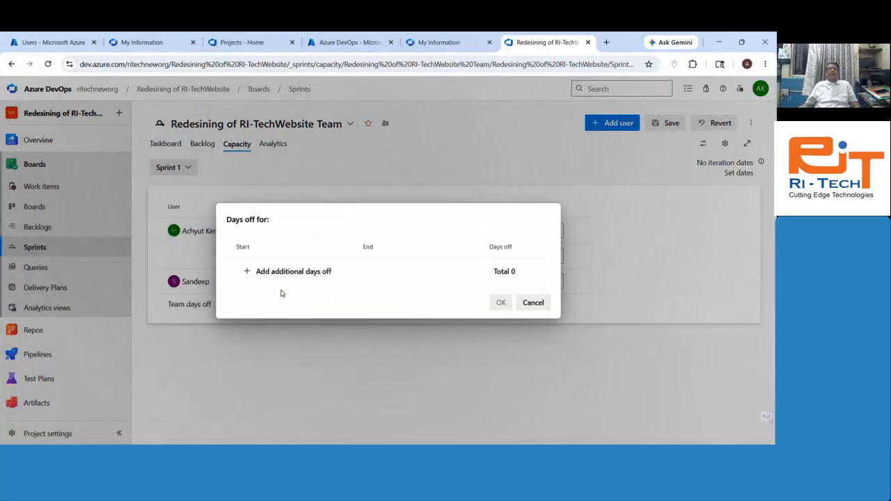
pyautogui.click(249, 271)
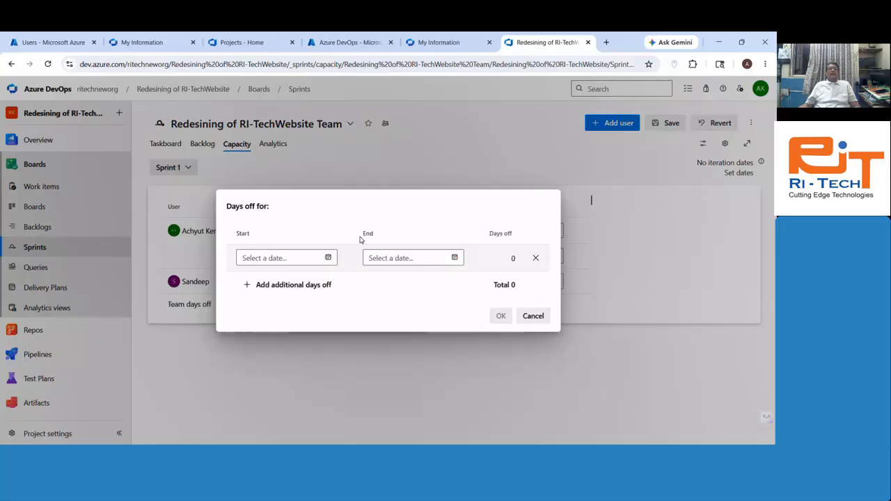
pyautogui.click(327, 259)
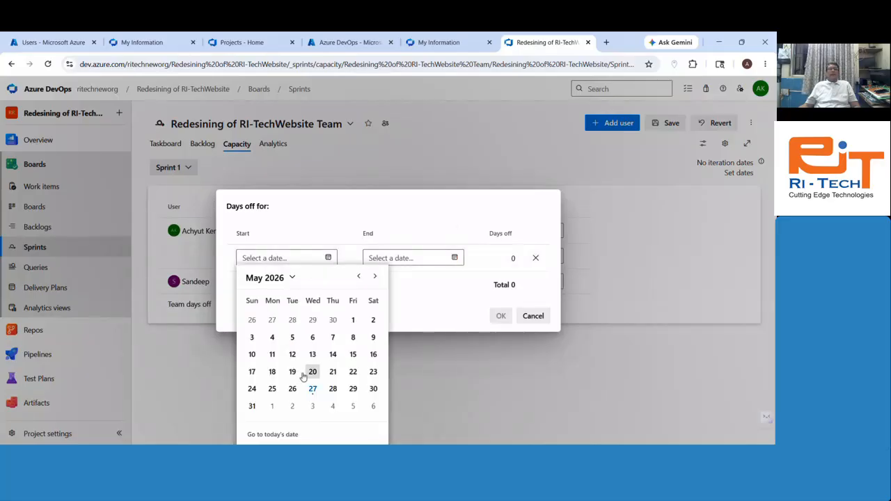
pyautogui.click(353, 389)
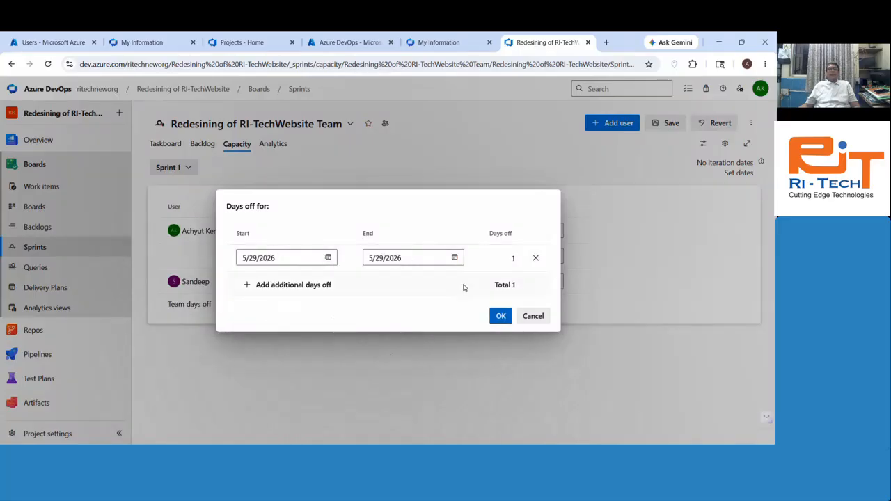
pyautogui.click(455, 258)
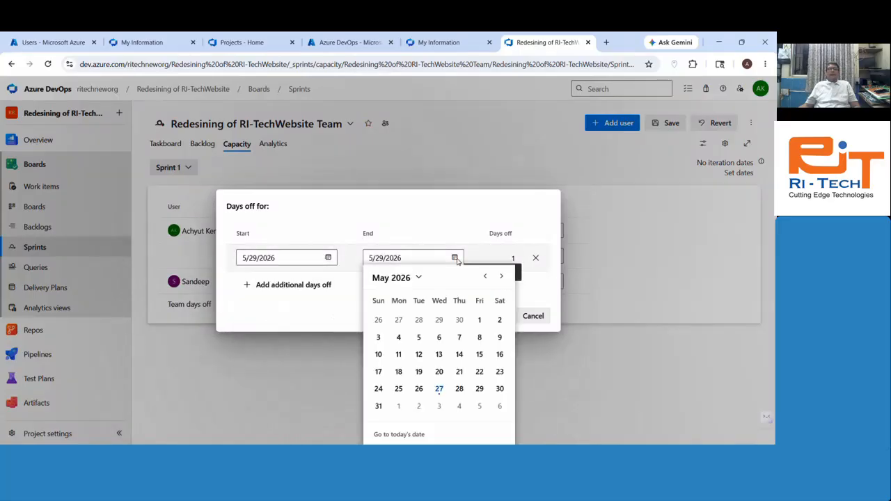
pyautogui.click(500, 389)
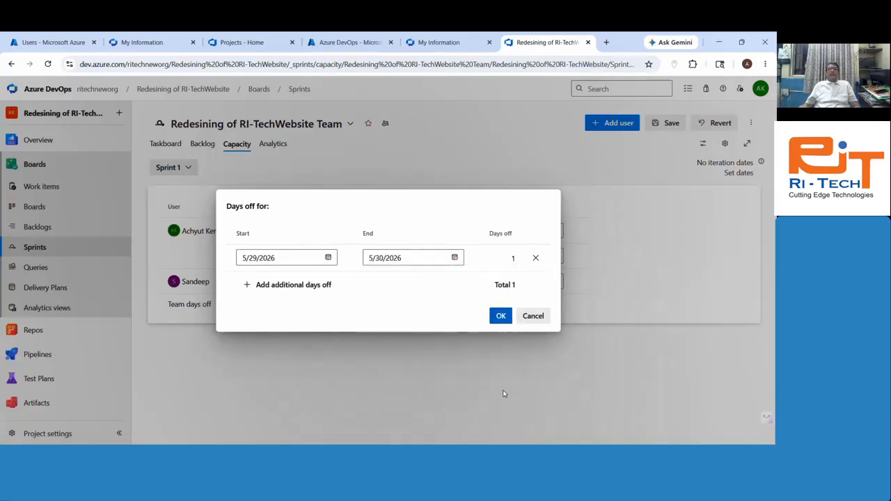
pyautogui.click(501, 316)
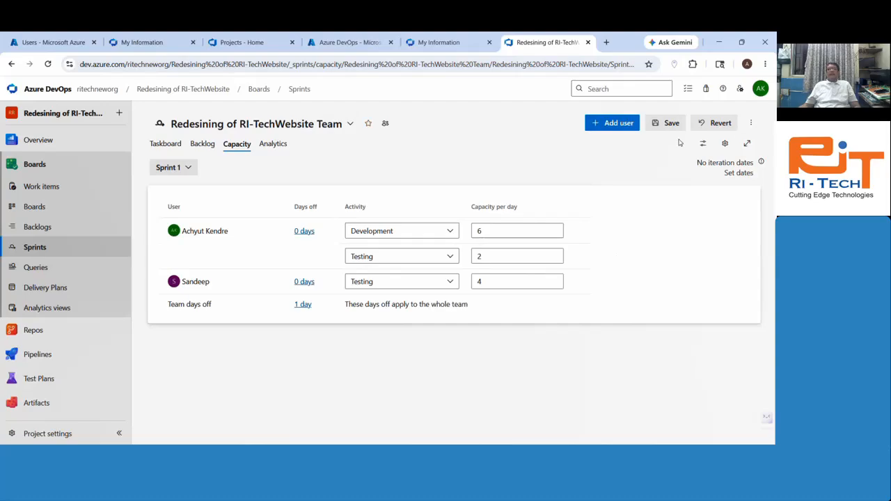
pyautogui.click(652, 128)
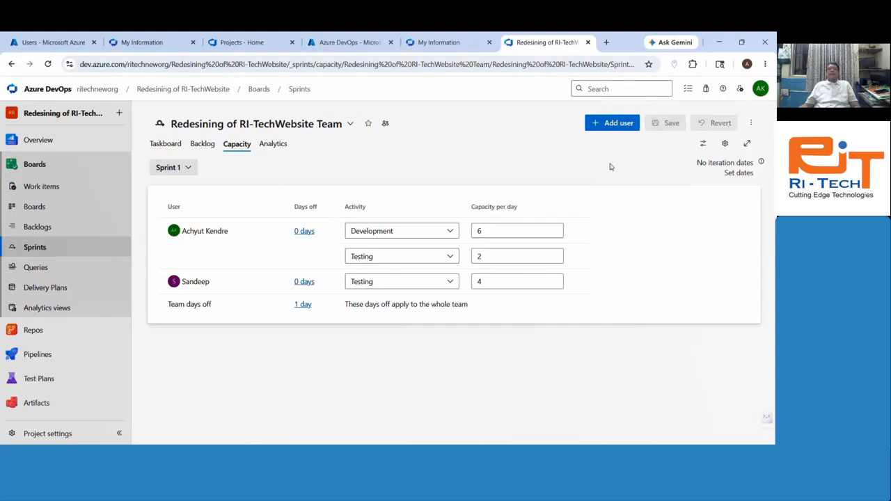
pyautogui.click(273, 144)
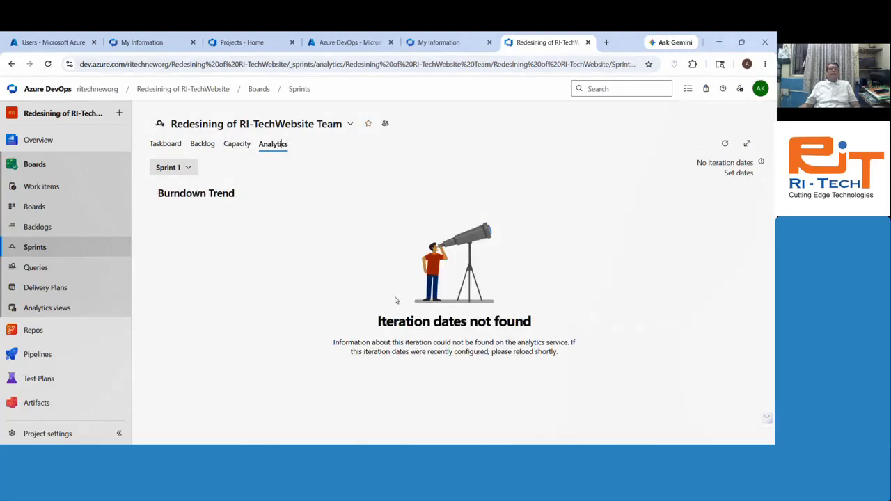
# Step: Drag Create Top Header into Doing on the Sprint 1 taskboard, leaving Tasks 22 and 23 in To Do
pyautogui.click(175, 151)
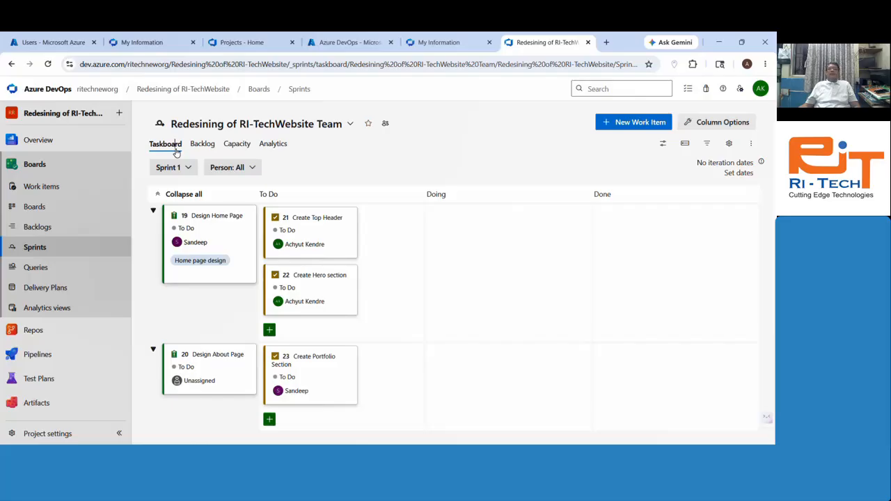
pyautogui.click(738, 171)
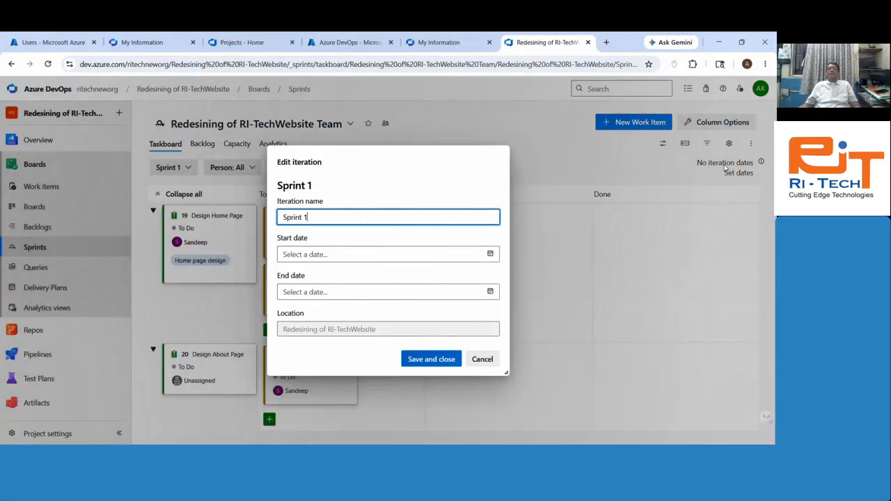
pyautogui.click(482, 359)
pyautogui.moveTo(342, 237); pyautogui.dragTo(508, 242)
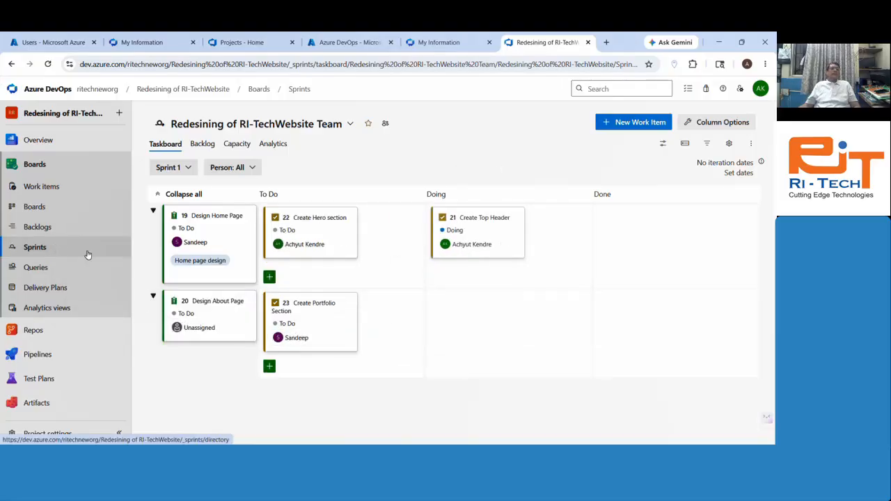
pyautogui.click(43, 209)
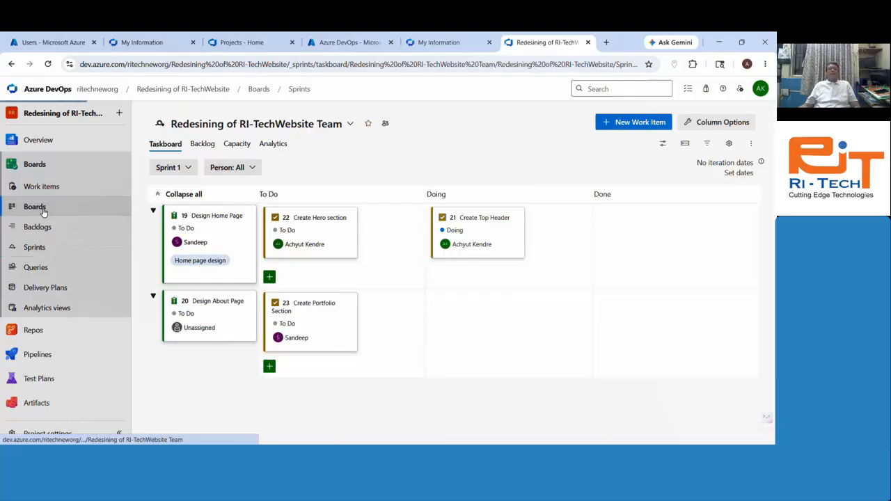
pyautogui.click(49, 249)
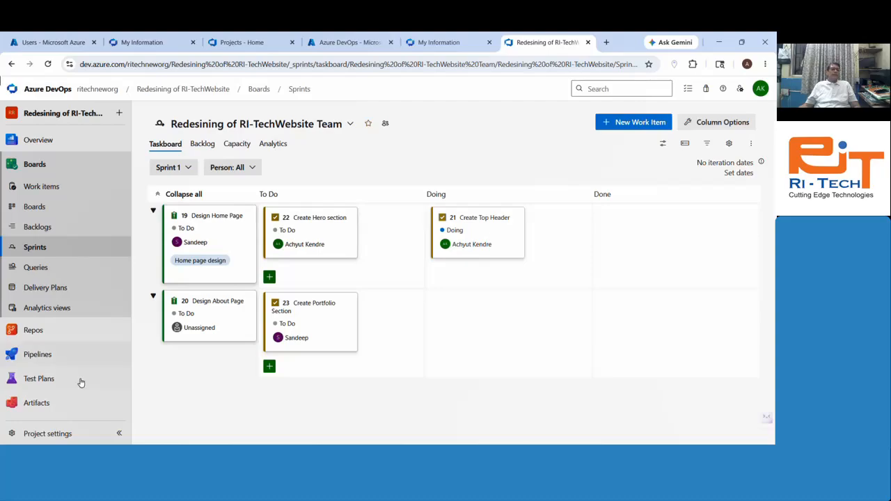
# Step: Create a new query with the single clause Work Item Type = Task and run it to list three tasks
pyautogui.click(39, 270)
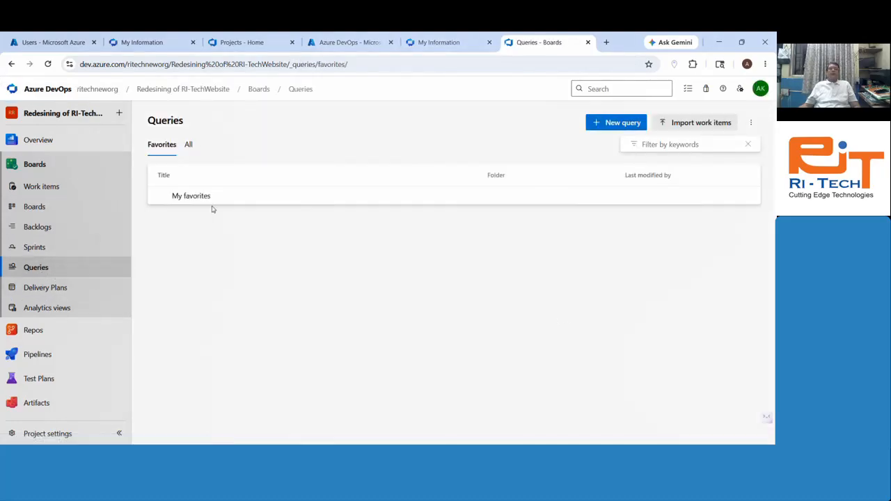
pyautogui.click(612, 124)
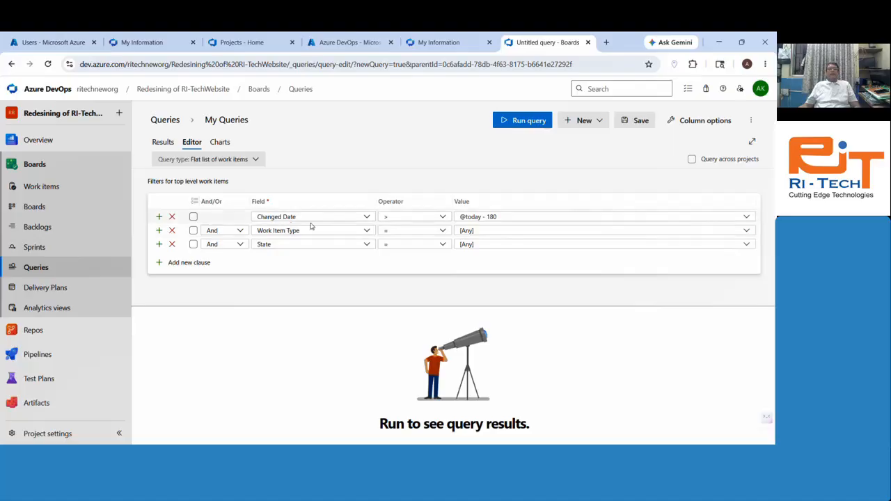
pyautogui.click(172, 217)
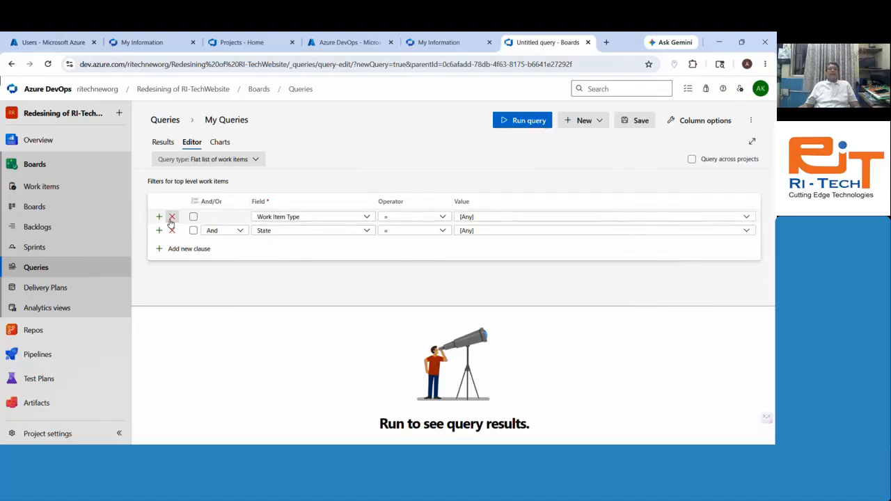
pyautogui.click(500, 217)
pyautogui.write('ta')
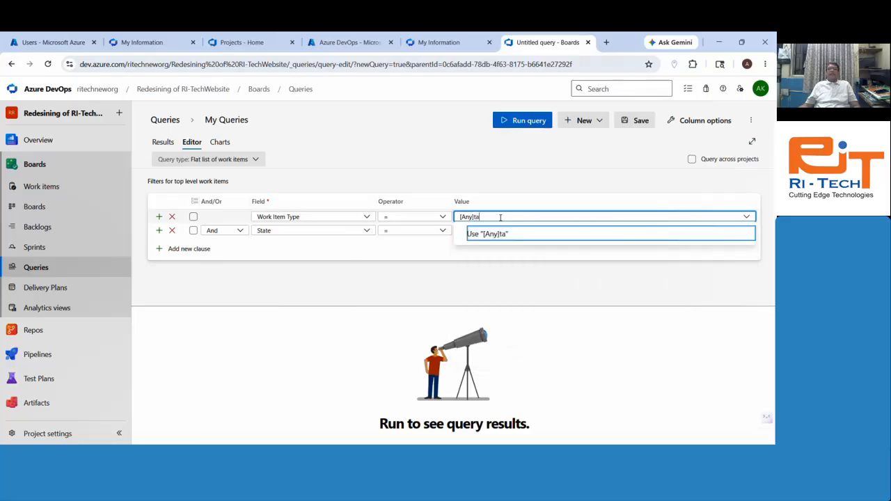
pyautogui.hotkey('ctrl', 'a')
pyautogui.write('Tas')
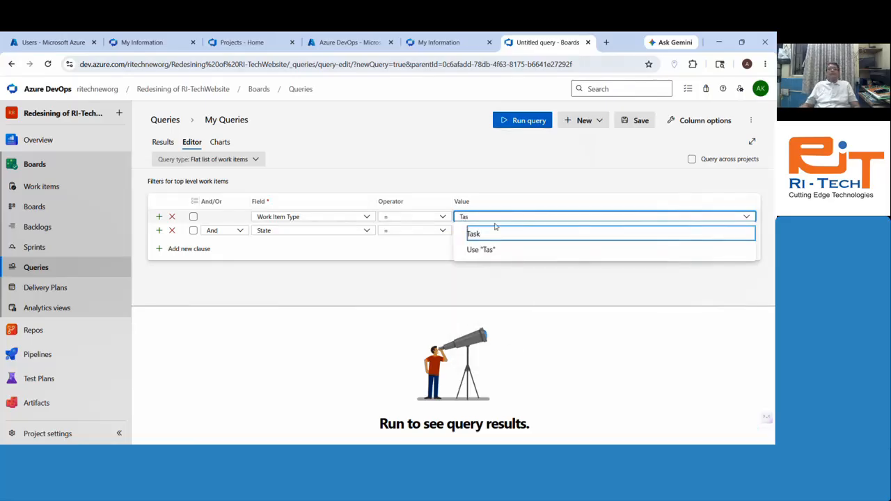
pyautogui.click(494, 234)
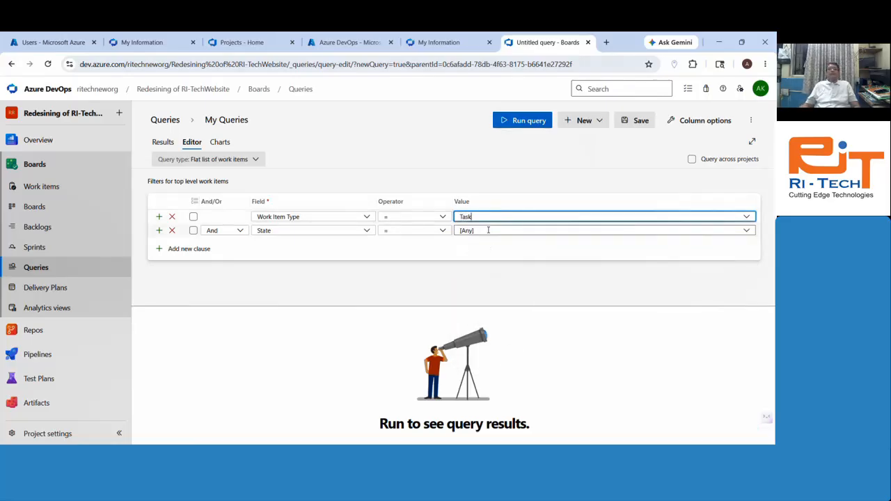
pyautogui.click(172, 231)
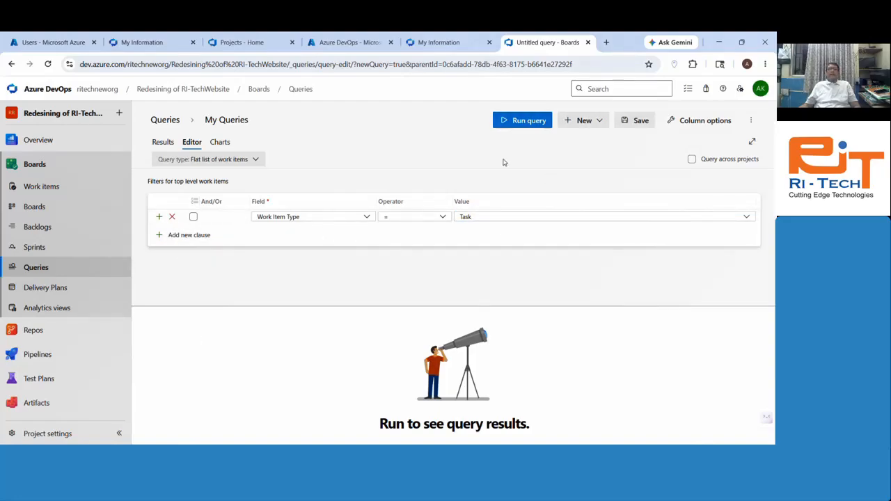
pyautogui.click(520, 129)
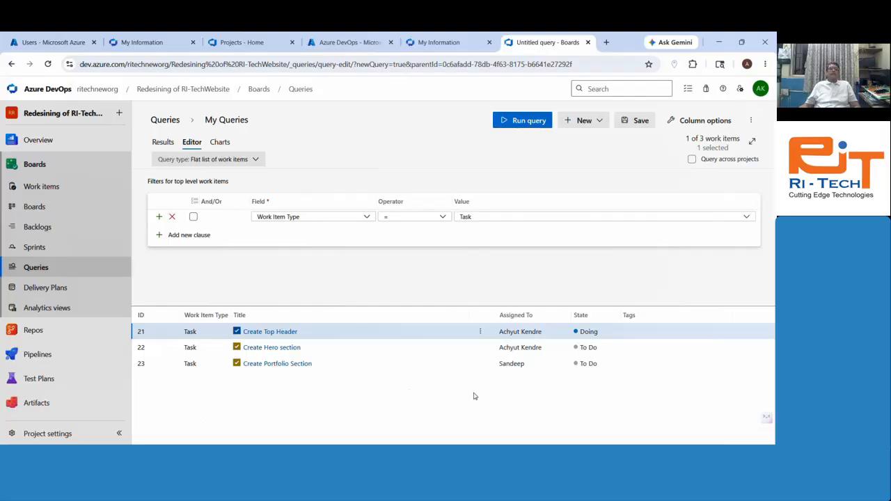
# Step: Save the new query under the name 'demo'
pyautogui.click(635, 121)
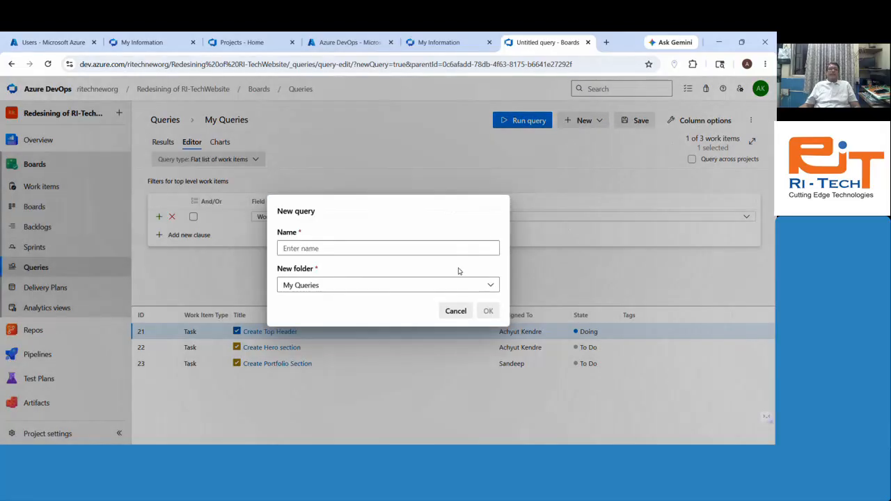
pyautogui.click(341, 252)
pyautogui.write('demo')
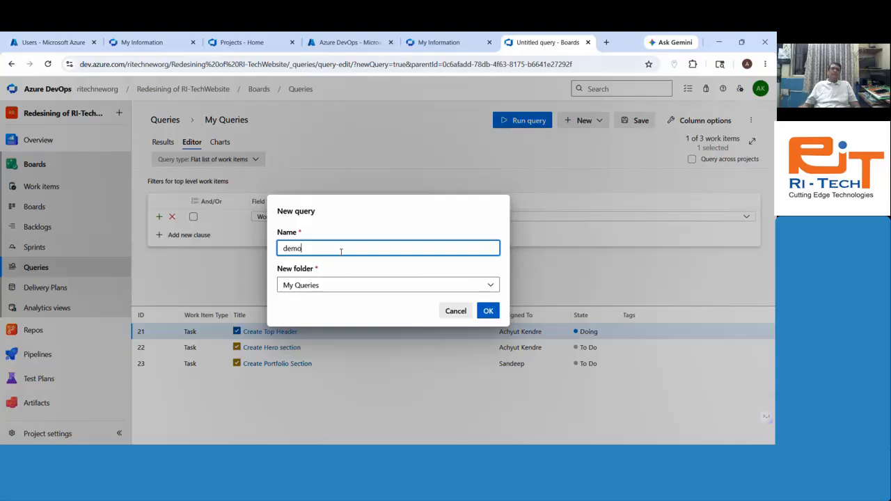
pyautogui.press('Return')
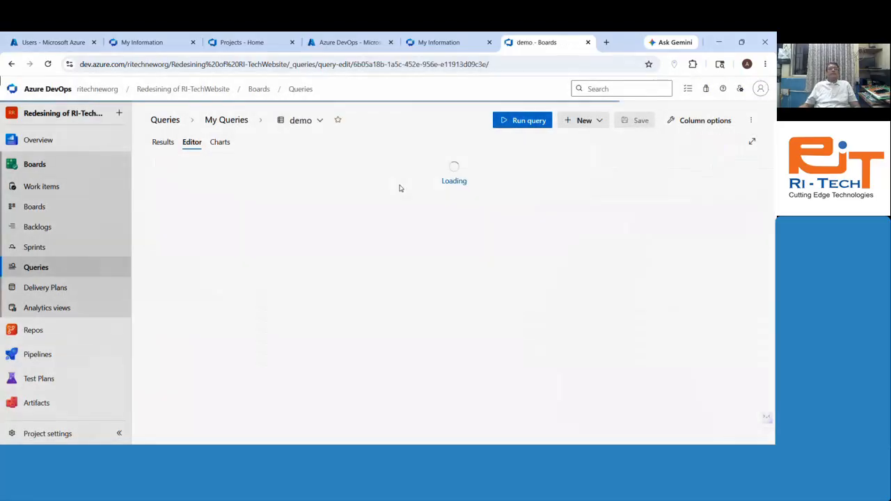
# Step: Add a pie chart grouping the query's tasks by Assigned To and save it
pyautogui.click(221, 143)
pyautogui.click(462, 318)
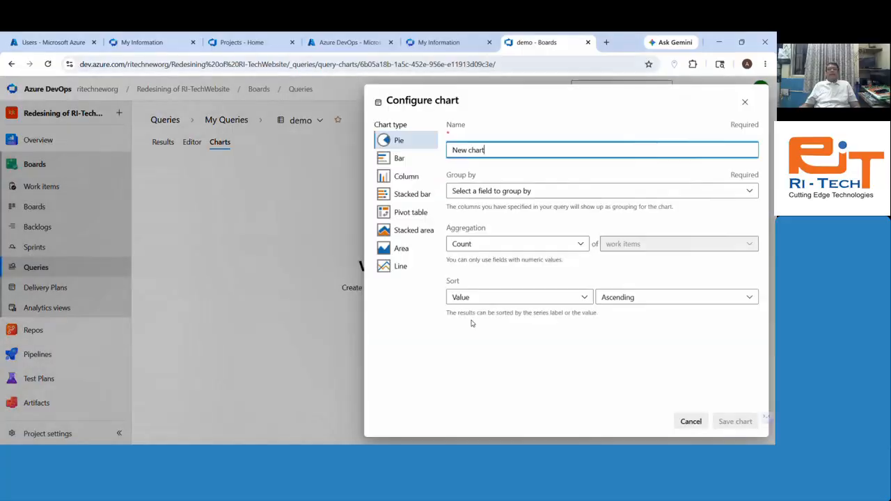
pyautogui.click(394, 139)
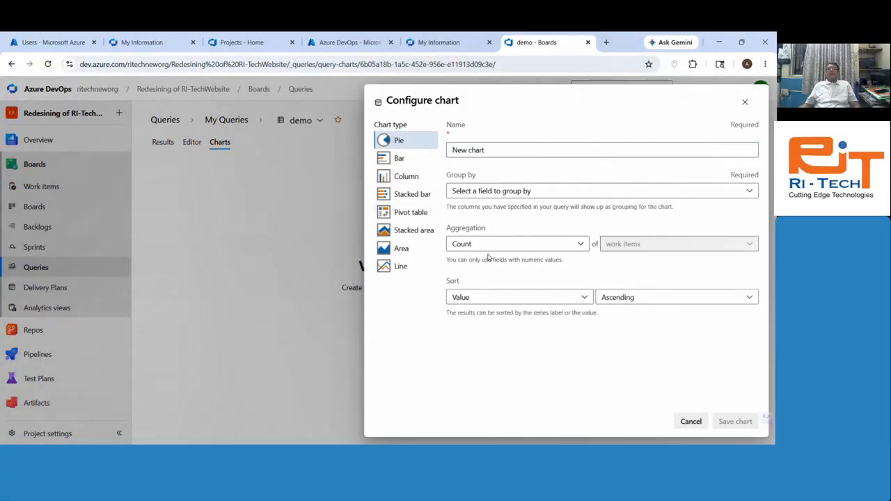
pyautogui.click(557, 192)
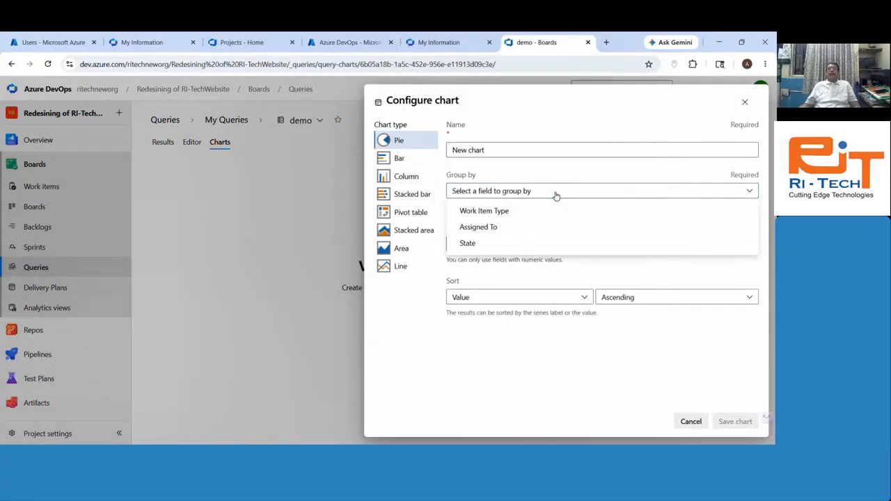
pyautogui.click(494, 229)
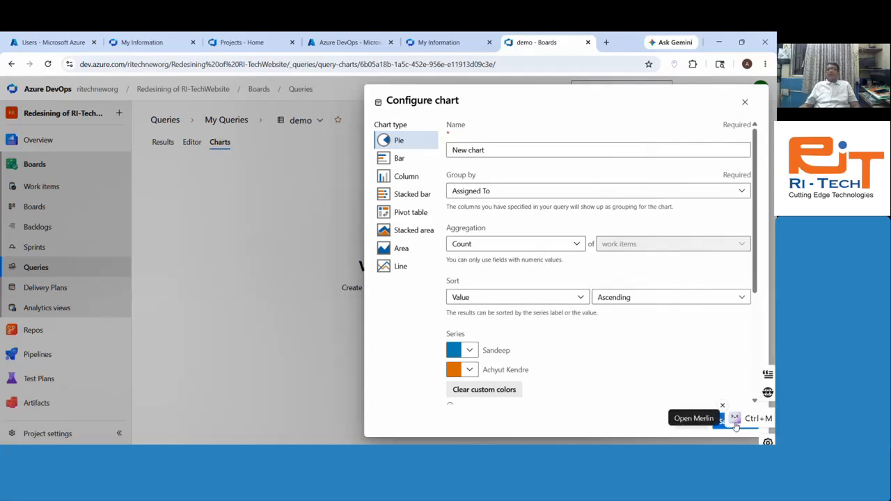
pyautogui.click(735, 422)
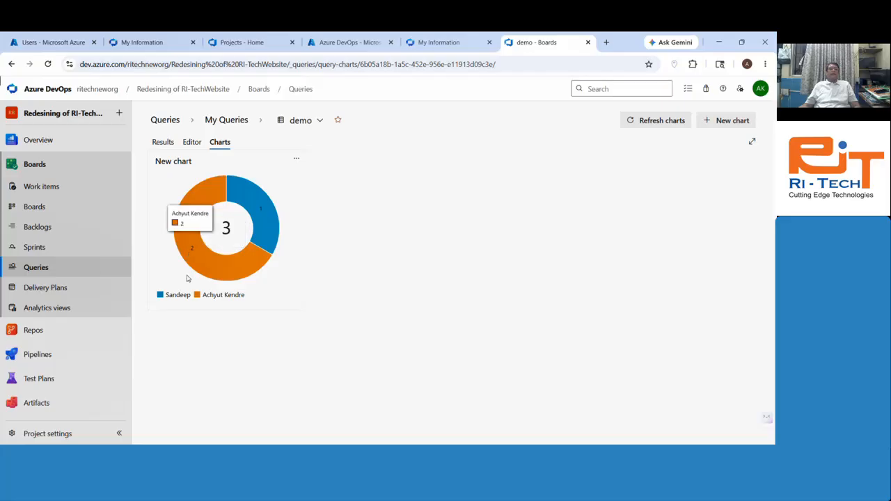
# Step: Open and dismiss the Assigned To chart's options menu without changes
pyautogui.click(298, 161)
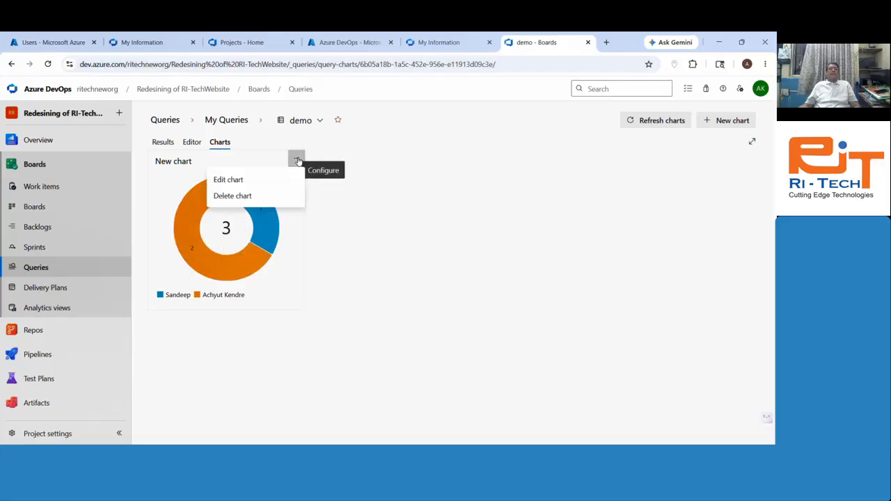
pyautogui.click(407, 250)
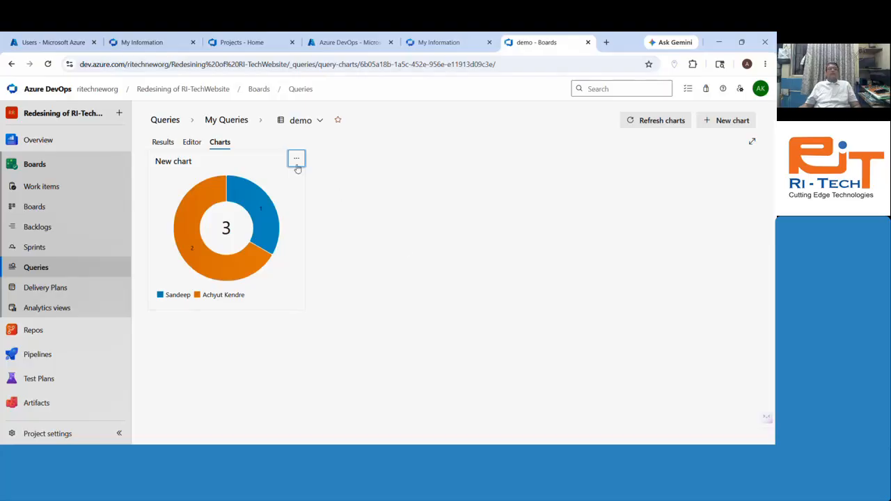
pyautogui.click(297, 165)
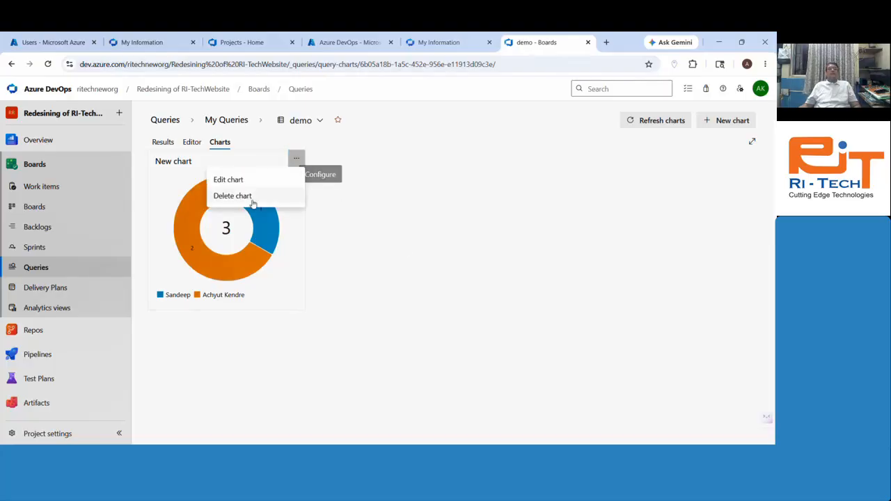
pyautogui.click(480, 245)
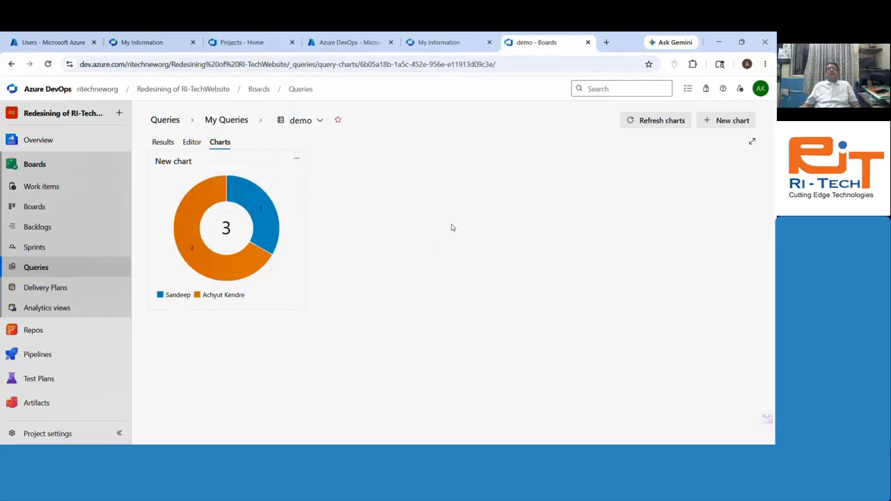
# Step: Reopen the demo query's charts via Browse all queries, then go to Delivery Plans
pyautogui.click(315, 122)
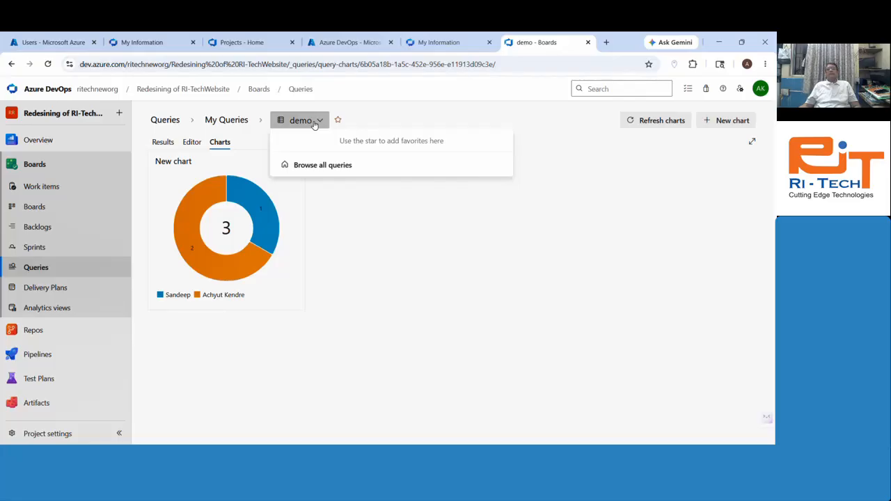
pyautogui.click(536, 302)
pyautogui.click(300, 120)
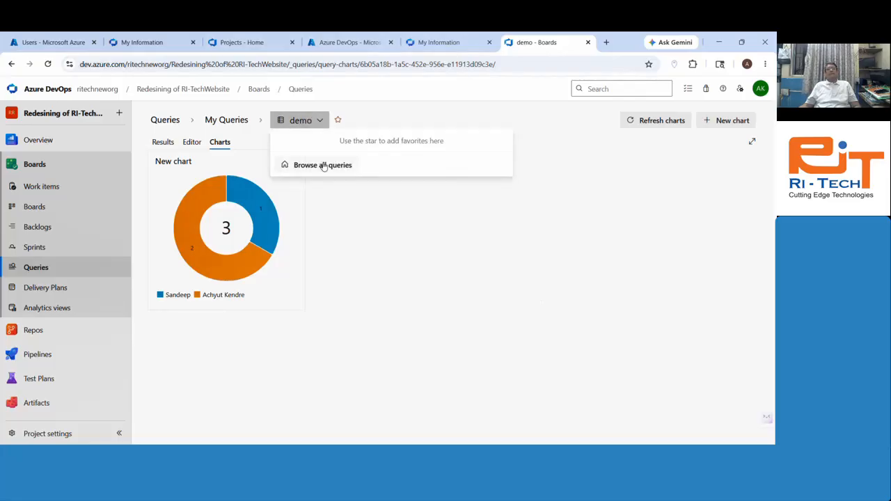
pyautogui.click(323, 166)
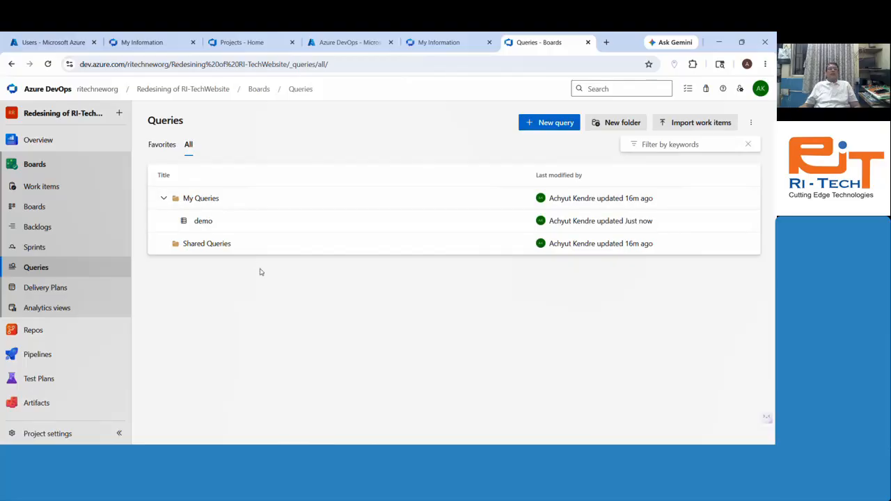
pyautogui.click(203, 221)
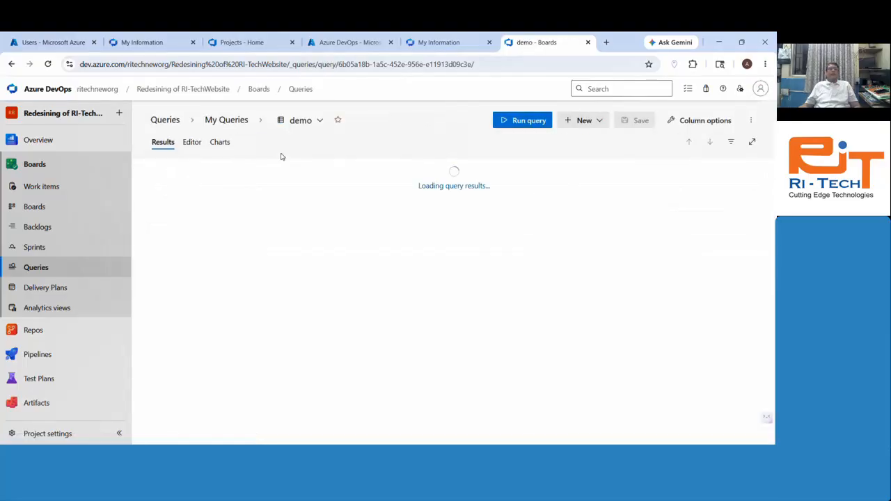
pyautogui.click(220, 143)
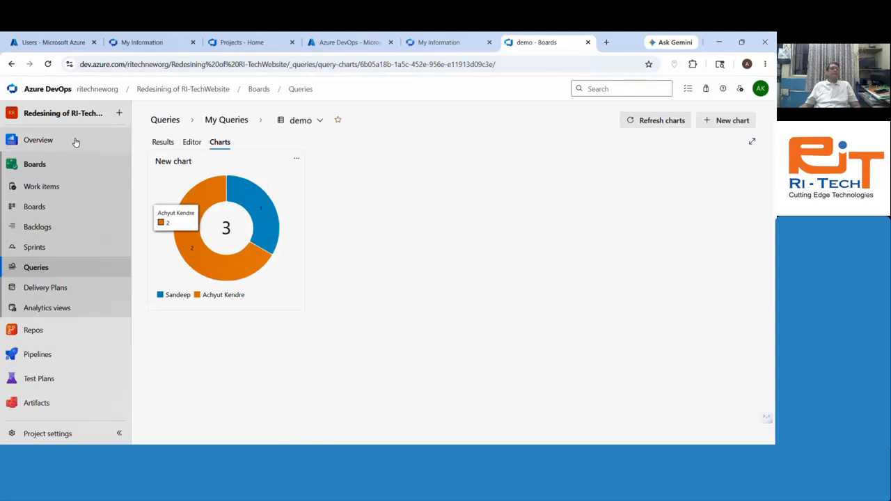
pyautogui.click(57, 292)
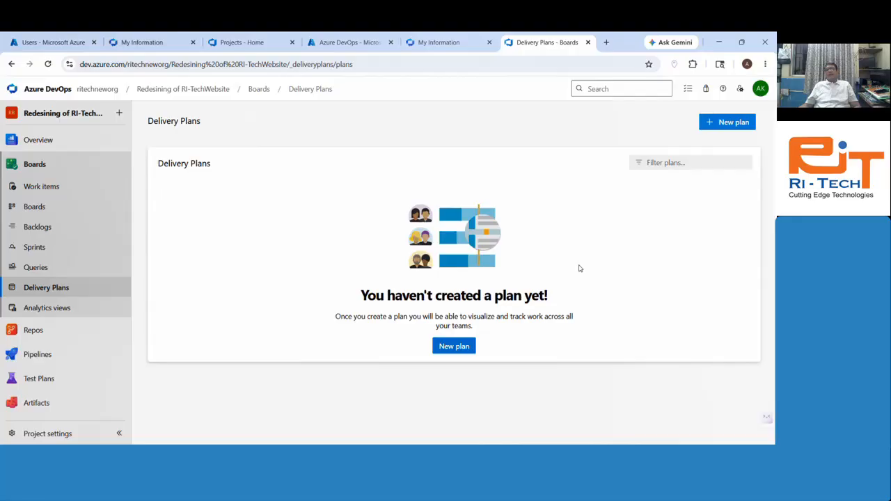
pyautogui.click(717, 124)
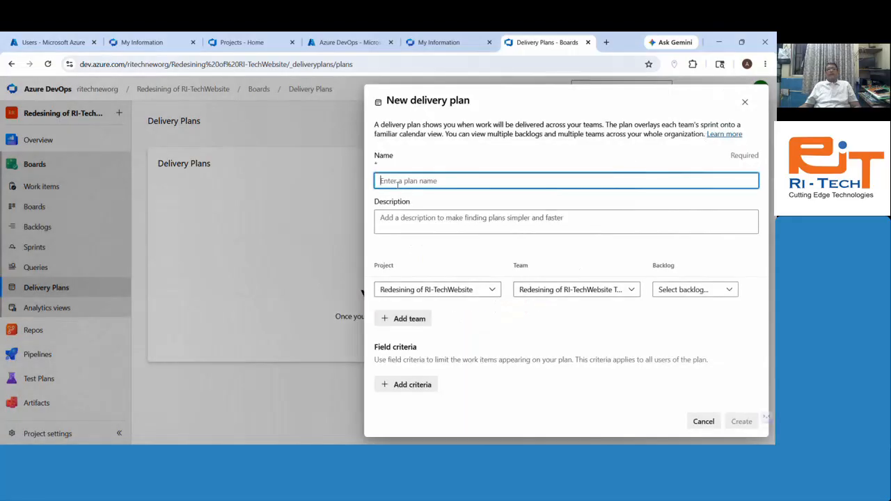
pyautogui.click(404, 225)
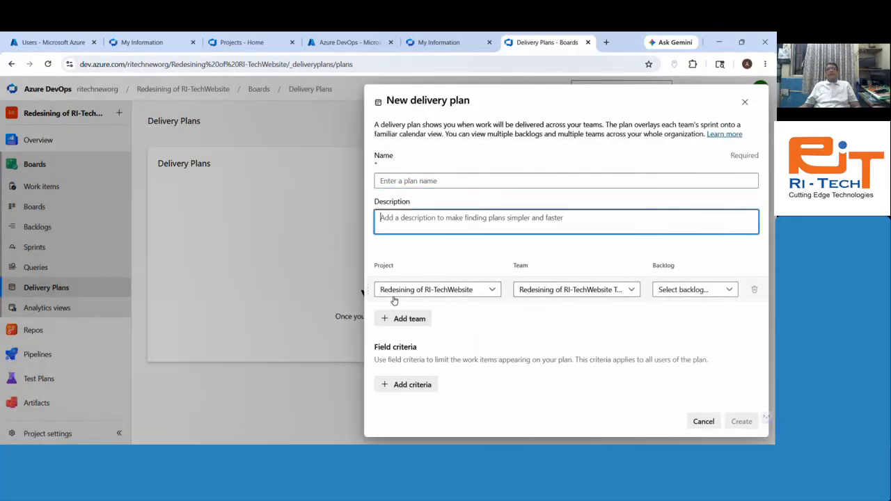
pyautogui.click(686, 293)
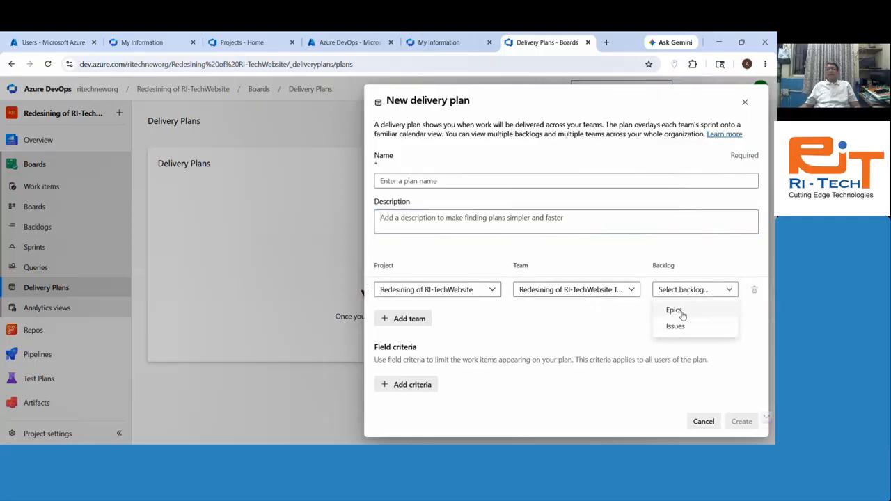
pyautogui.click(674, 310)
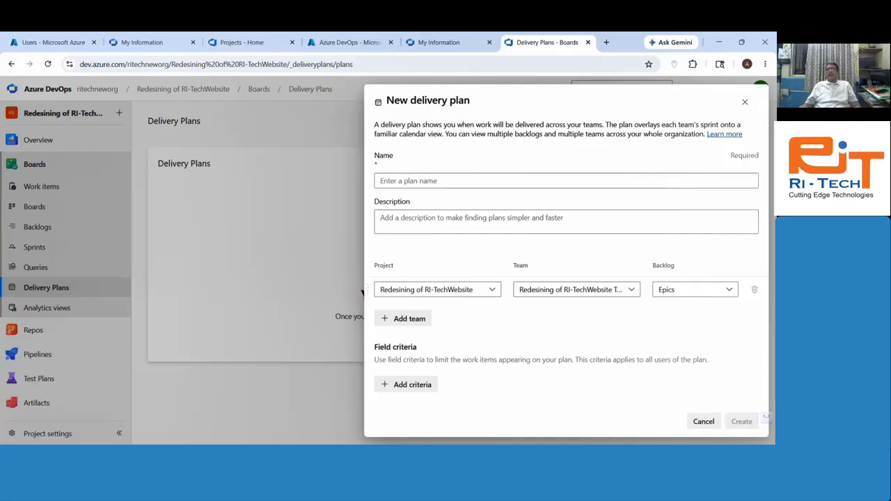
pyautogui.click(712, 429)
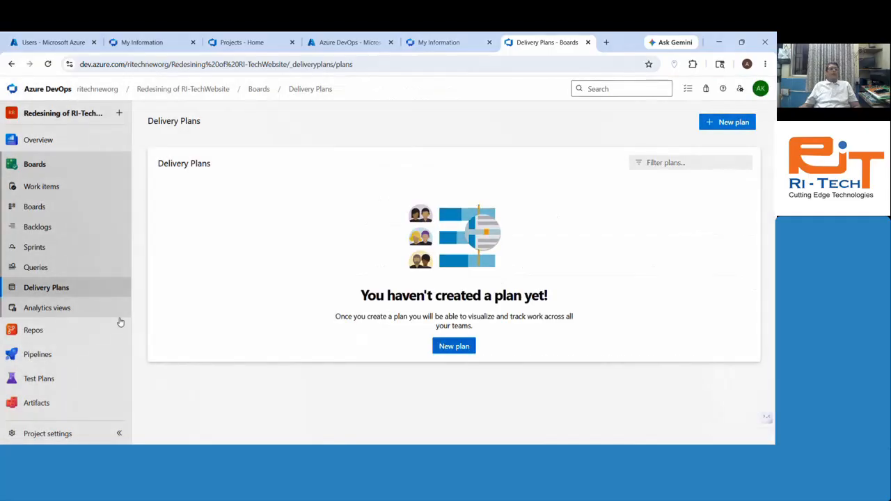
# Step: Look over the shared Analytics views, then return to the Work items list showing all six items
pyautogui.click(45, 314)
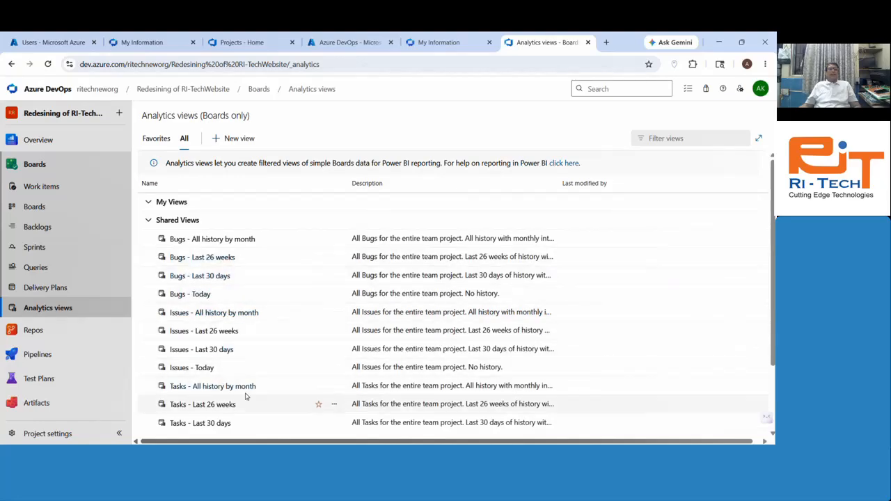
pyautogui.scroll(-2, 251, 362)
pyautogui.scroll(2, 255, 371)
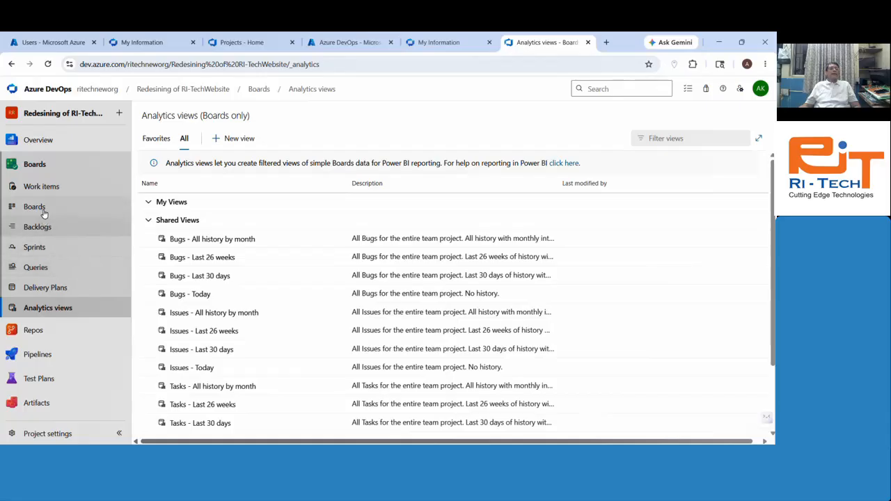
pyautogui.click(45, 170)
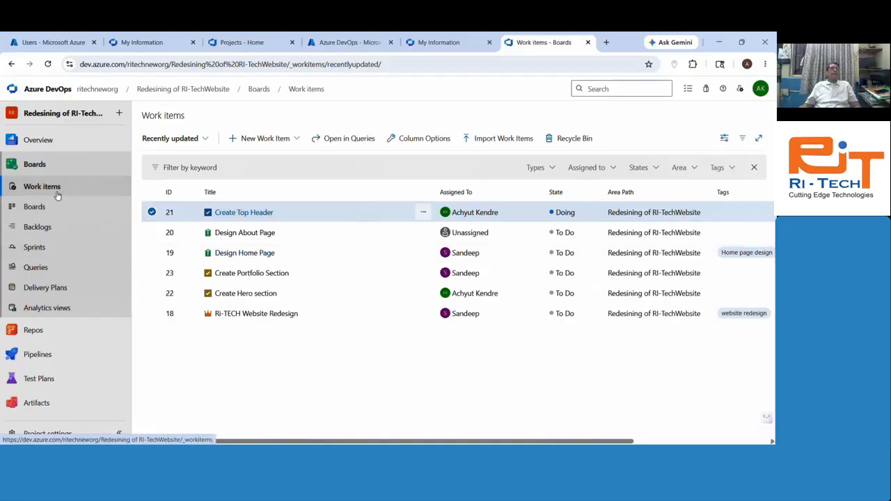
# Step: Place an Assigned to Me widget at the top-left of the empty Overview team dashboard
pyautogui.click(47, 142)
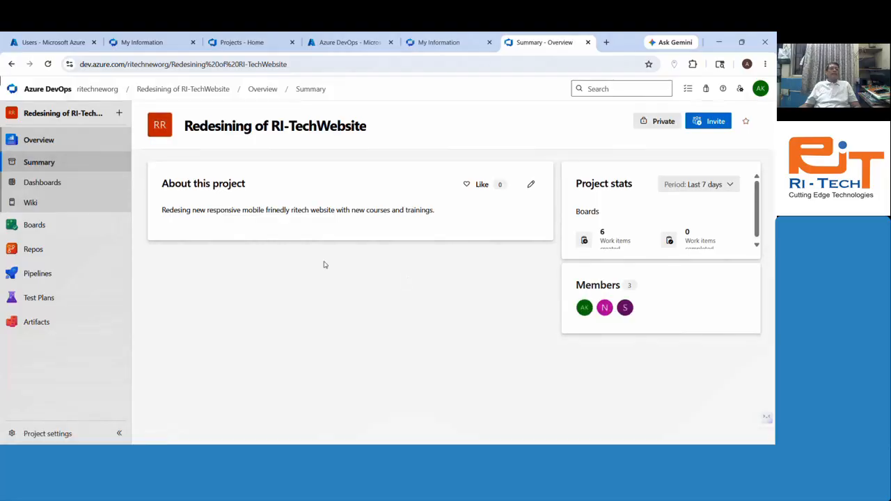
pyautogui.click(35, 183)
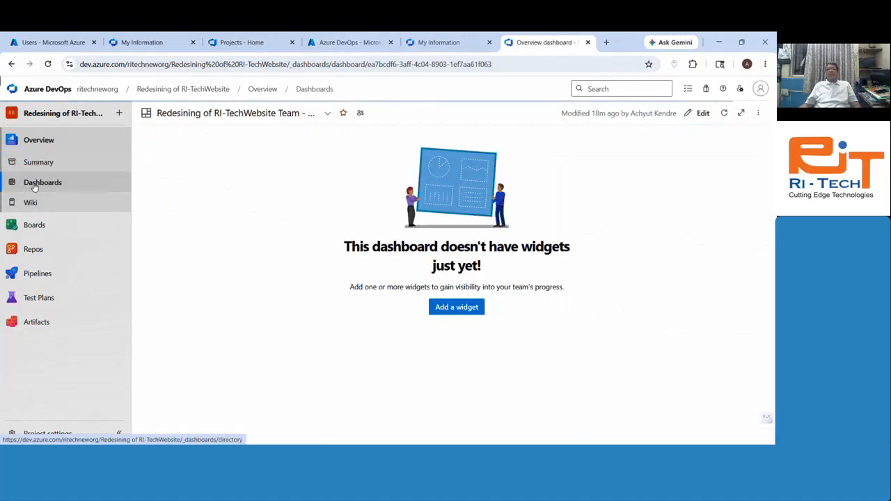
pyautogui.click(462, 308)
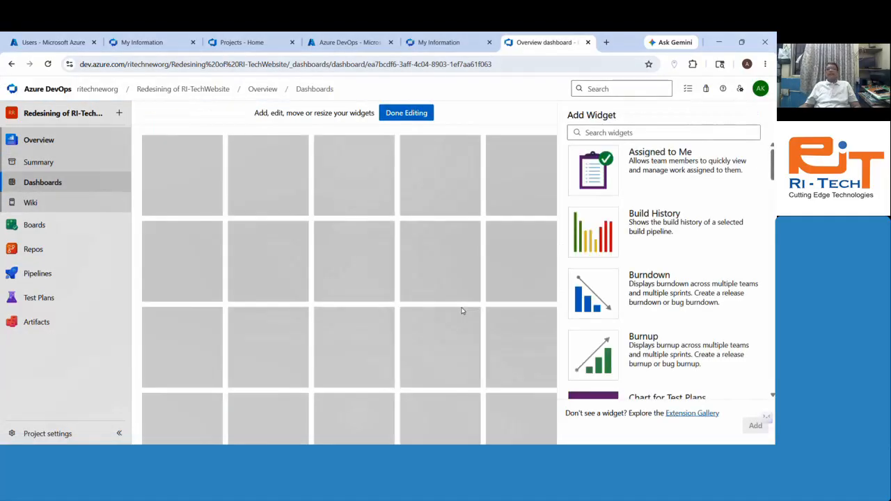
pyautogui.moveTo(663, 171); pyautogui.dragTo(196, 162)
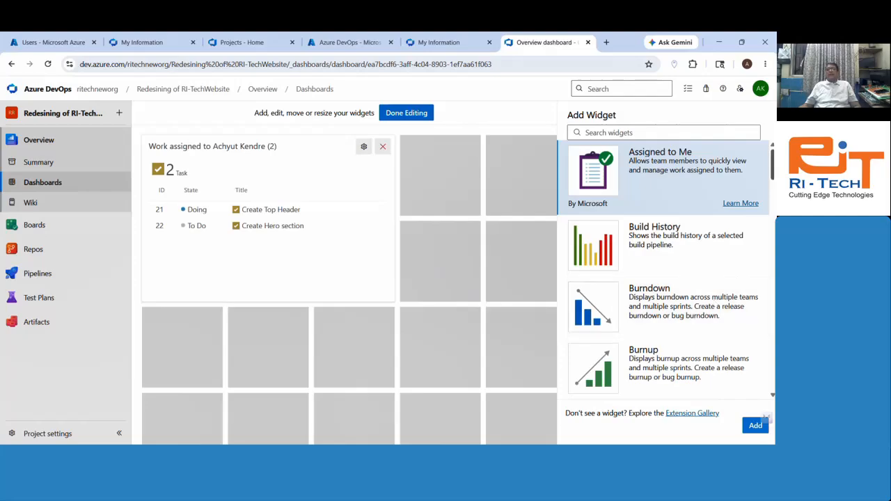
# Step: Save the dashboard edits and view the Dashboards list, dismissing its tip
pyautogui.scroll(-15, 663, 271)
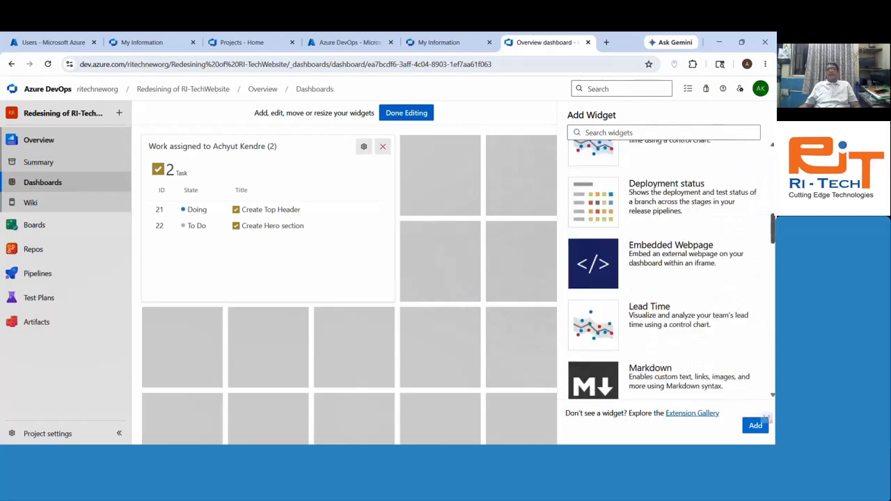
pyautogui.scroll(-1, 663, 272)
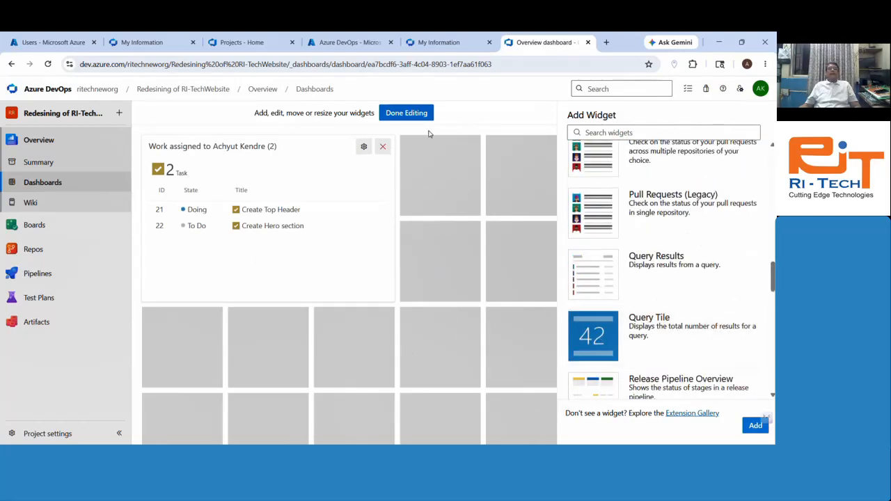
pyautogui.click(408, 114)
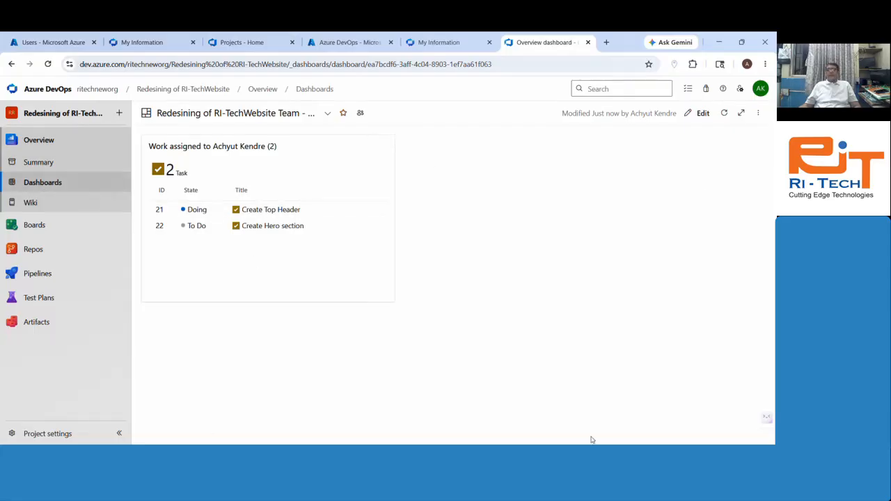
pyautogui.click(23, 185)
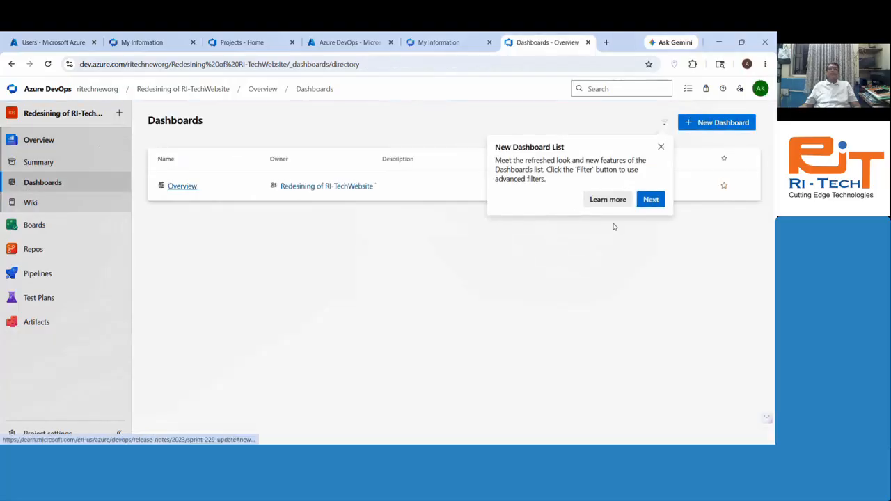
pyautogui.click(660, 147)
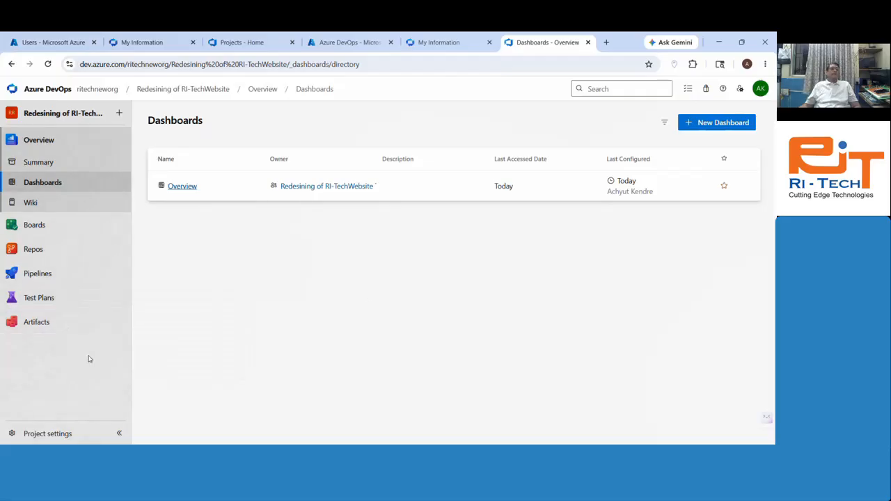
# Step: Check the empty Redesining of RI-TechWebsite repository in Repos, then return to Boards work items
pyautogui.click(34, 224)
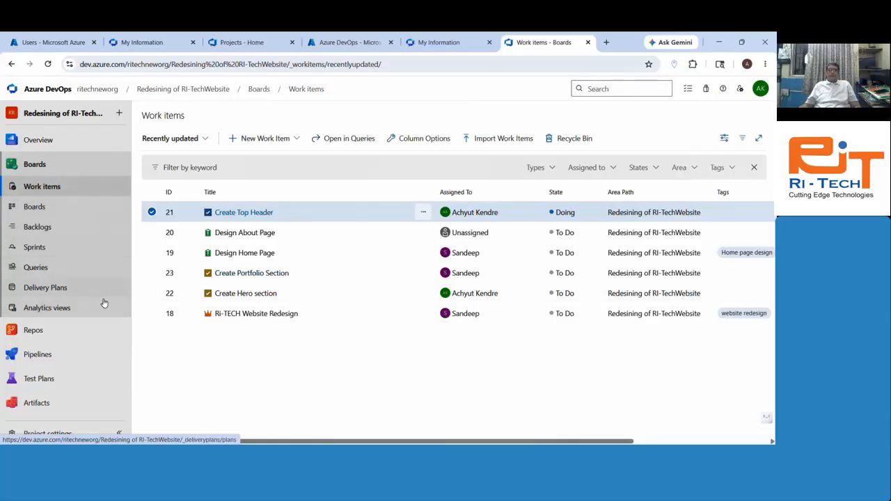
pyautogui.click(23, 340)
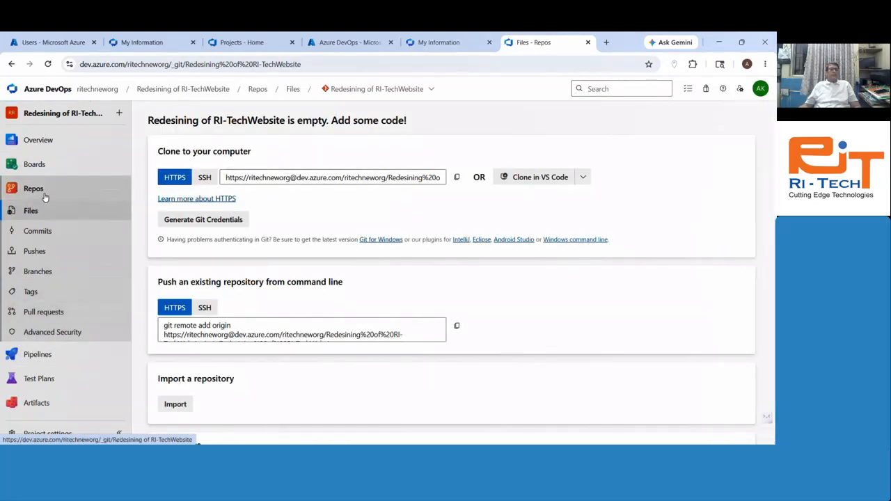
pyautogui.moveTo(59, 357)
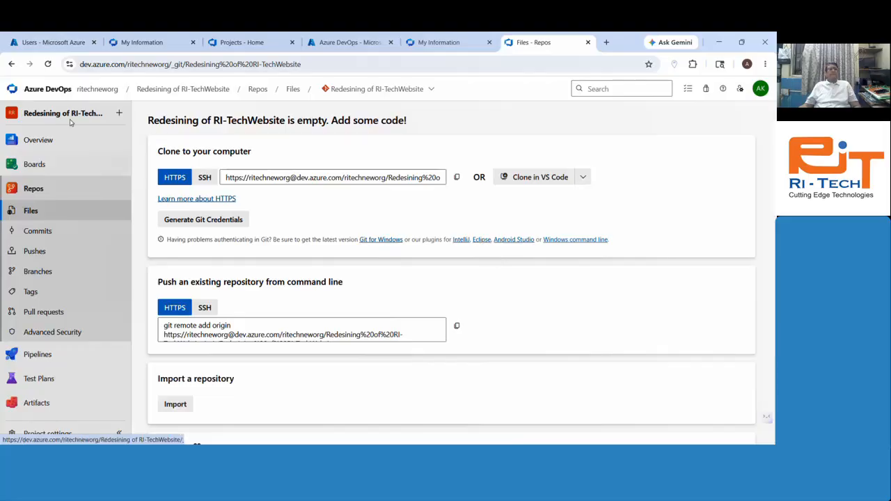
pyautogui.click(34, 164)
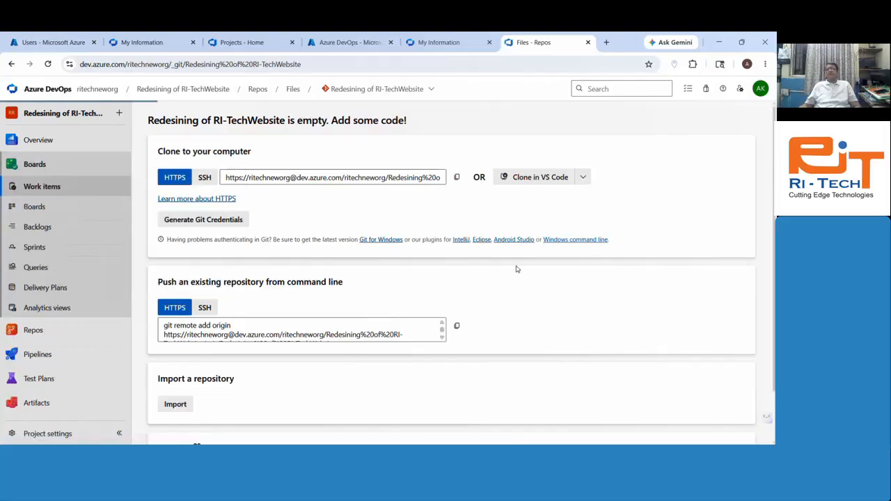